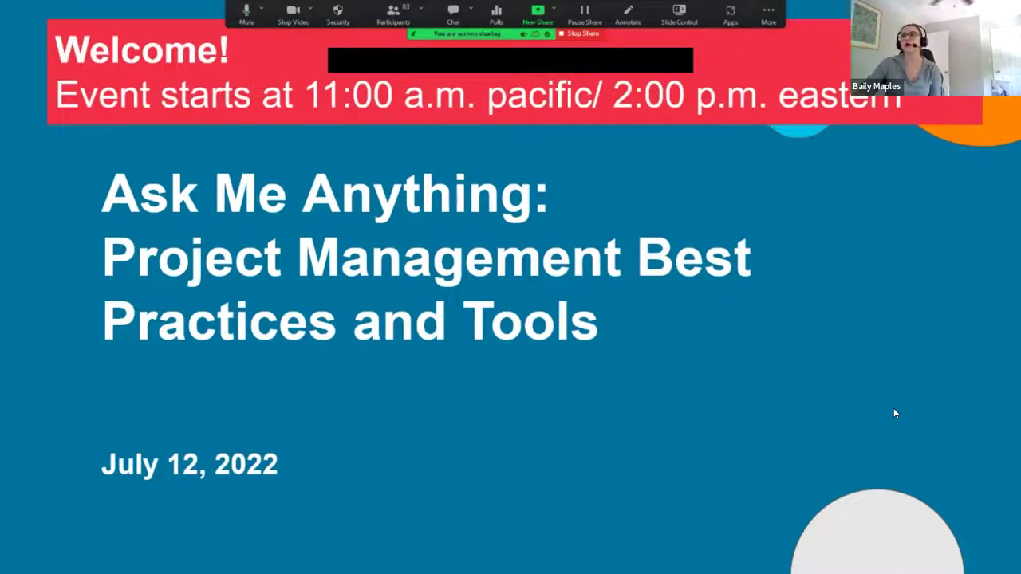
# Step: Advance the shared slideshow past the title slide to the engagement-tips slide
pyautogui.press('Right')
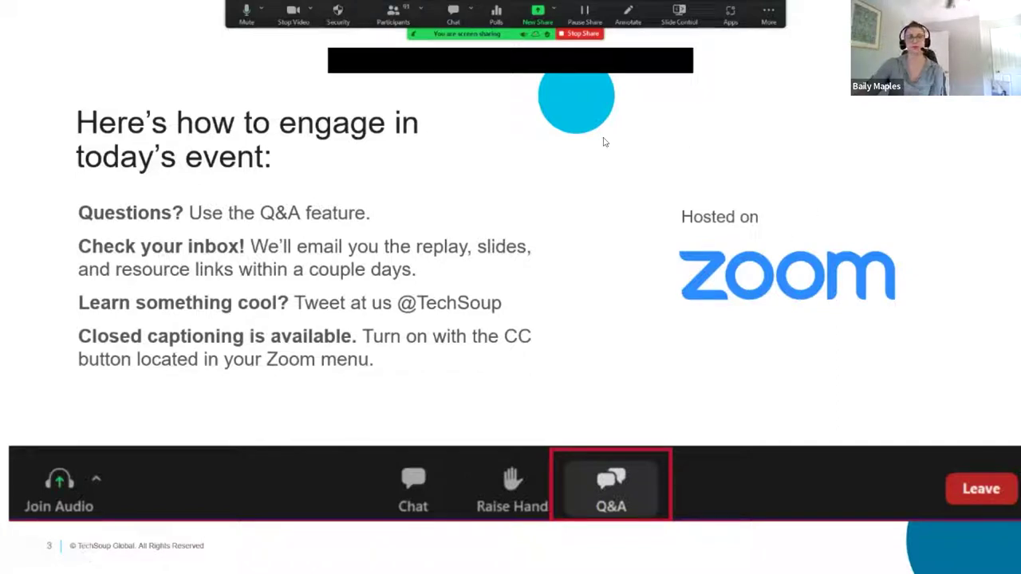
# Step: Advance through the TechSoup global network and Asana logo slides to 'Today's Guest Expert'
pyautogui.press('Right')
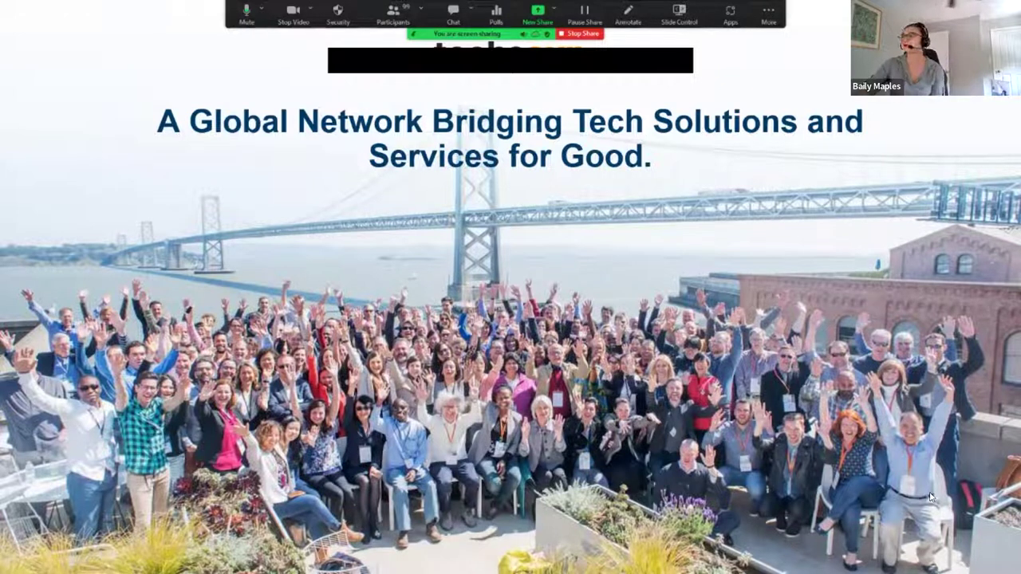
pyautogui.press('Right')
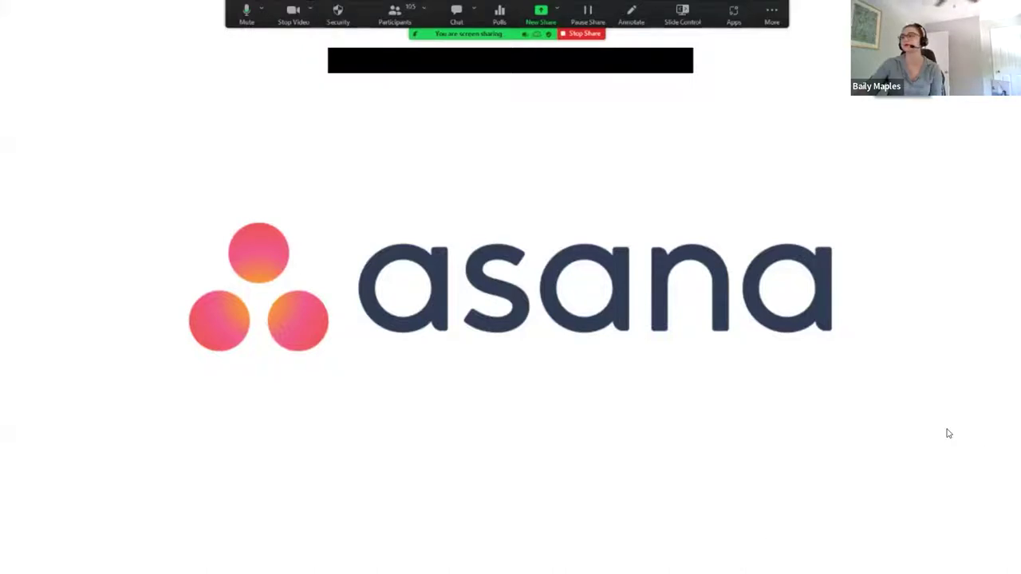
pyautogui.press('Right')
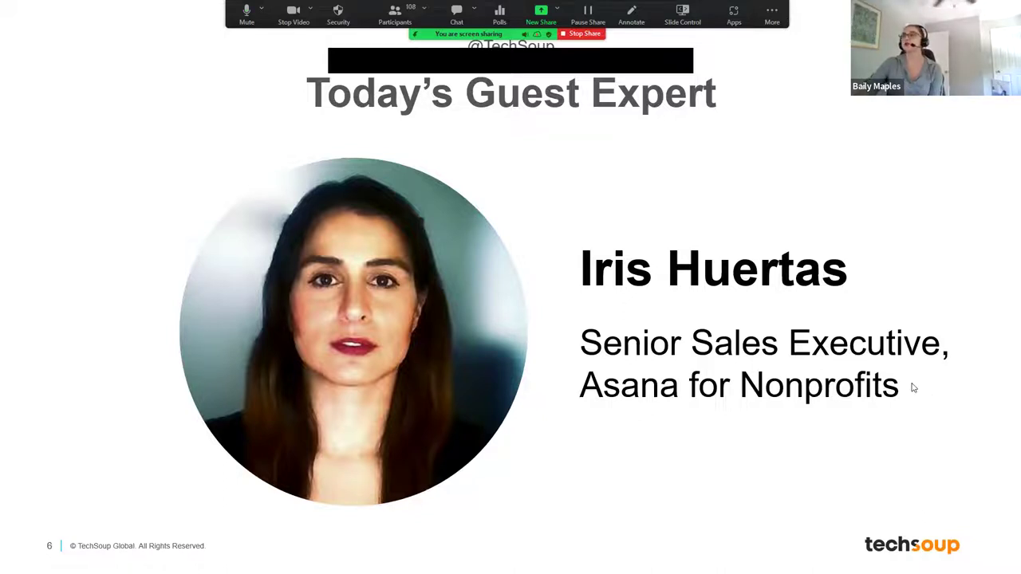
# Step: Advance to the demo video slide and start playing the embedded Asana video
pyautogui.press('Right')
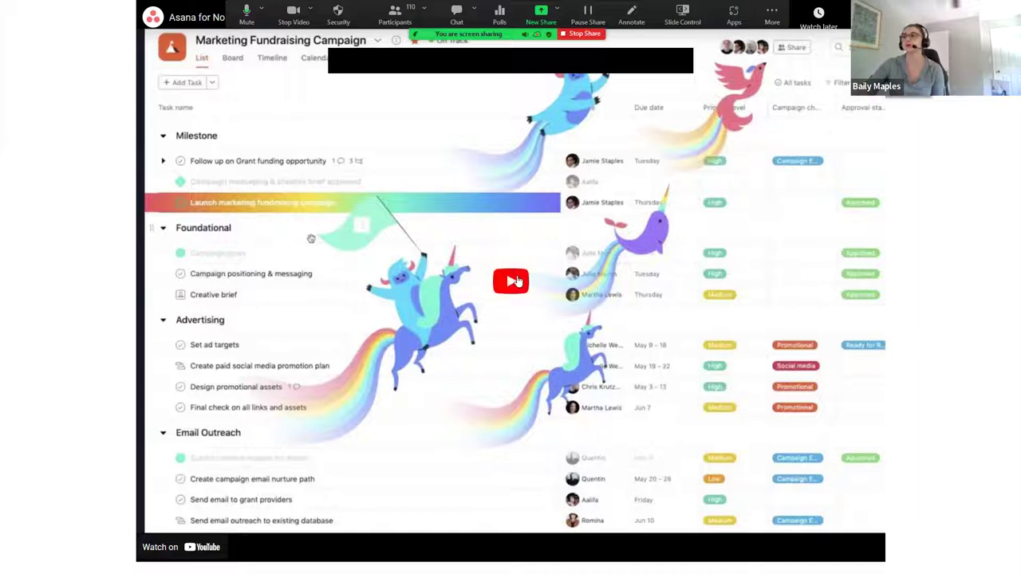
pyautogui.click(514, 281)
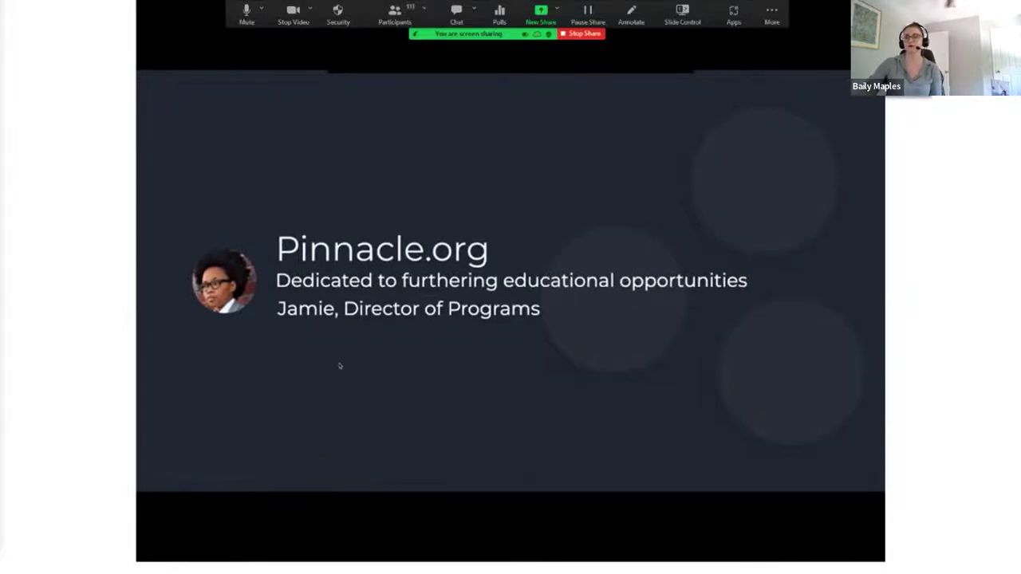
# Step: Move to the live Asana Home page and scroll through Tasks Due Soon and favourite projects
pyautogui.press('Right')
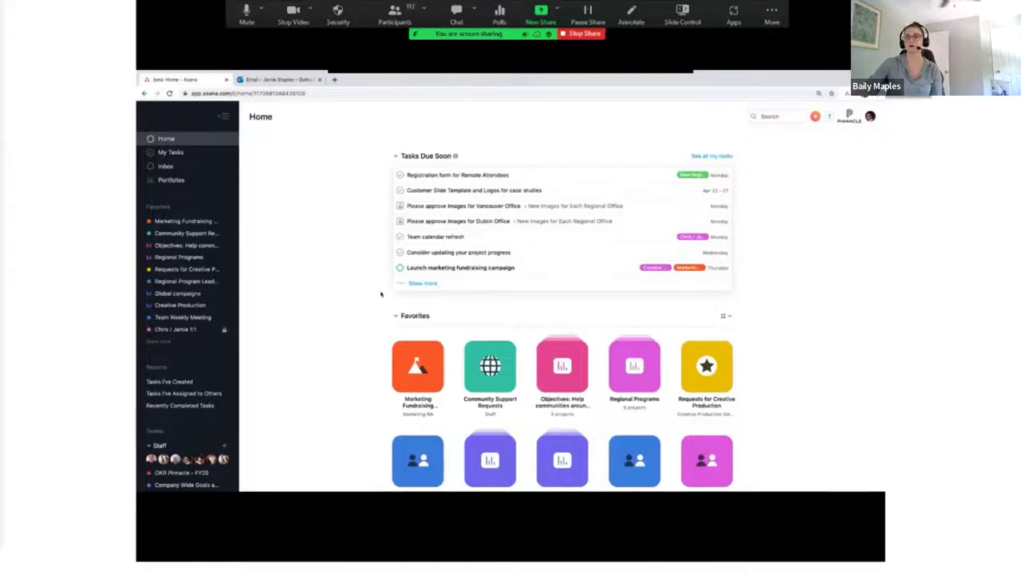
pyautogui.scroll(-2, 770, 325)
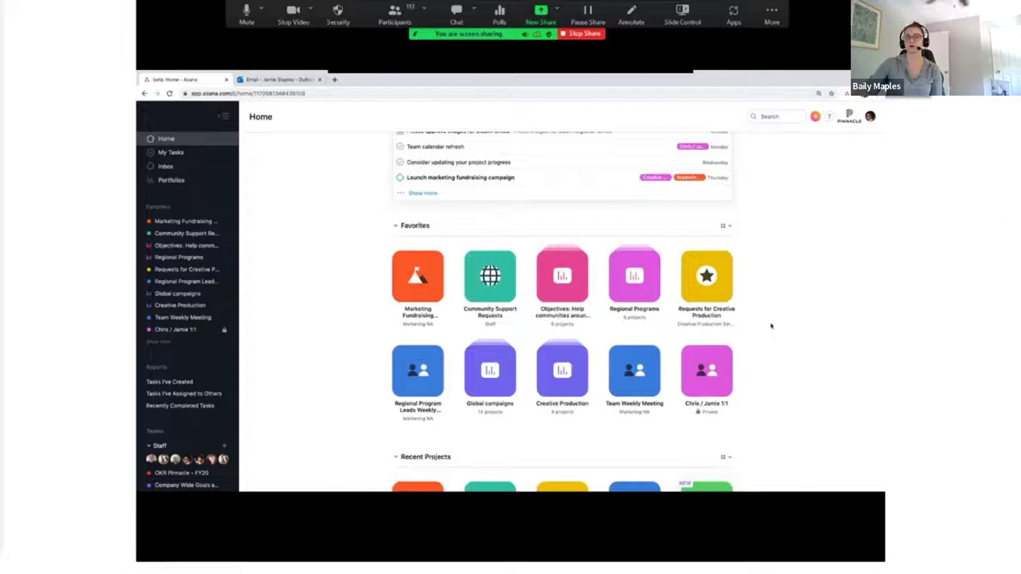
pyautogui.scroll(-3, 770, 326)
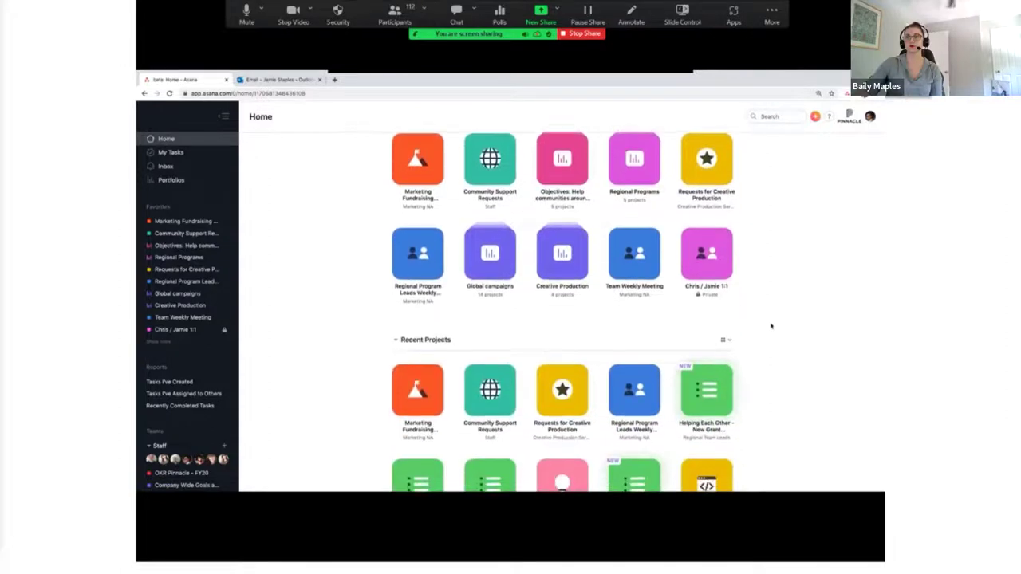
pyautogui.scroll(5, 771, 325)
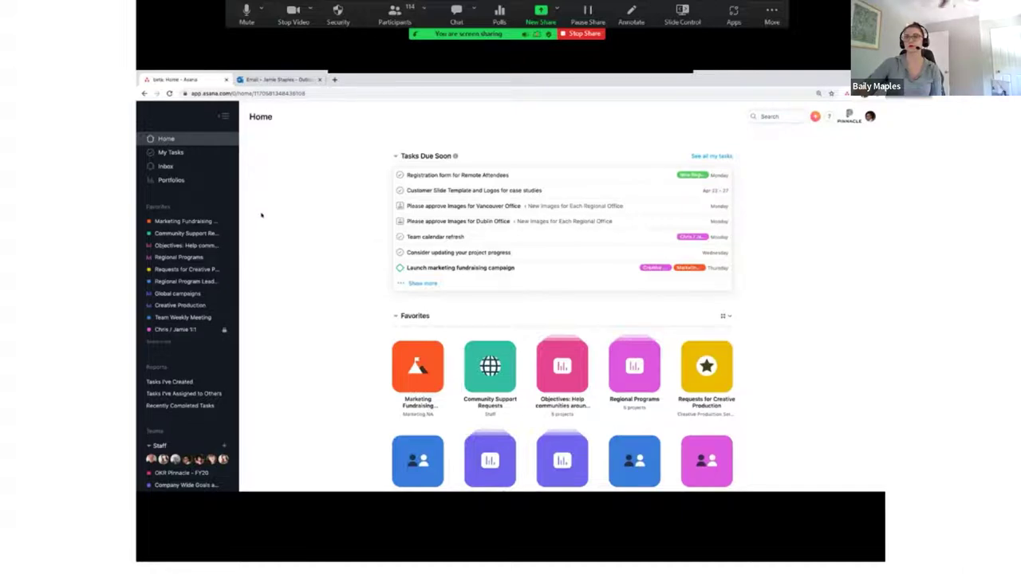
pyautogui.scroll(-3, 228, 262)
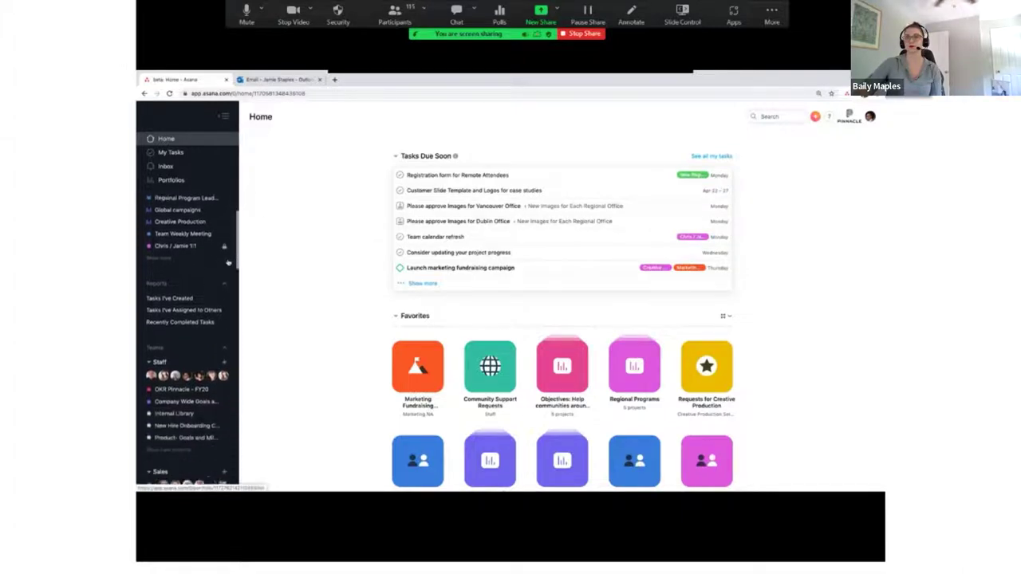
pyautogui.scroll(-3, 228, 263)
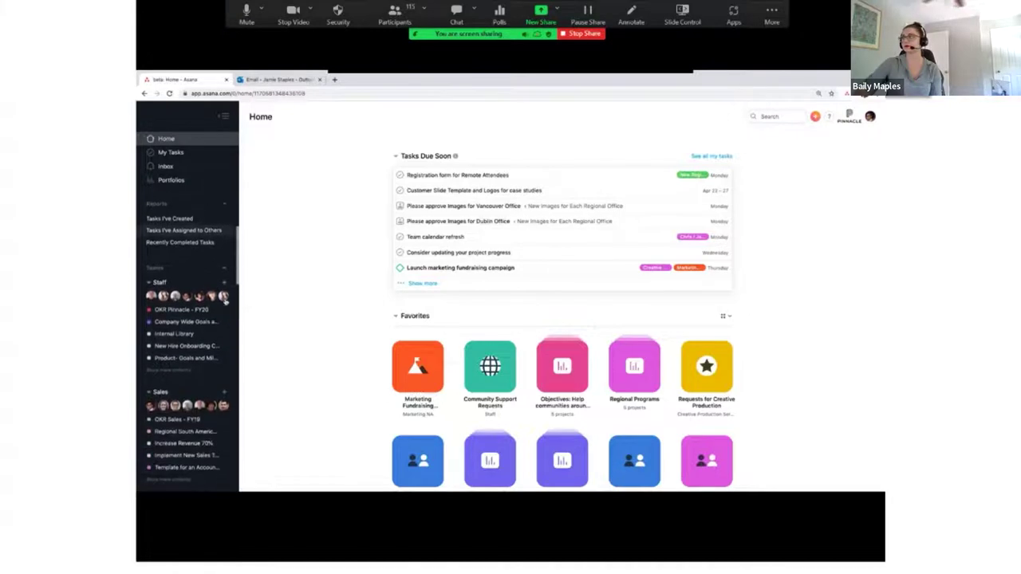
pyautogui.scroll(6, 225, 295)
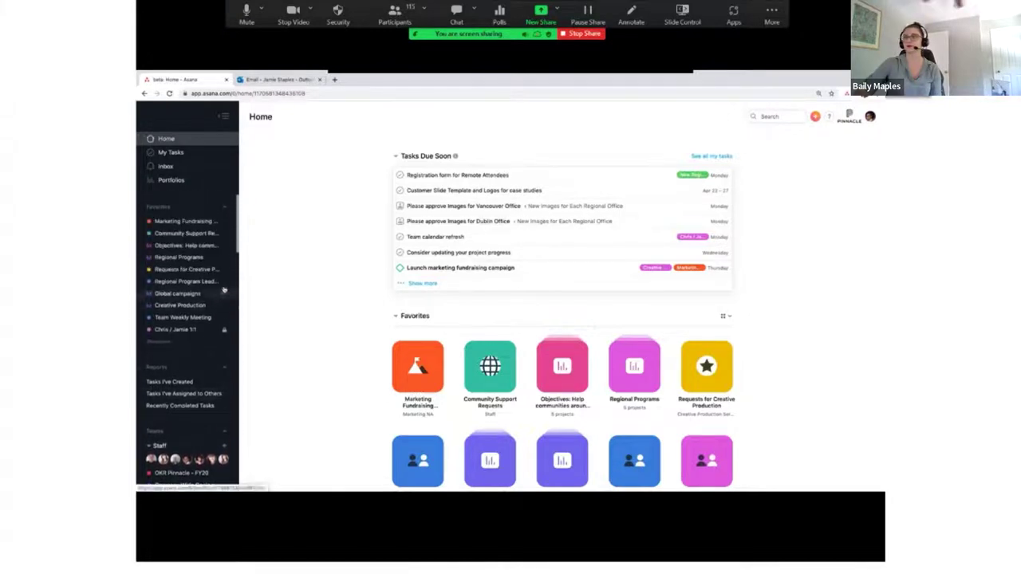
# Step: Open My Tasks, preview it on the May 2020 calendar, then return to the list view
pyautogui.click(170, 152)
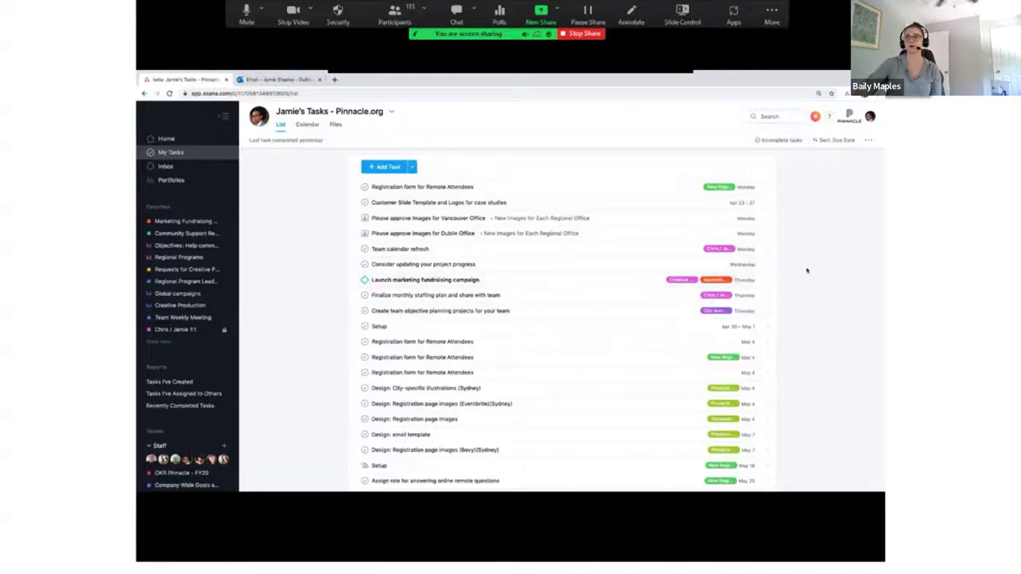
pyautogui.click(307, 126)
pyautogui.scroll(-3, 539, 330)
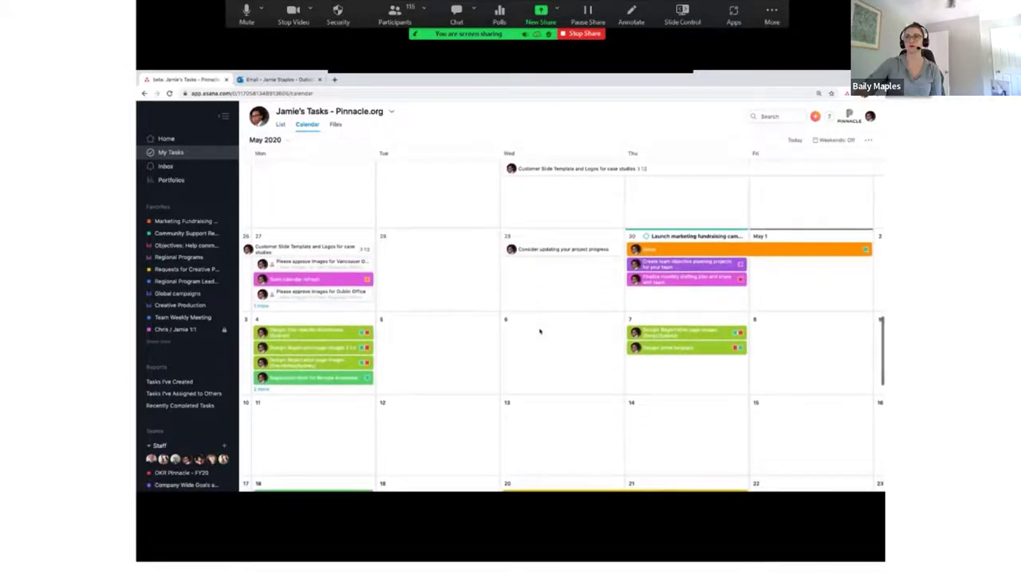
pyautogui.scroll(2, 530, 327)
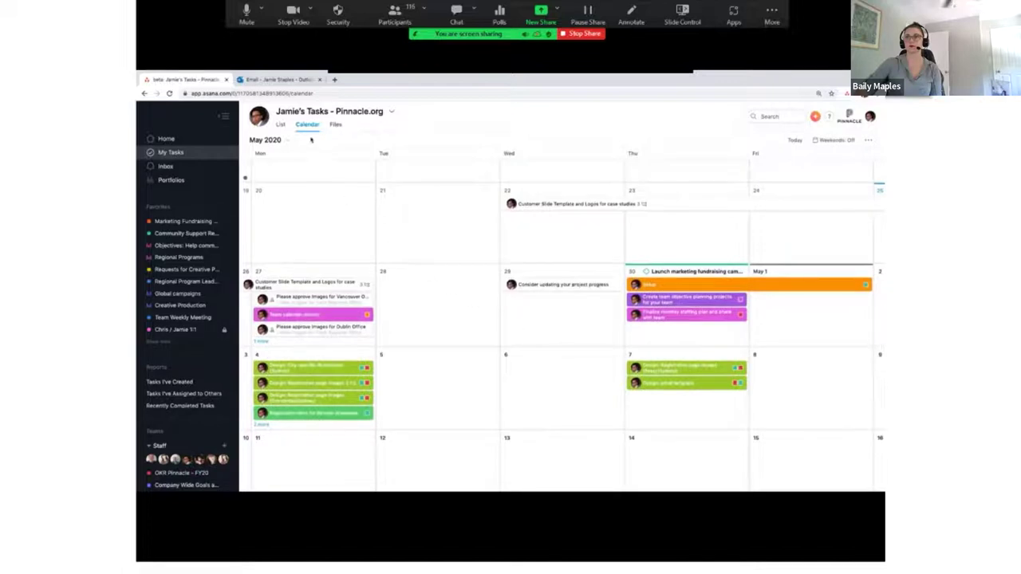
pyautogui.click(281, 126)
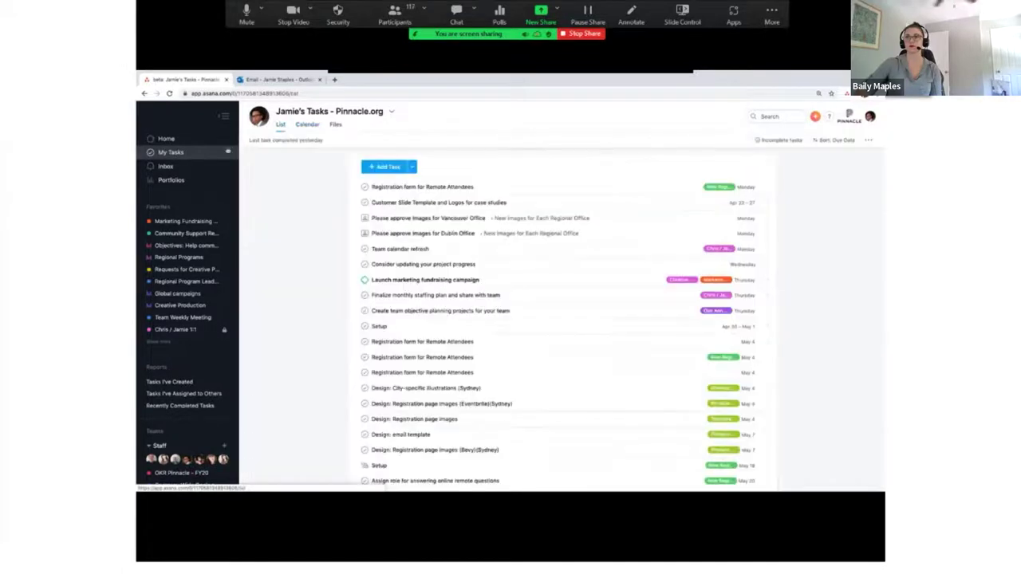
# Step: From the Inbox, review the Website content task, add a subtask, then close its details
pyautogui.click(197, 168)
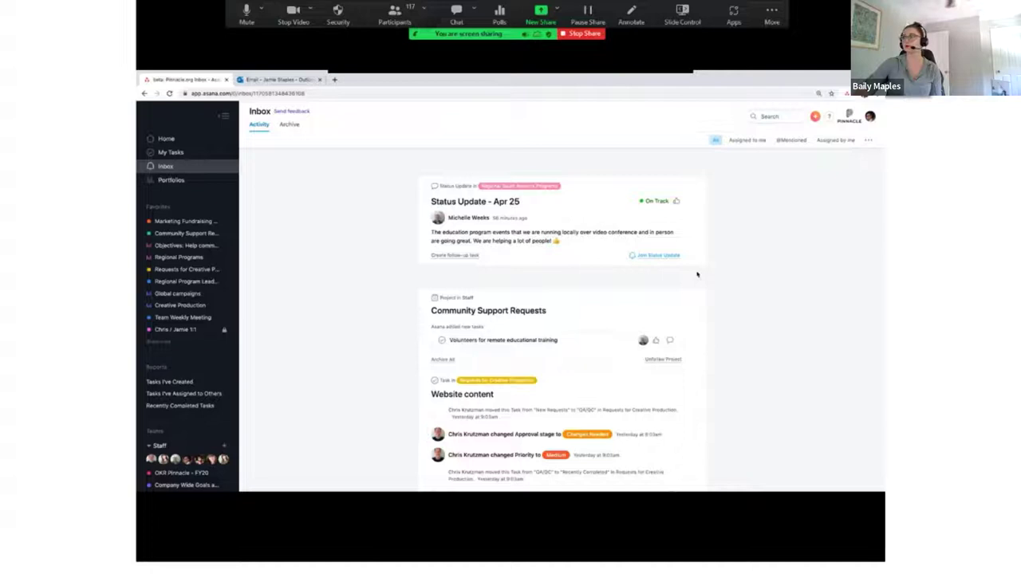
pyautogui.scroll(-3, 697, 274)
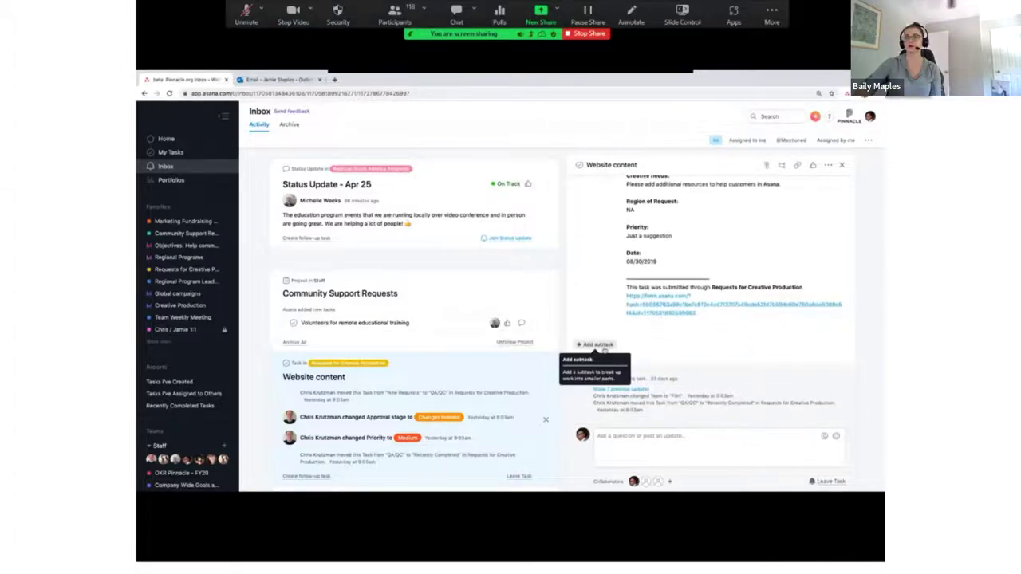
pyautogui.click(604, 350)
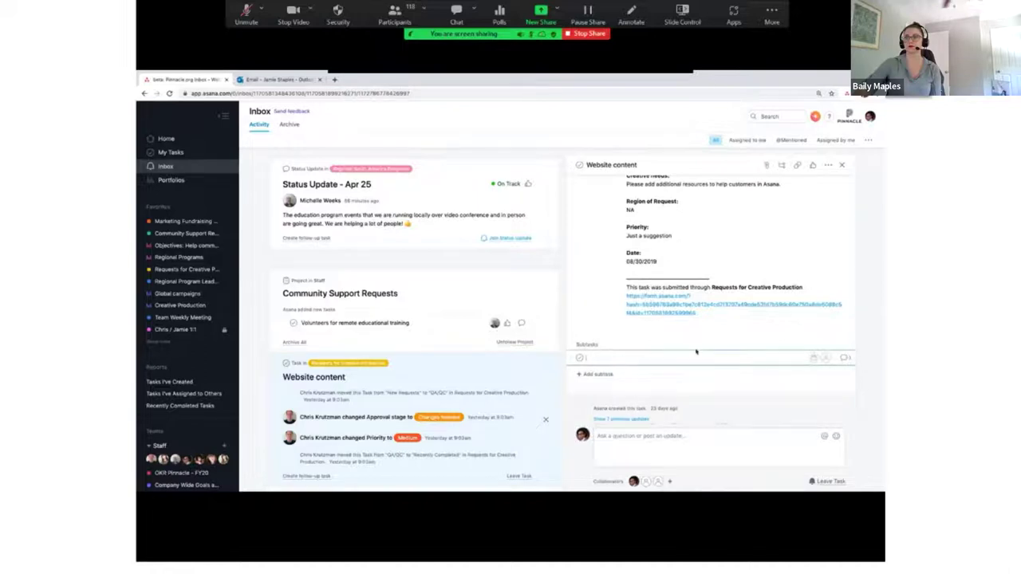
pyautogui.scroll(-2, 695, 352)
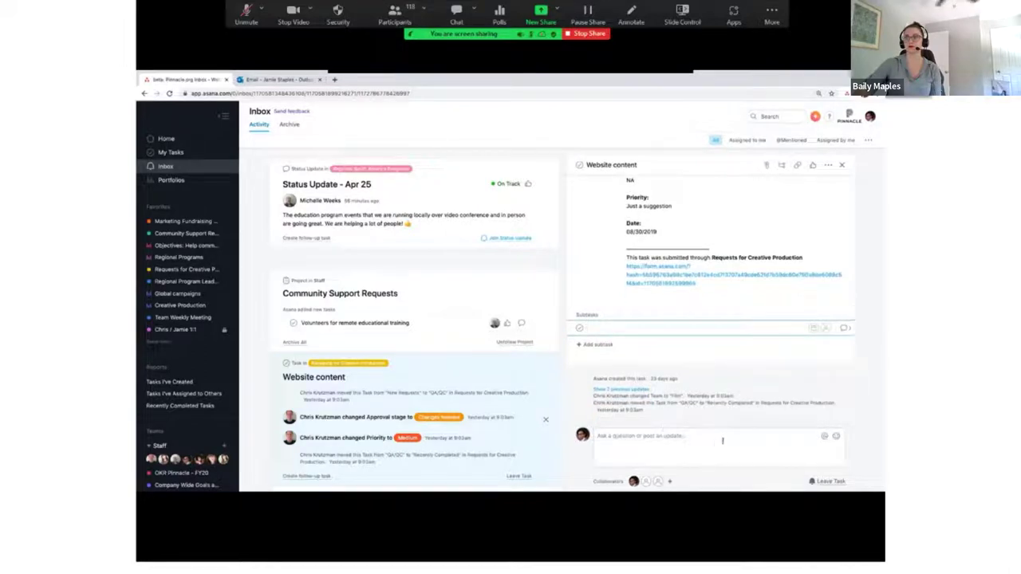
pyautogui.press('Escape')
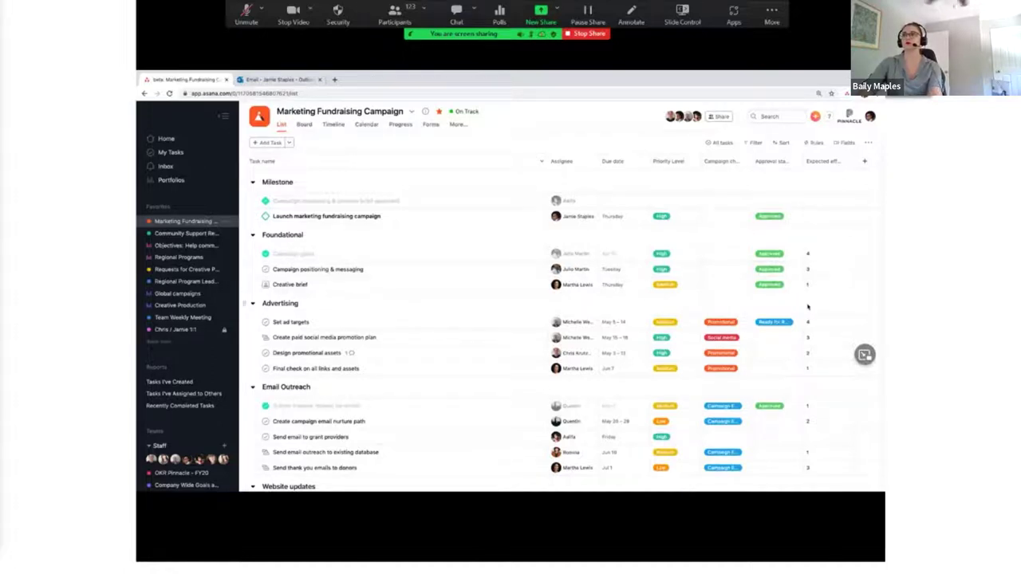
# Step: Show the project's fields, move a card on the board, then view tasks on the May 2020 calendar
pyautogui.click(844, 142)
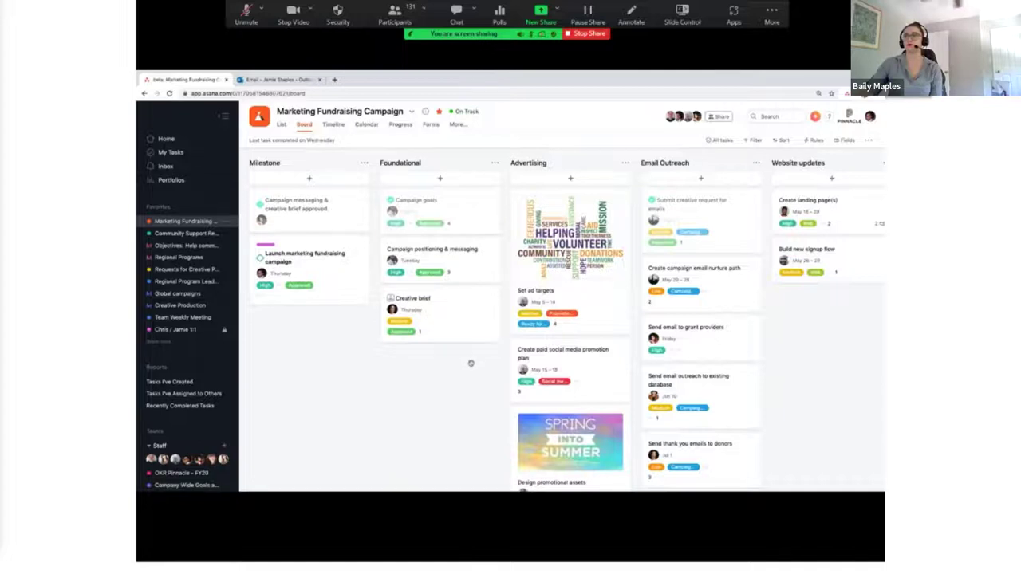
pyautogui.moveTo(570, 239); pyautogui.dragTo(581, 201)
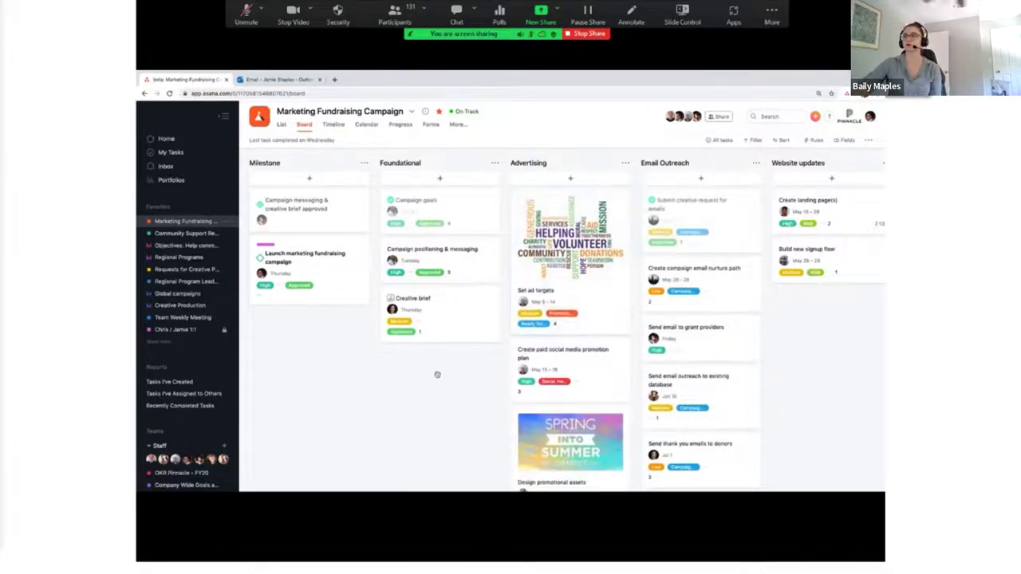
pyautogui.click(366, 126)
pyautogui.scroll(-3, 479, 290)
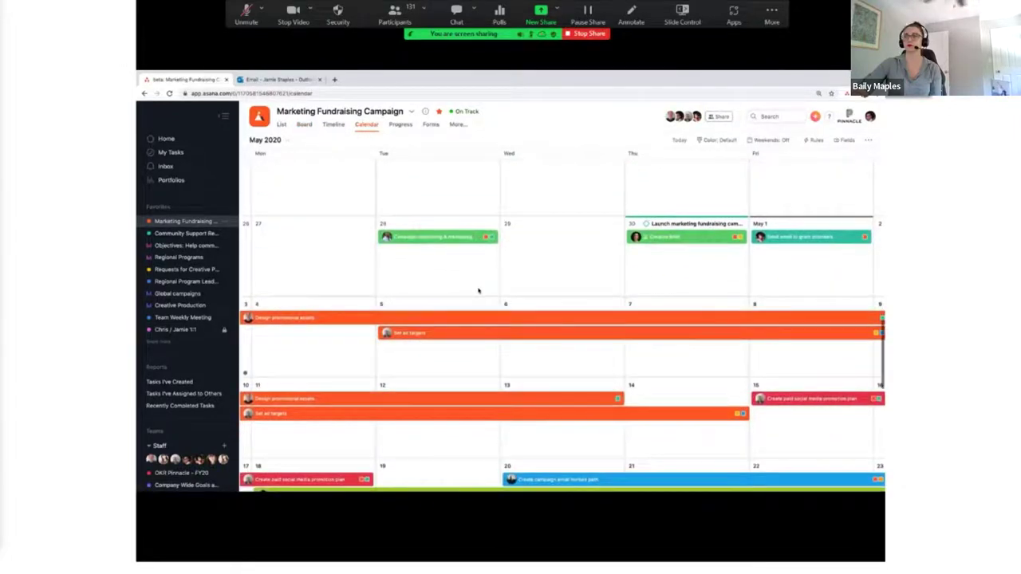
pyautogui.click(400, 125)
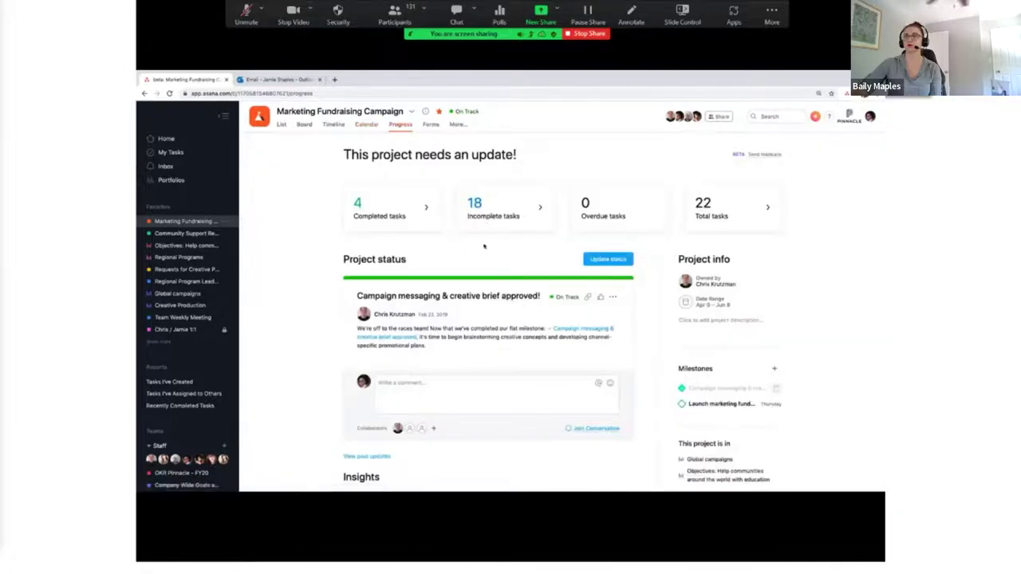
pyautogui.scroll(-2, 544, 251)
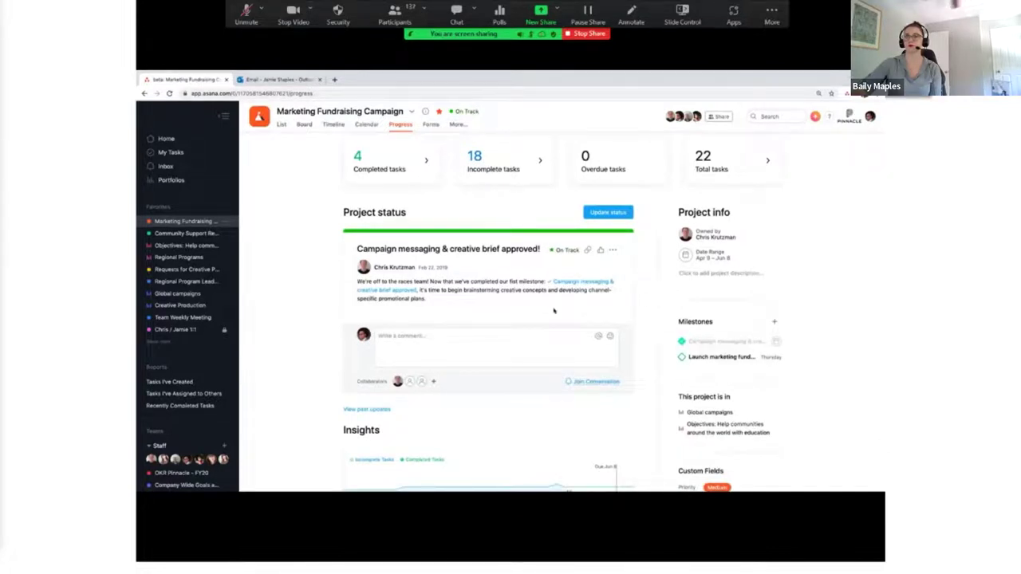
pyautogui.scroll(-3, 553, 310)
pyautogui.moveTo(506, 447)
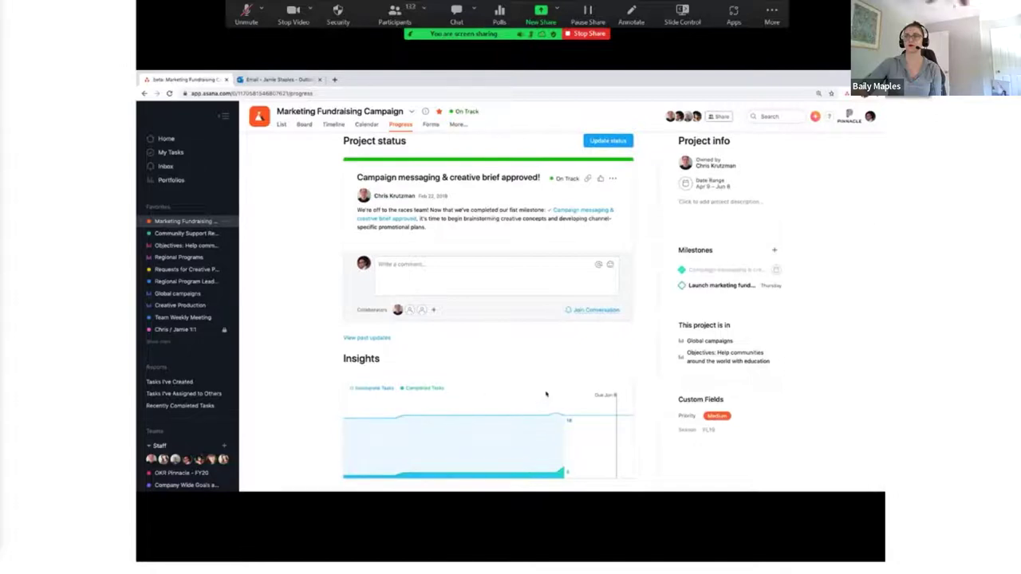
pyautogui.scroll(4, 544, 394)
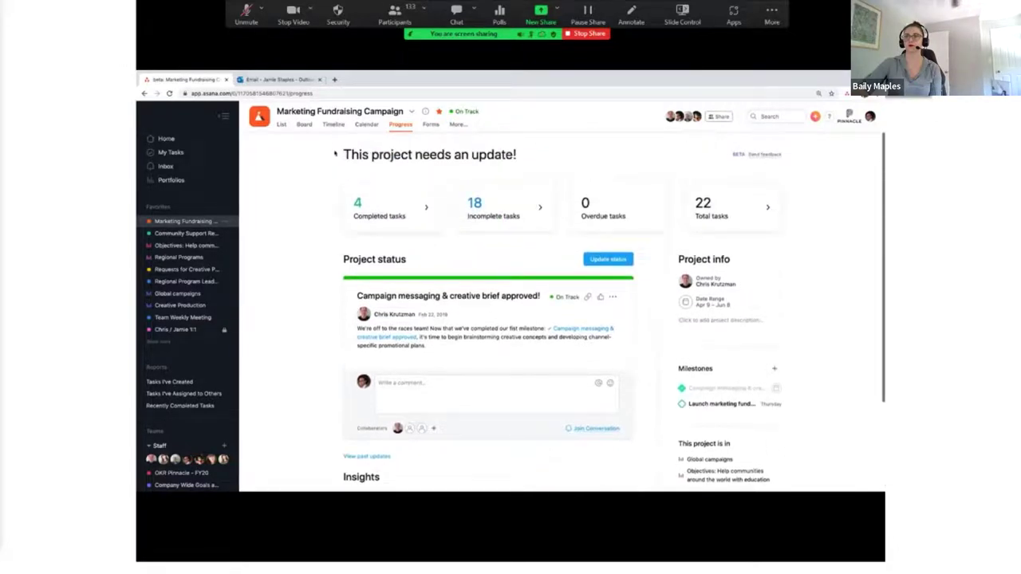
# Step: On the Timeline, drag 'Set ad targets' later to May 9–18 and open 'Create landing page(s)'
pyautogui.click(333, 125)
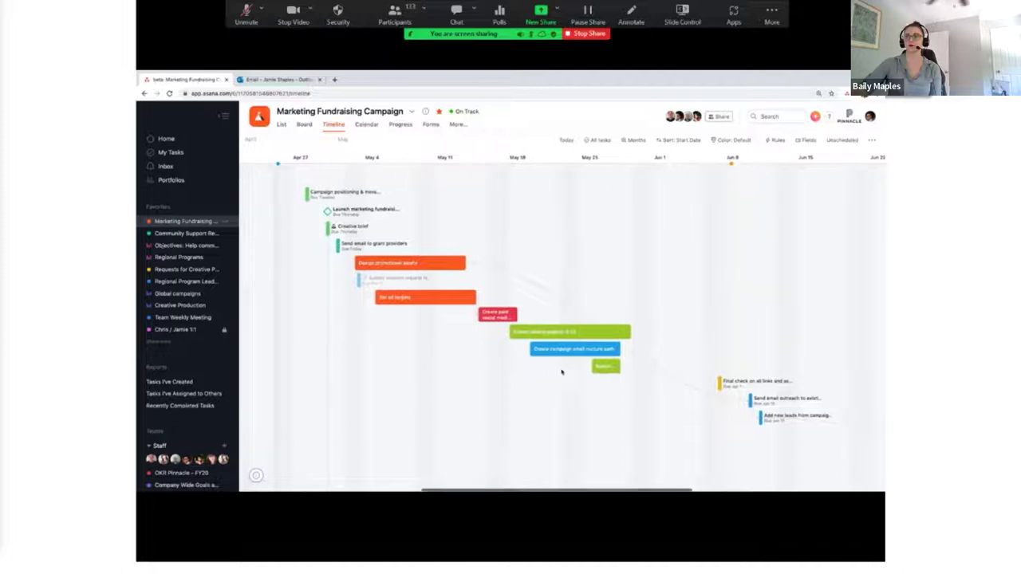
pyautogui.hscroll(2, 561, 371)
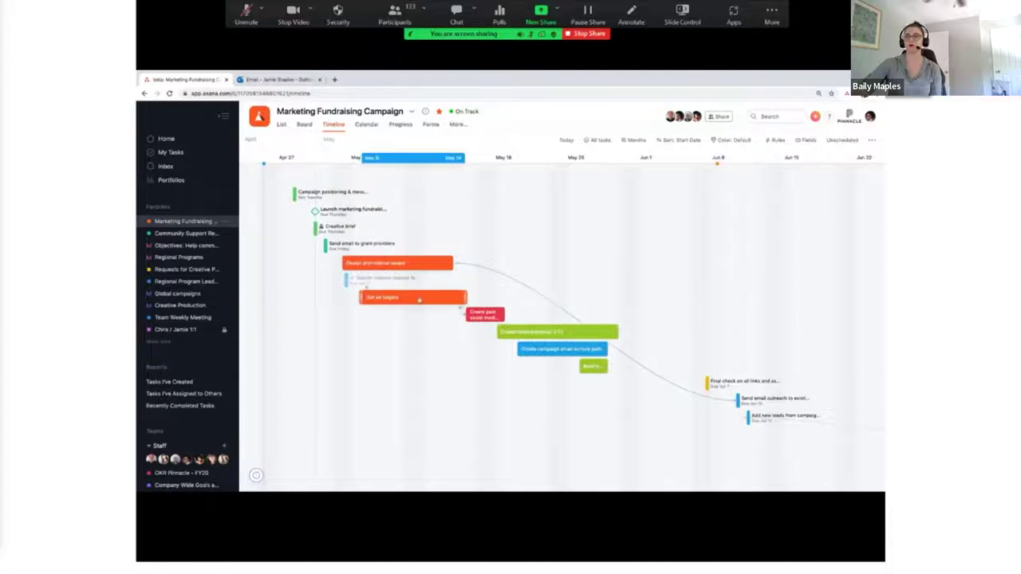
pyautogui.moveTo(415, 299); pyautogui.dragTo(453, 298)
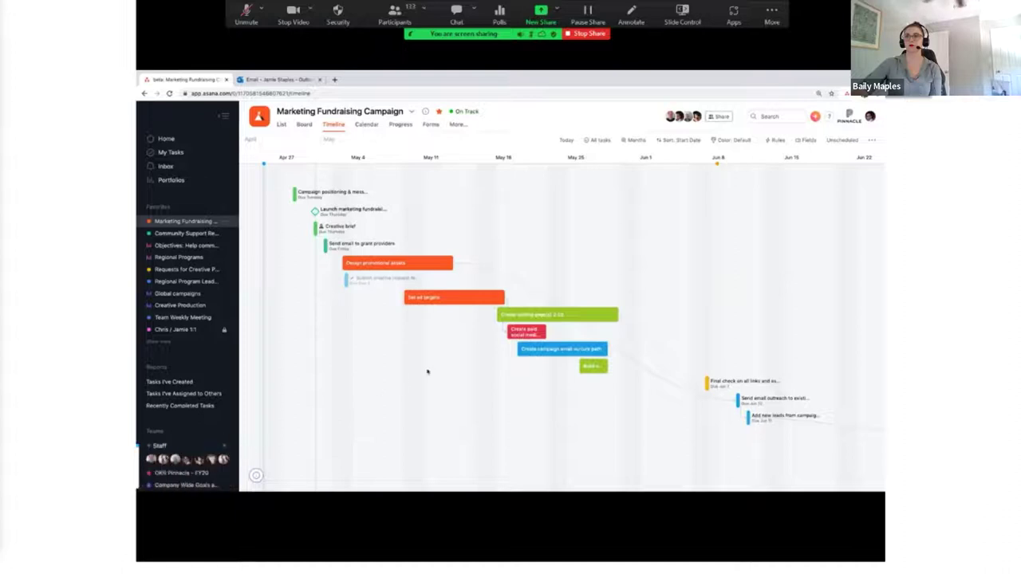
pyautogui.click(558, 316)
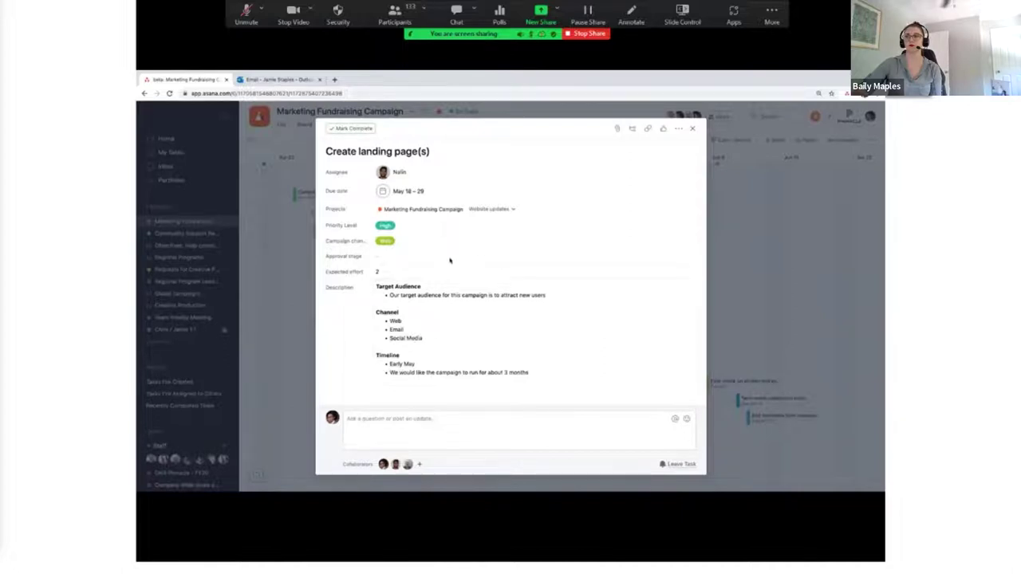
# Step: Scroll through the 'Create landing page(s)' details and bring up the file-attachment sources
pyautogui.scroll(-3, 458, 322)
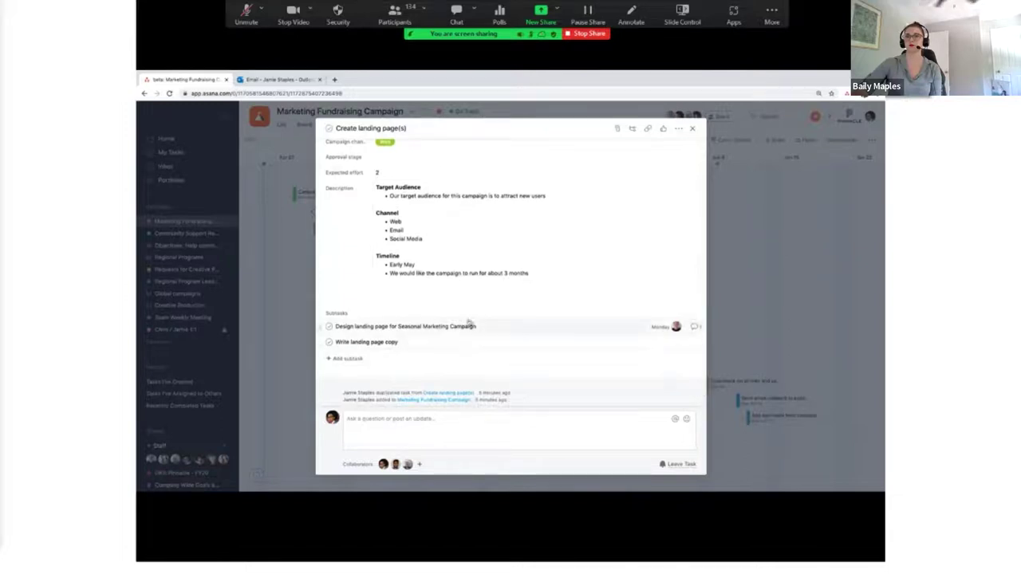
pyautogui.scroll(3, 458, 363)
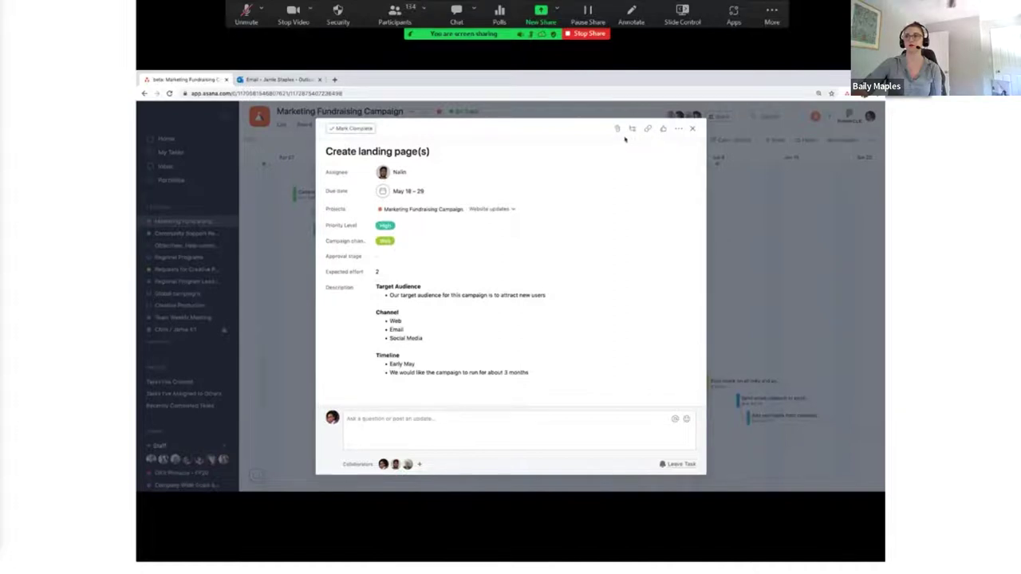
pyautogui.click(616, 128)
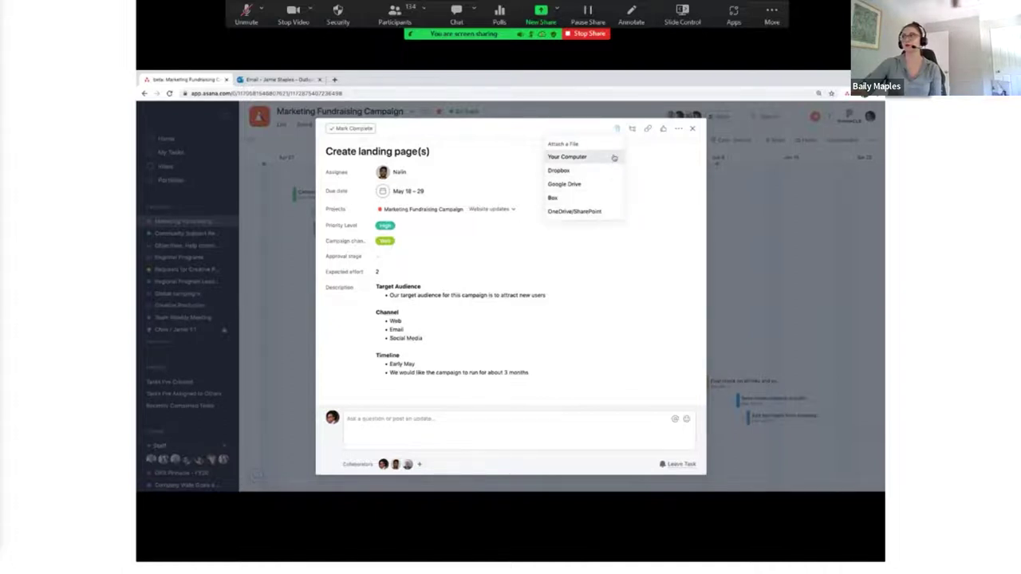
# Step: Attach progress asset.png from your computer to the 'Create landing page(s)' task
pyautogui.click(614, 157)
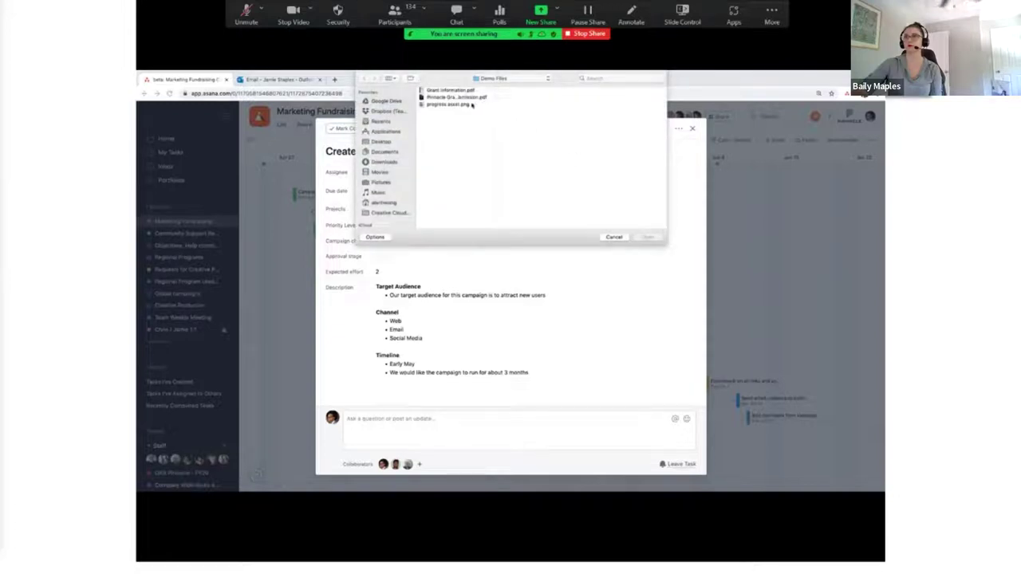
pyautogui.click(472, 105)
pyautogui.click(648, 237)
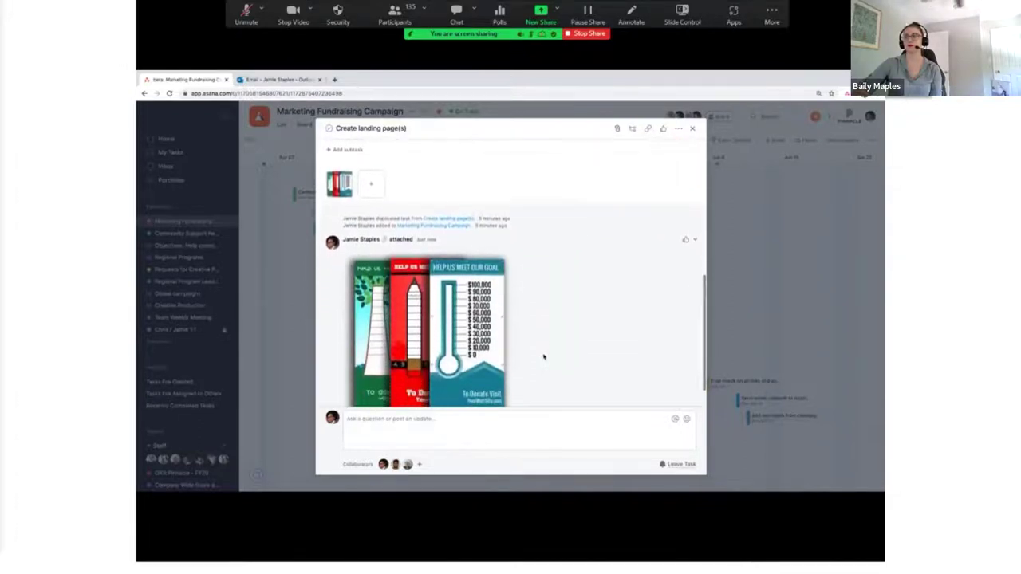
# Step: Like the image, comment 'Here's an image that we can use', and view it full size
pyautogui.click(685, 235)
pyautogui.click(519, 435)
pyautogui.write("Here's an")
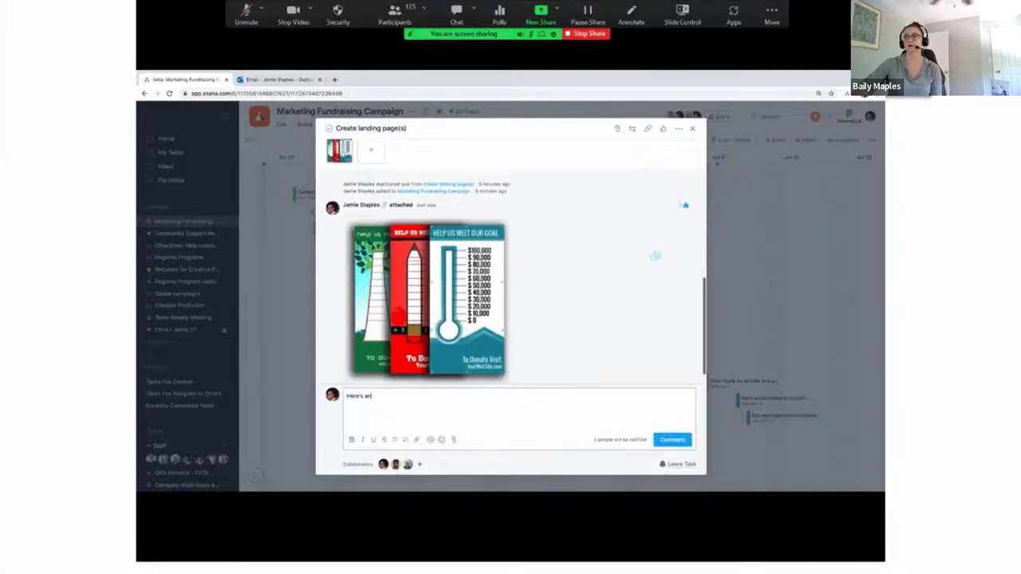
pyautogui.write(' image that we can use')
pyautogui.hotkey('ctrl', 'Return')
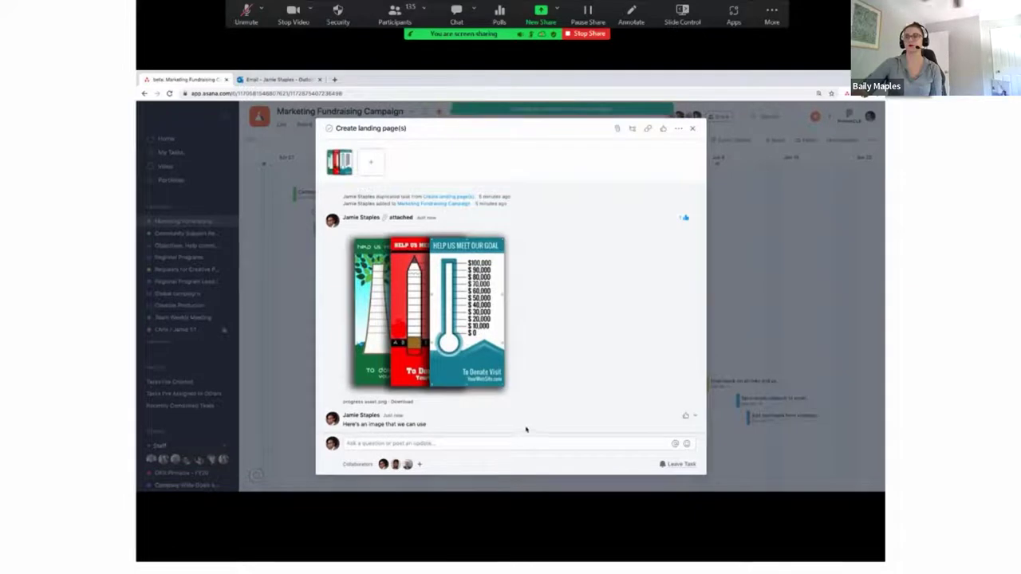
pyautogui.click(491, 377)
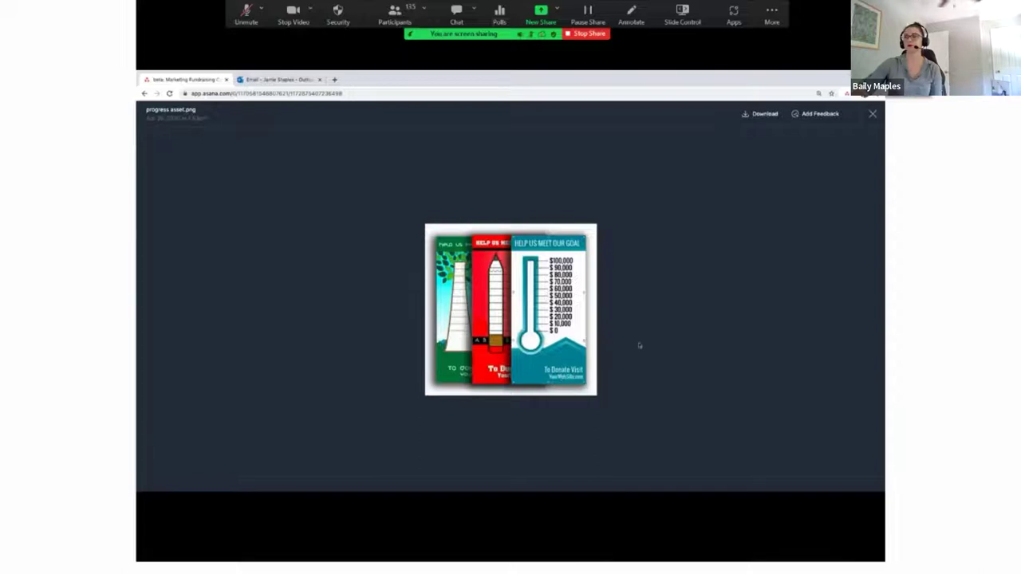
# Step: Pin feedback 'Can we update this to Pinnacle.org?' on the image's lower right as a subtask
pyautogui.click(817, 114)
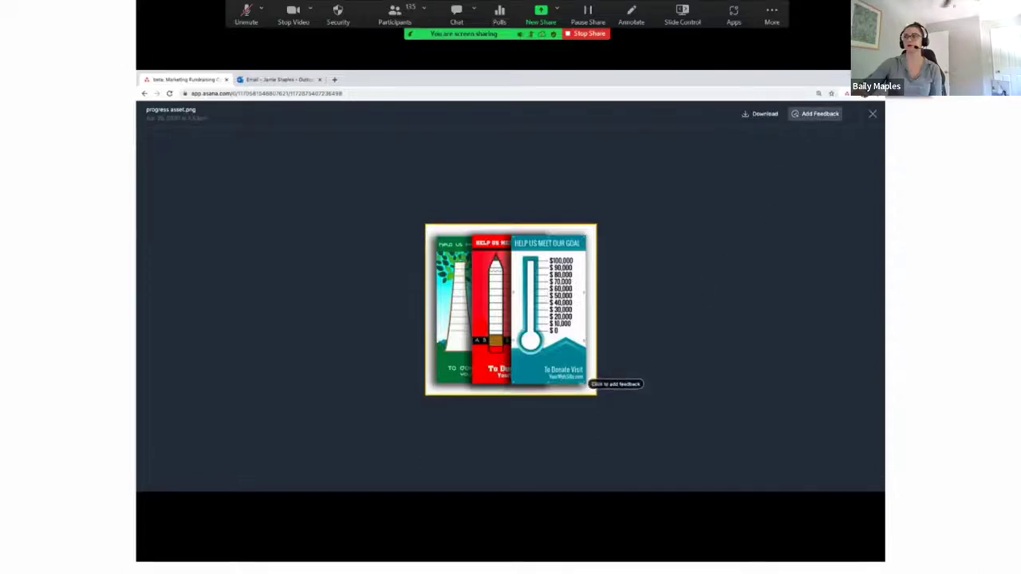
pyautogui.click(576, 382)
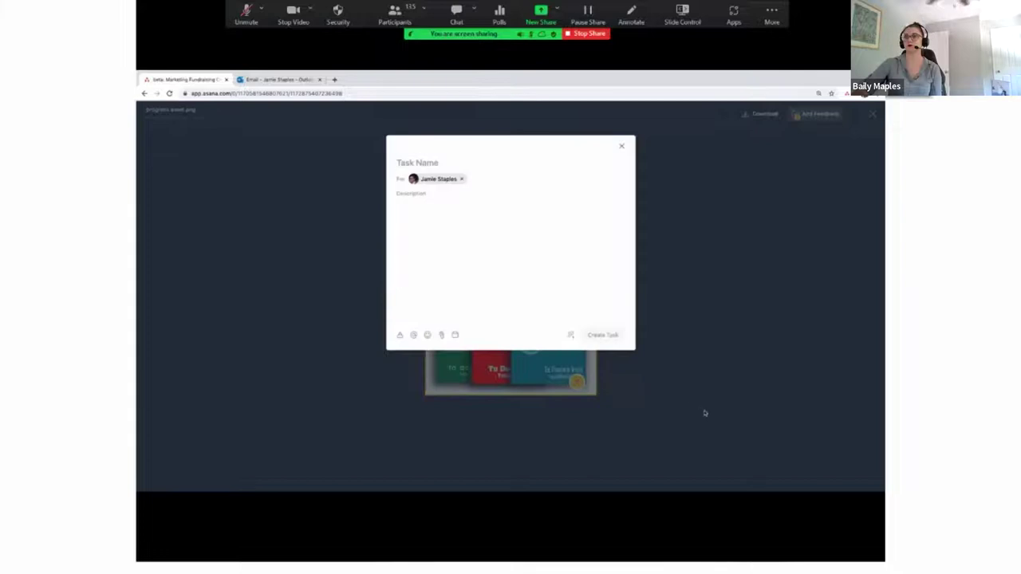
pyautogui.write('Can we update this to Pinnacle.org?')
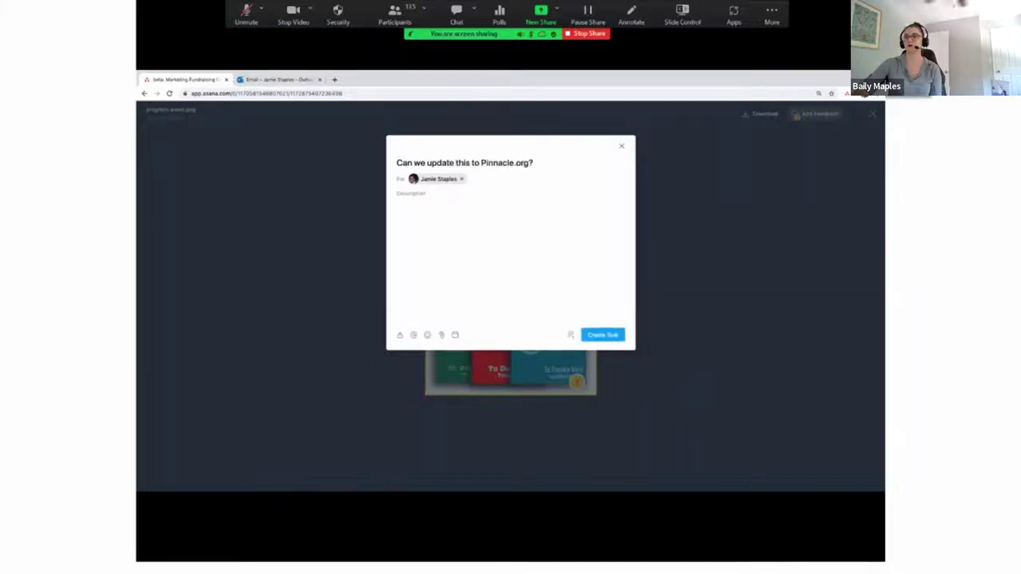
pyautogui.click(616, 340)
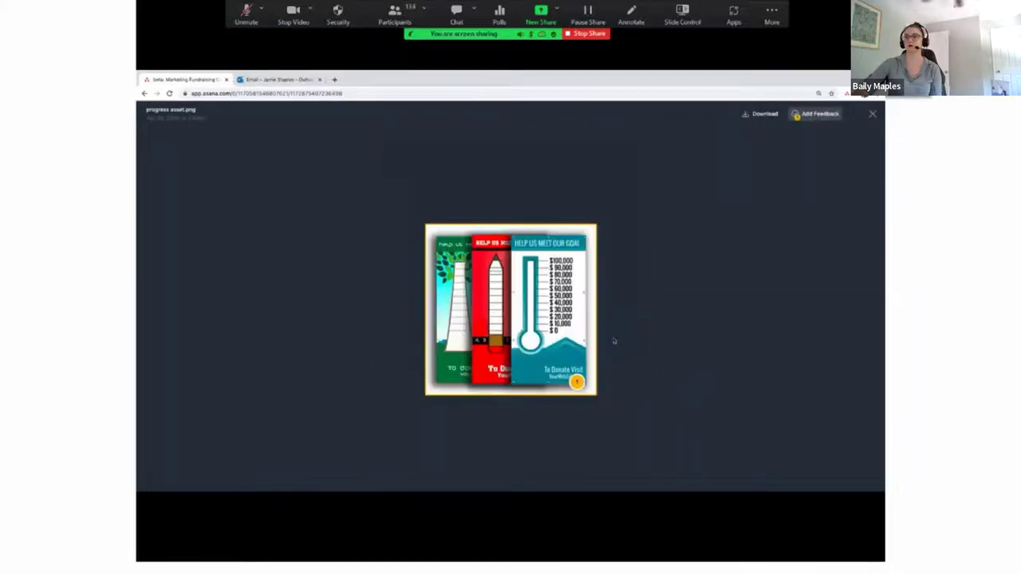
pyautogui.click(871, 114)
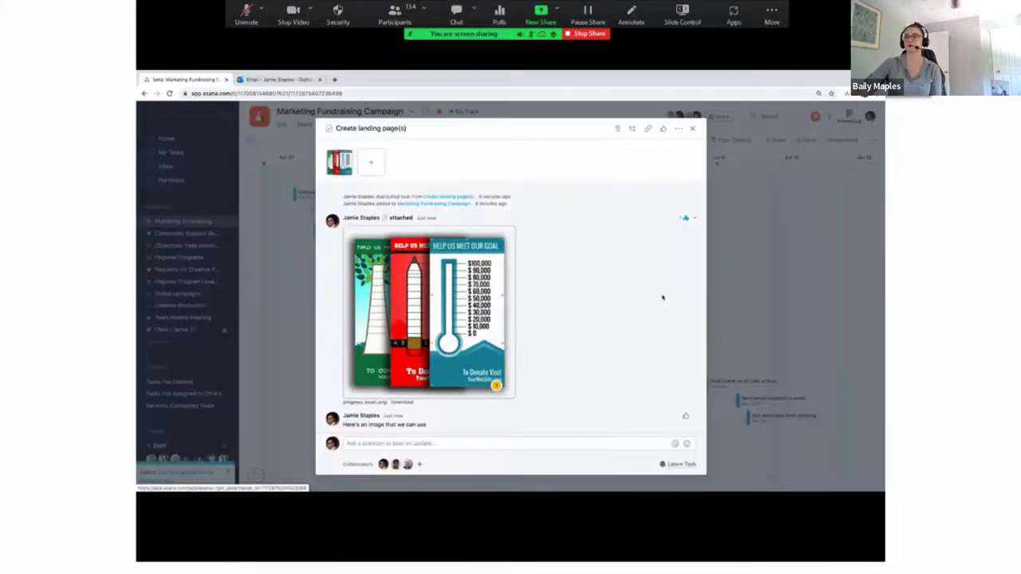
pyautogui.scroll(4, 587, 346)
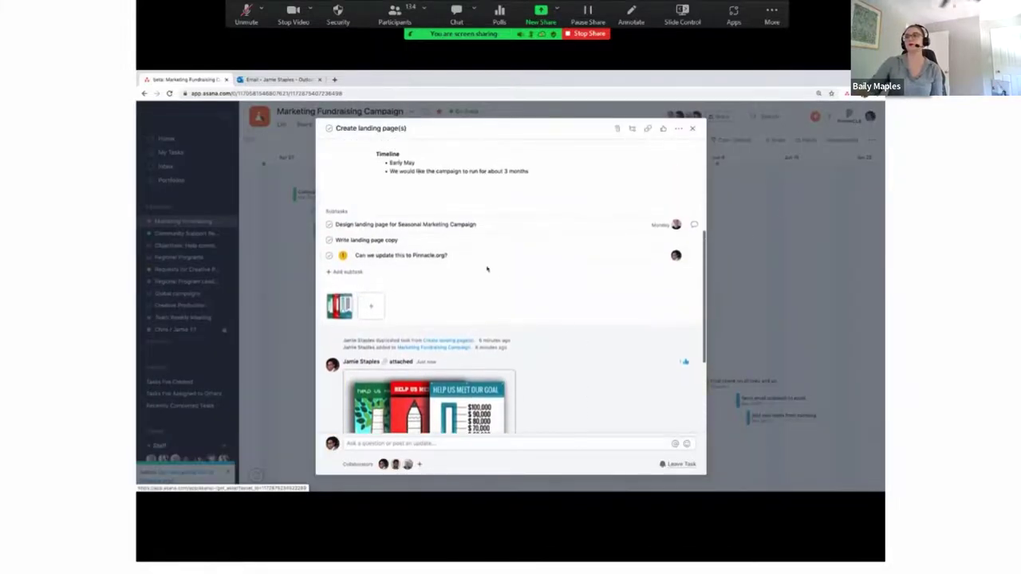
pyautogui.scroll(1, 469, 264)
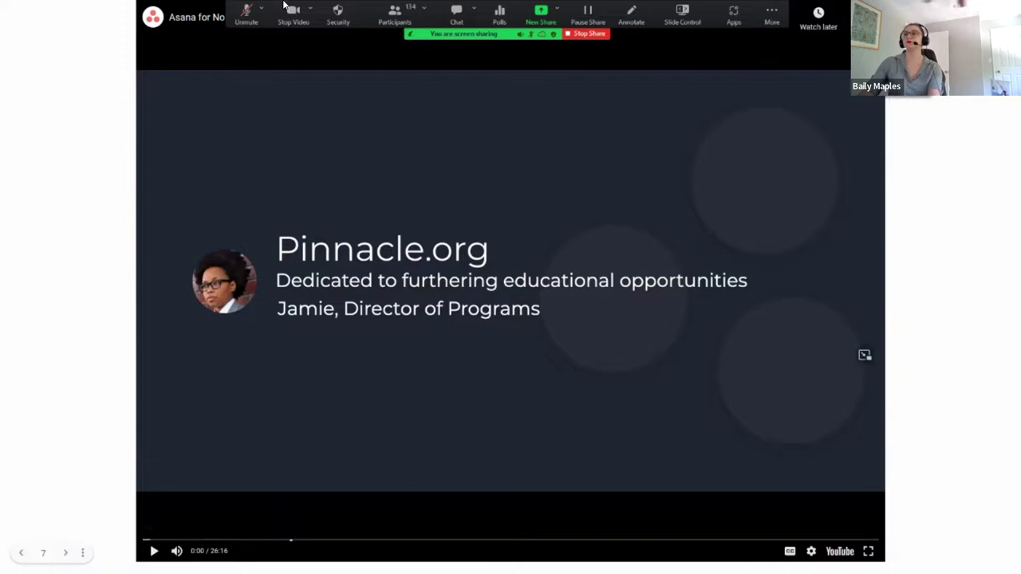
# Step: Resume the webinar video until the New Volunteer Intake project demo appears
pyautogui.hotkey('alt', 'a')
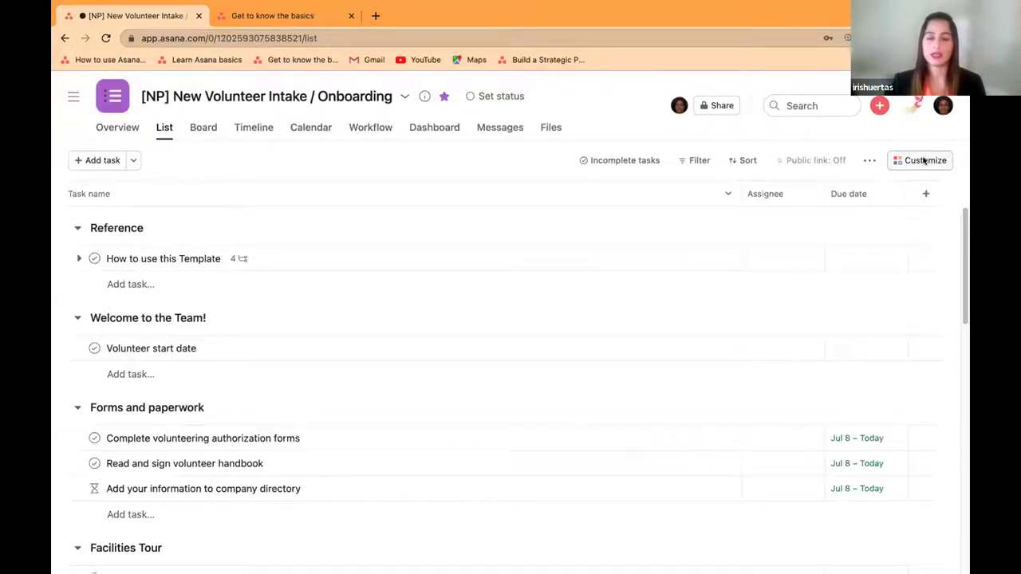
# Step: From the project's Customize panel, go to Forms and add a new form
pyautogui.click(922, 160)
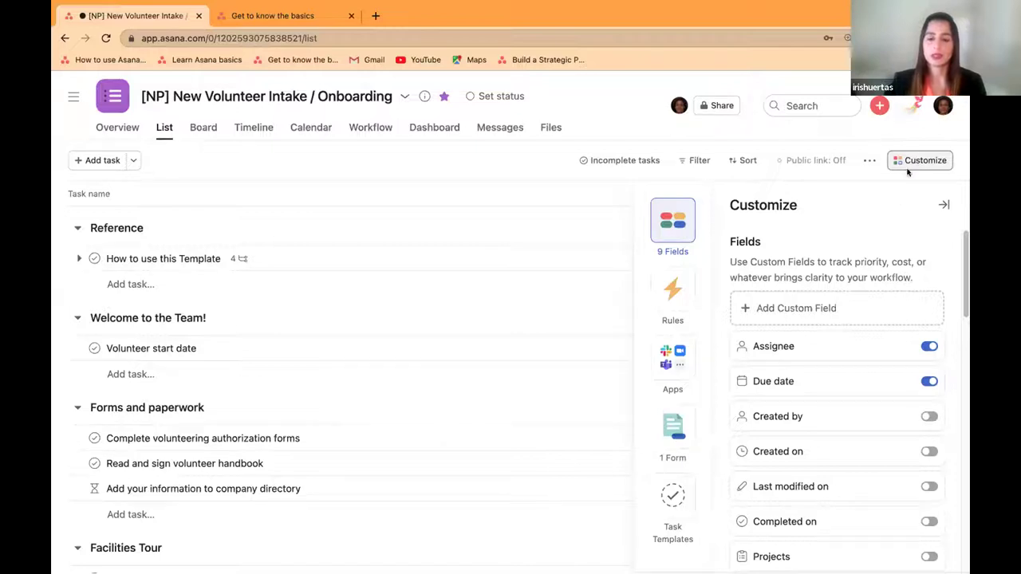
pyautogui.click(678, 423)
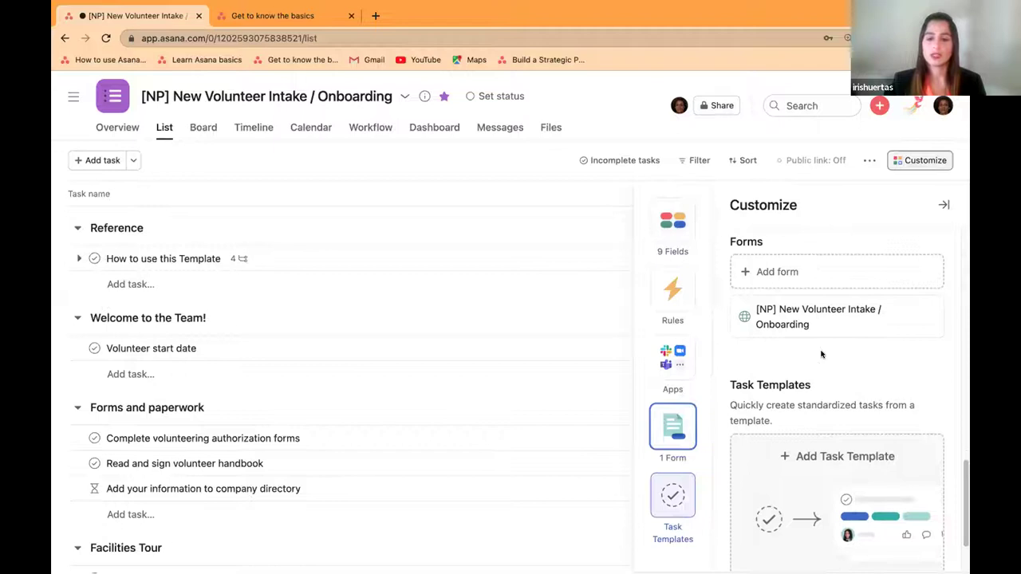
pyautogui.scroll(-2, 821, 354)
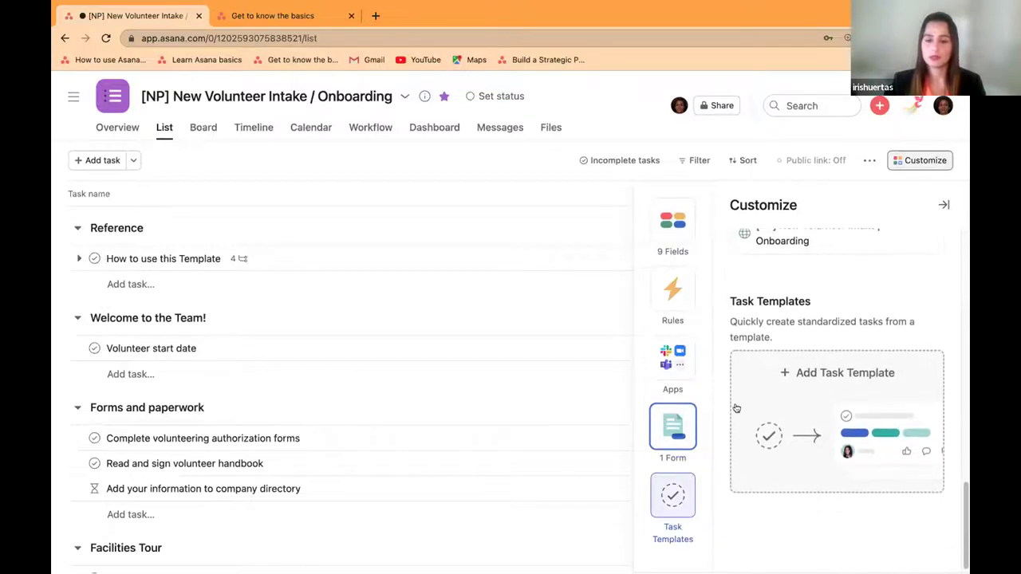
pyautogui.scroll(3, 839, 355)
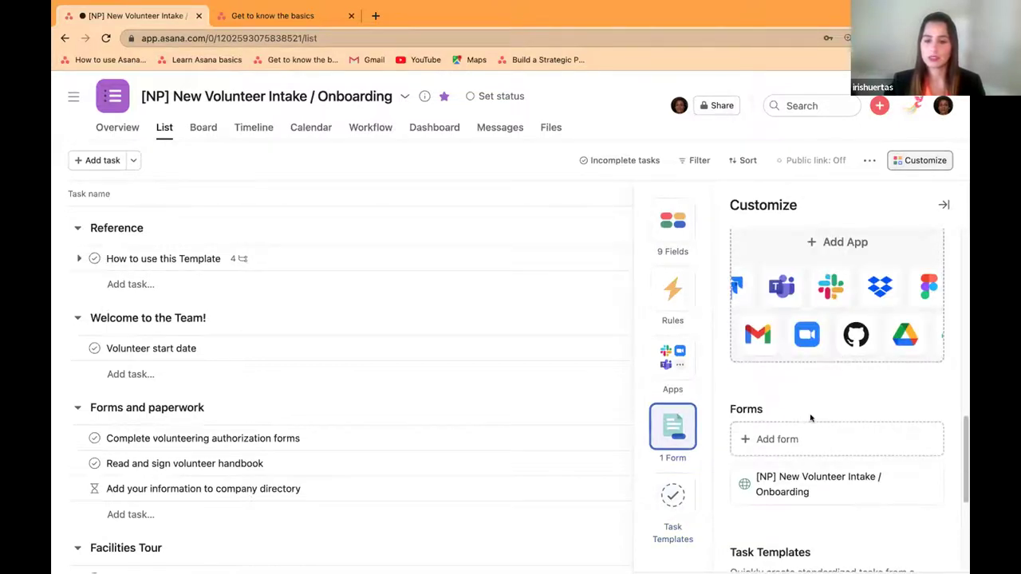
pyautogui.click(777, 438)
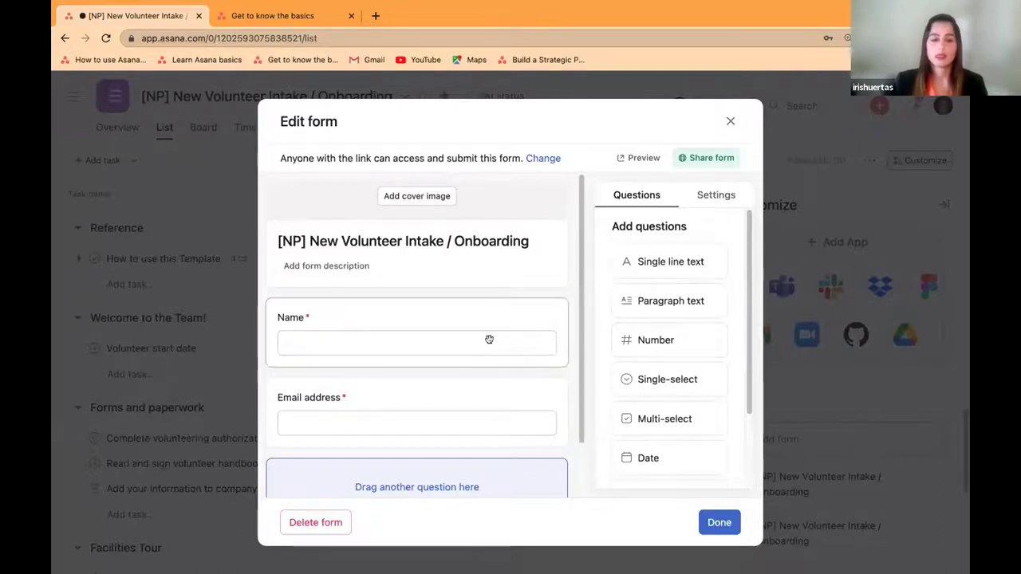
# Step: Add a single-line text question titled 'How did hear about us?' to the form
pyautogui.scroll(-1, 489, 340)
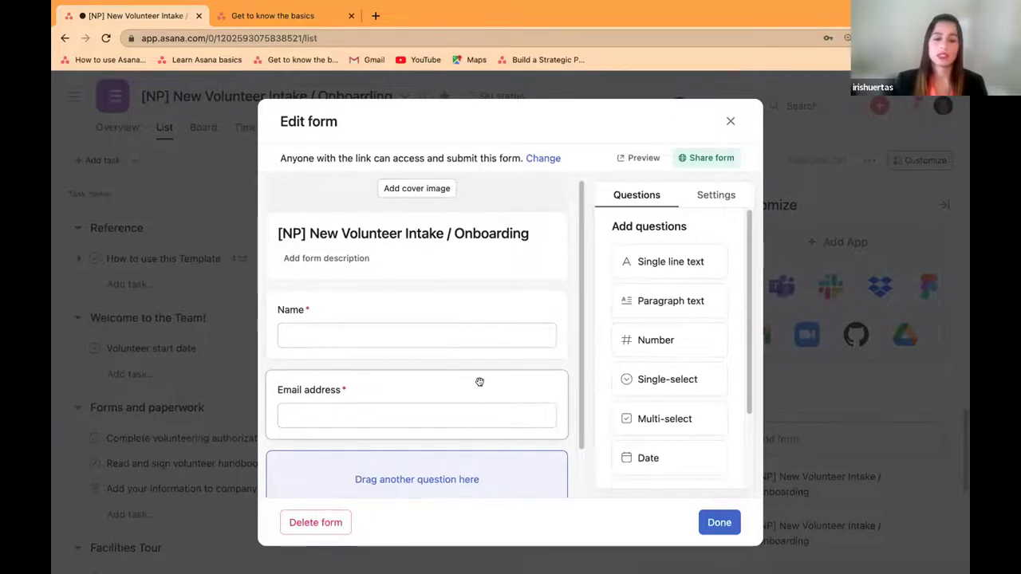
pyautogui.scroll(-2, 518, 394)
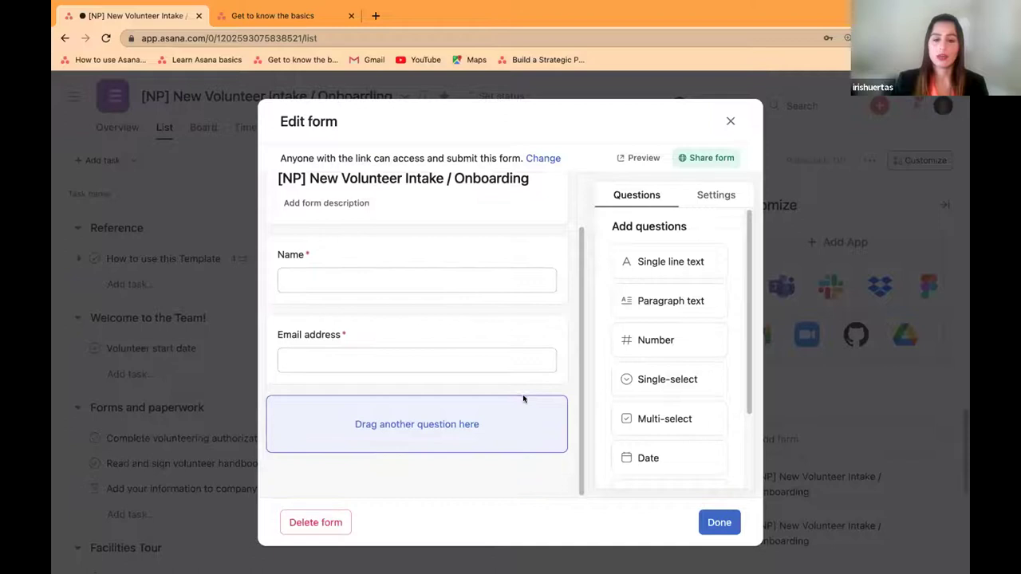
pyautogui.moveTo(667, 263); pyautogui.dragTo(423, 435)
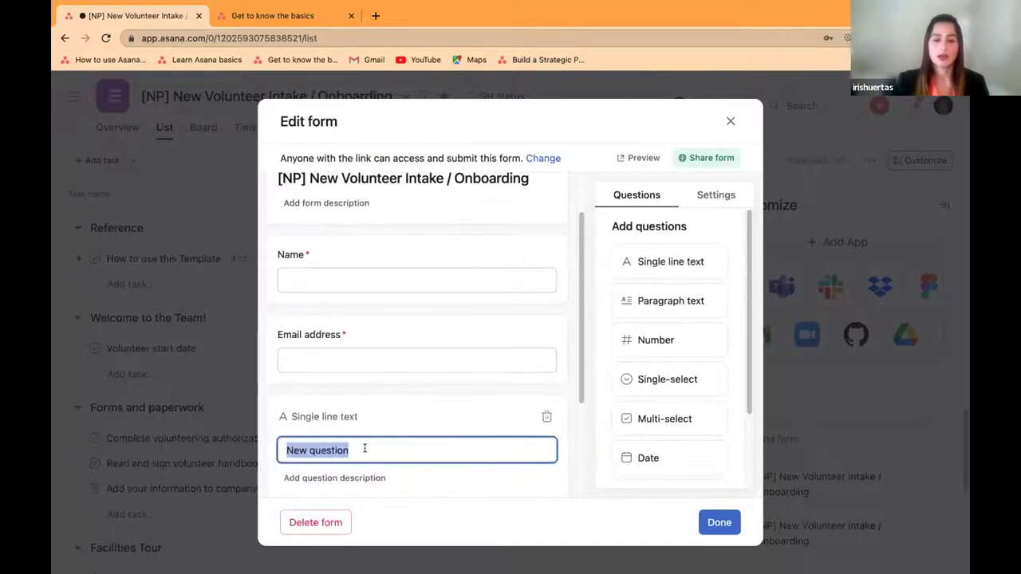
pyautogui.press('BackSpace')
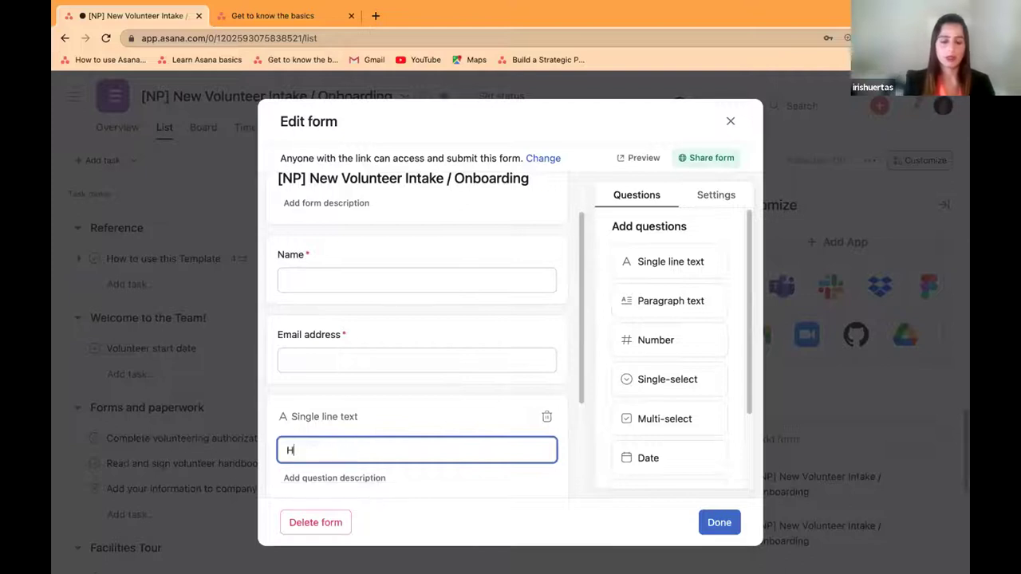
pyautogui.write('ow did ')
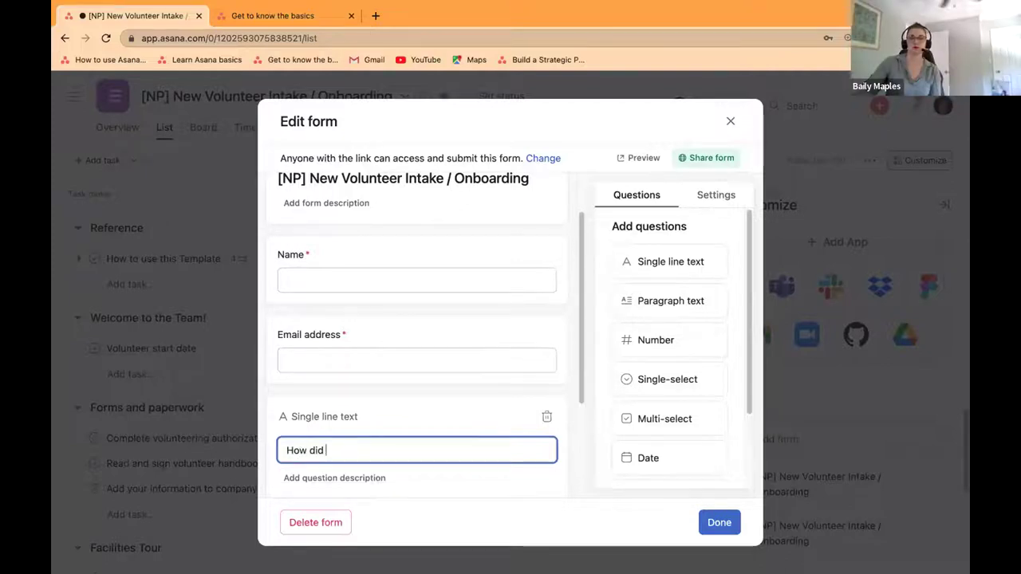
pyautogui.write('hear about us')
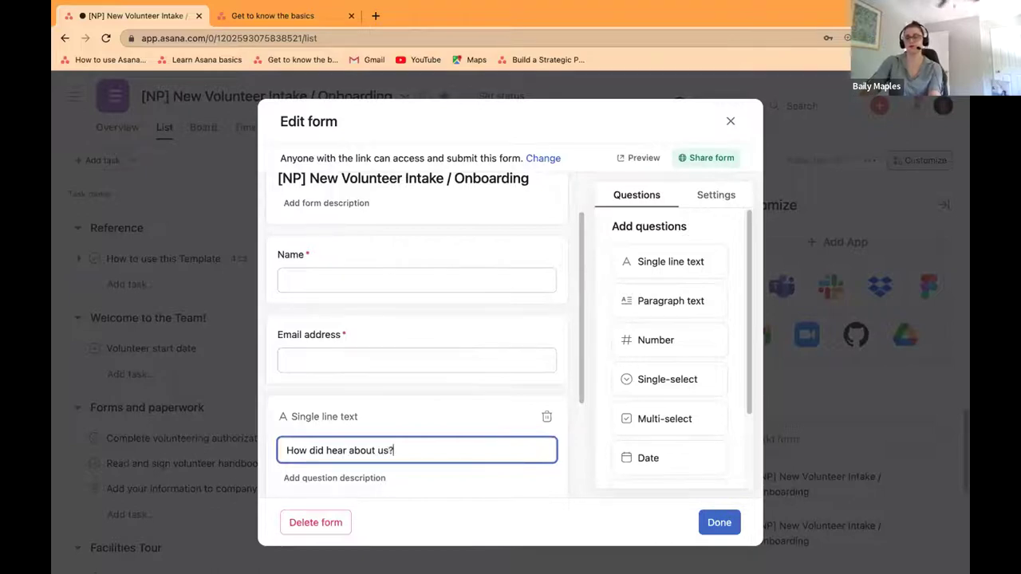
pyautogui.write('?')
# Step: Drop a Date question below the 'How did hear about us?' question
pyautogui.scroll(-2, 405, 399)
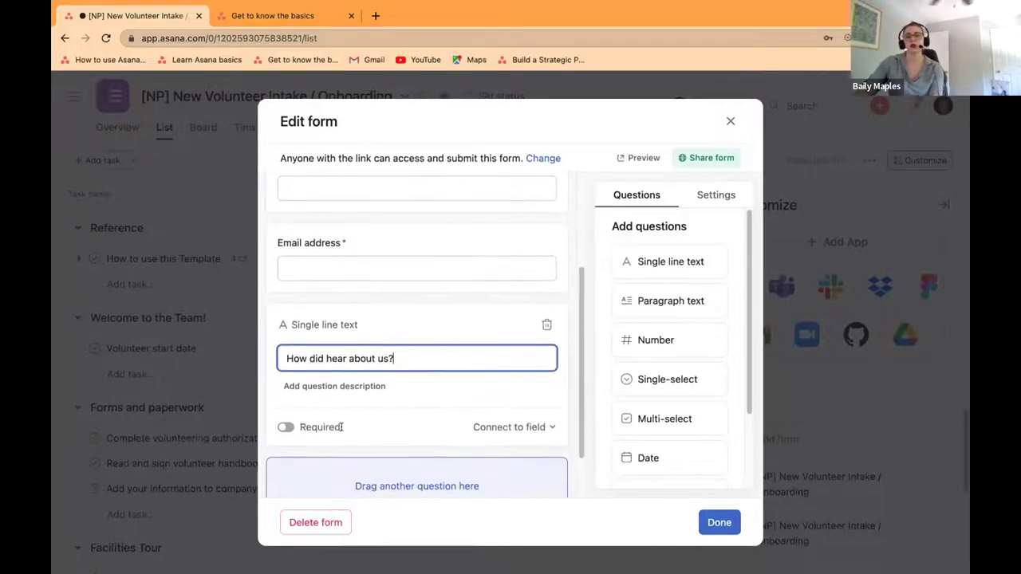
pyautogui.scroll(-1, 478, 434)
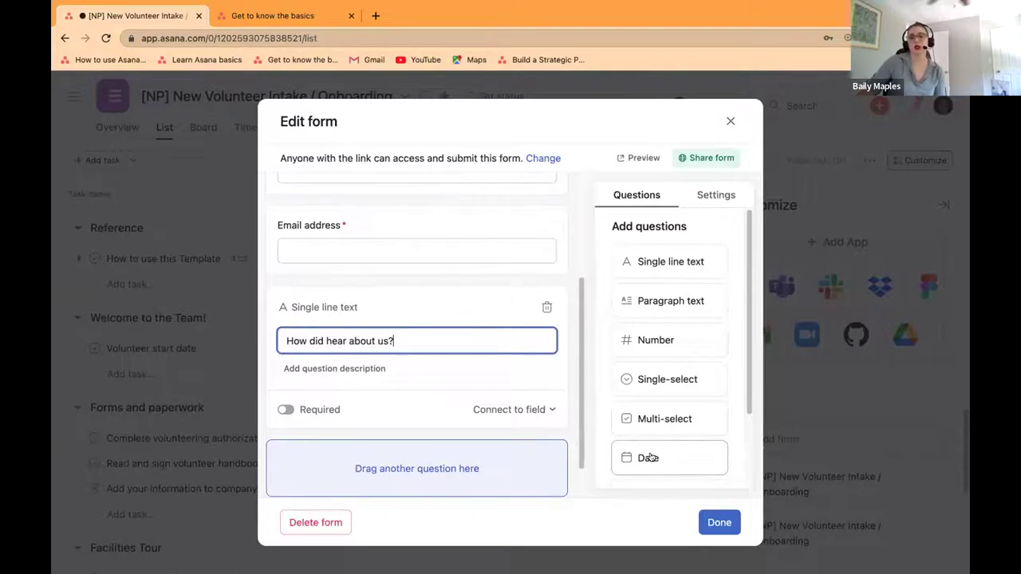
pyautogui.moveTo(648, 457); pyautogui.dragTo(444, 465)
pyautogui.scroll(-1, 398, 383)
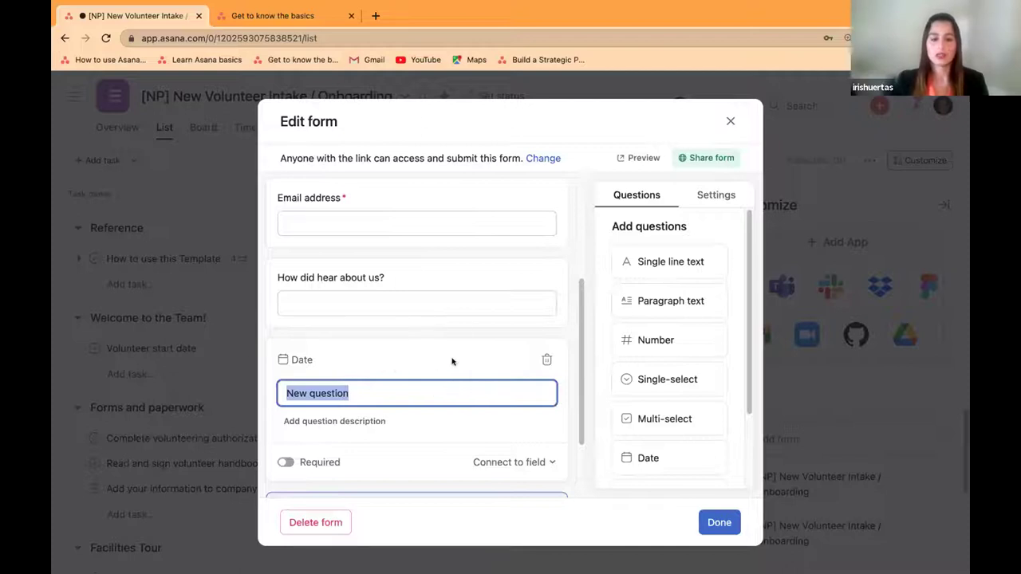
# Step: Turn on Required for the Date question
pyautogui.scroll(-1, 383, 367)
pyautogui.click(385, 372)
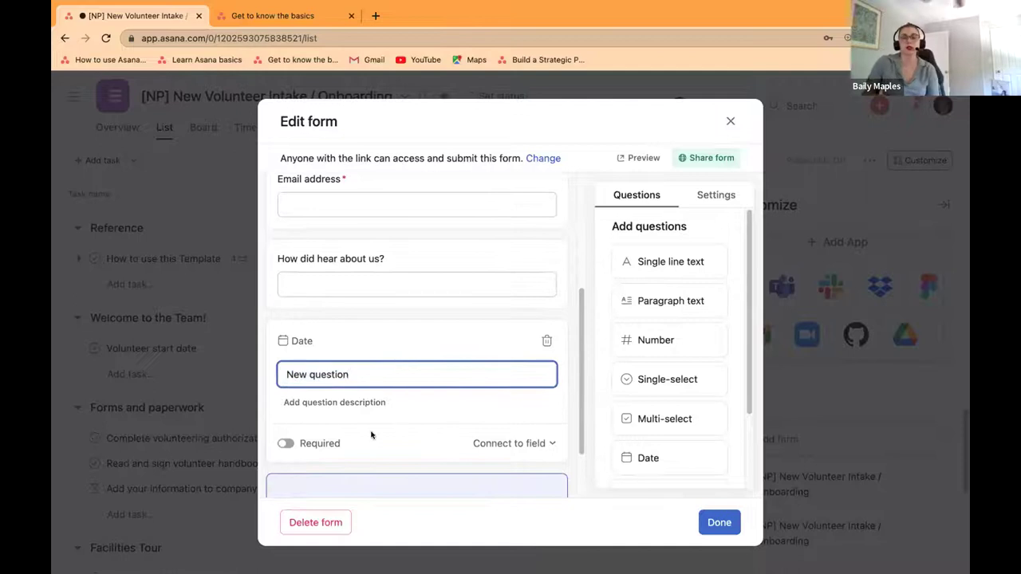
pyautogui.click(289, 443)
pyautogui.click(287, 443)
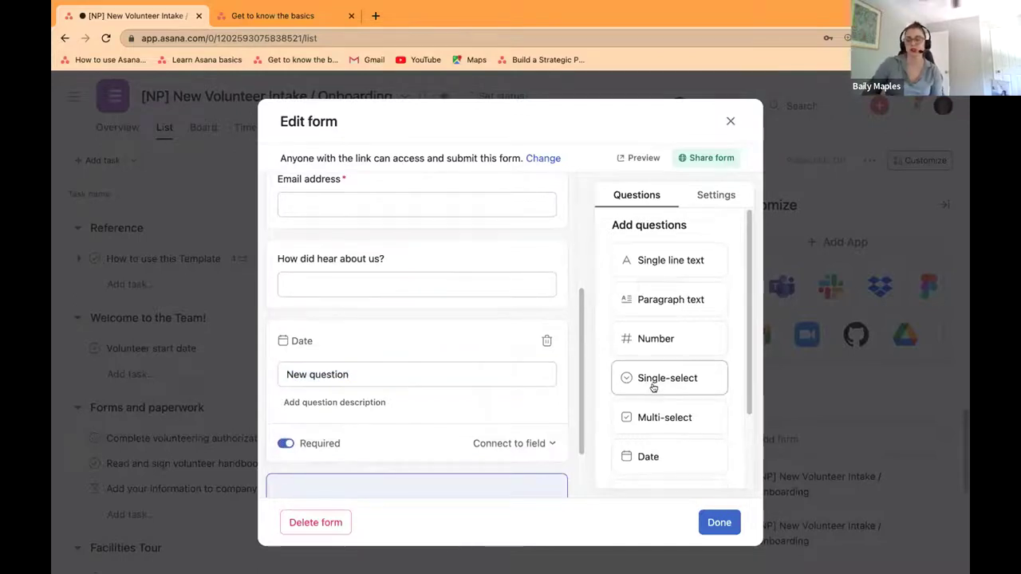
# Step: Add a Paragraph text question below the Date question
pyautogui.scroll(-2, 654, 388)
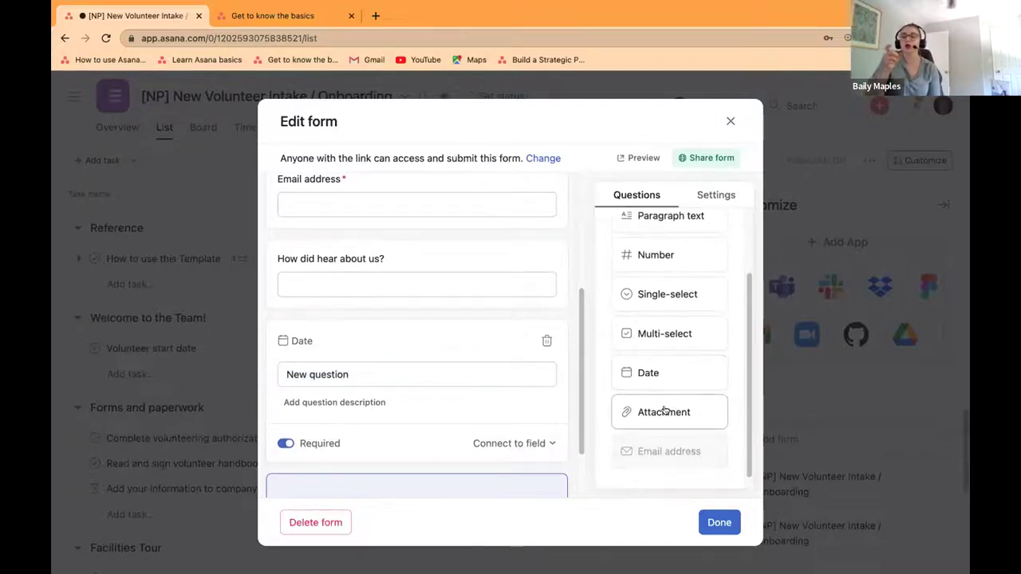
pyautogui.scroll(2, 664, 375)
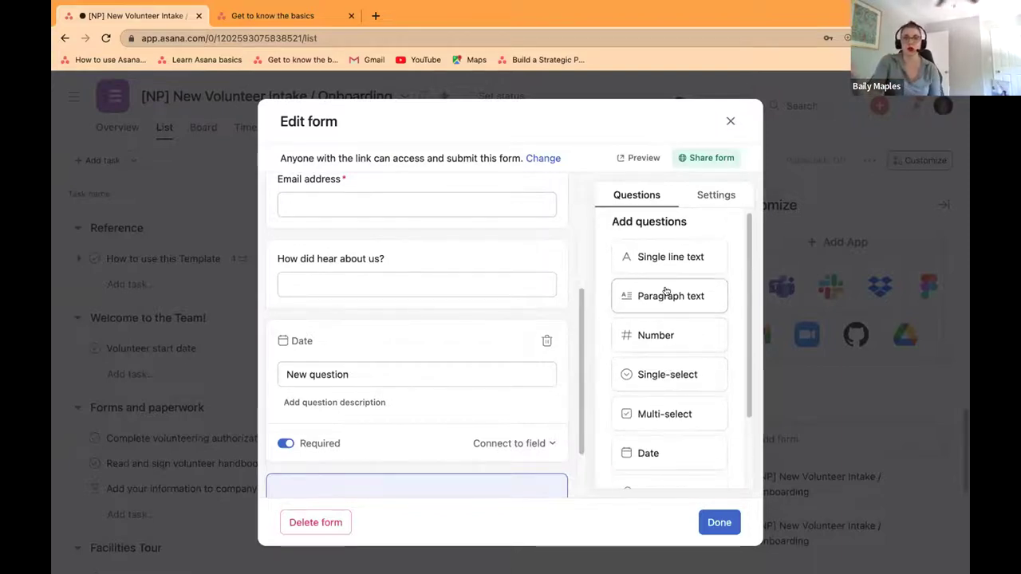
pyautogui.moveTo(665, 291); pyautogui.dragTo(431, 471)
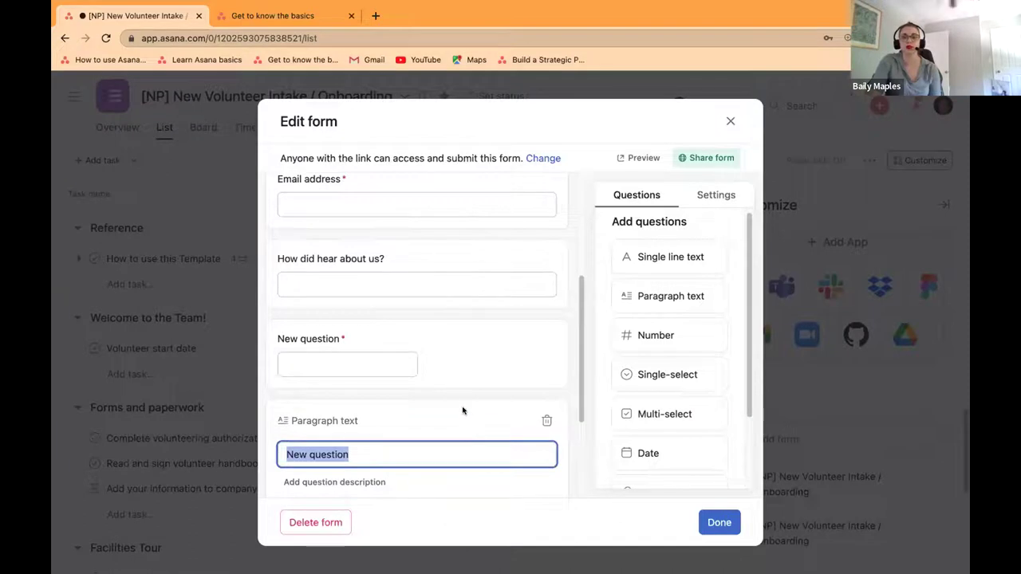
pyautogui.scroll(-1, 457, 397)
pyautogui.scroll(-1, 457, 396)
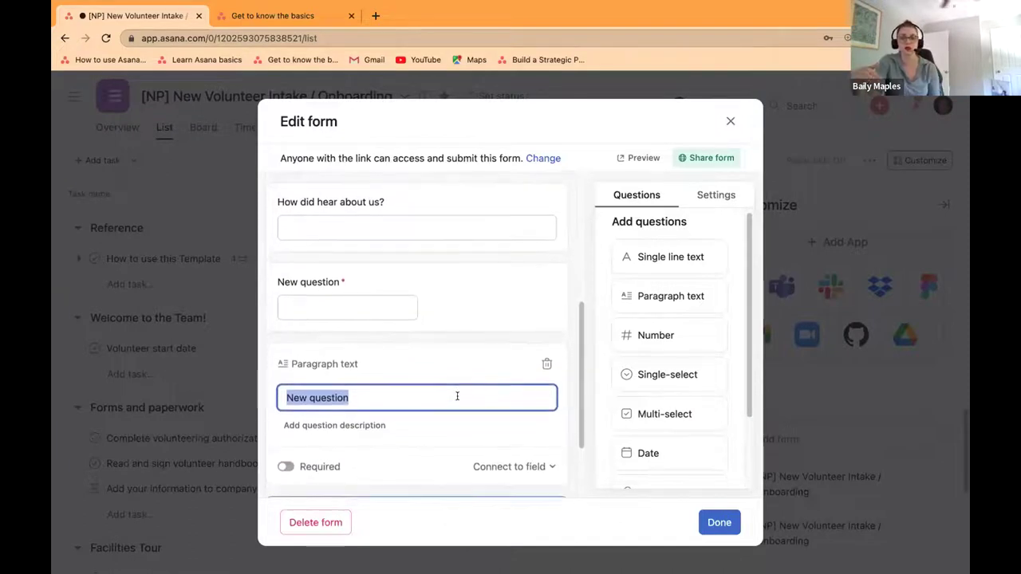
pyautogui.scroll(-1, 457, 397)
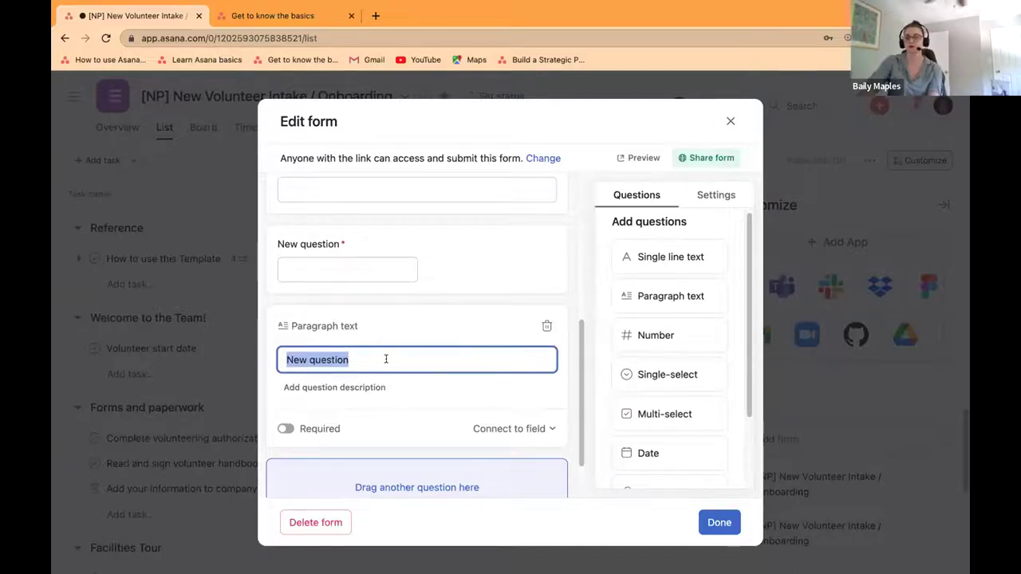
# Step: Title the paragraph question 'Tell us about yourself?' and mark it required
pyautogui.press('BackSpace')
pyautogui.write('Tell')
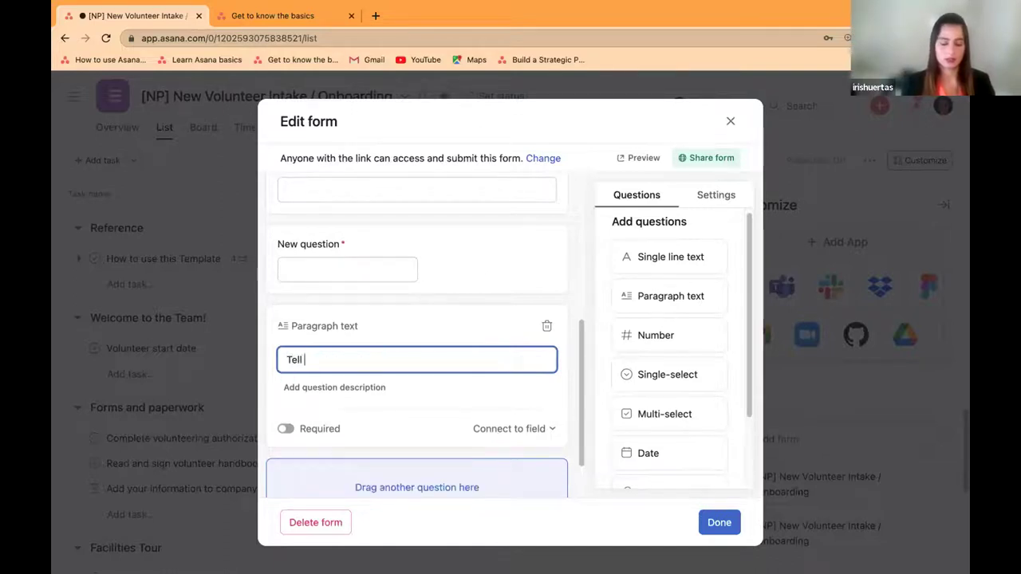
pyautogui.write(' us about yoursel')
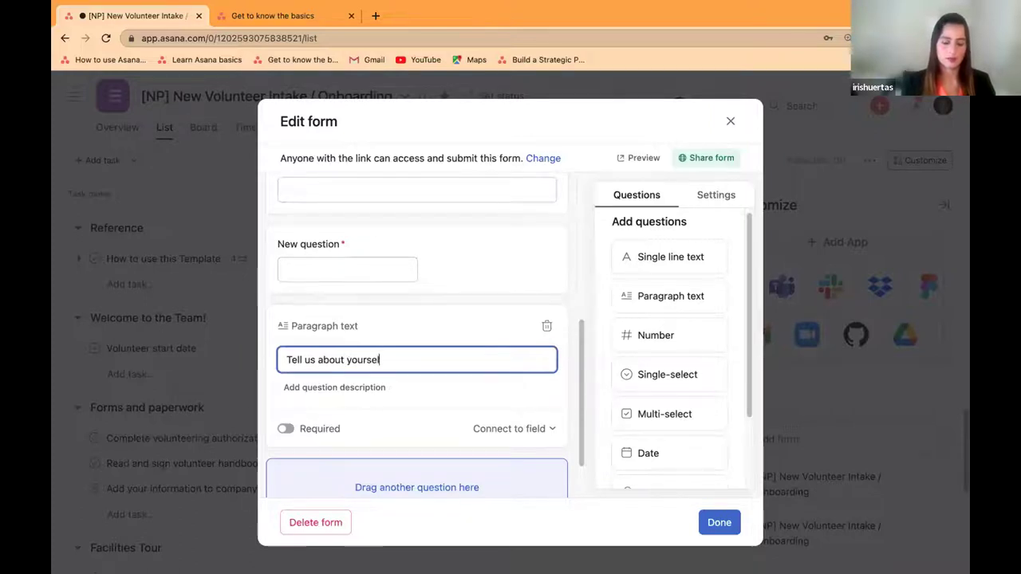
pyautogui.write('f?')
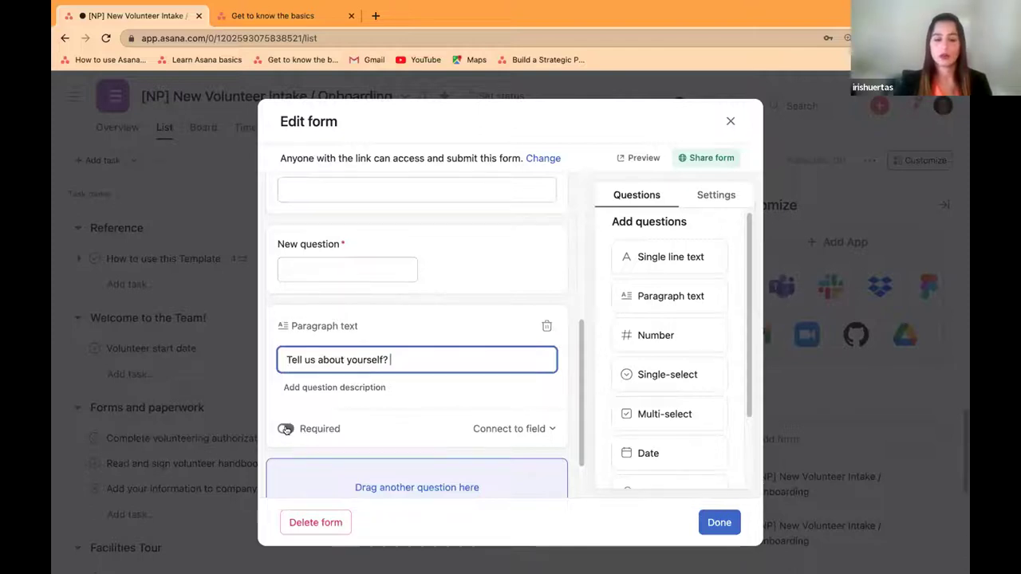
pyautogui.click(286, 429)
pyautogui.click(284, 429)
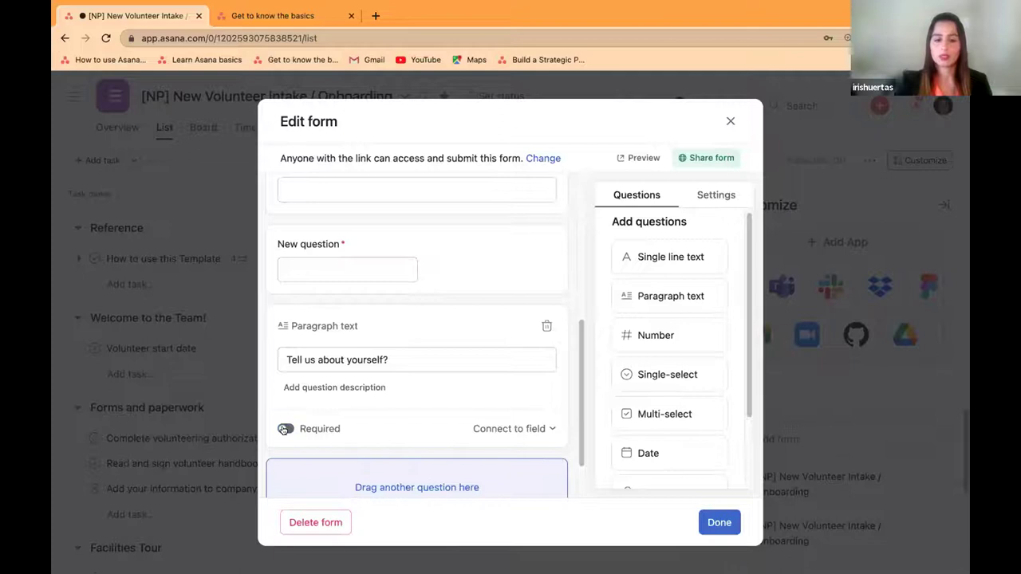
pyautogui.click(285, 429)
# Step: Save the form with Done, closing the editor
pyautogui.scroll(-2, 478, 446)
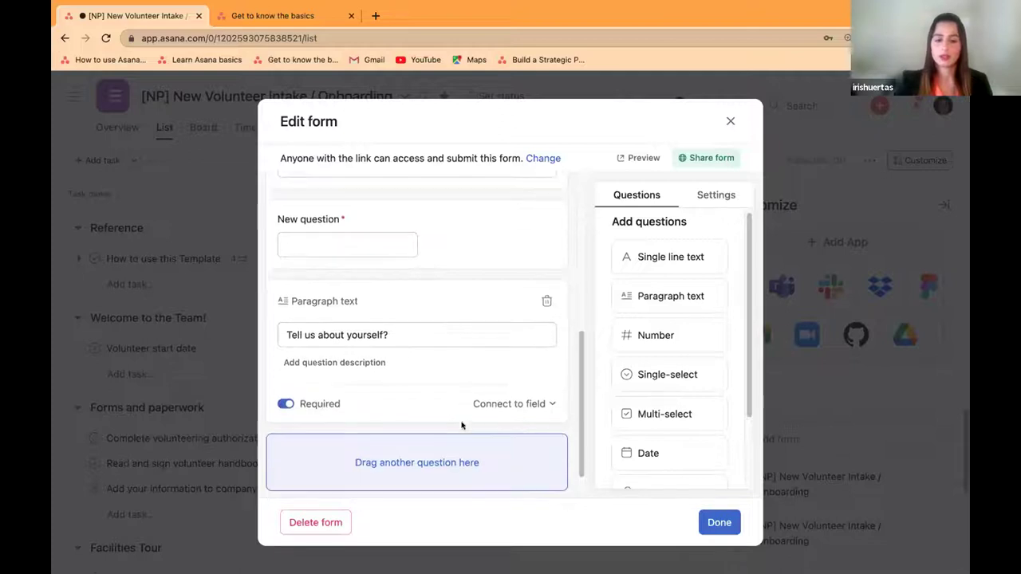
pyautogui.click(717, 523)
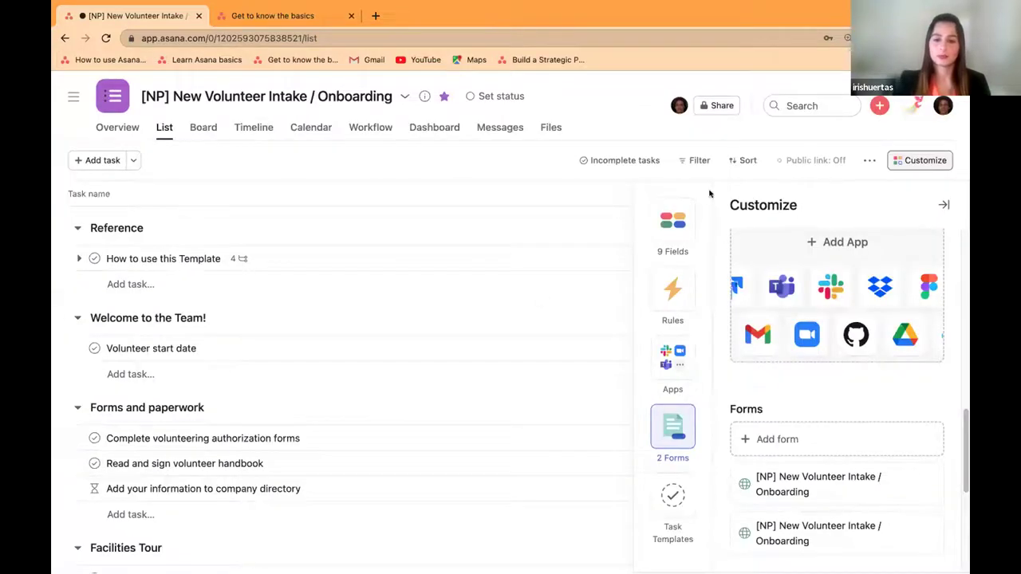
pyautogui.scroll(-2, 829, 416)
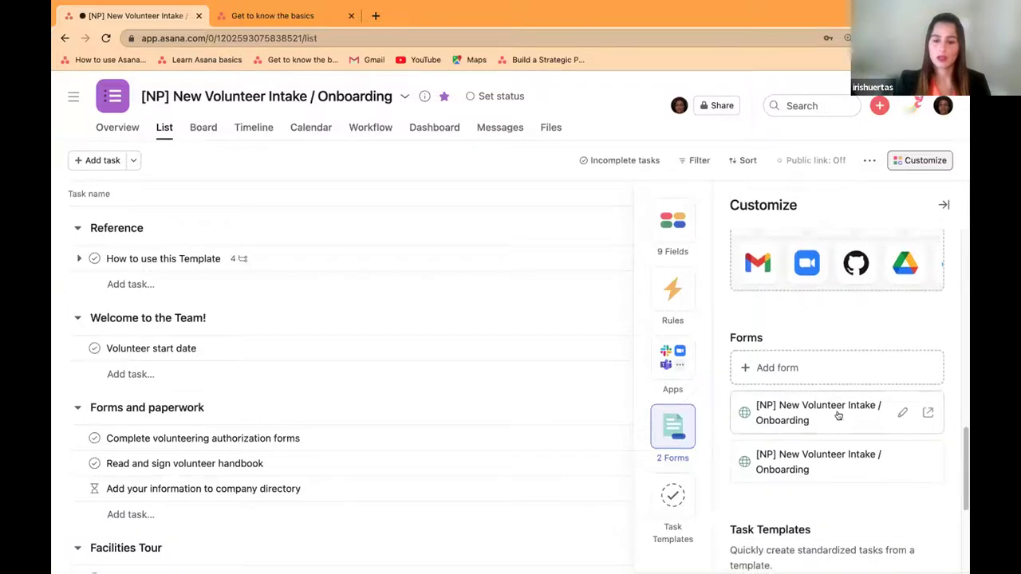
# Step: Open the intake form in a new tab twice, returning to the project tab each time
pyautogui.click(926, 413)
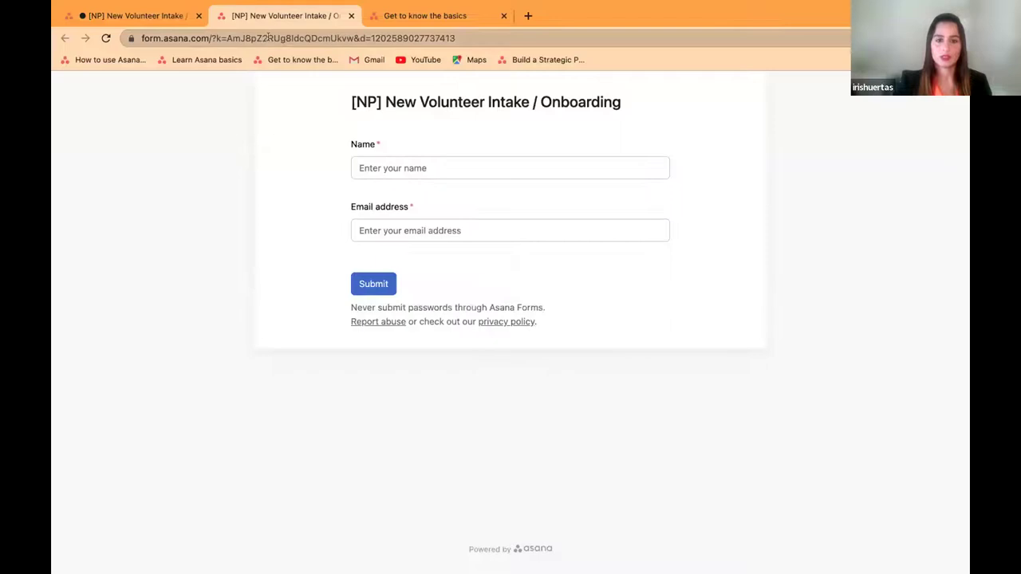
pyautogui.click(170, 10)
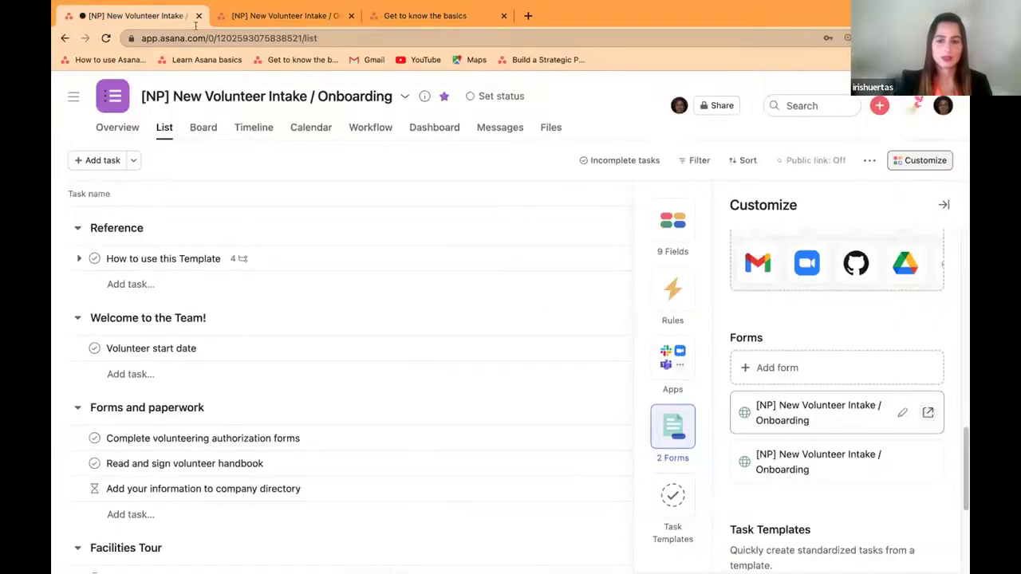
pyautogui.click(844, 419)
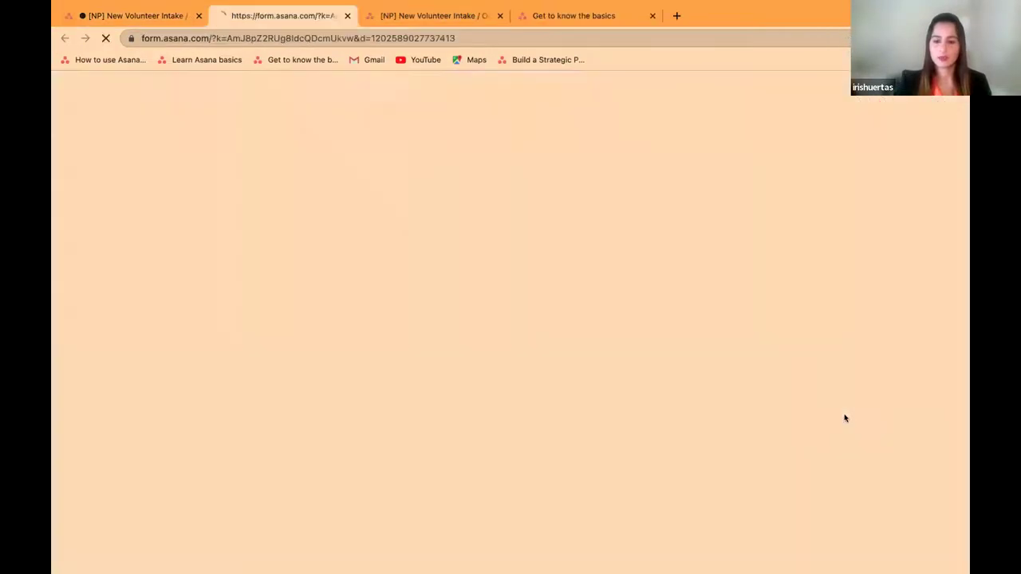
pyautogui.click(140, 16)
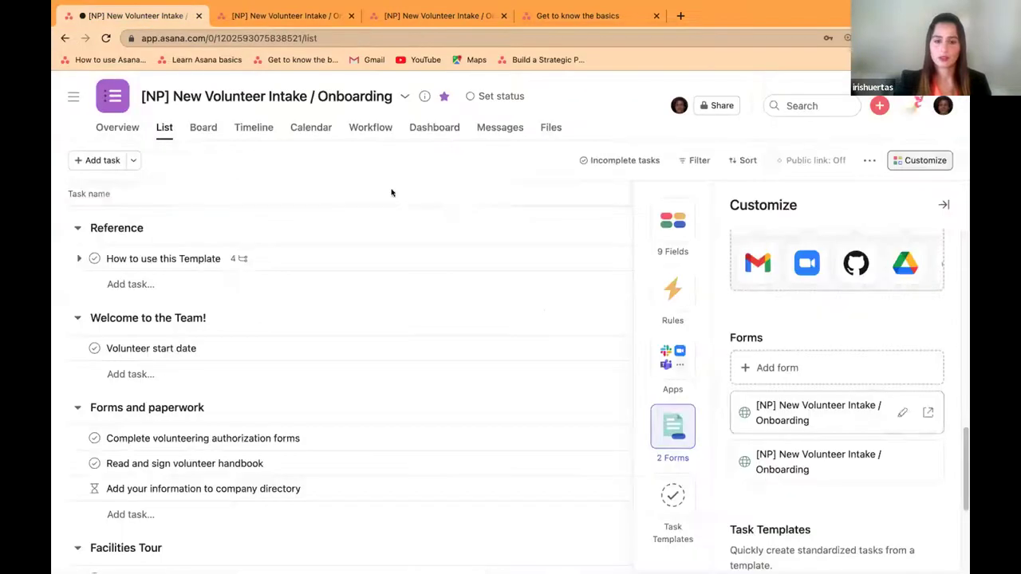
# Step: Add a required single-line question 'How did you hear about us?' to the first form and save
pyautogui.click(901, 413)
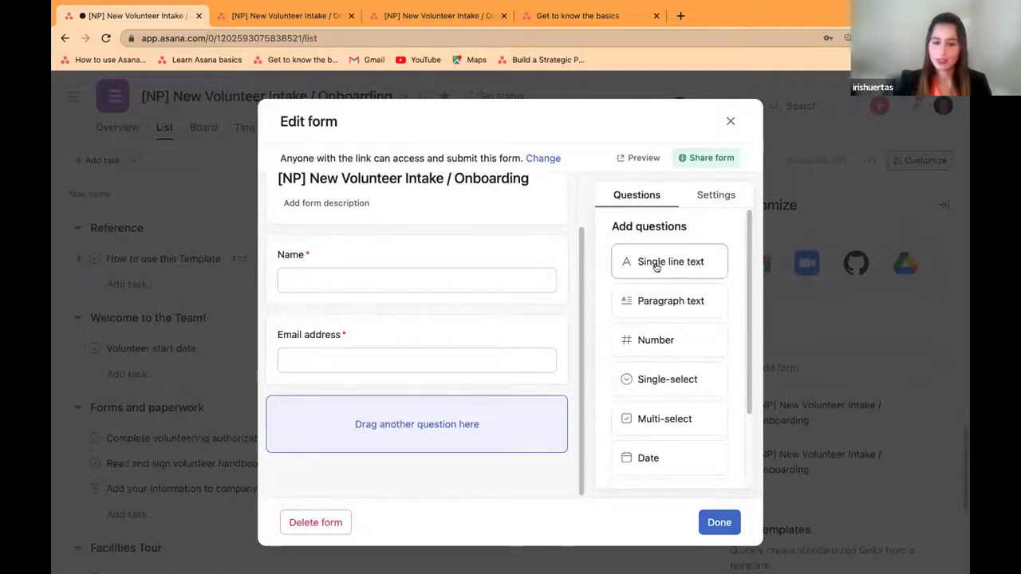
pyautogui.moveTo(672, 260); pyautogui.dragTo(452, 454)
pyautogui.press('BackSpace')
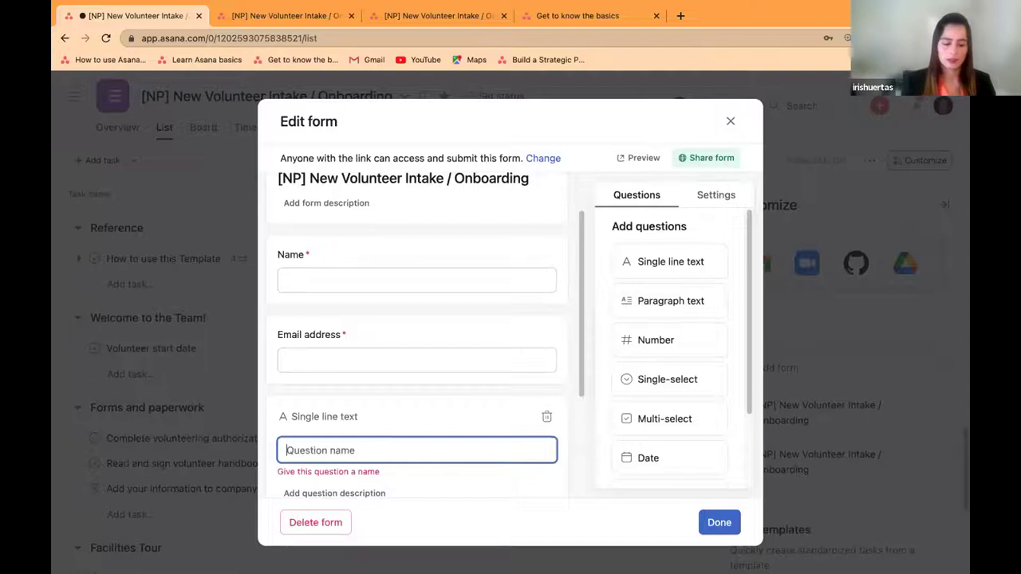
pyautogui.write('How ')
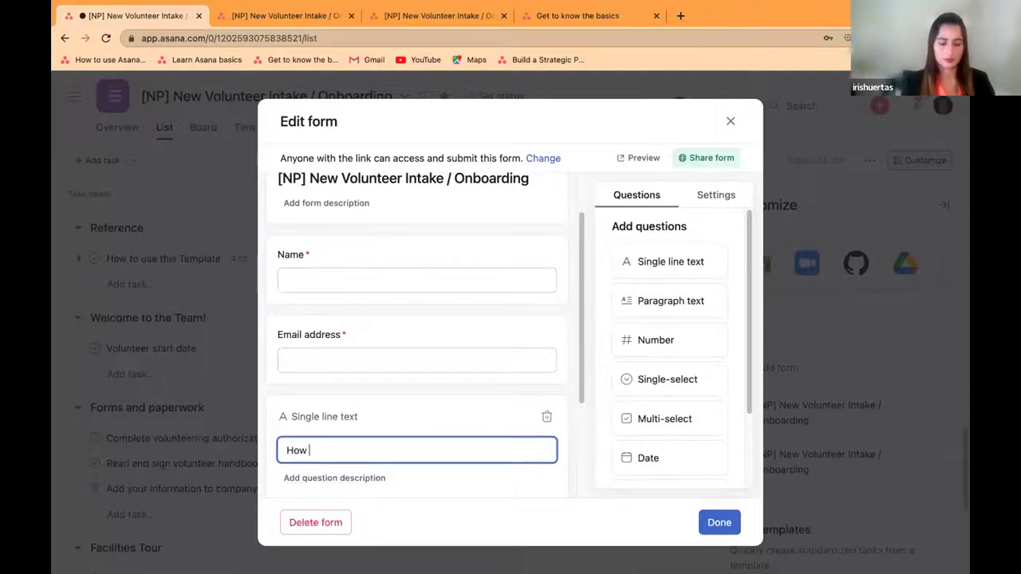
pyautogui.write('did you hear about')
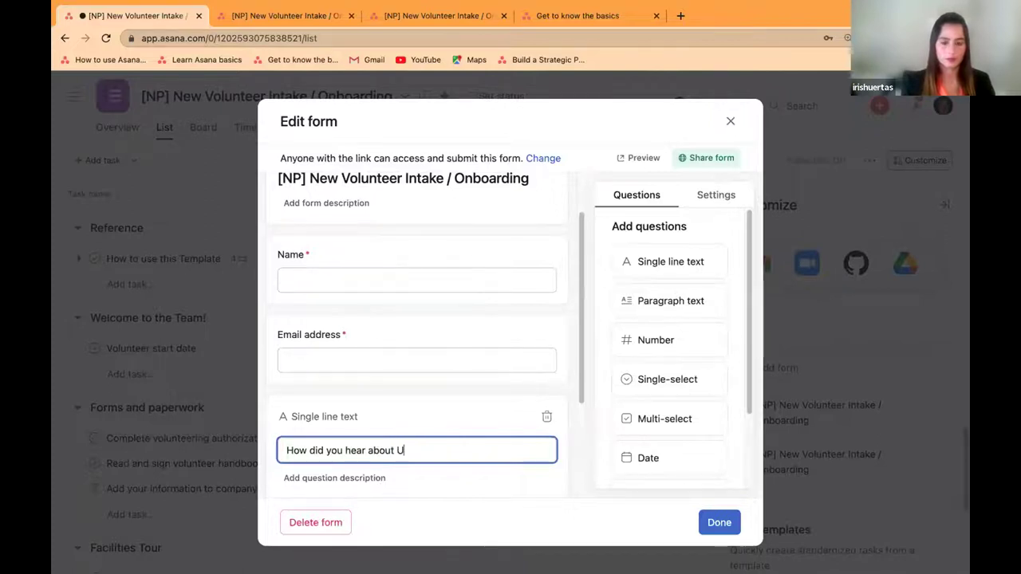
pyautogui.write(' U')
pyautogui.press('BackSpace')
pyautogui.write('us')
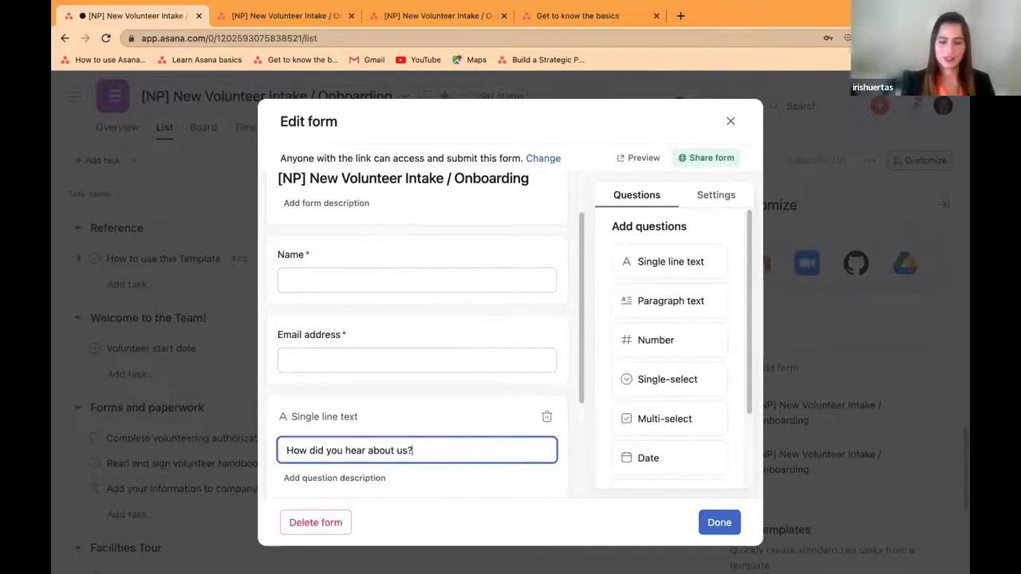
pyautogui.write('?')
pyautogui.scroll(-2, 416, 444)
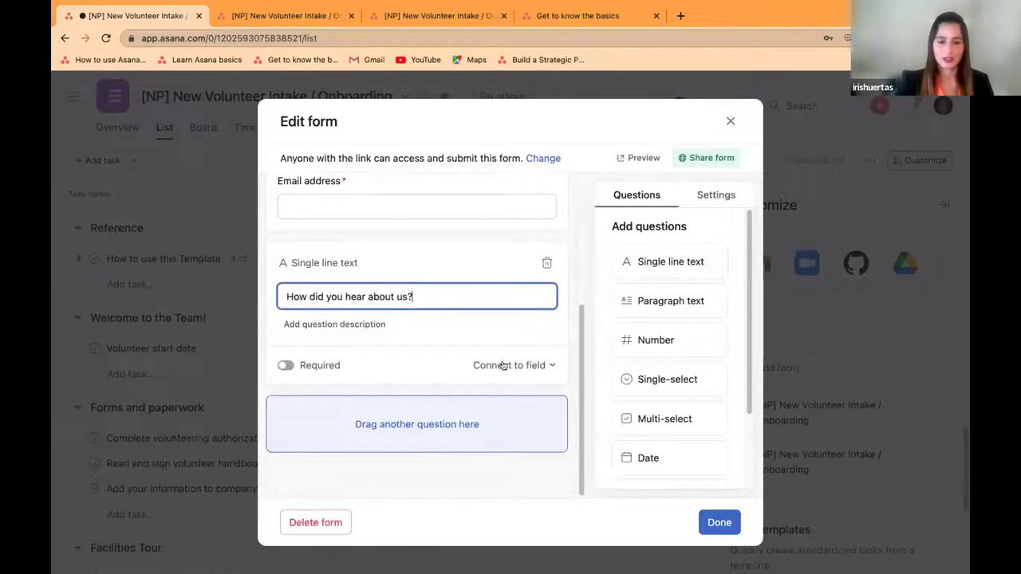
pyautogui.click(285, 365)
pyautogui.click(714, 522)
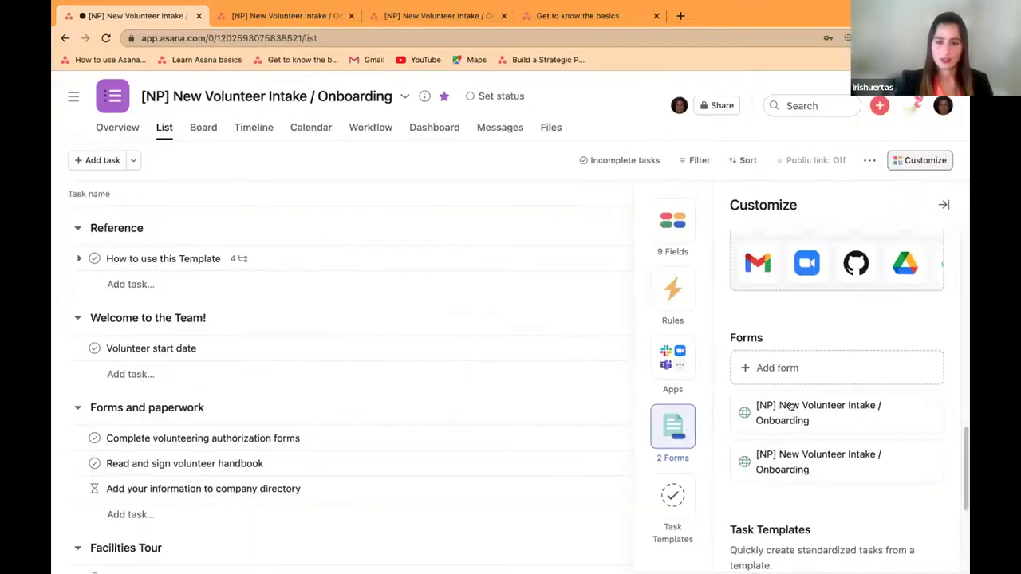
# Step: Open the live intake form and enter the volunteer's name and e-mail address
pyautogui.click(929, 412)
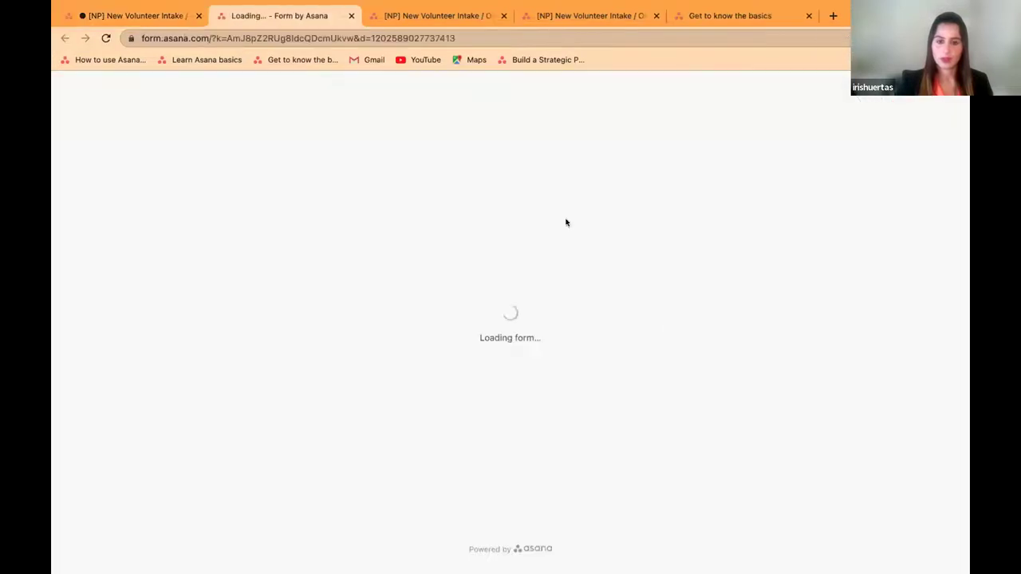
pyautogui.click(464, 179)
pyautogui.write('Iris')
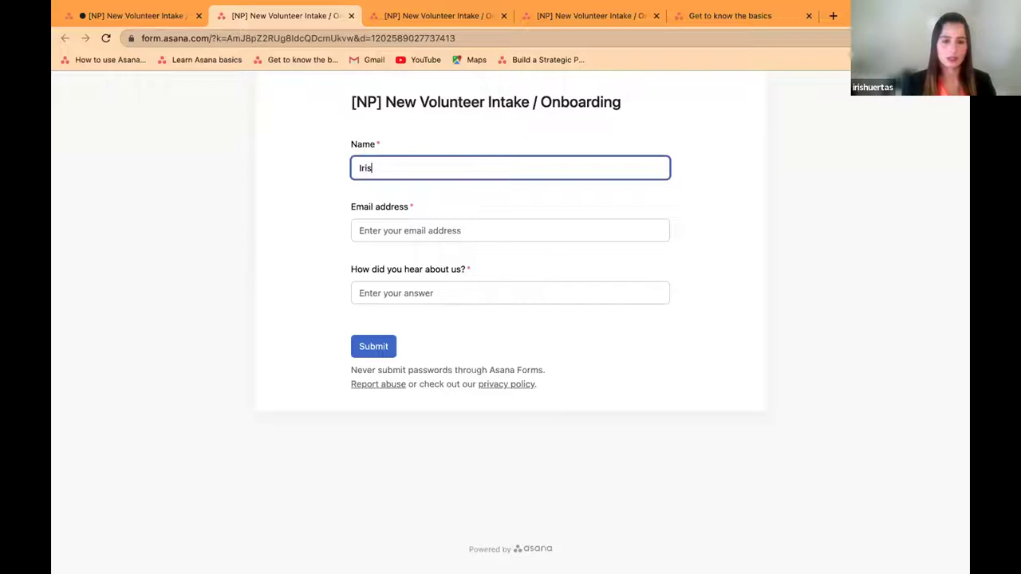
pyautogui.click(478, 238)
pyautogui.write('Iris@Non')
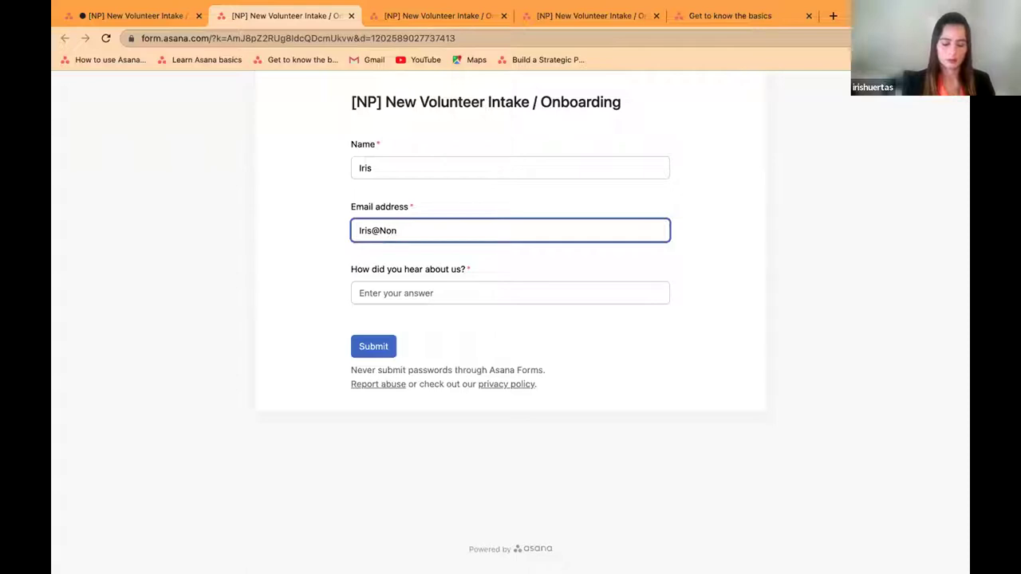
pyautogui.write('e.com')
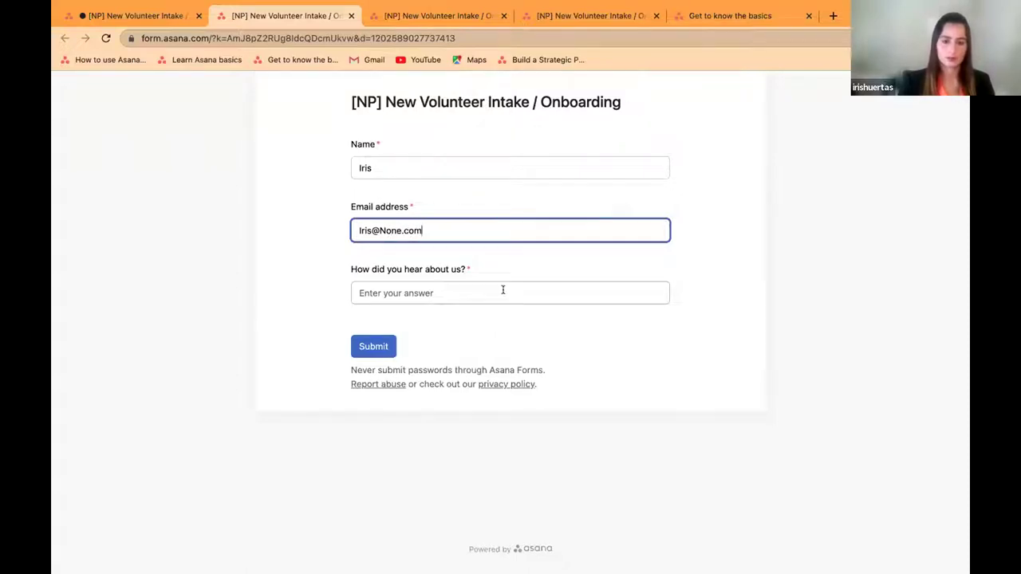
# Step: Answer 'Techsoup' for the referral question, submit, and return to the project tab
pyautogui.click(502, 290)
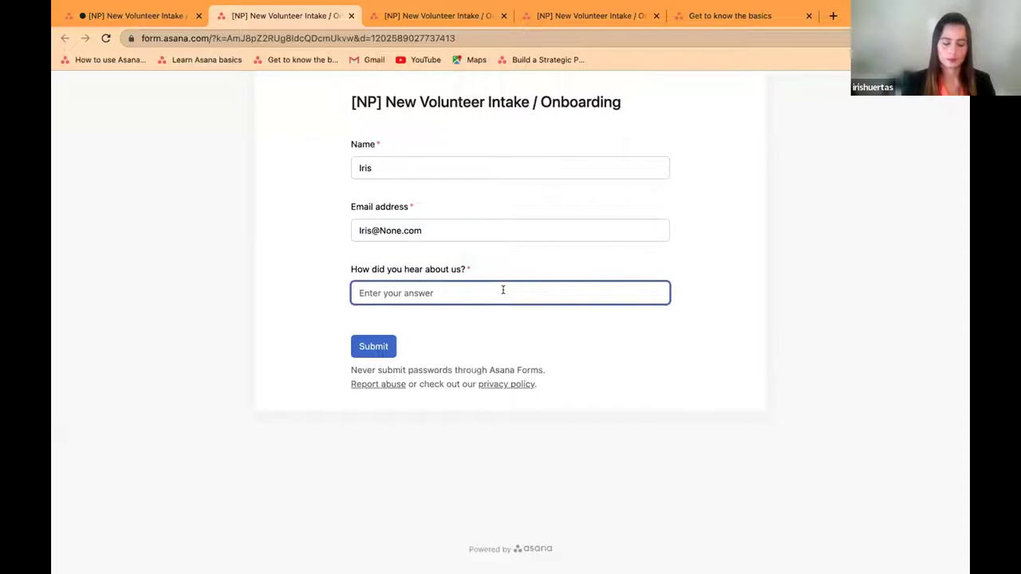
pyautogui.write('Techsoup')
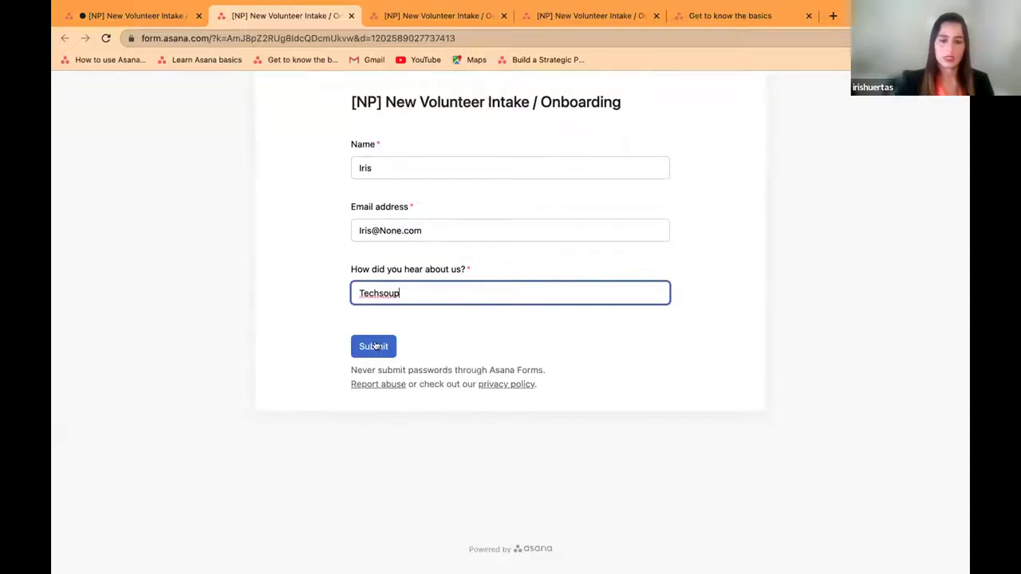
pyautogui.click(375, 346)
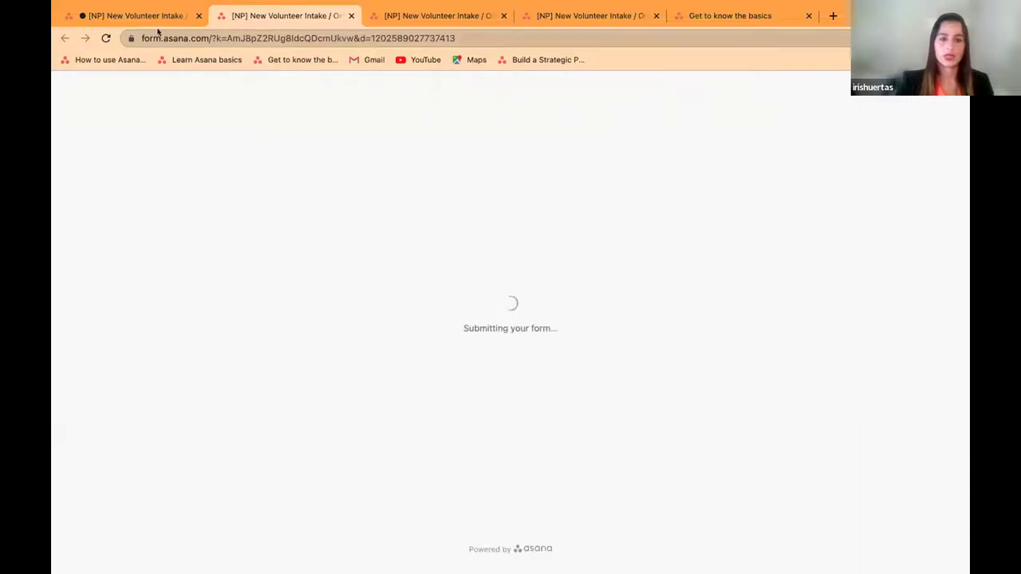
pyautogui.click(155, 16)
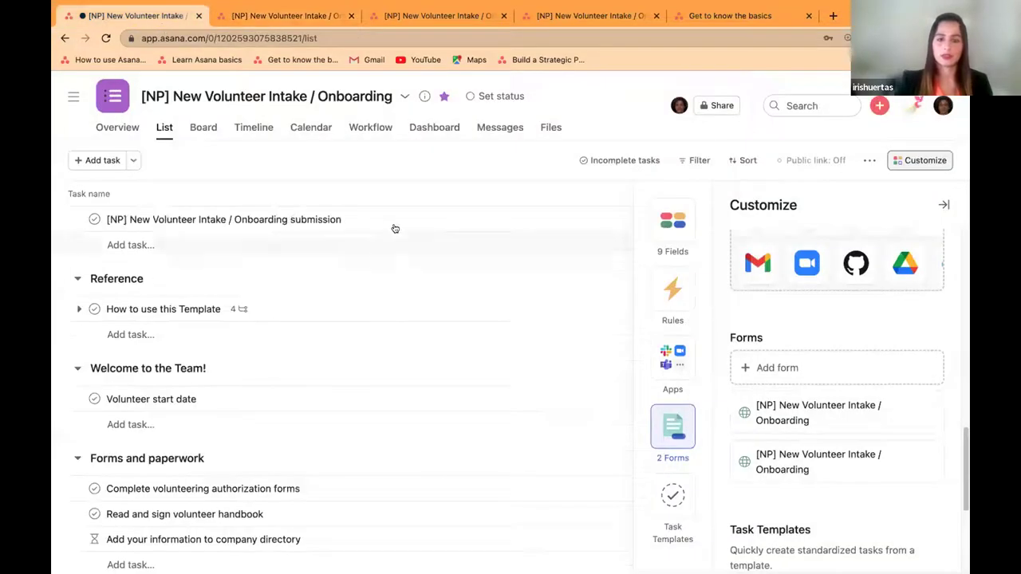
# Step: Open the '[NP] New Volunteer Intake / Onboarding submission' task and close both extra form tabs
pyautogui.click(943, 205)
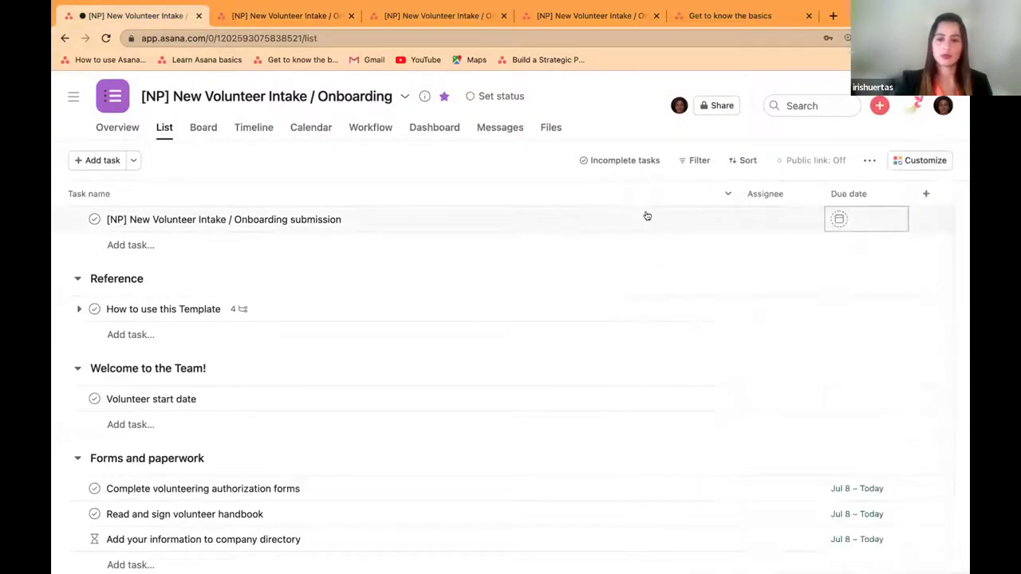
pyautogui.click(418, 216)
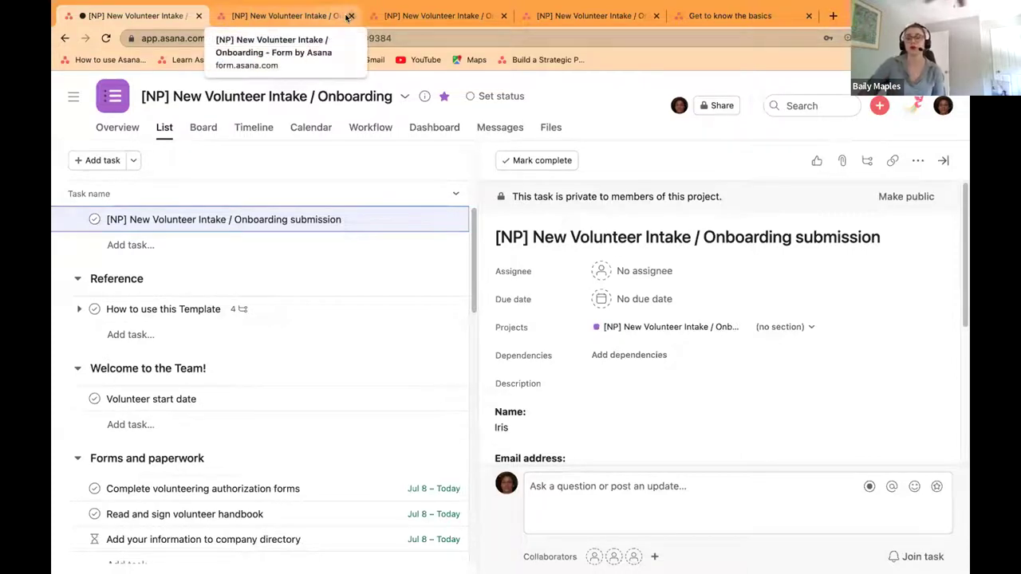
pyautogui.click(349, 15)
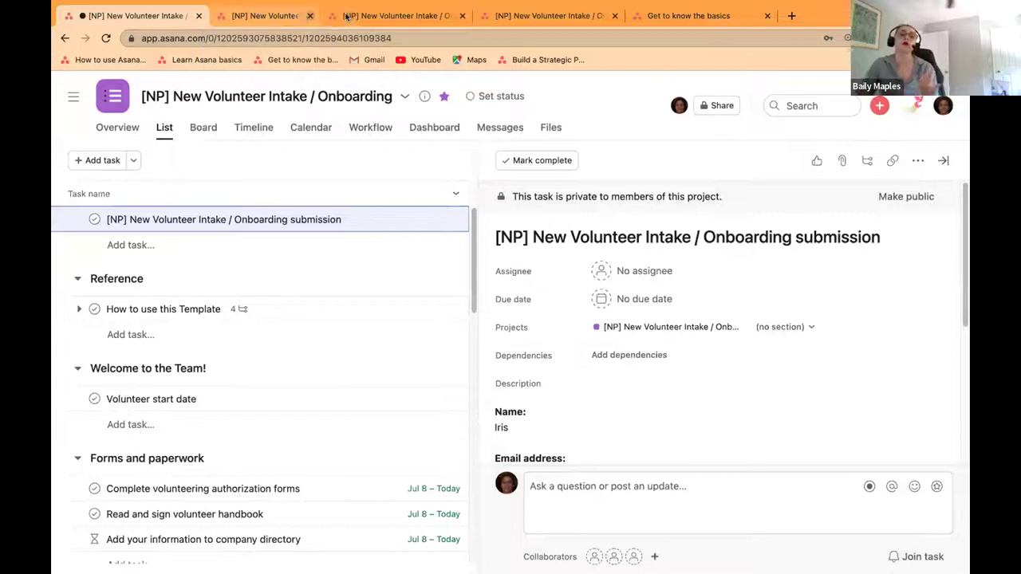
pyautogui.click(349, 15)
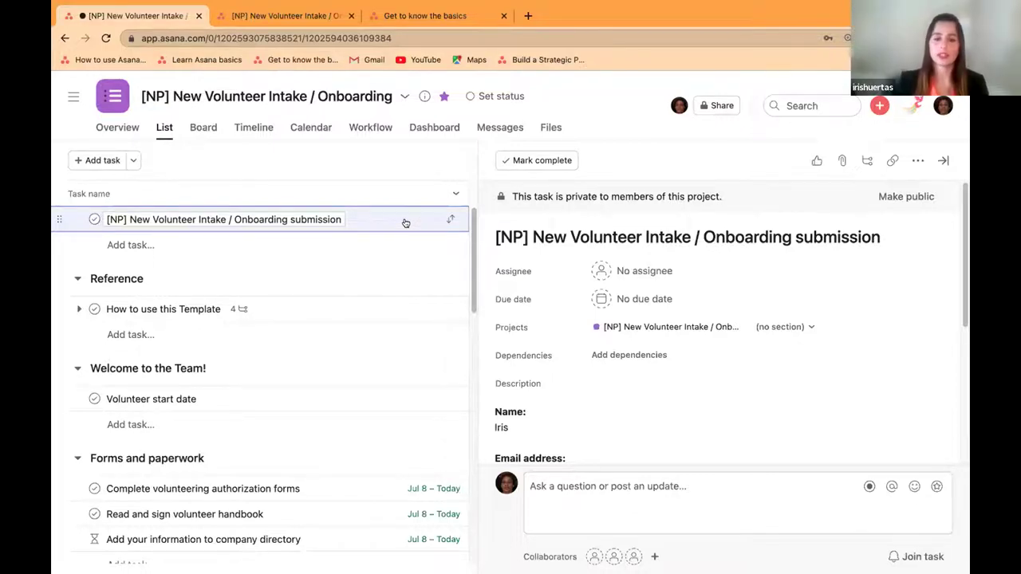
# Step: Reopen the intake form for editing and add a single-select question
pyautogui.click(942, 161)
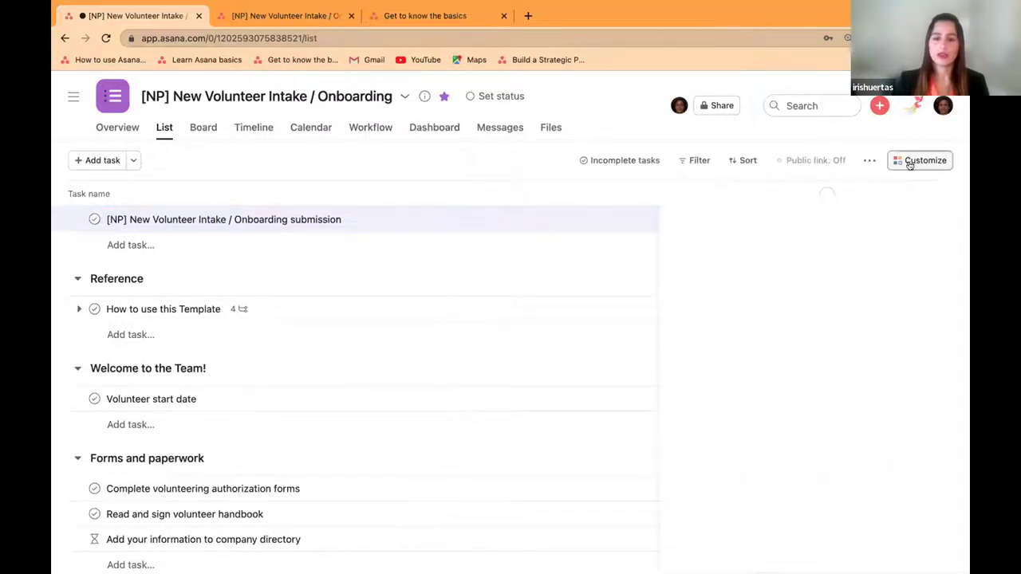
pyautogui.click(911, 161)
pyautogui.scroll(-3, 878, 390)
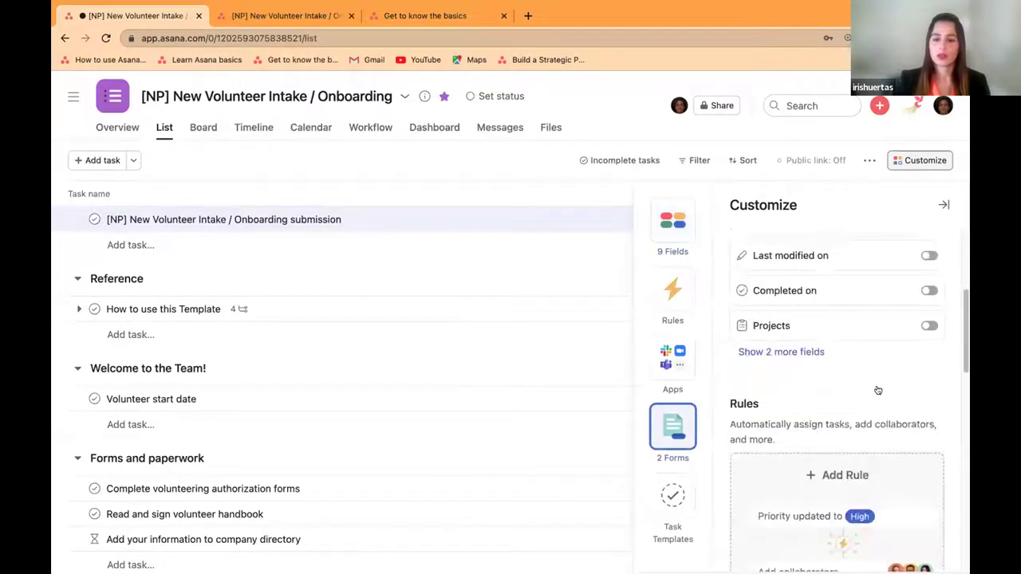
pyautogui.scroll(-5, 877, 390)
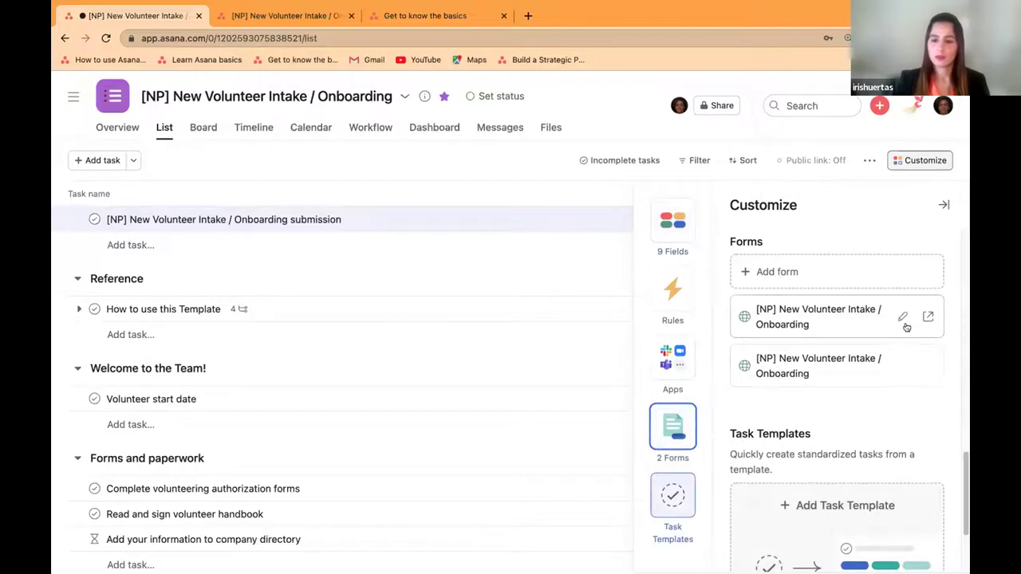
pyautogui.click(729, 313)
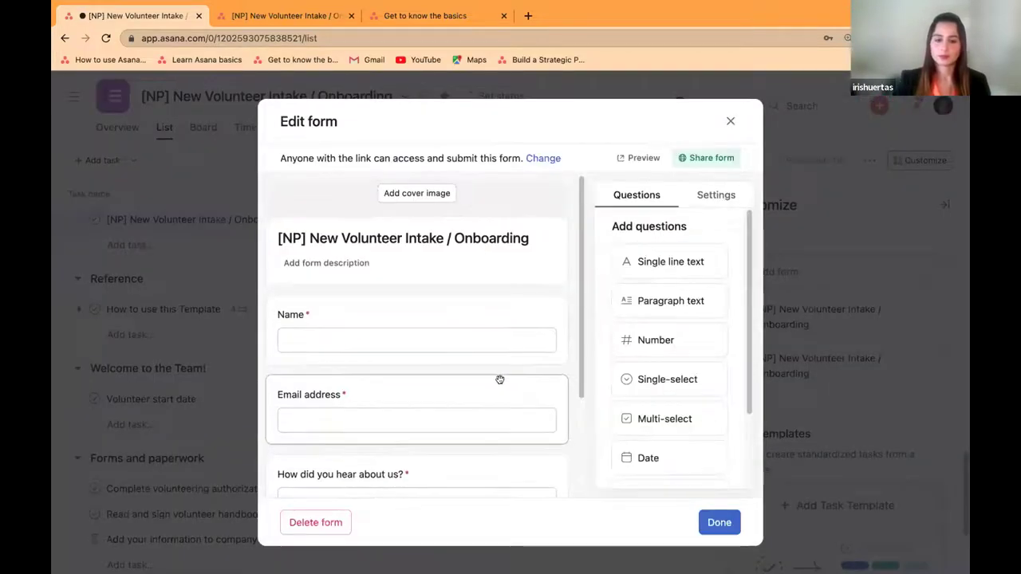
pyautogui.scroll(-2, 499, 378)
pyautogui.moveTo(686, 264)
pyautogui.mouseDown()
pyautogui.moveTo(647, 300)
pyautogui.moveTo(694, 274)
pyautogui.mouseUp()
pyautogui.moveTo(674, 375); pyautogui.dragTo(479, 405)
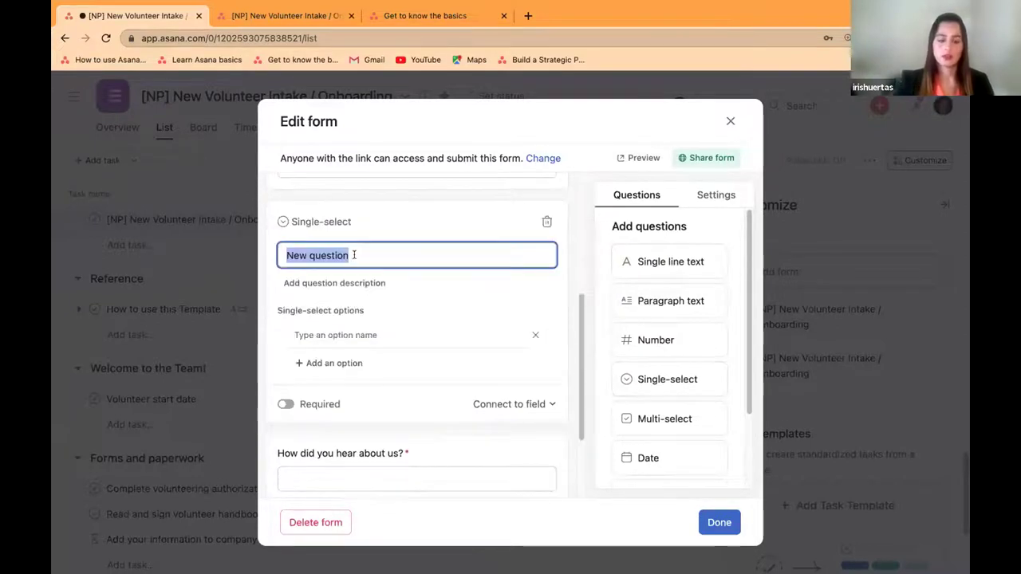
# Step: Title it 'Language' with options Spanish and French, make it required, and save
pyautogui.write('Language')
pyautogui.click(332, 334)
pyautogui.write('Spanish')
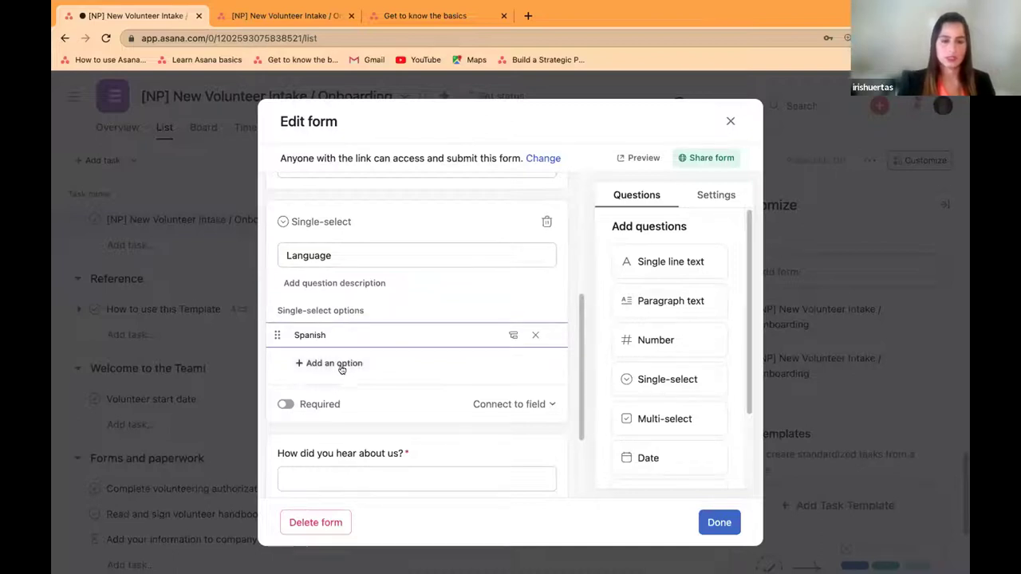
pyautogui.click(338, 362)
pyautogui.write('French')
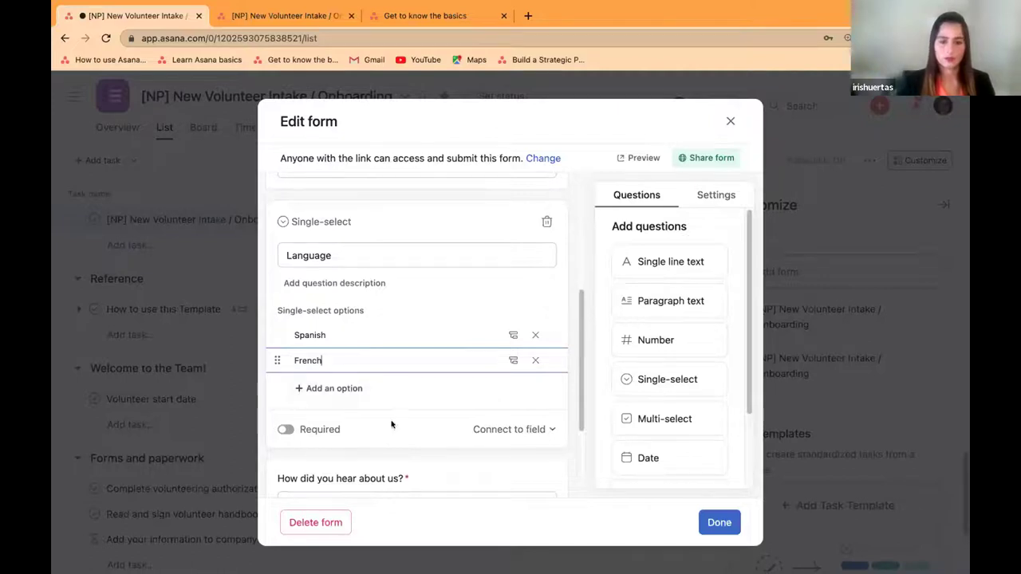
pyautogui.click(288, 429)
pyautogui.scroll(-3, 434, 395)
pyautogui.click(718, 523)
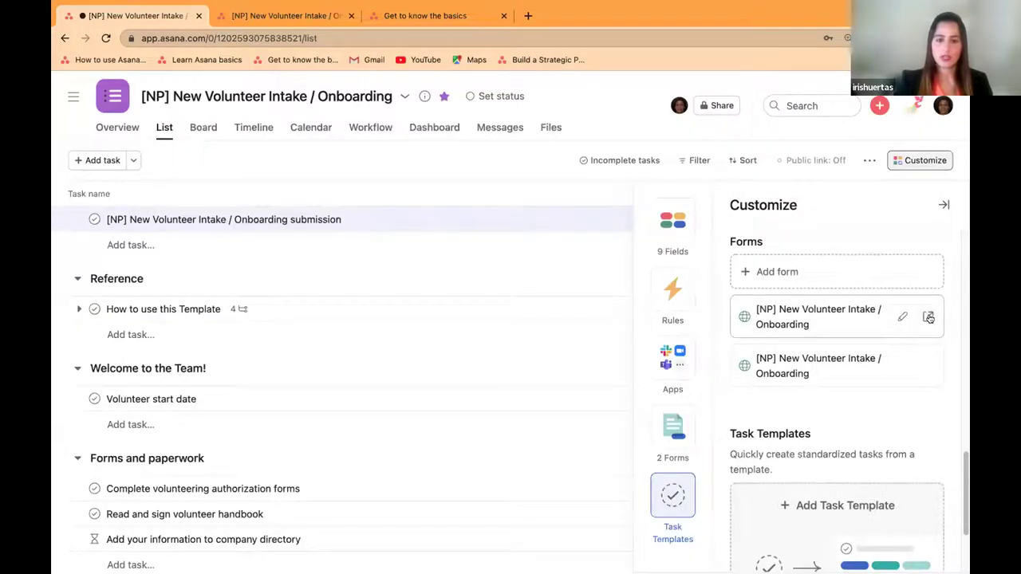
# Step: Check in a new tab that the live form's Language field offers Spanish and French, then return to the project
pyautogui.click(934, 318)
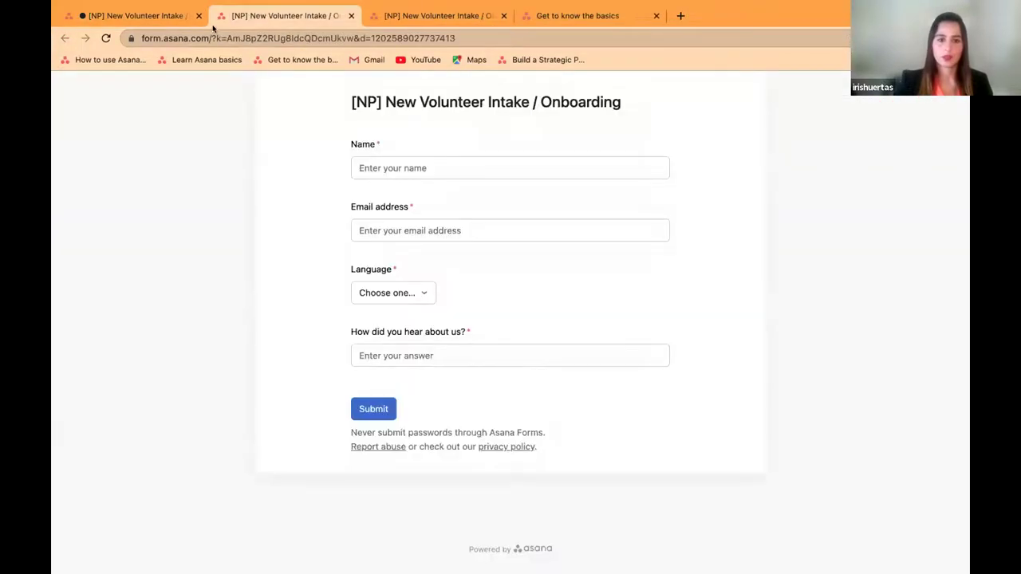
pyautogui.click(408, 293)
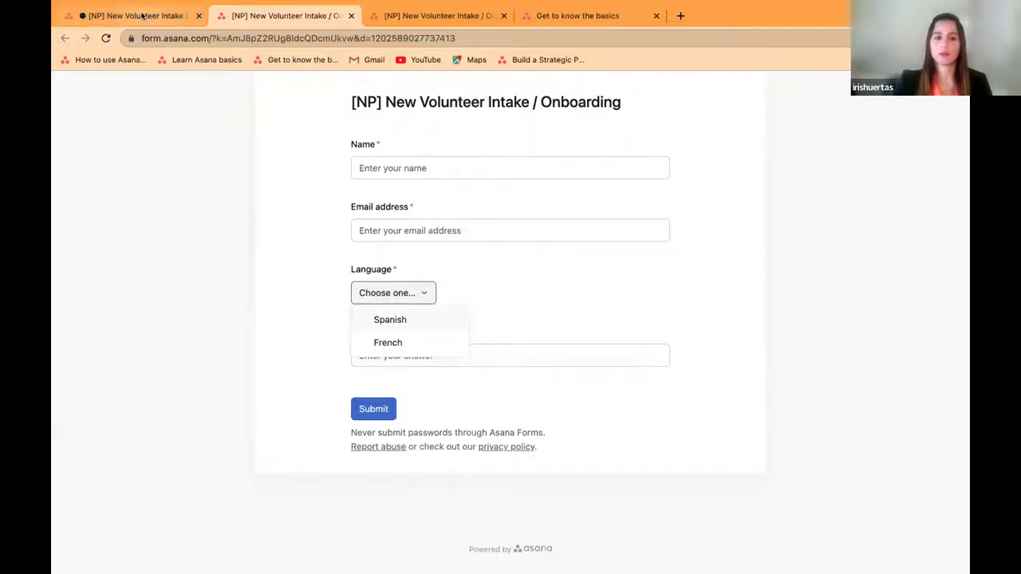
pyautogui.click(141, 15)
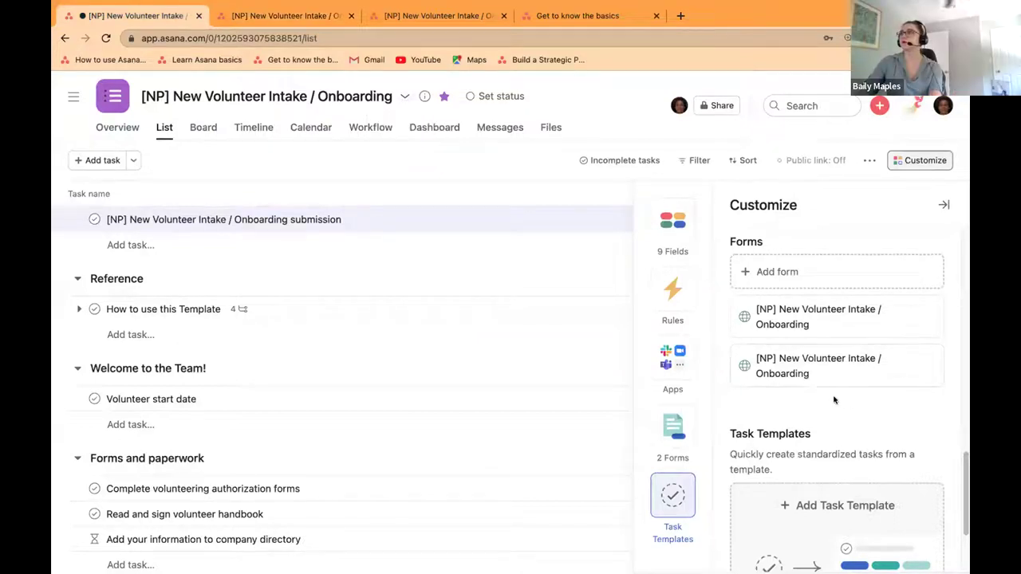
# Step: Save the project as a template, replacing the title's [NP] prefix with 'Template )'
pyautogui.click(403, 98)
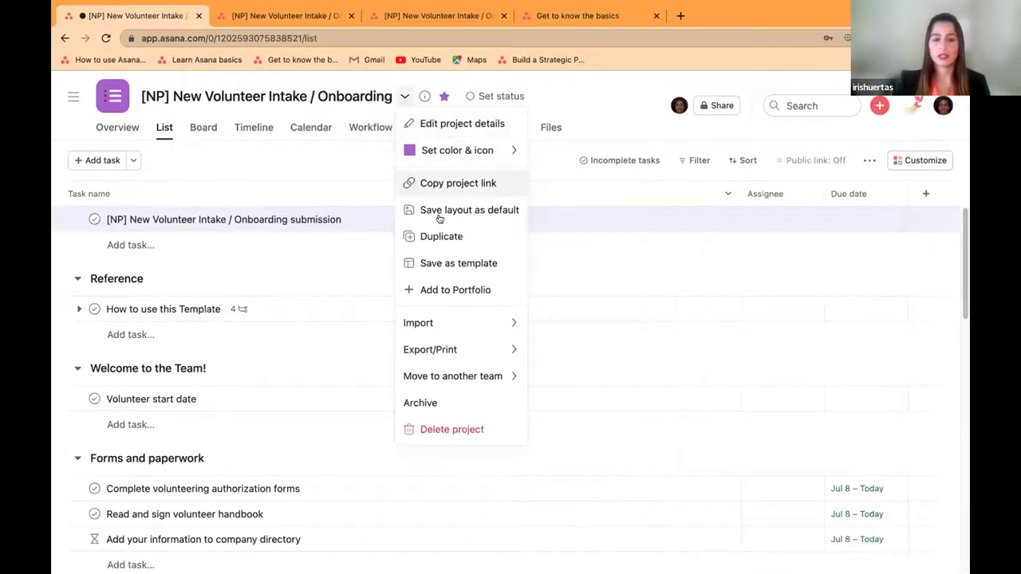
pyautogui.click(452, 268)
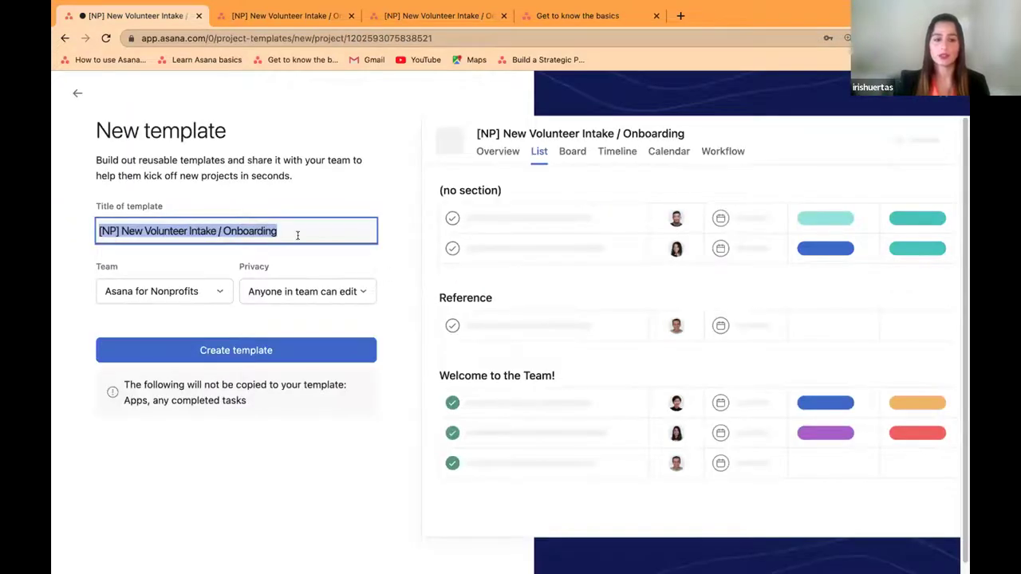
pyautogui.click(287, 233)
pyautogui.moveTo(119, 231); pyautogui.dragTo(74, 233)
pyautogui.write('Tew')
pyautogui.press('BackSpace')
pyautogui.write('maple')
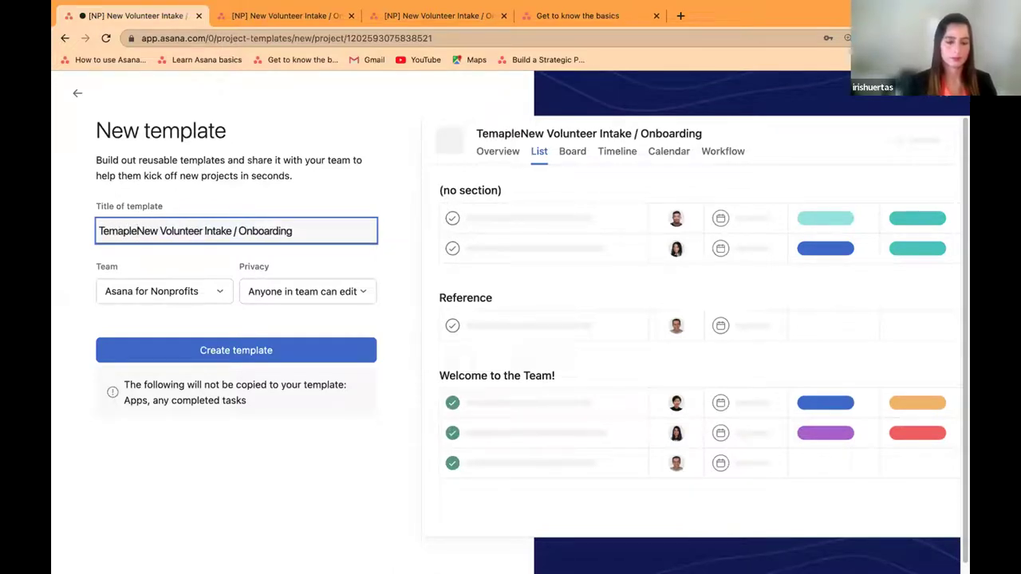
pyautogui.press('BackSpace')
pyautogui.press('BackSpace')
pyautogui.press('BackSpace')
pyautogui.write('plate ')
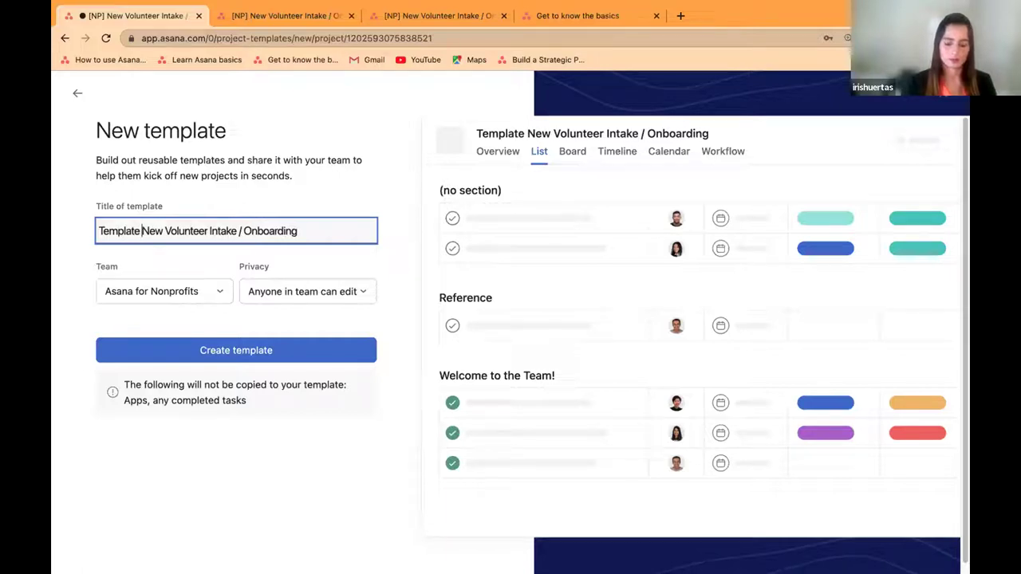
pyautogui.write(')')
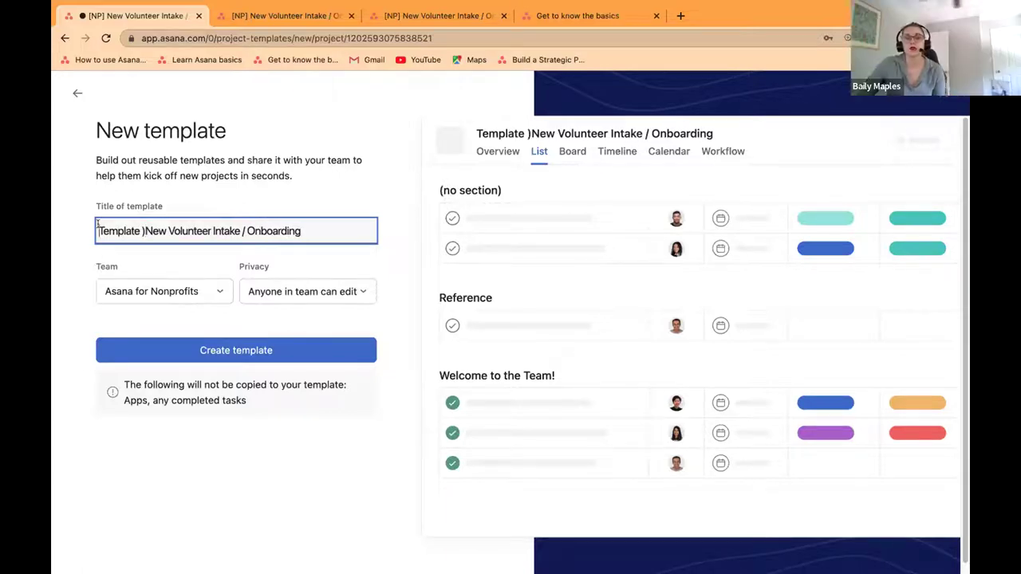
# Step: Complete the title as '(Template )New Volunteer Intake / Onboarding' and create the template
pyautogui.click(96, 224)
pyautogui.write('(')
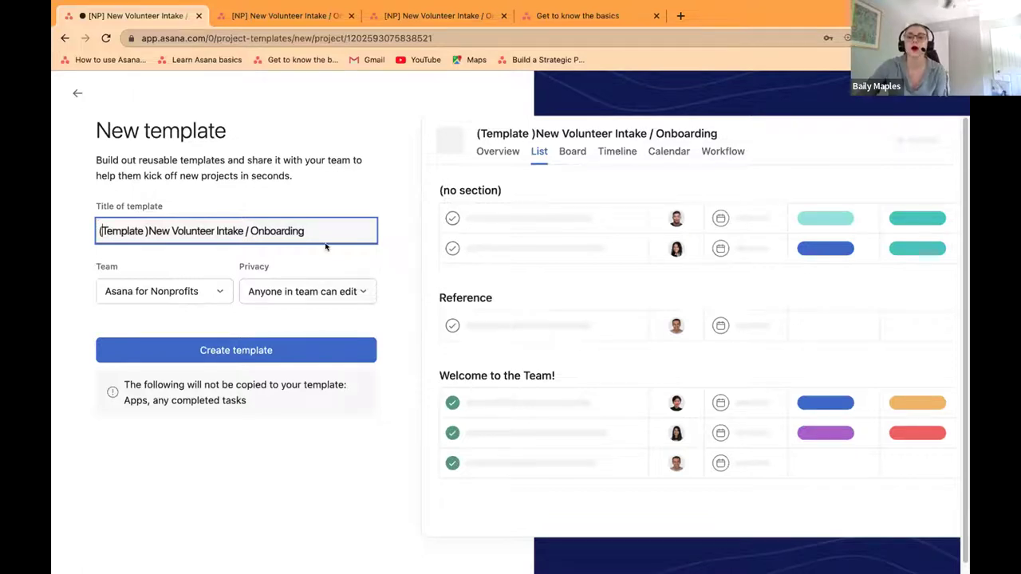
pyautogui.click(268, 351)
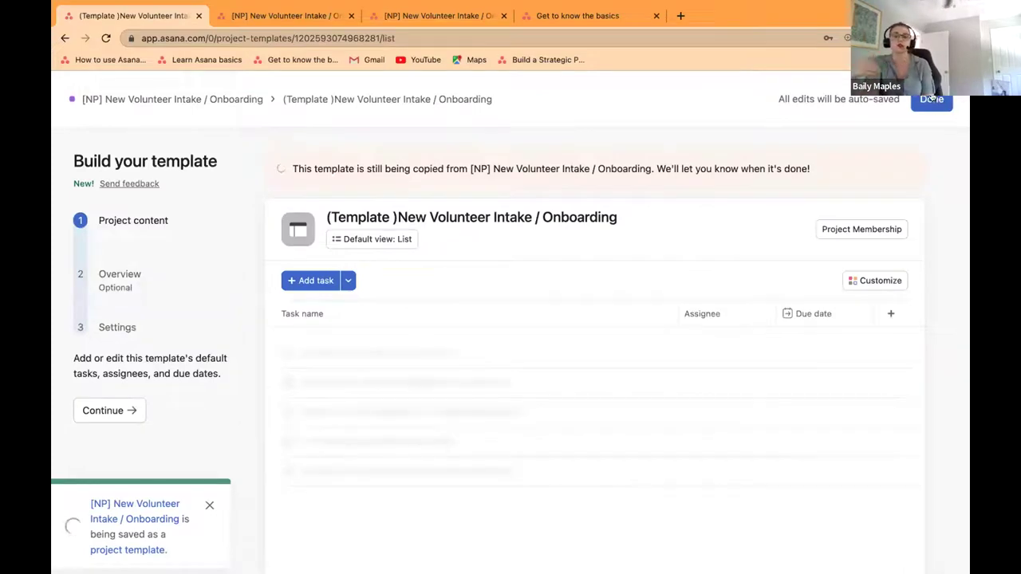
pyautogui.click(932, 98)
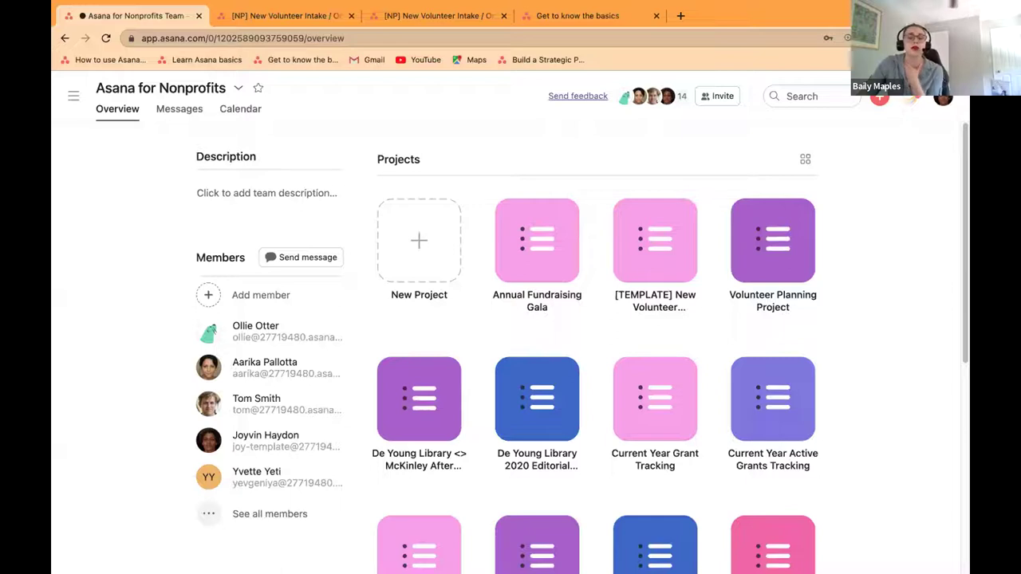
# Step: Open the [NP] New Volunteer Intake / Onboarding project with the sidebar collapsed
pyautogui.click(75, 97)
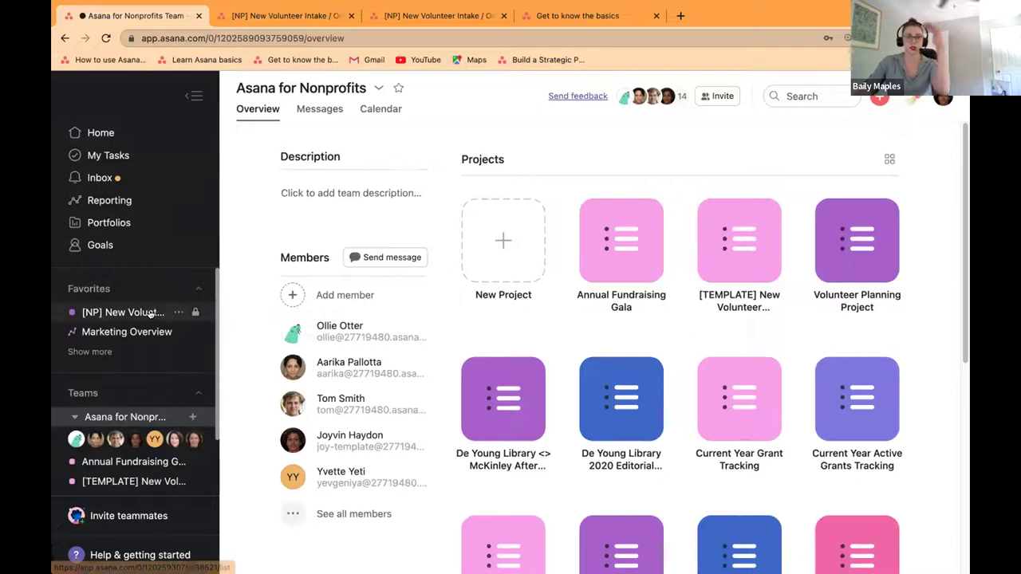
pyautogui.click(144, 312)
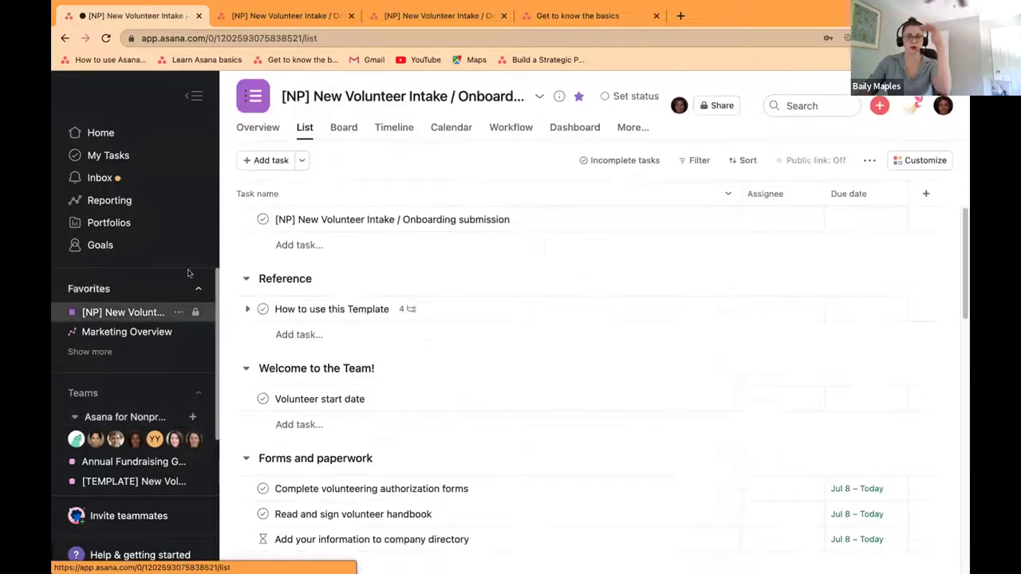
pyautogui.click(193, 95)
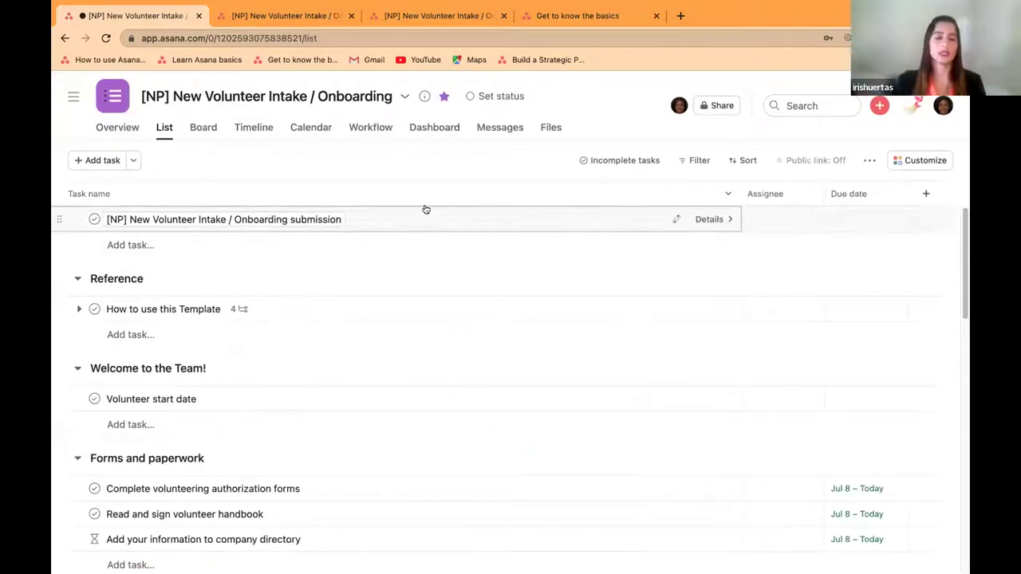
# Step: Add the 'Languages Supported' field from the library by searching 'Language'
pyautogui.click(926, 197)
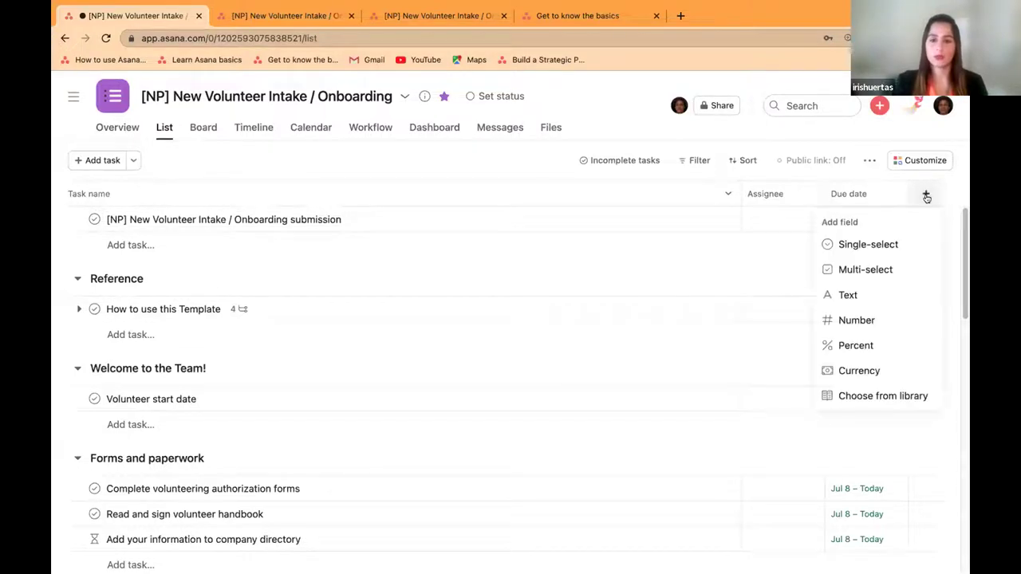
pyautogui.click(900, 395)
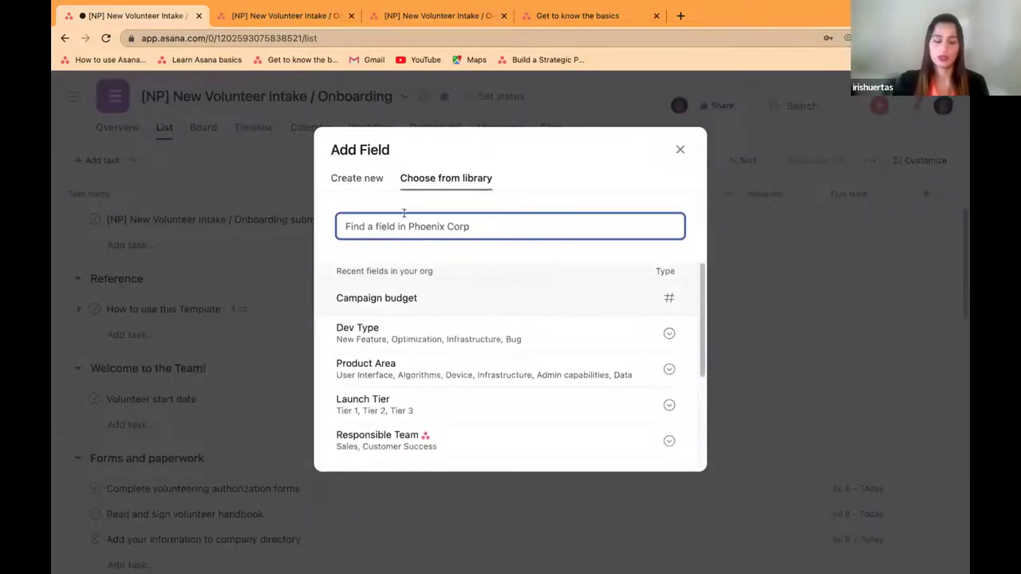
pyautogui.write('Lagu')
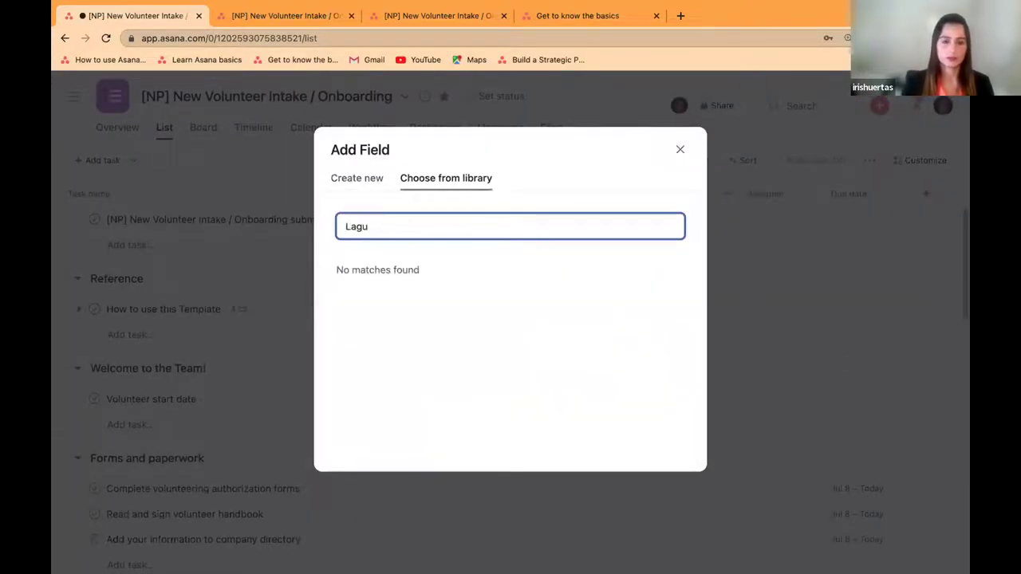
pyautogui.press('BackSpace')
pyautogui.press('BackSpace')
pyautogui.write('n')
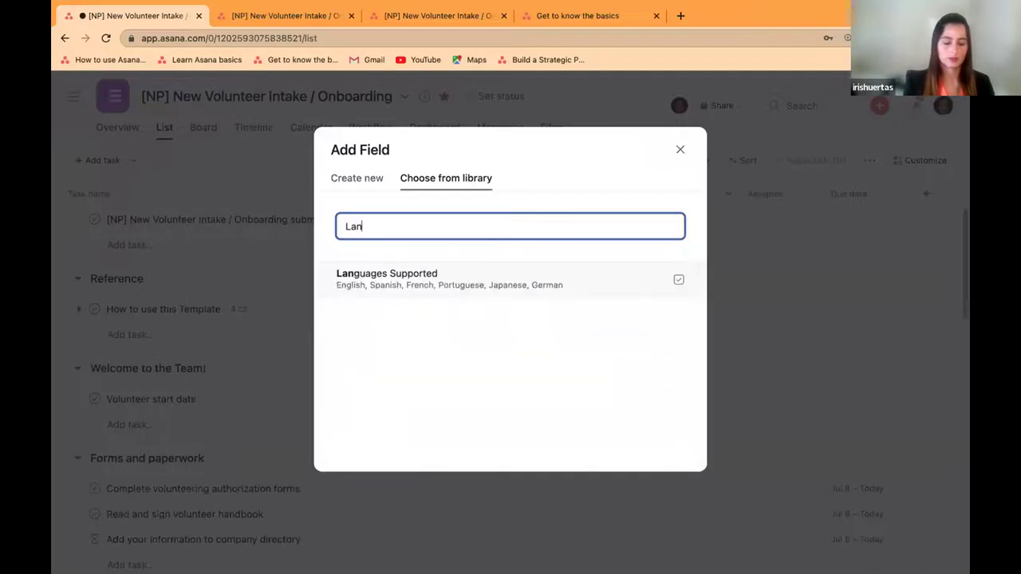
pyautogui.write('guage')
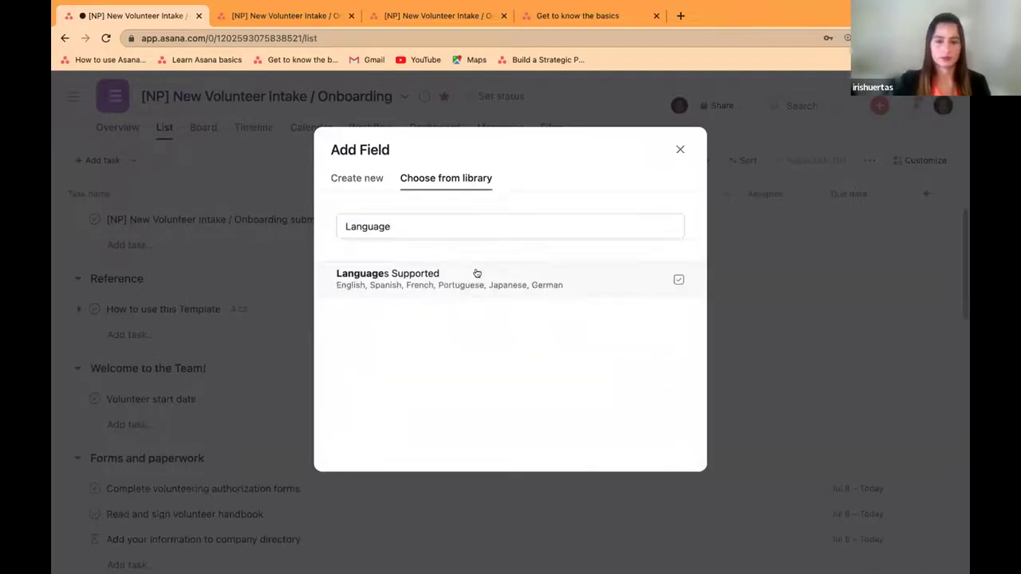
pyautogui.click(658, 297)
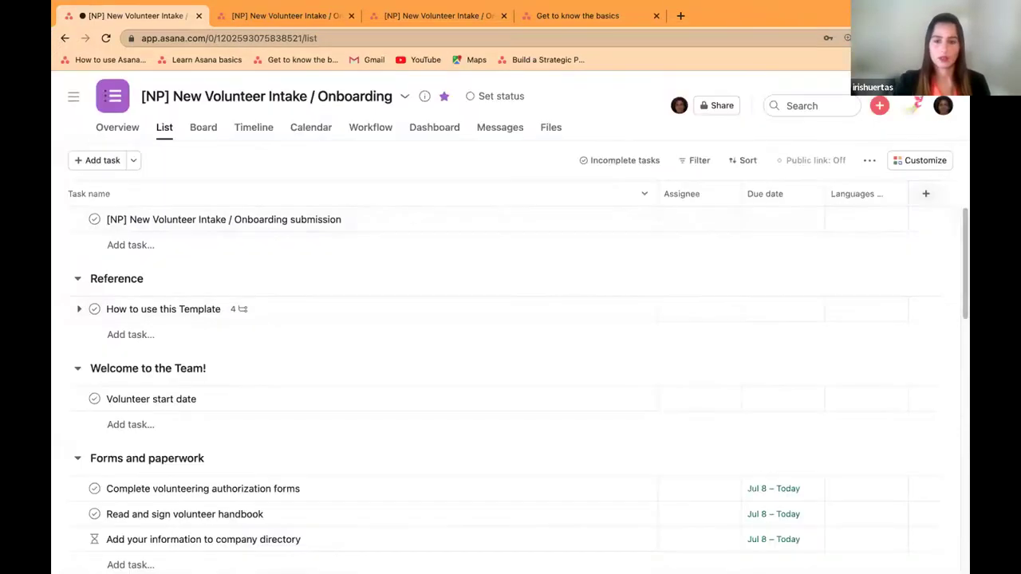
# Step: Open the submission task's details and read through the volunteer's form answers in its description
pyautogui.click(863, 221)
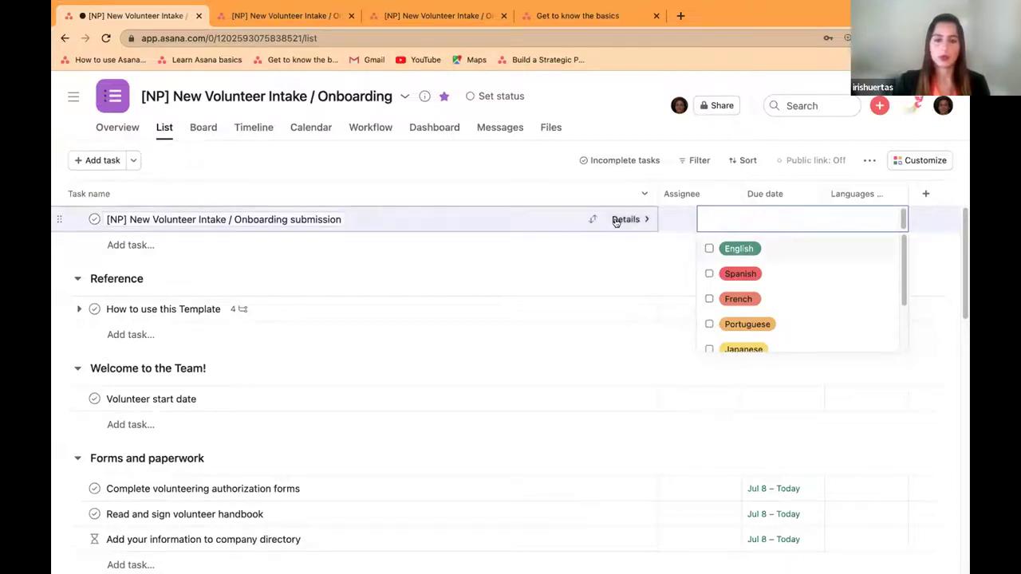
pyautogui.click(616, 220)
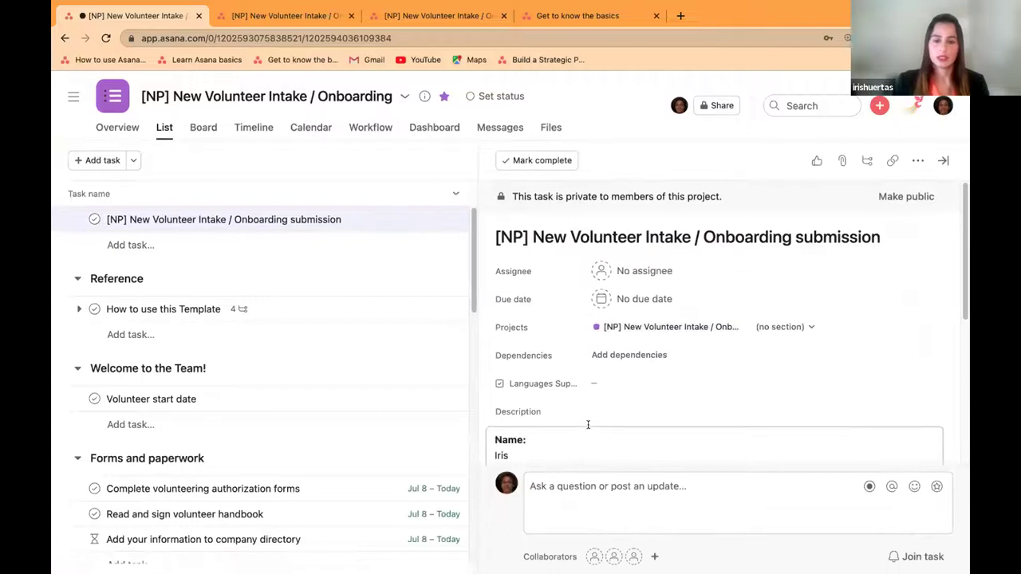
pyautogui.scroll(-3, 587, 425)
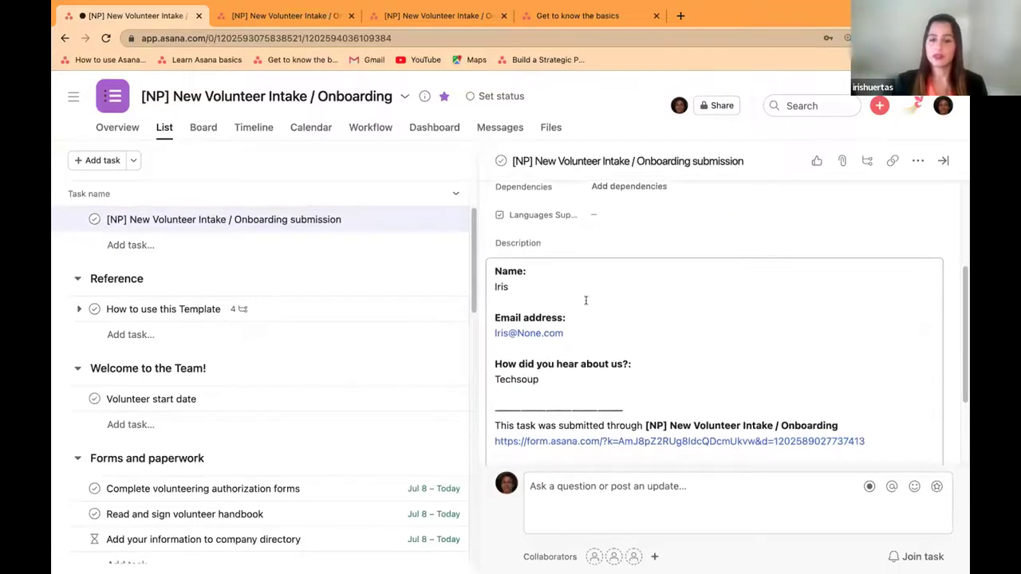
pyautogui.click(564, 381)
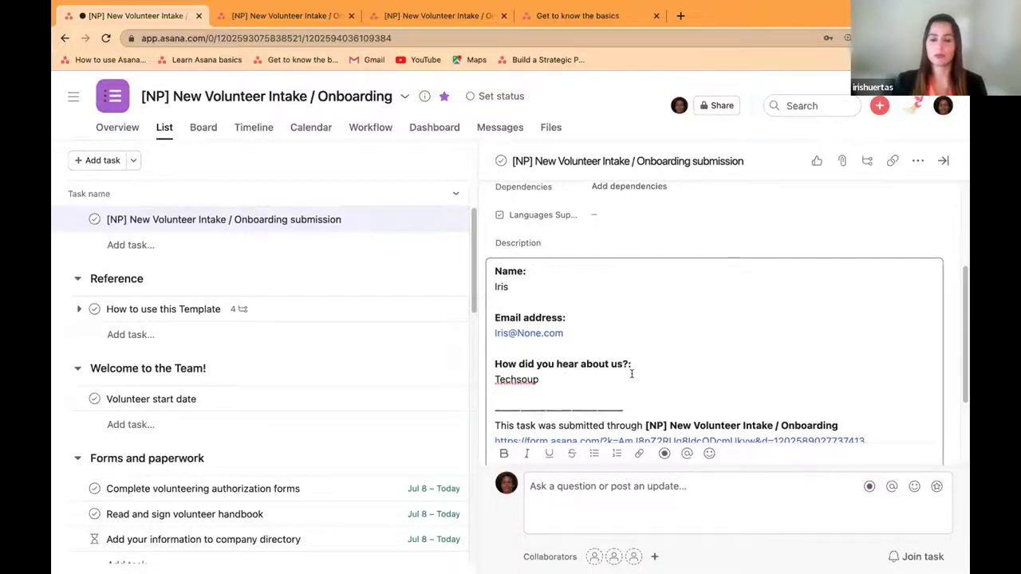
pyautogui.scroll(-3, 630, 371)
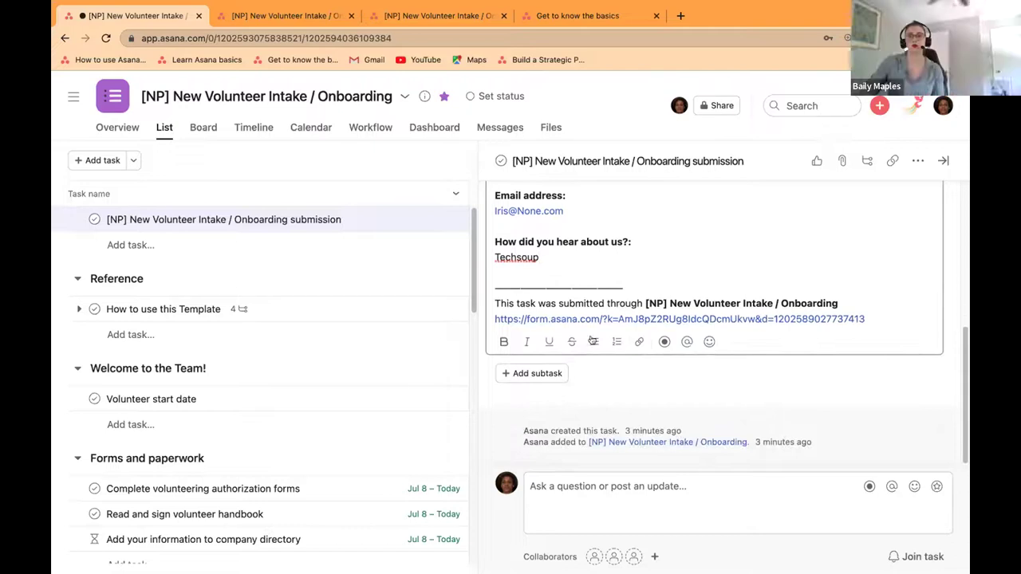
pyautogui.scroll(5, 606, 319)
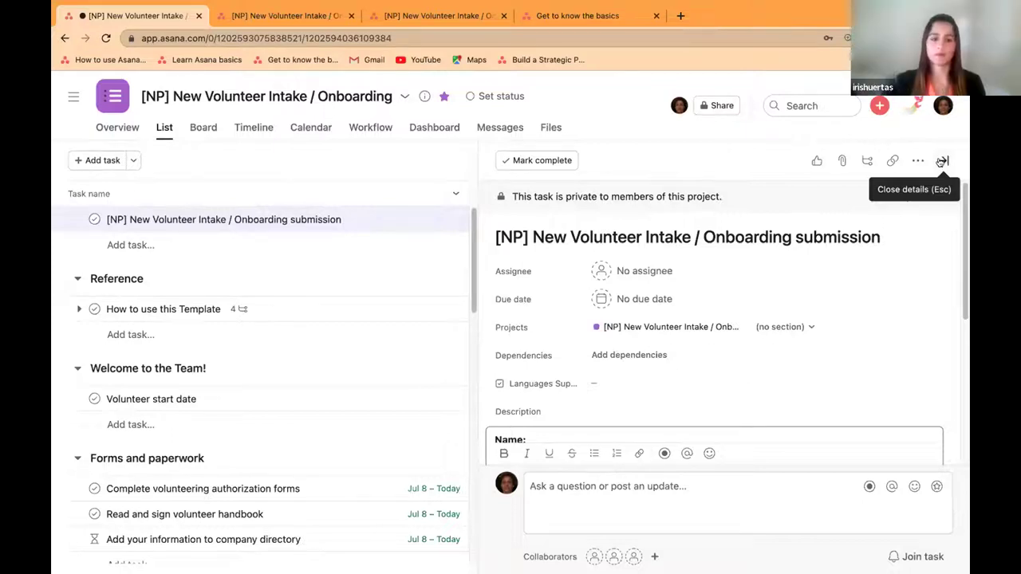
# Step: Show the project as a board and rename the '(no section)' column to Intake
pyautogui.click(941, 162)
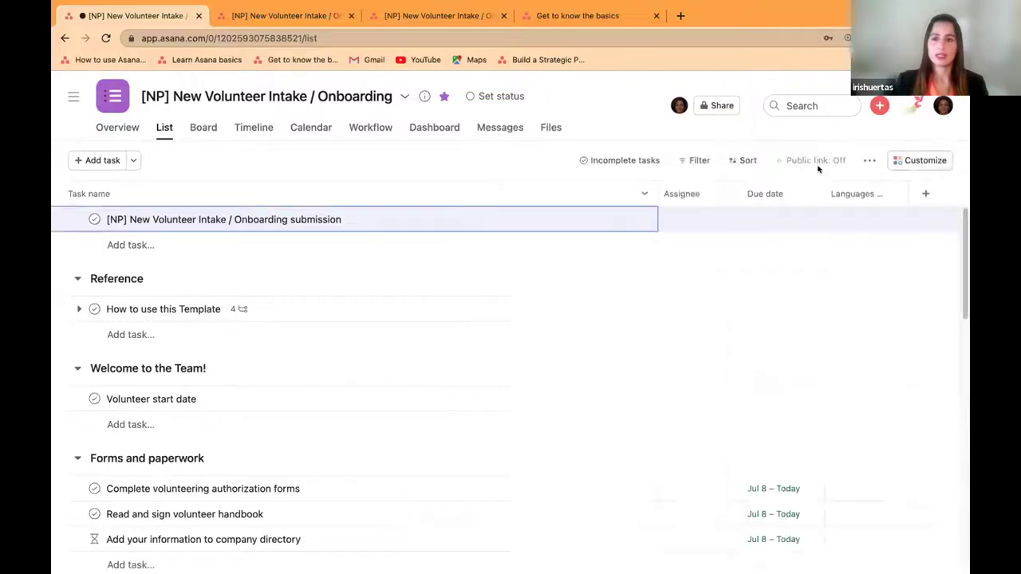
pyautogui.click(193, 130)
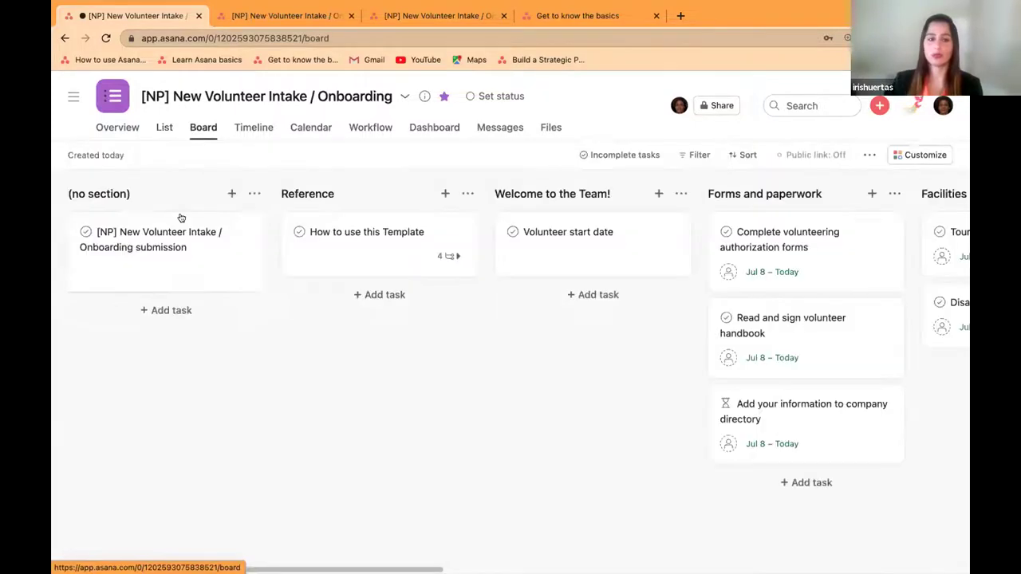
pyautogui.click(112, 194)
pyautogui.moveTo(148, 194); pyautogui.dragTo(74, 186)
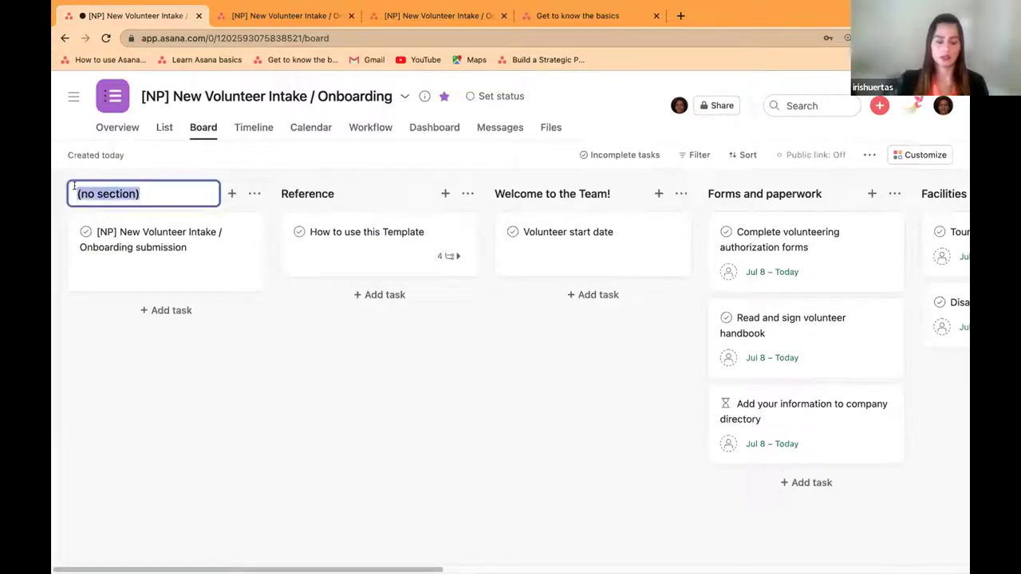
pyautogui.write('Intake')
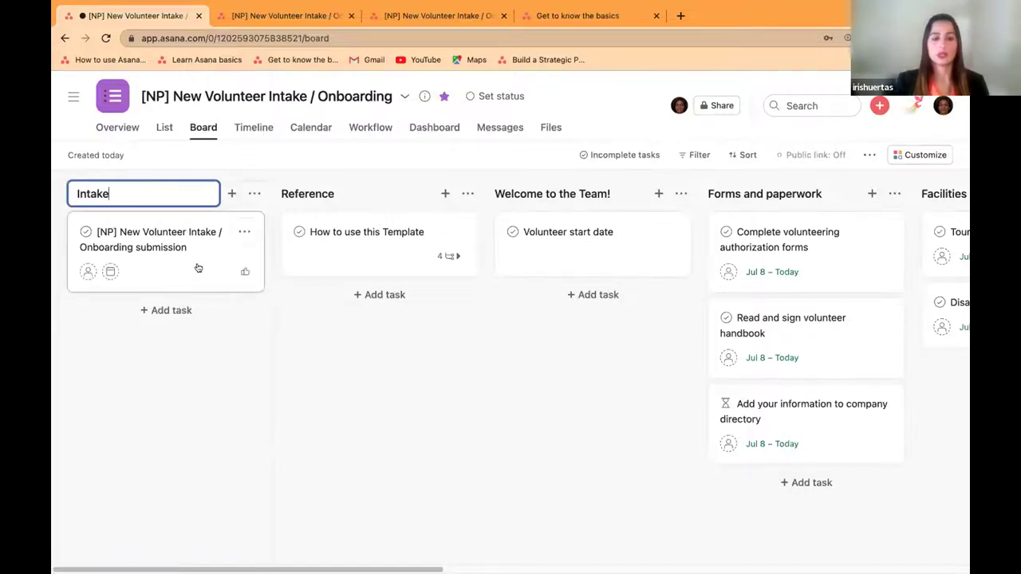
pyautogui.click(119, 353)
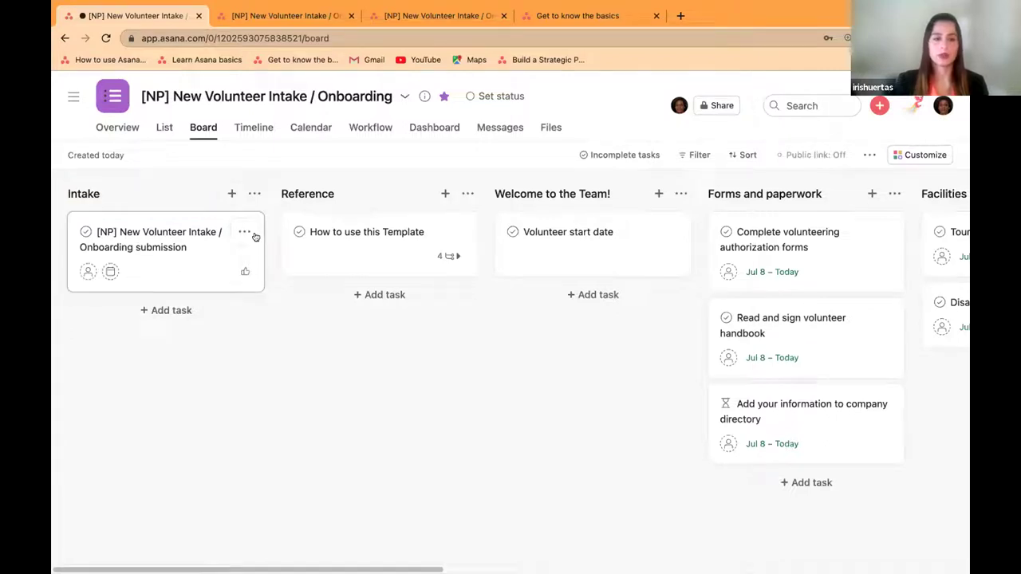
# Step: Add a 'Reached' column right of Intake and move the submission card into it
pyautogui.click(255, 194)
pyautogui.moveTo(283, 268)
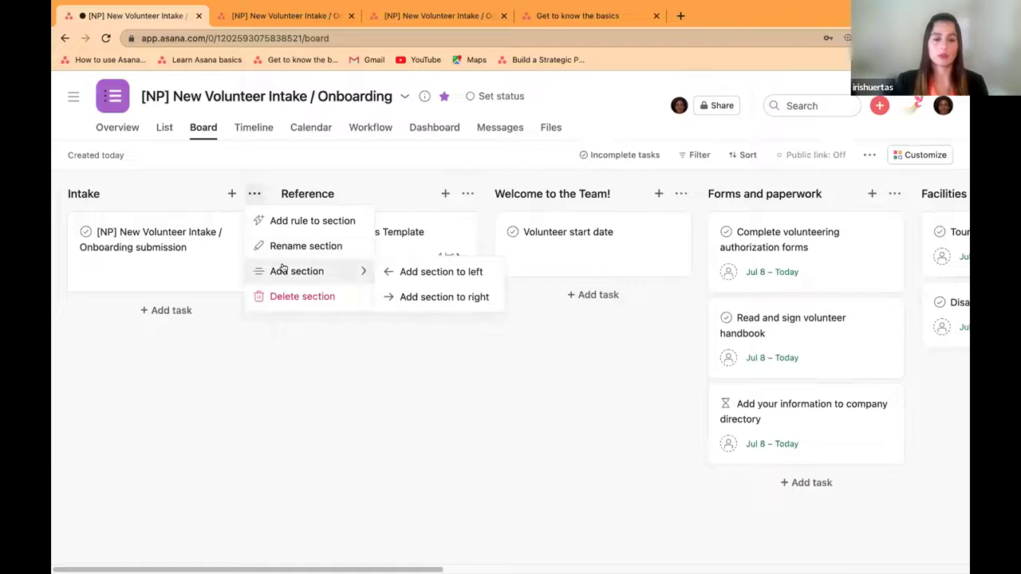
pyautogui.click(419, 297)
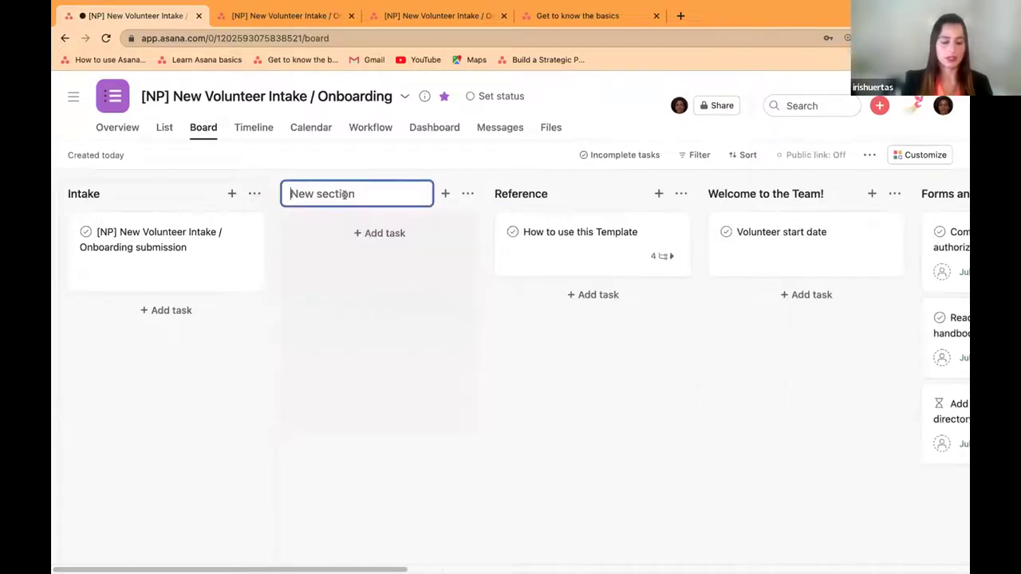
pyautogui.write('Reached')
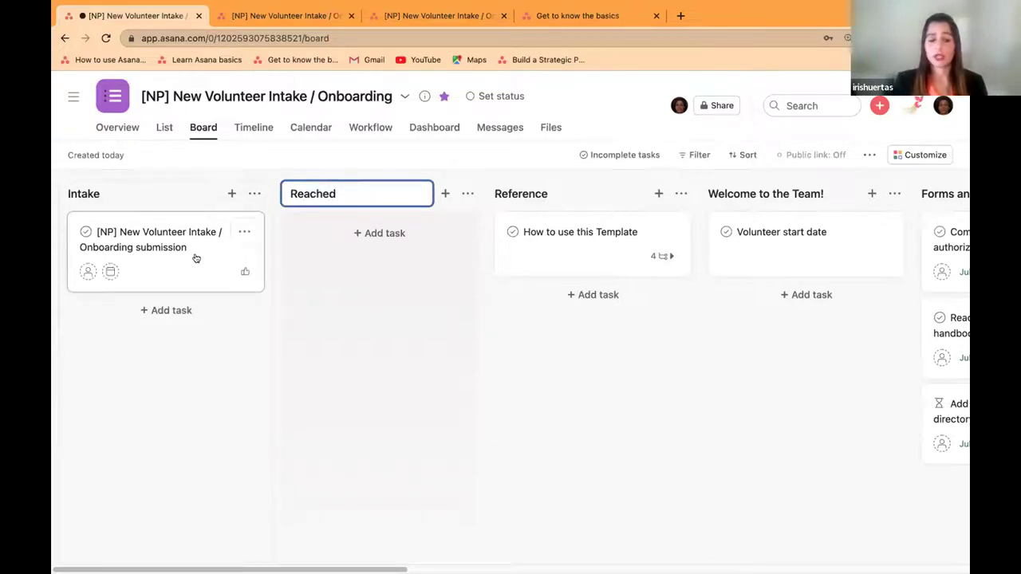
pyautogui.moveTo(195, 258); pyautogui.dragTo(404, 259)
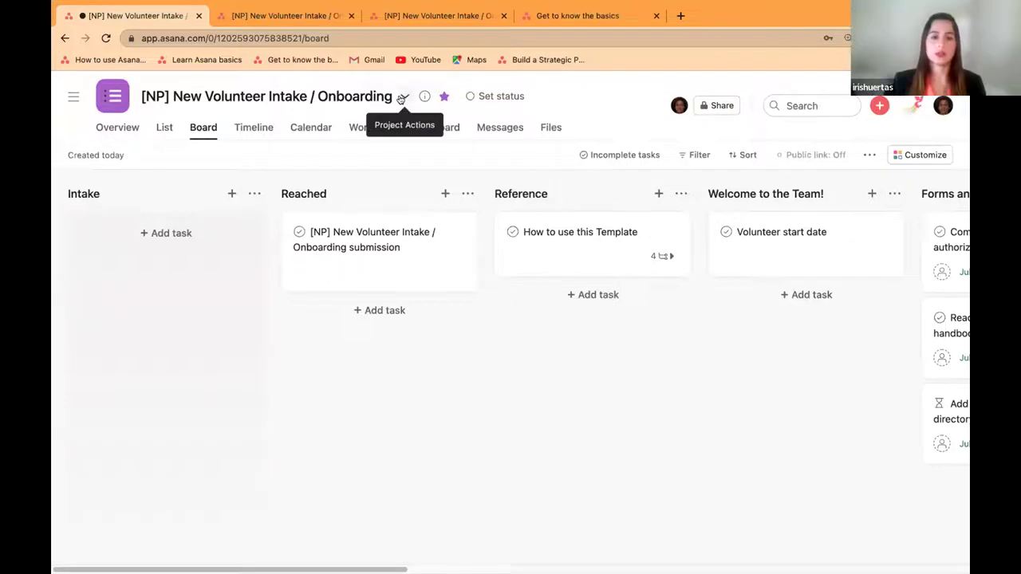
pyautogui.click(403, 97)
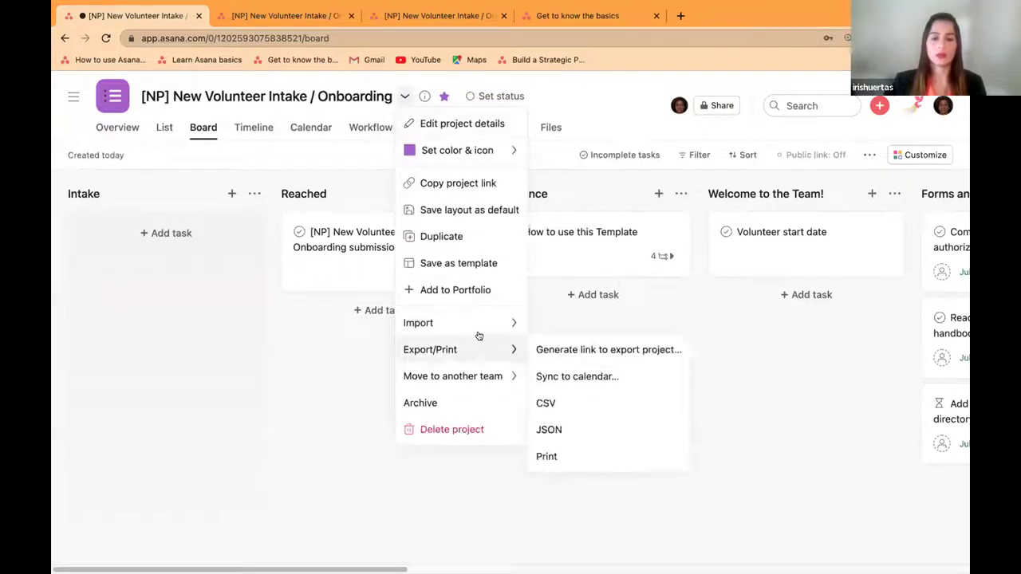
pyautogui.moveTo(481, 352)
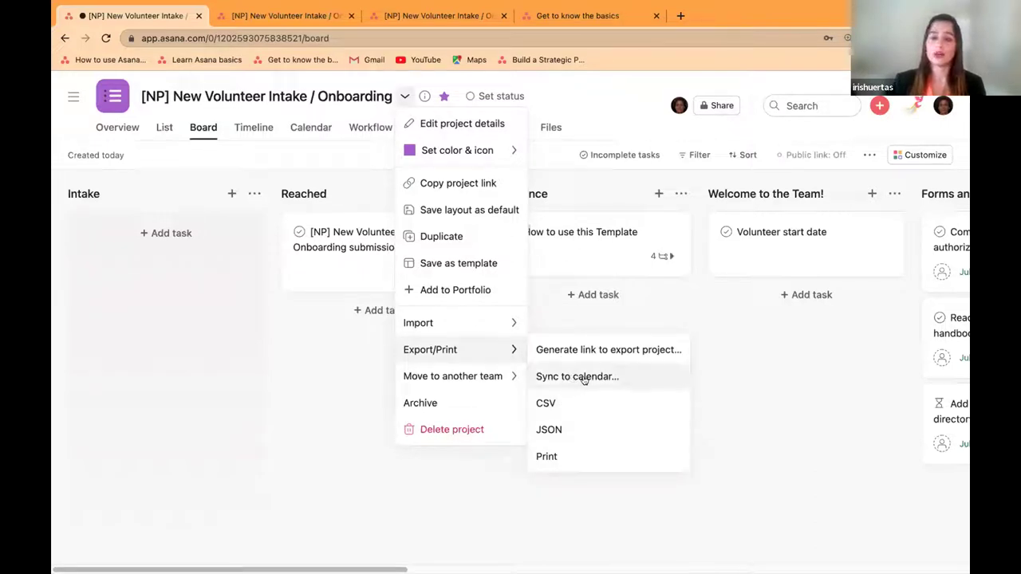
pyautogui.click(601, 101)
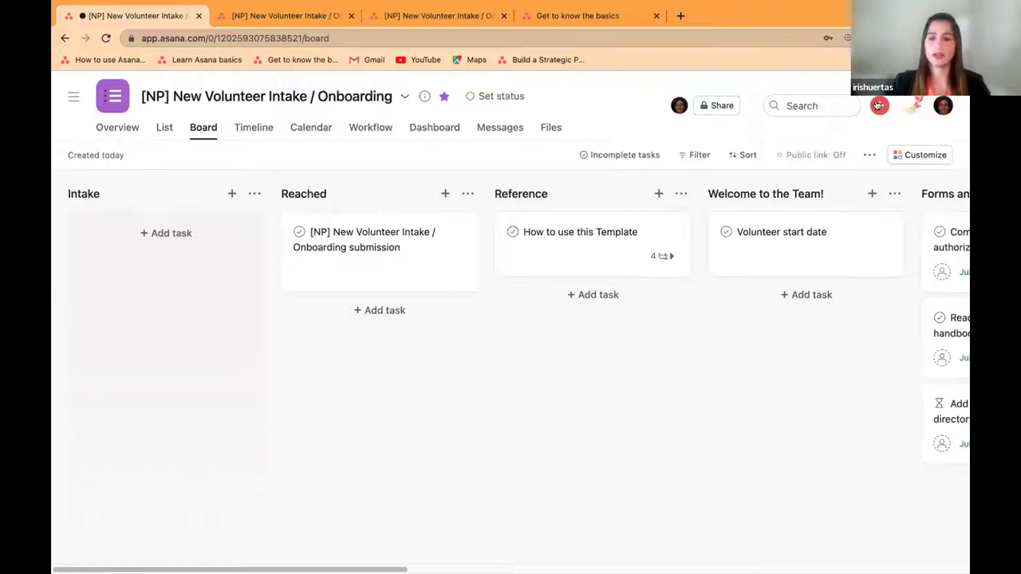
# Step: Start a new spreadsheet-import project named 'Techsoup' and continue to CSV file selection
pyautogui.click(878, 105)
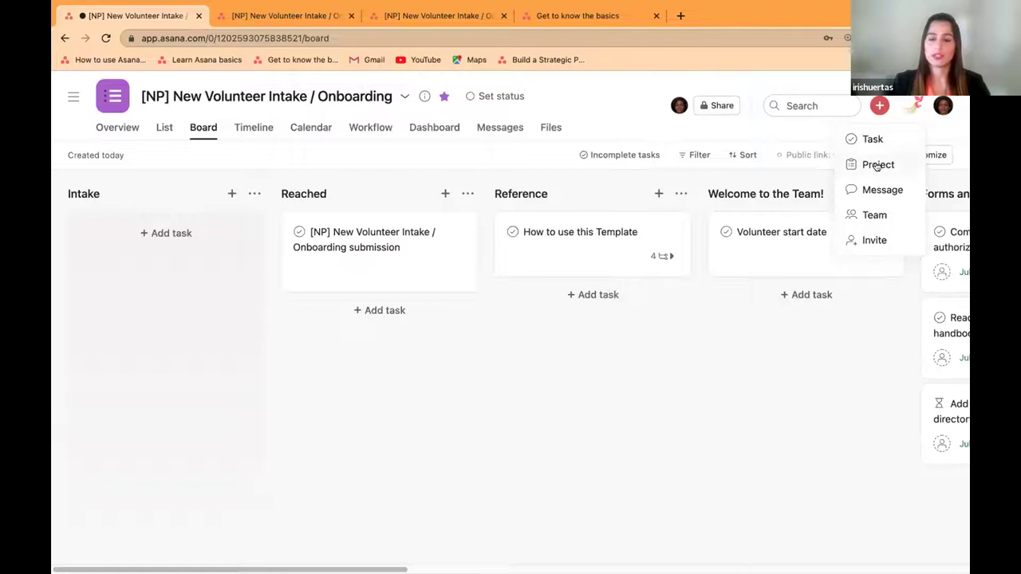
pyautogui.click(877, 164)
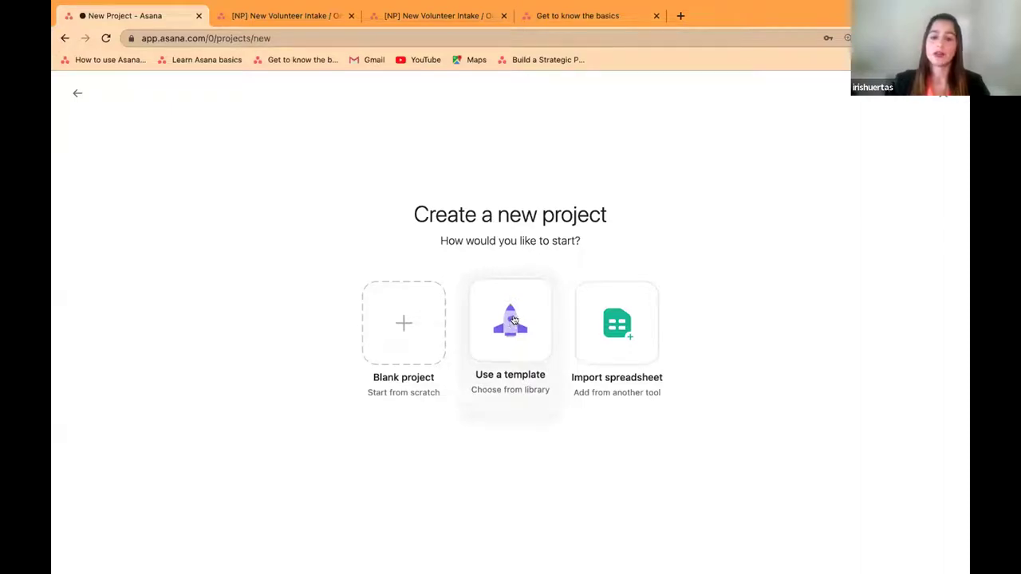
pyautogui.click(631, 315)
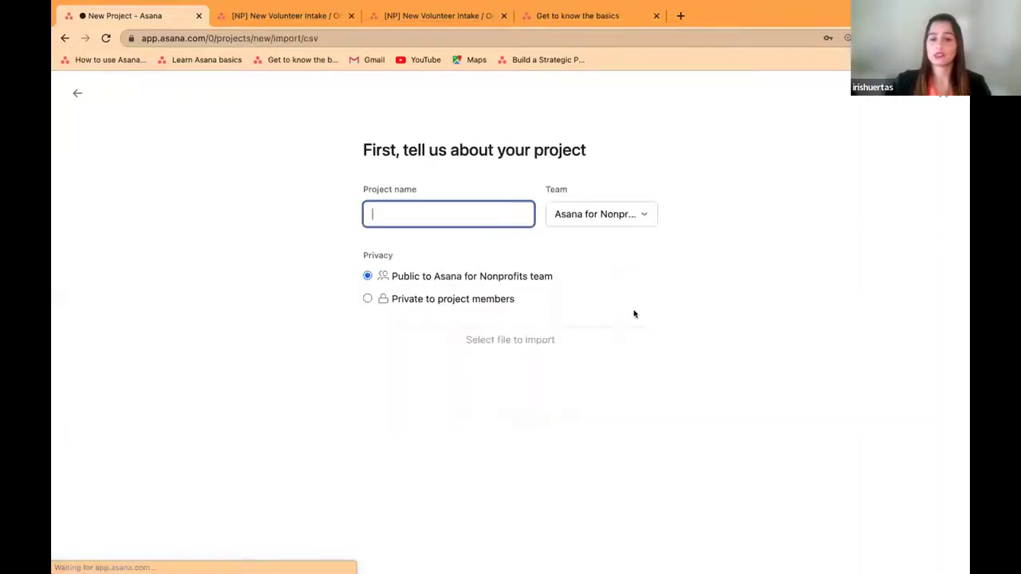
pyautogui.click(454, 213)
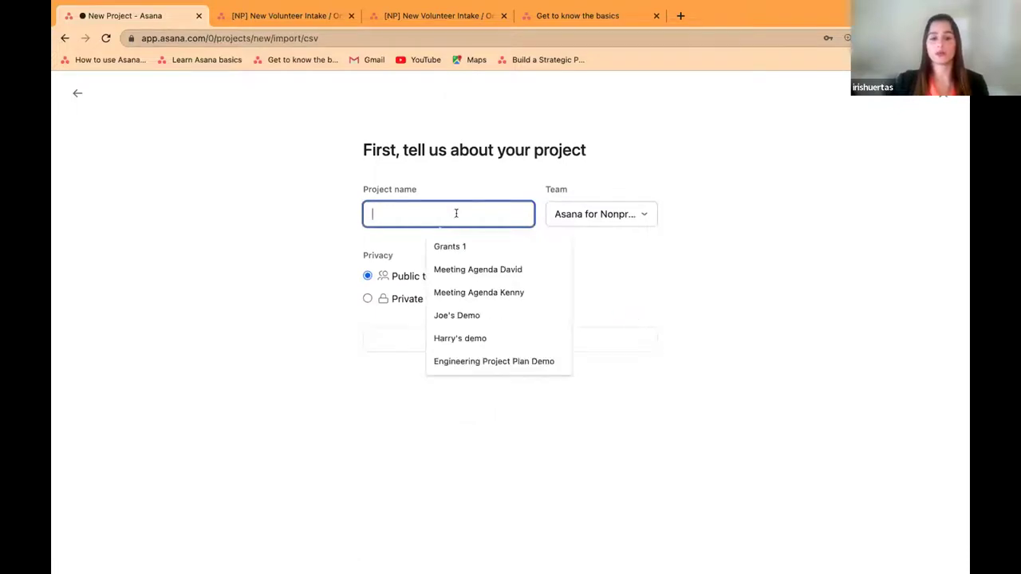
pyautogui.press('Down')
pyautogui.press('Down')
pyautogui.press('Down')
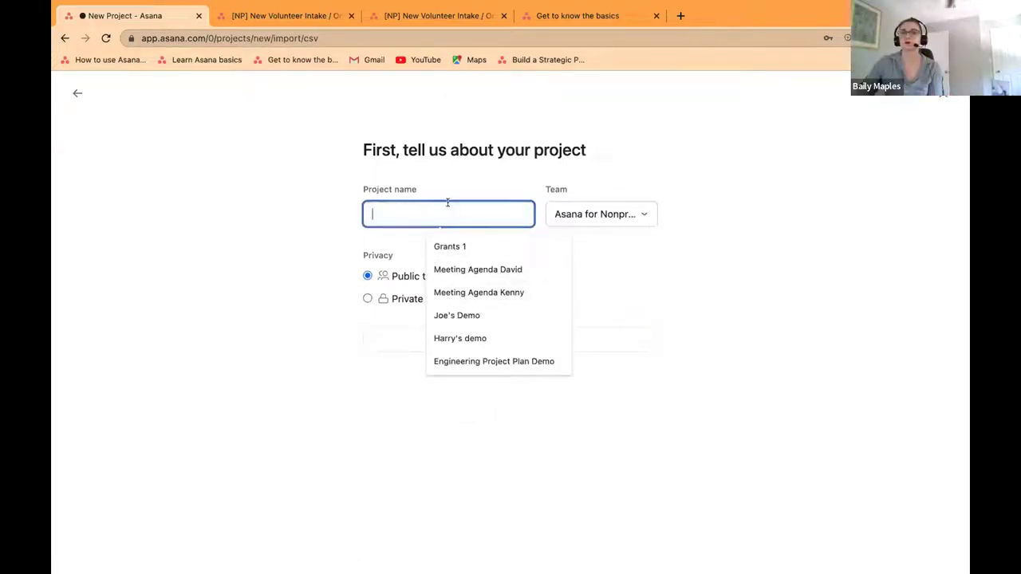
pyautogui.write('Techsoup')
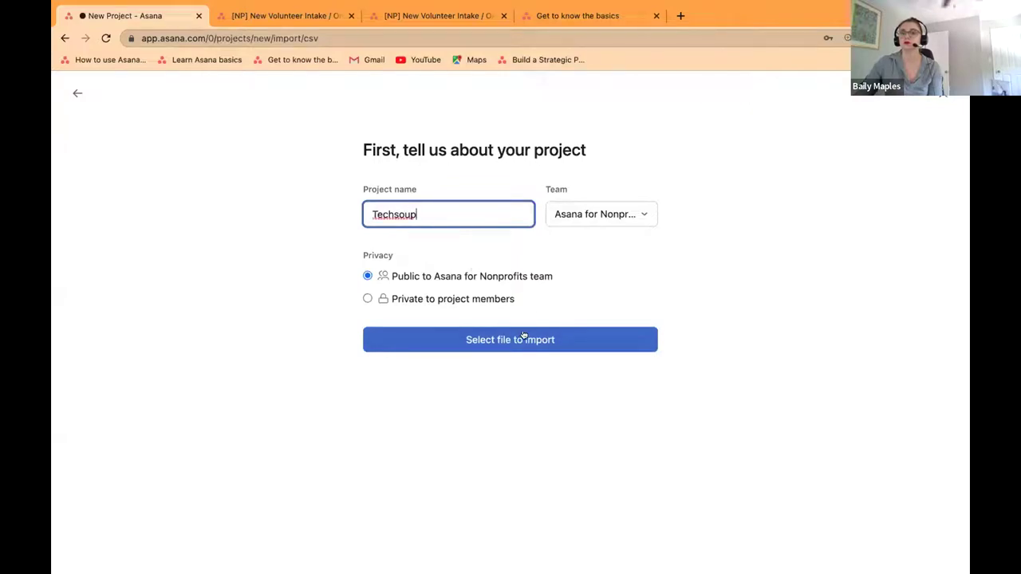
pyautogui.click(523, 339)
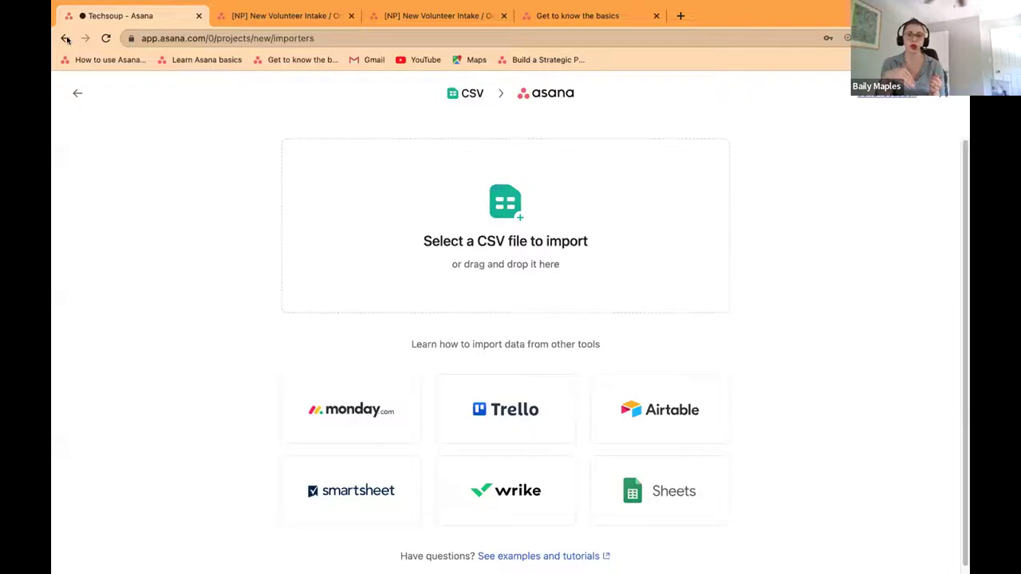
# Step: Leave the CSV importer to return to the volunteer intake board
pyautogui.click(75, 90)
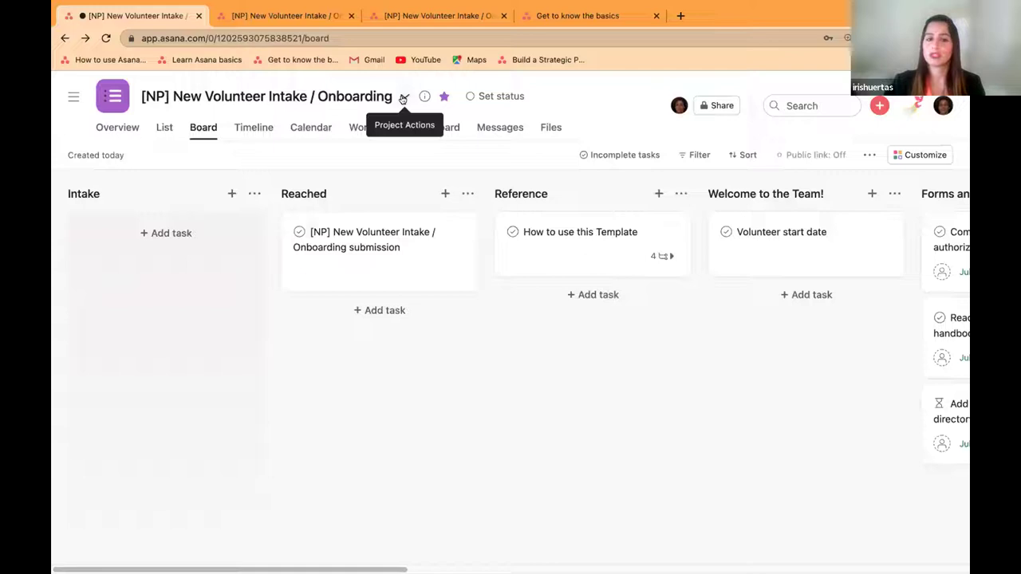
# Step: Switch the project to List view, reviewing the Import and Export/Print project actions
pyautogui.click(402, 97)
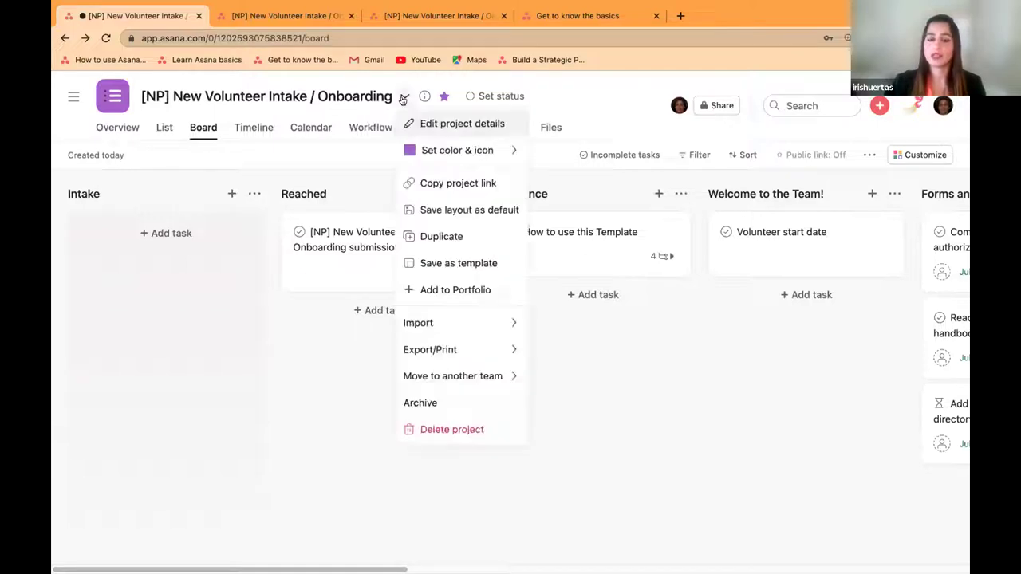
pyautogui.moveTo(443, 354)
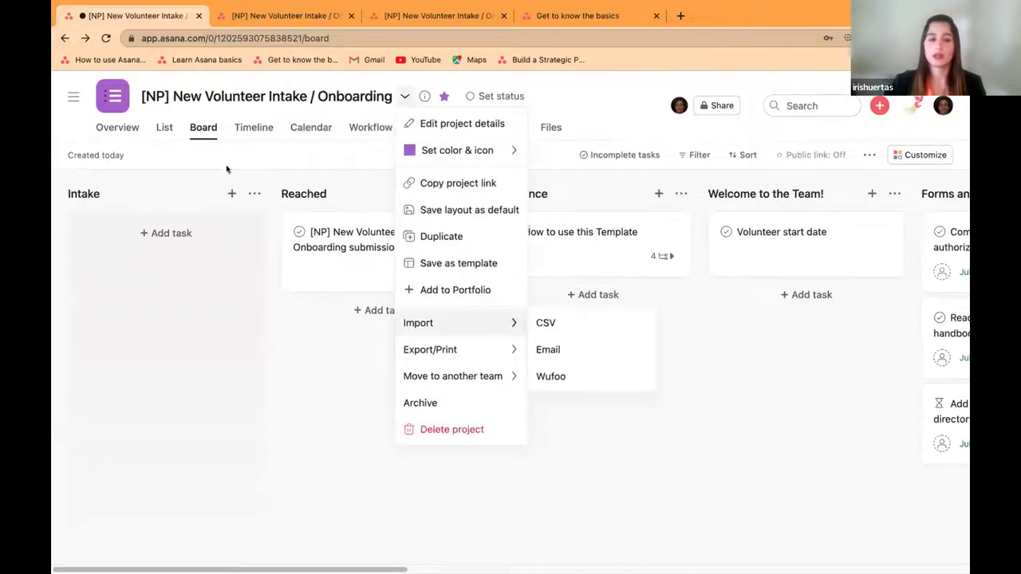
pyautogui.click(164, 127)
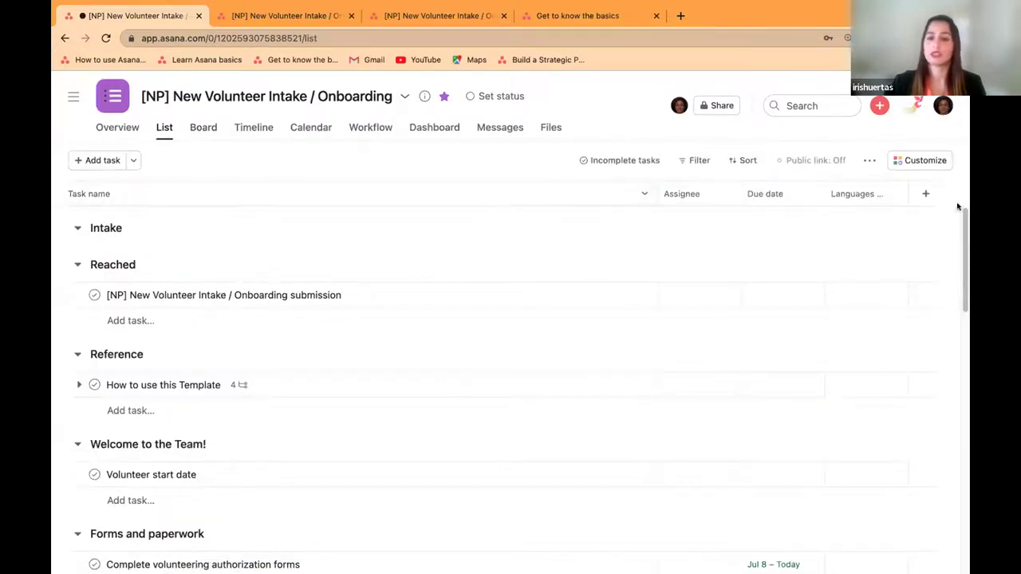
pyautogui.click(399, 98)
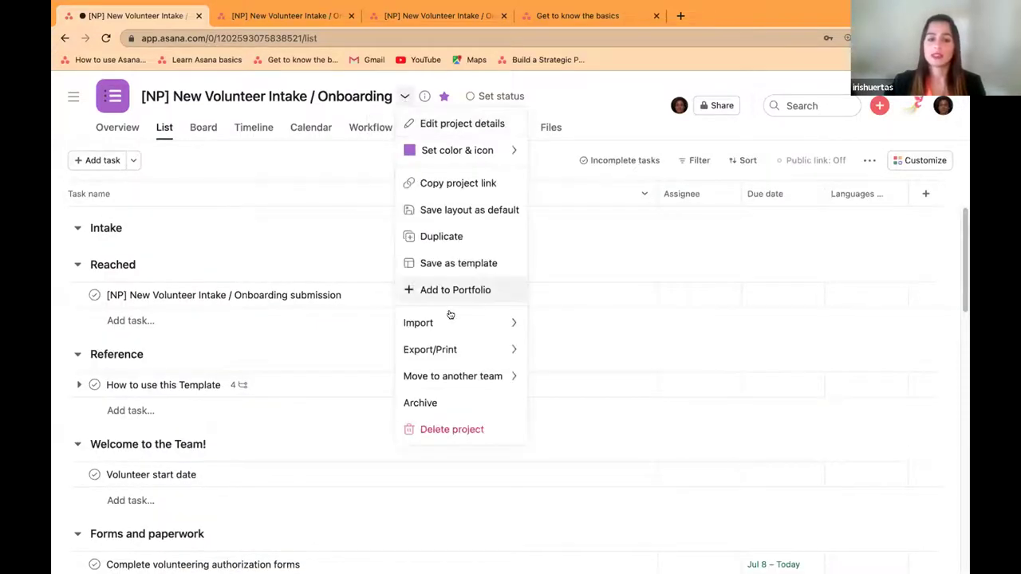
pyautogui.moveTo(463, 356)
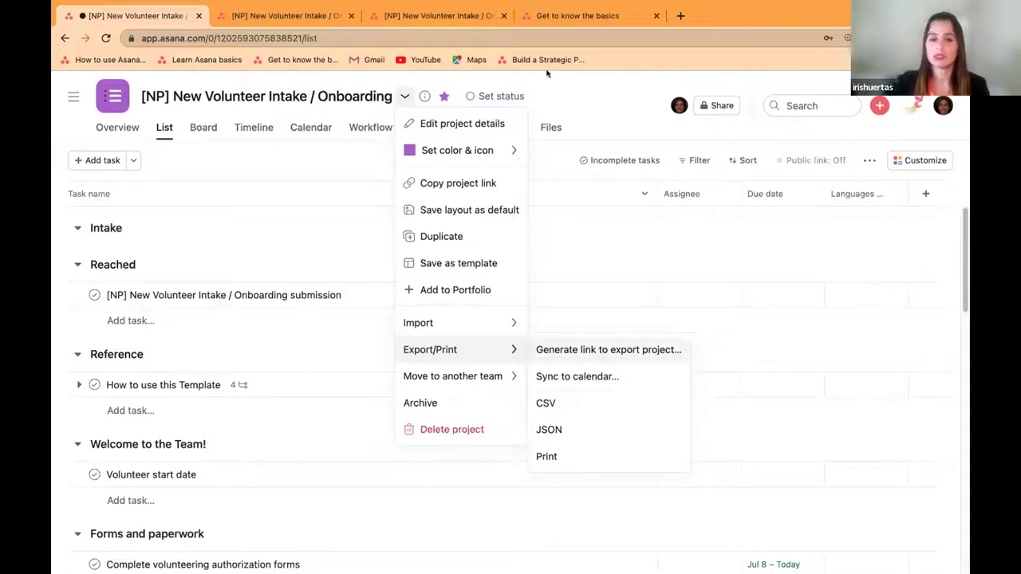
pyautogui.click(601, 99)
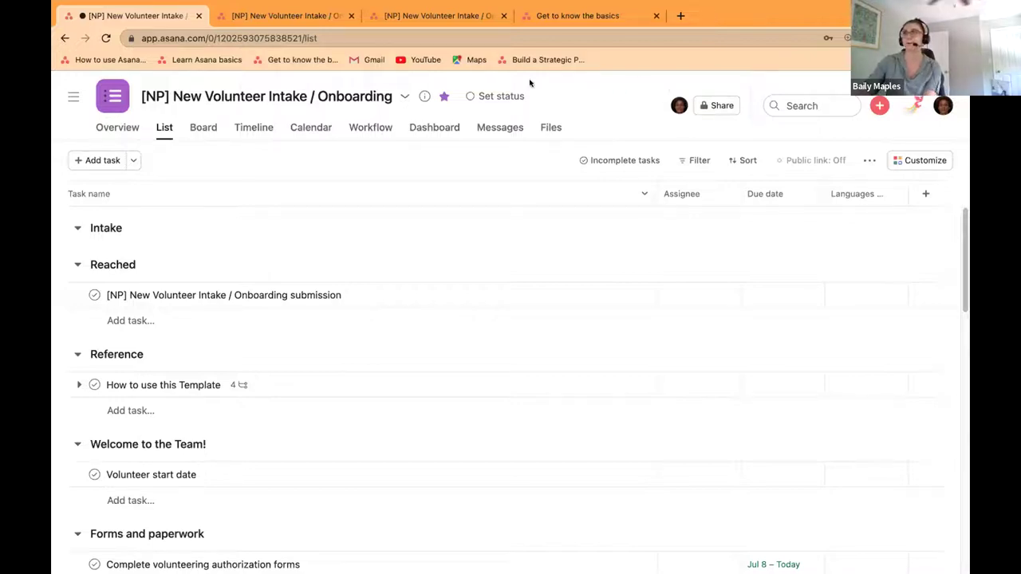
# Step: Open the sidebar and scroll through the teams' project lists
pyautogui.click(73, 95)
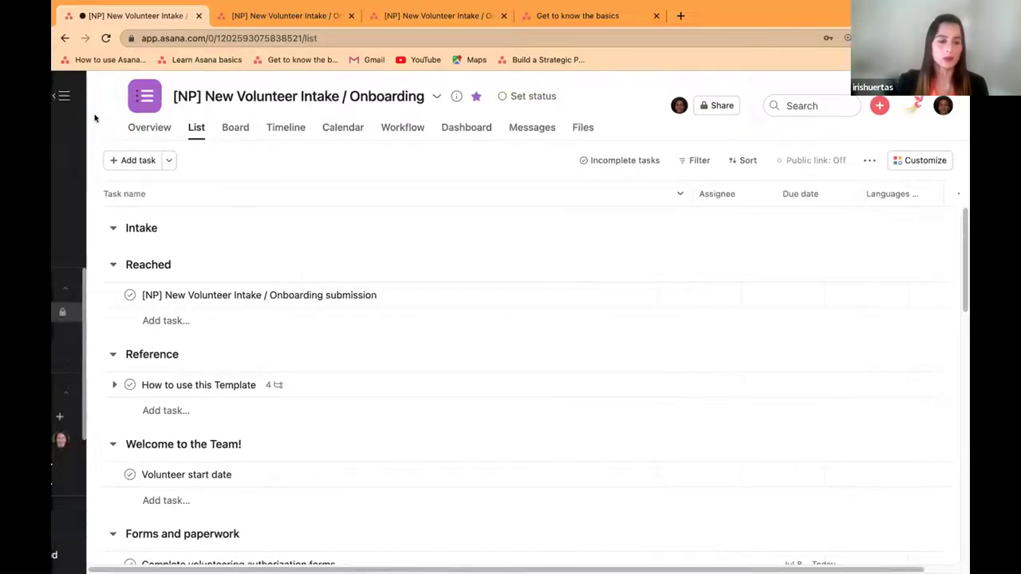
pyautogui.scroll(-5, 146, 402)
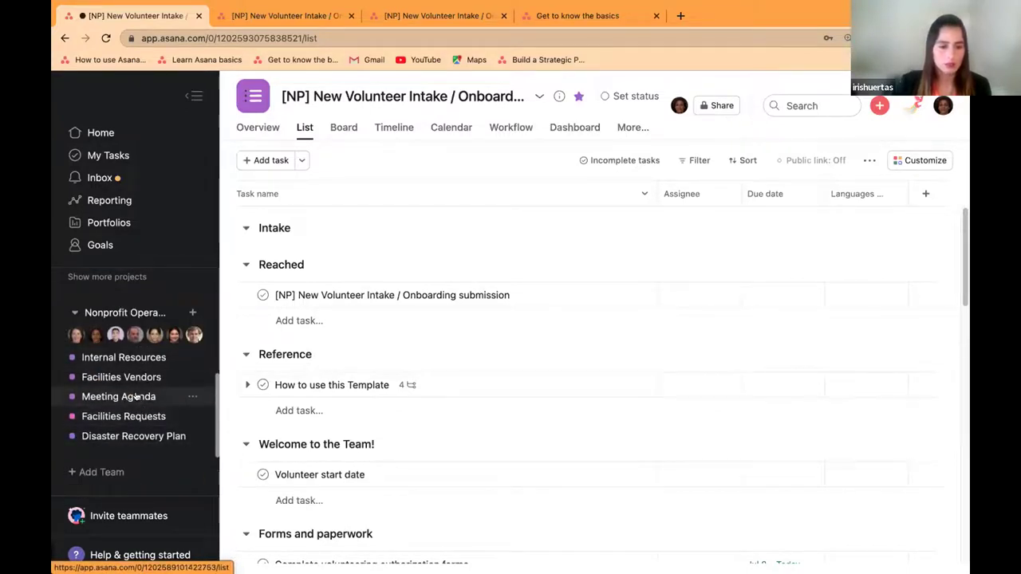
pyautogui.scroll(-2, 142, 394)
pyautogui.scroll(4, 142, 395)
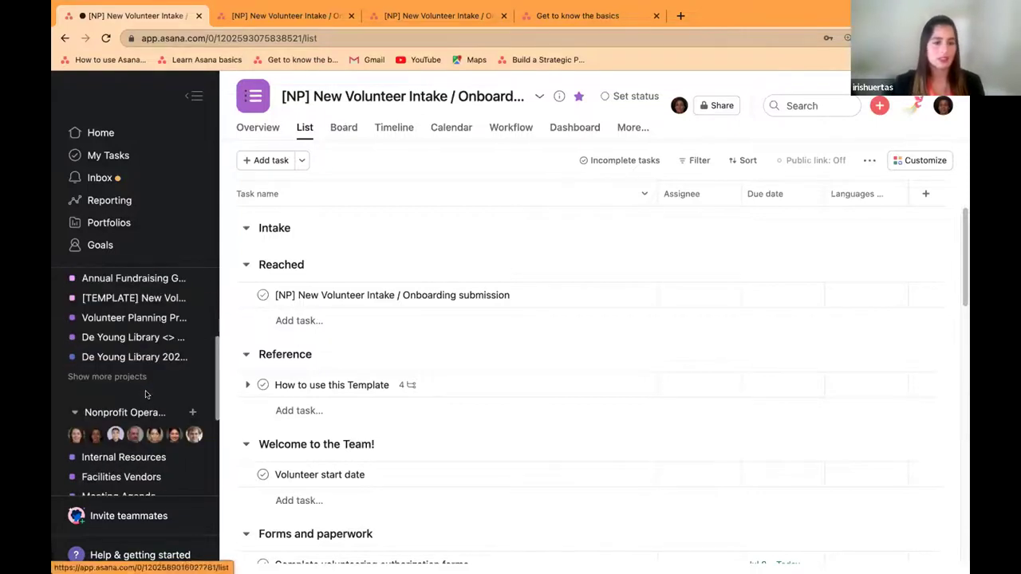
pyautogui.scroll(1, 147, 387)
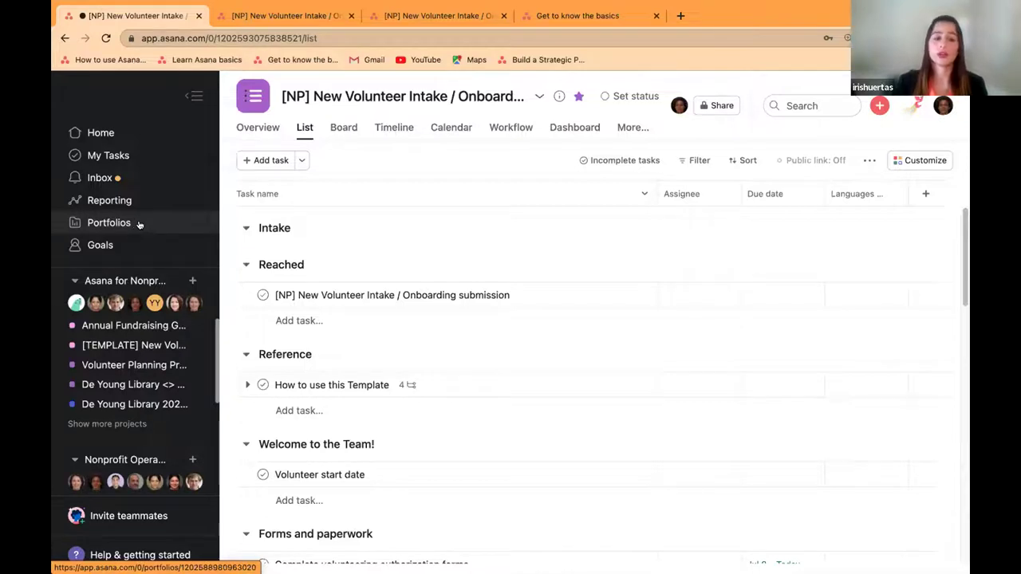
# Step: Open the Annual Fundraising Gala project from Portfolios and collapse the sidebar
pyautogui.click(139, 227)
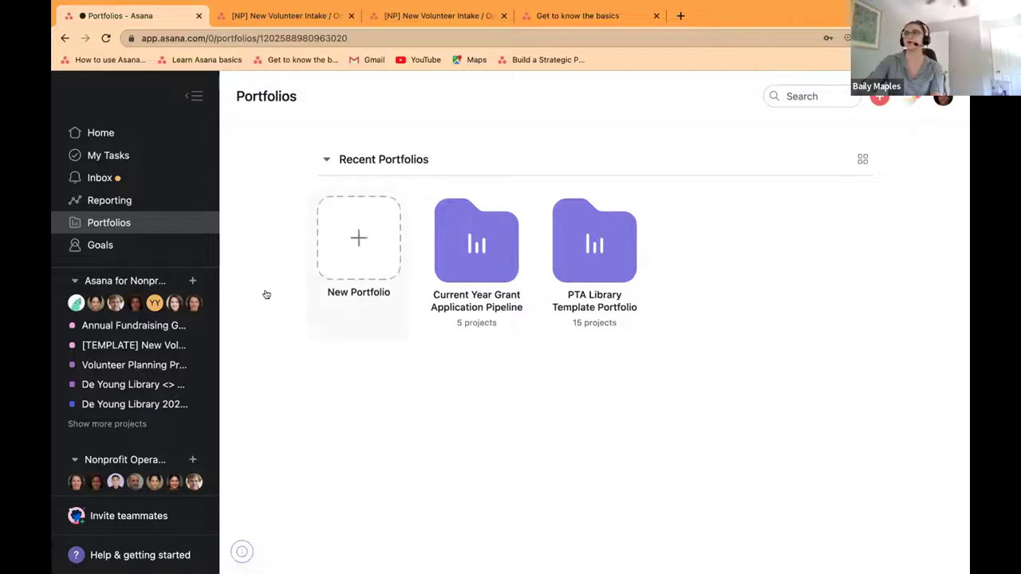
pyautogui.scroll(-1, 209, 359)
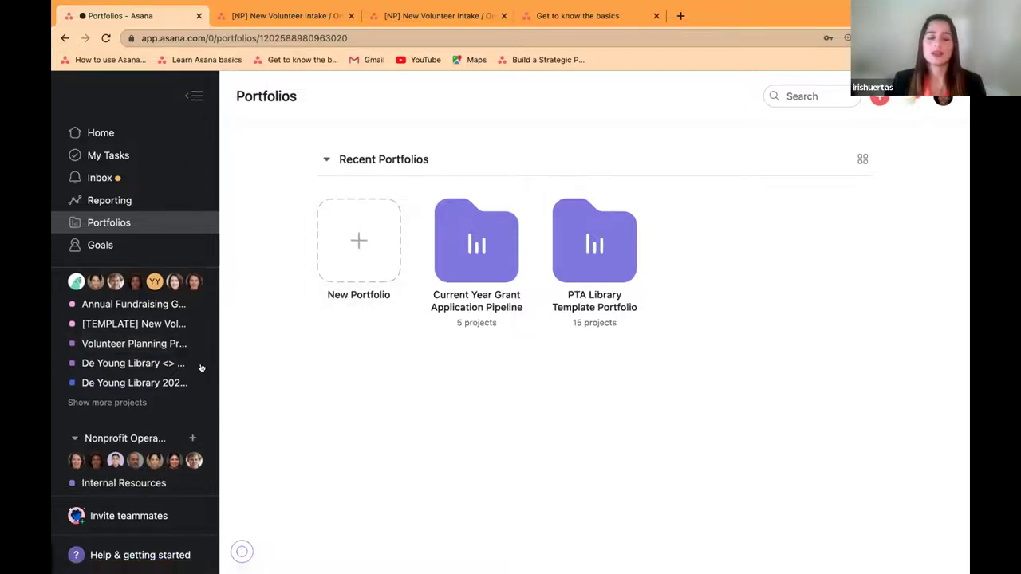
pyautogui.click(144, 309)
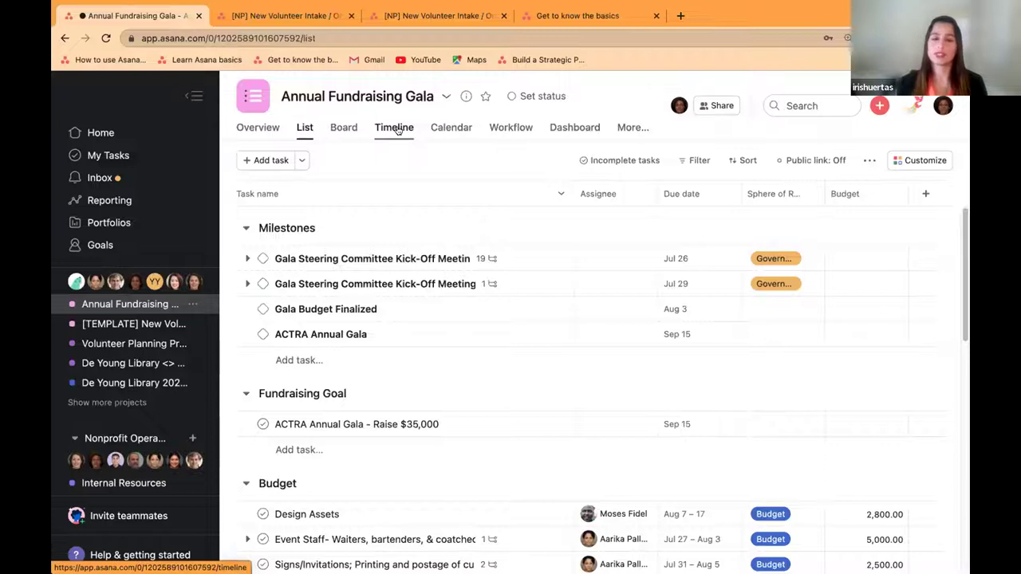
pyautogui.click(193, 97)
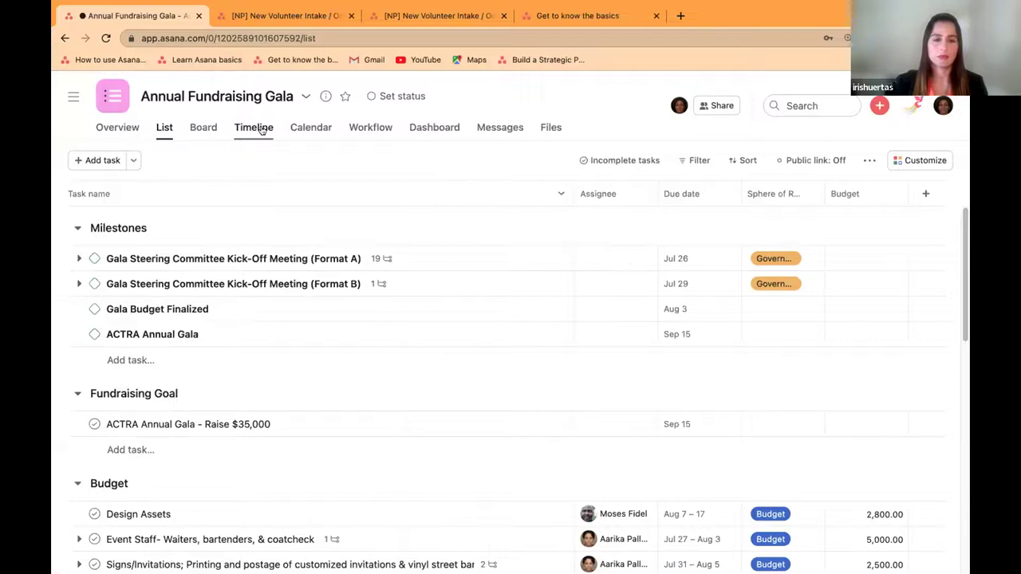
# Step: On the gala Timeline, move the Event Staff task to Jul 22–29
pyautogui.click(261, 129)
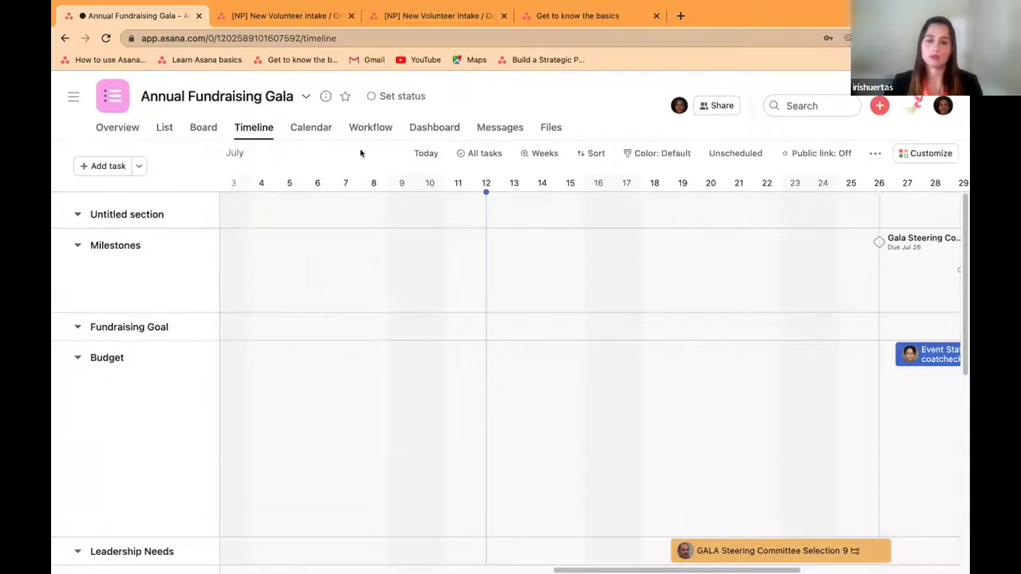
pyautogui.moveTo(574, 570); pyautogui.dragTo(583, 569)
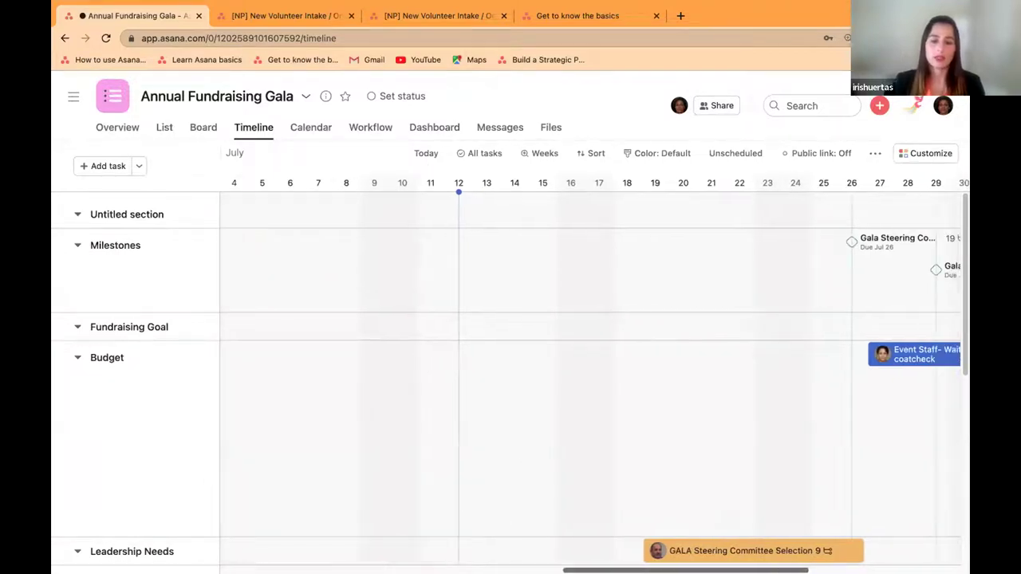
pyautogui.hscroll(10, 627, 335)
pyautogui.scroll(-1, 626, 335)
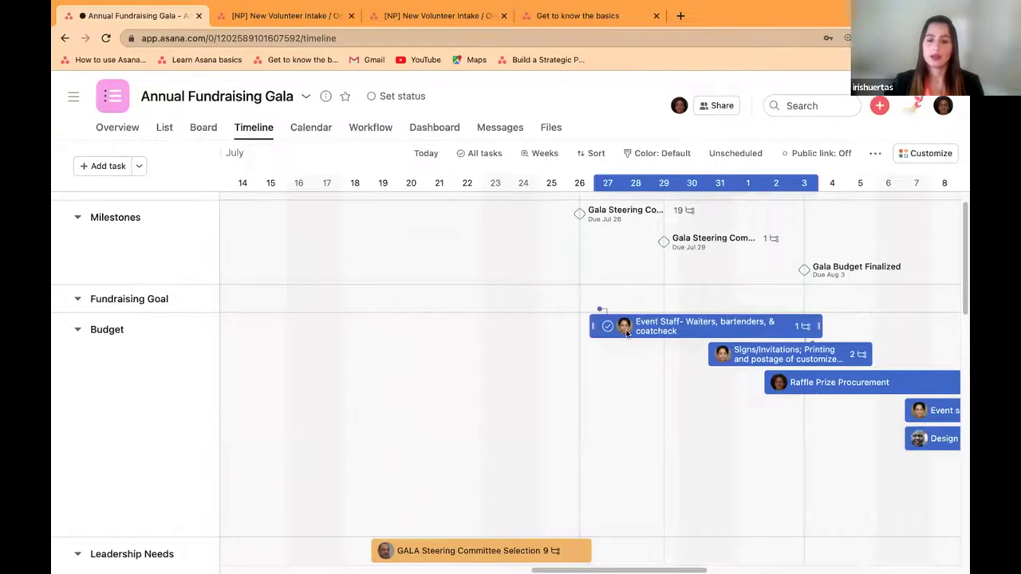
pyautogui.moveTo(626, 335); pyautogui.dragTo(488, 306)
# Step: Make Signs/Invitations depend on Event Staff, moving it to Jul 30 – Aug 4, and make Raffle Prize Procurement depend on Signs/Invitations
pyautogui.moveTo(672, 317); pyautogui.dragTo(721, 326)
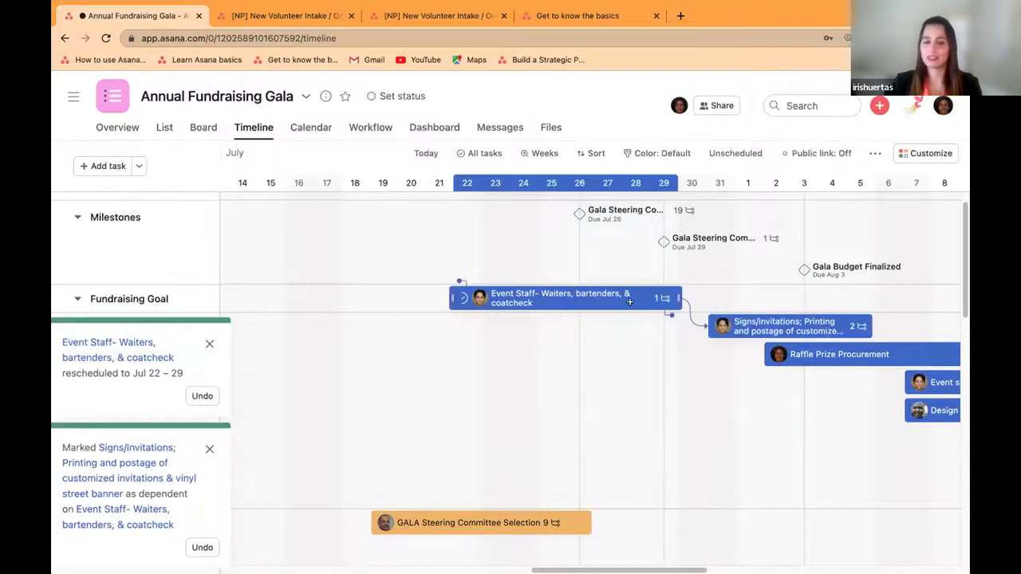
pyautogui.moveTo(839, 325); pyautogui.dragTo(814, 327)
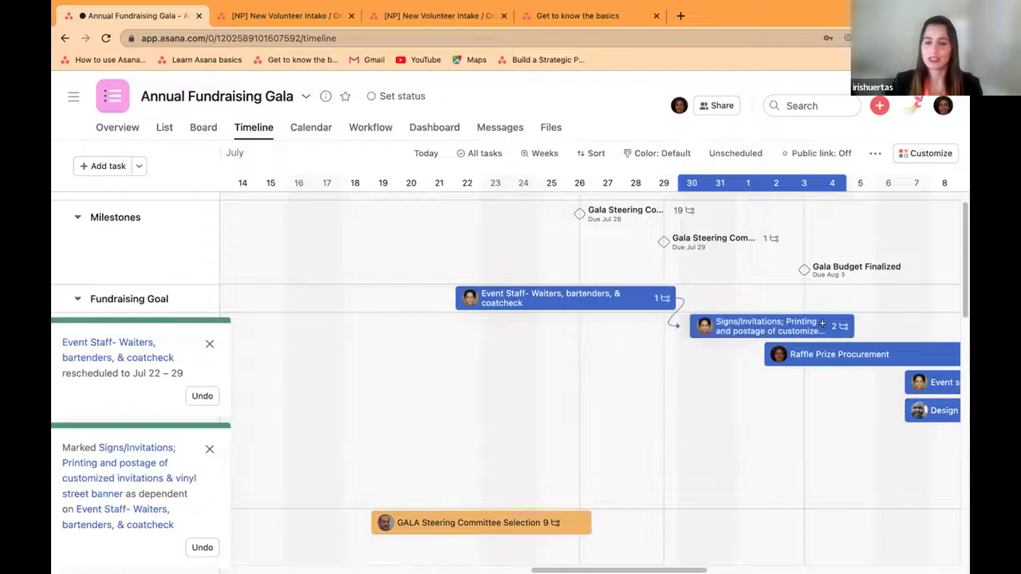
pyautogui.hscroll(3, 836, 351)
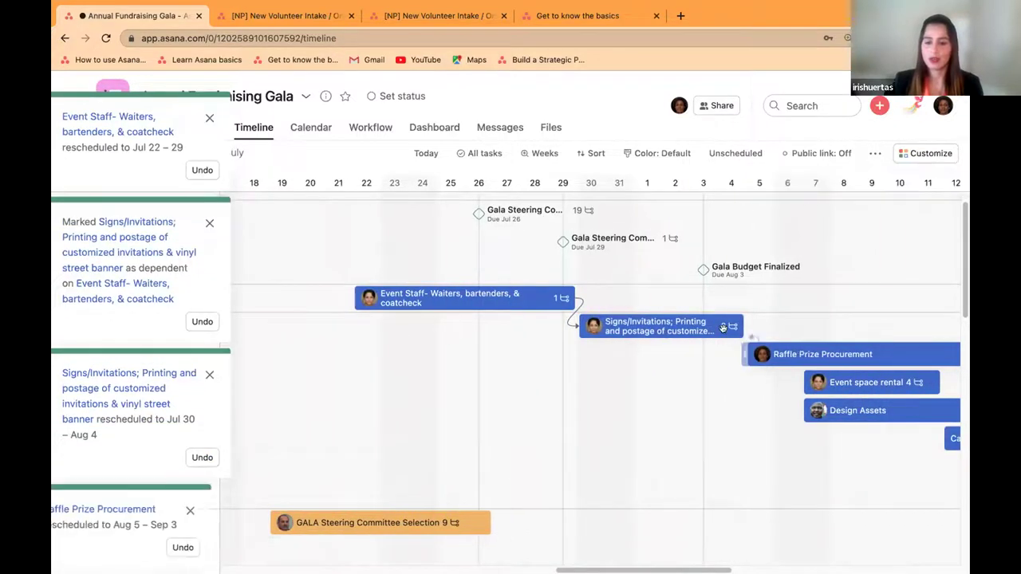
pyautogui.moveTo(738, 344)
pyautogui.mouseDown()
pyautogui.moveTo(754, 354)
pyautogui.moveTo(743, 354)
pyautogui.mouseUp()
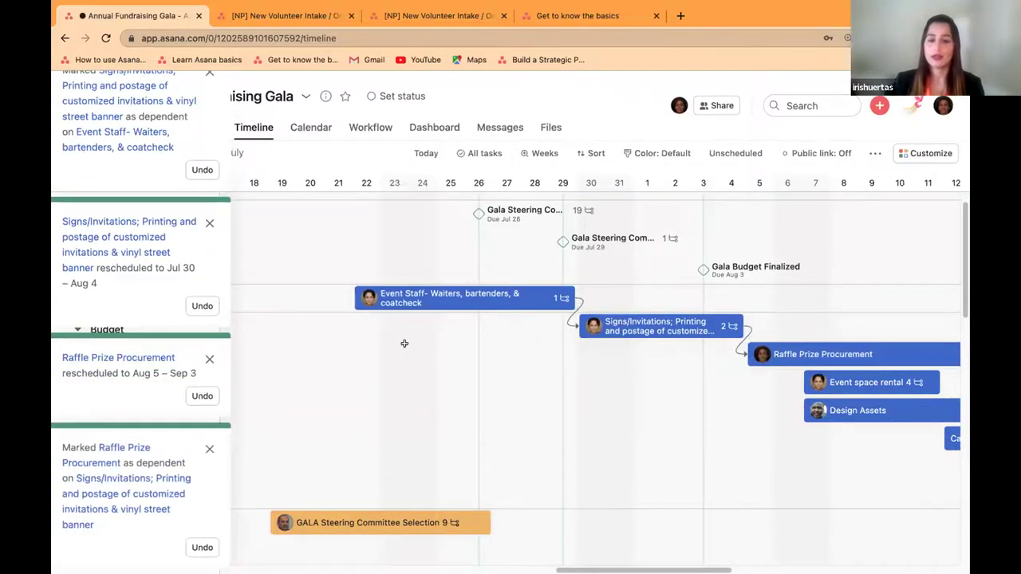
# Step: Check the Event Staff details, mark Raffle Prize Procurement complete, and close its task pane
pyautogui.click(460, 297)
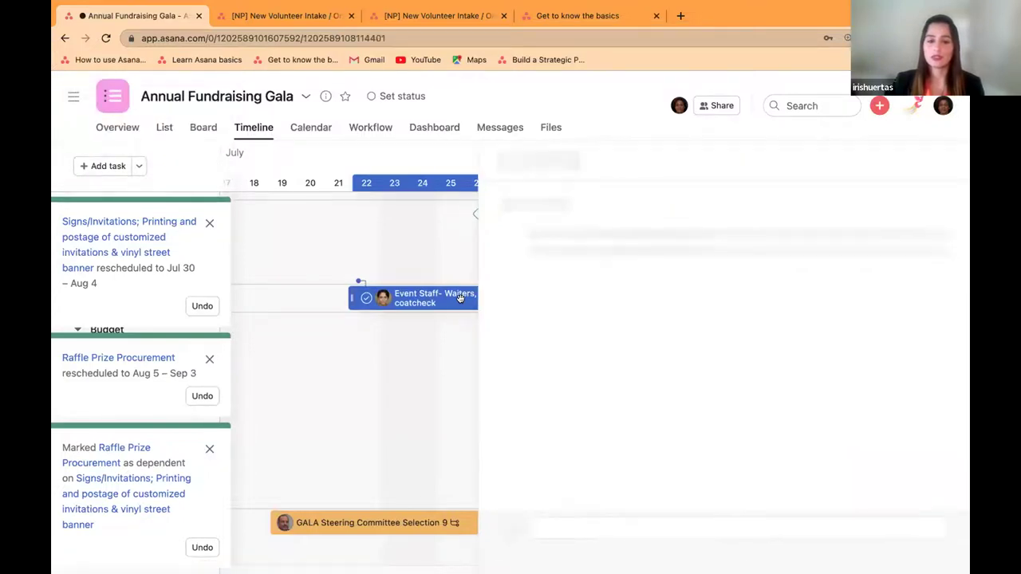
pyautogui.click(400, 373)
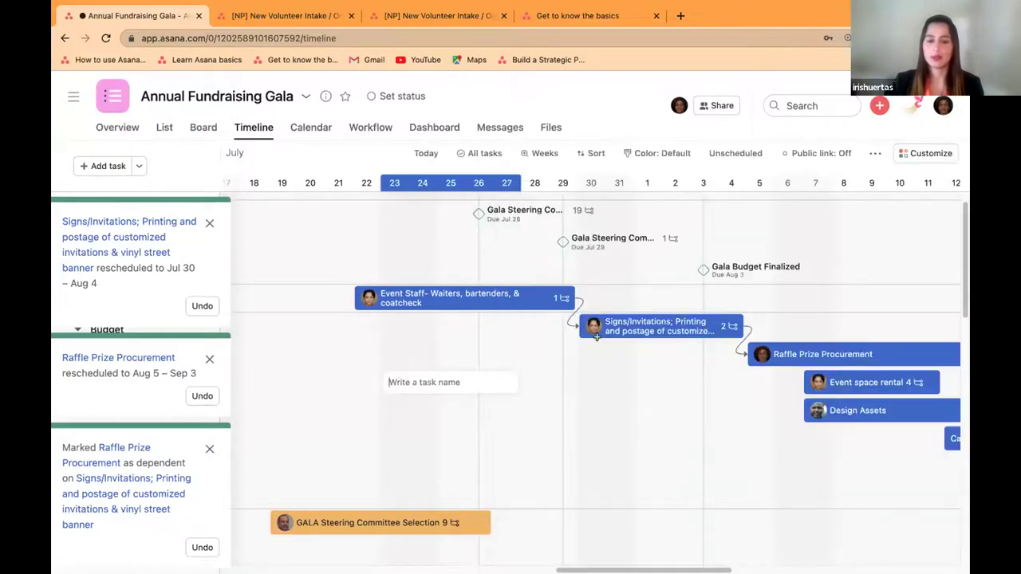
pyautogui.click(790, 357)
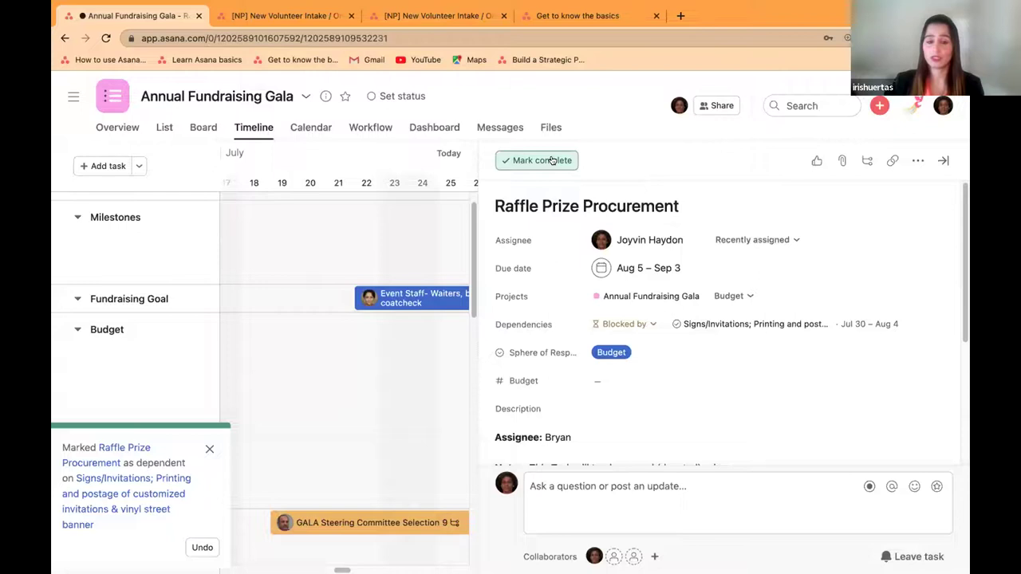
pyautogui.click(551, 161)
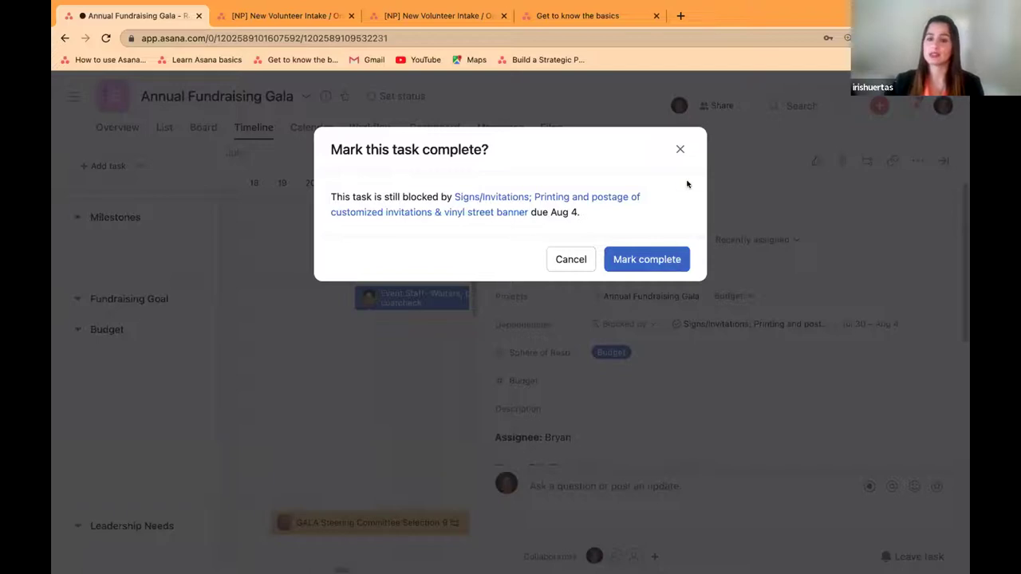
pyautogui.click(681, 149)
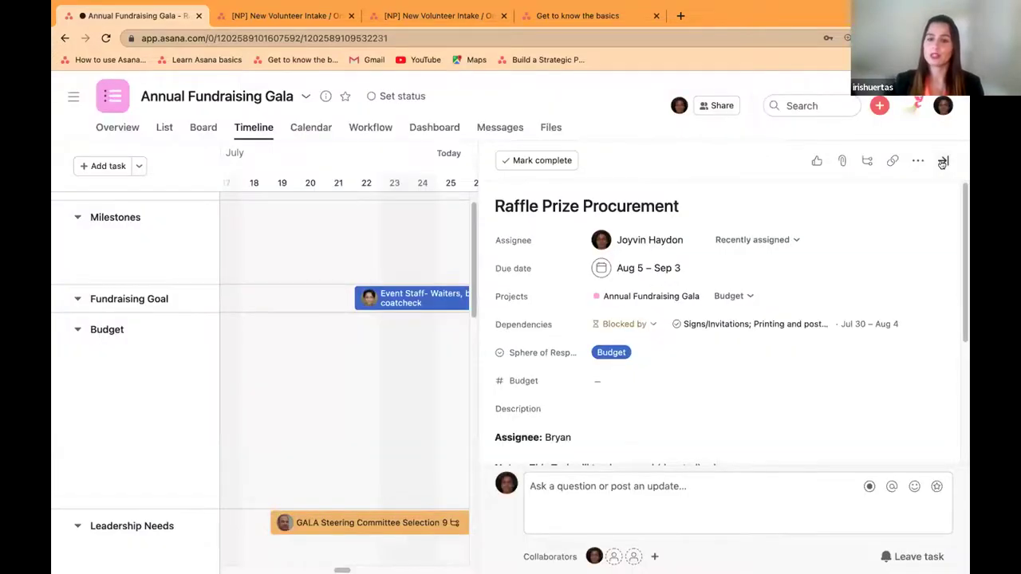
pyautogui.click(943, 161)
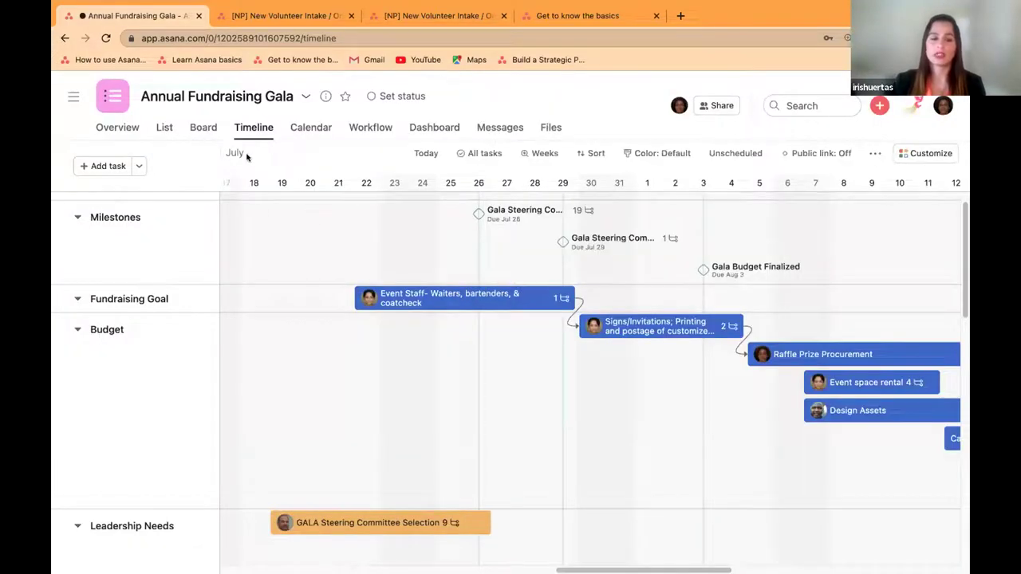
# Step: Switch the gala project to Board view and show the Milestones and Fundraising Goal section names are editable
pyautogui.click(192, 132)
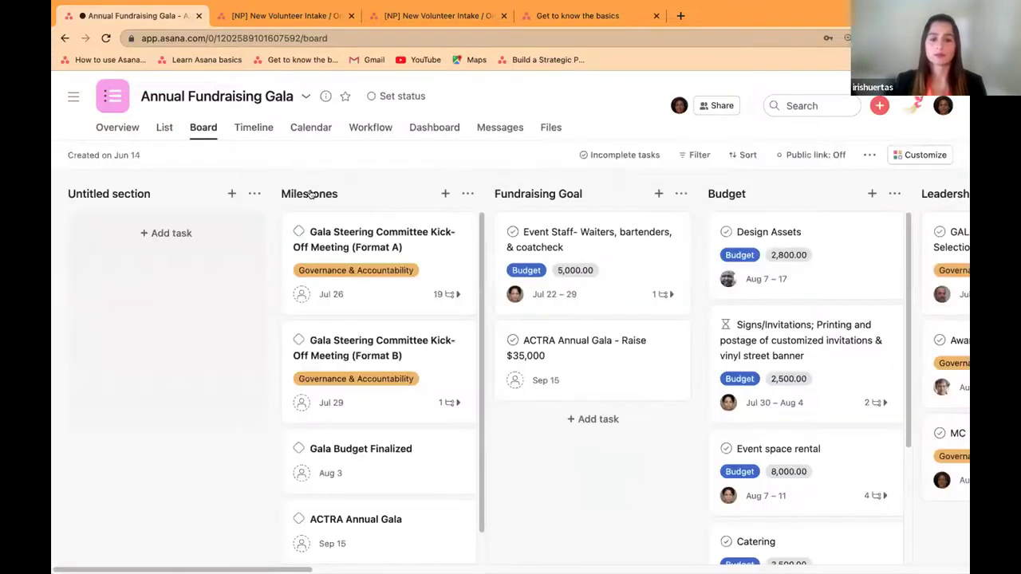
pyautogui.click(335, 191)
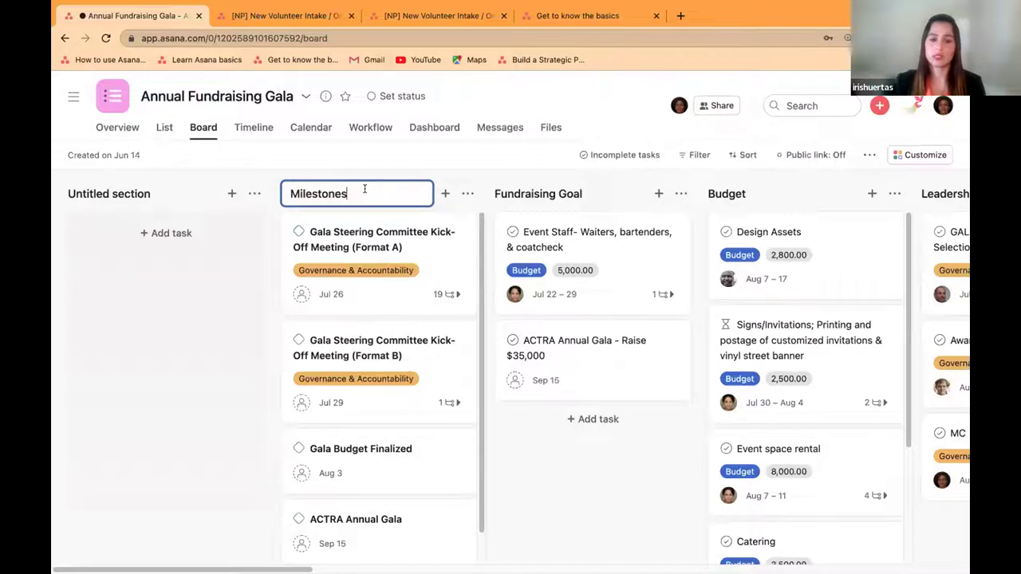
pyautogui.click(566, 194)
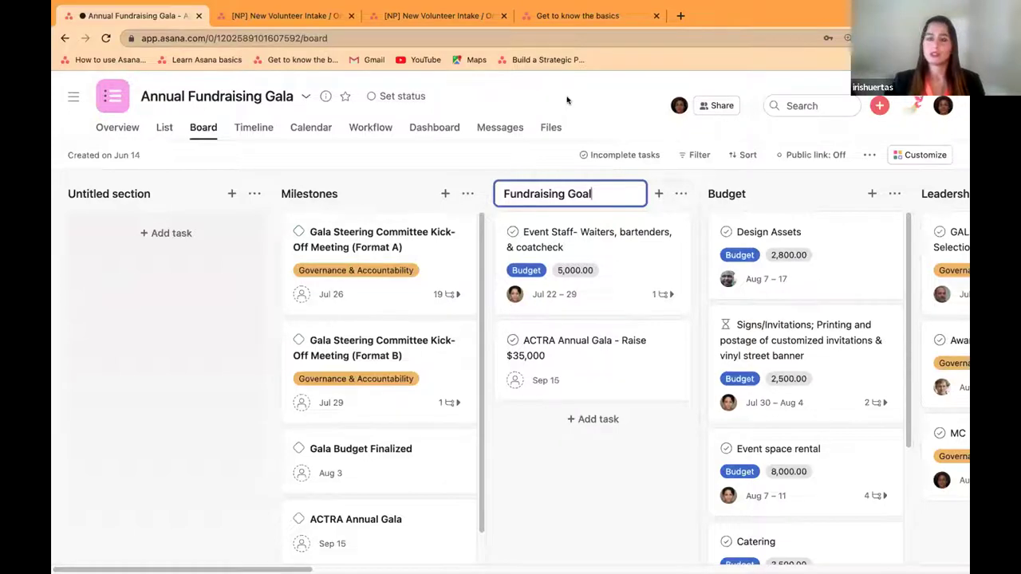
pyautogui.click(567, 101)
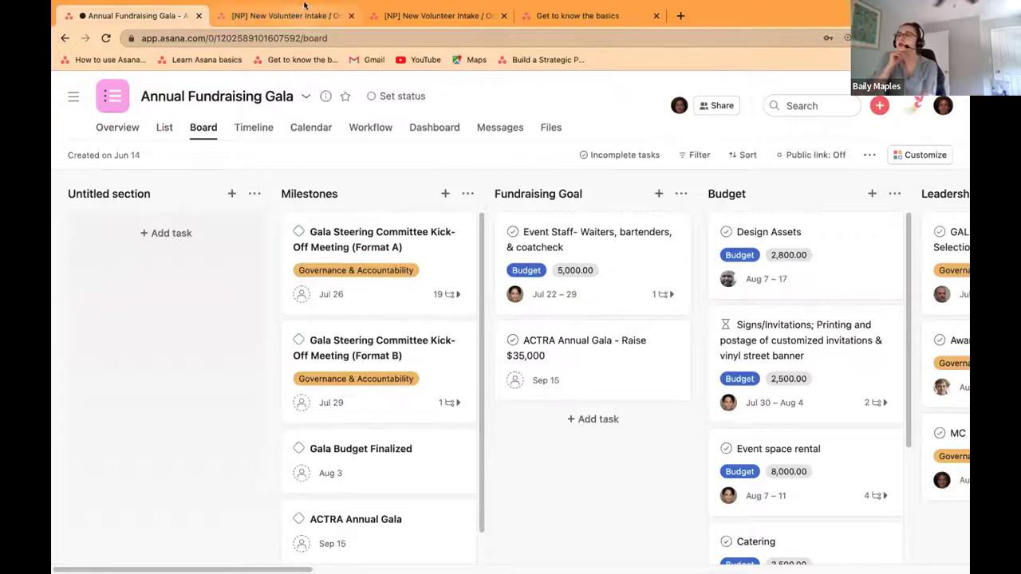
pyautogui.moveTo(307, 2)
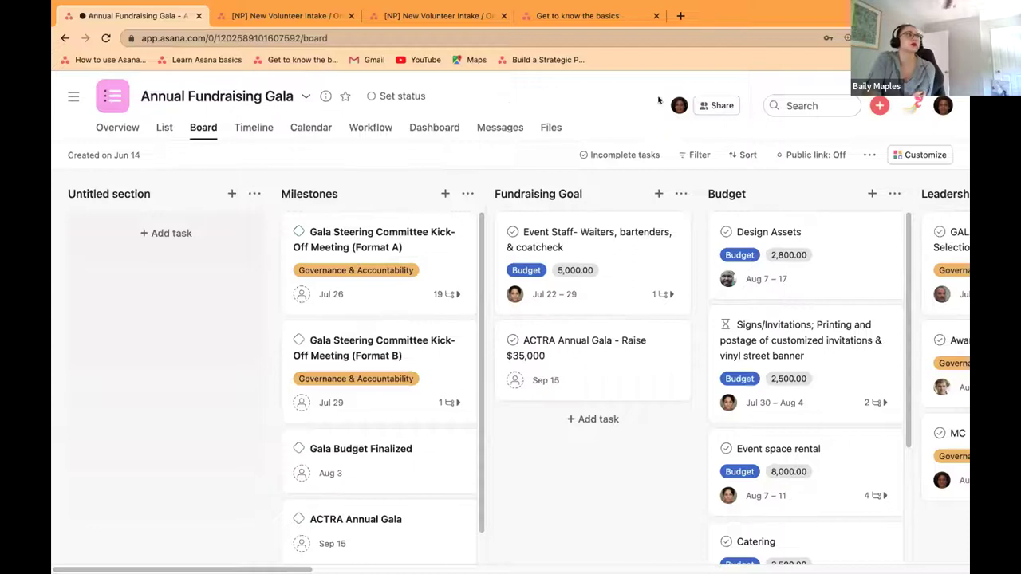
# Step: Check the gala project's members and their Can edit permission, then open the Event Staff task
pyautogui.click(715, 105)
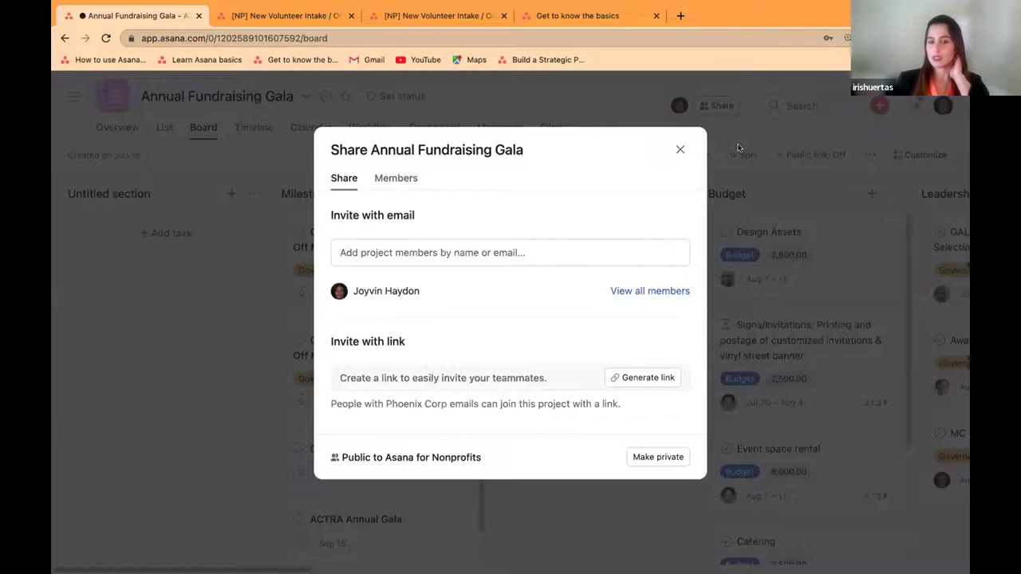
pyautogui.click(593, 100)
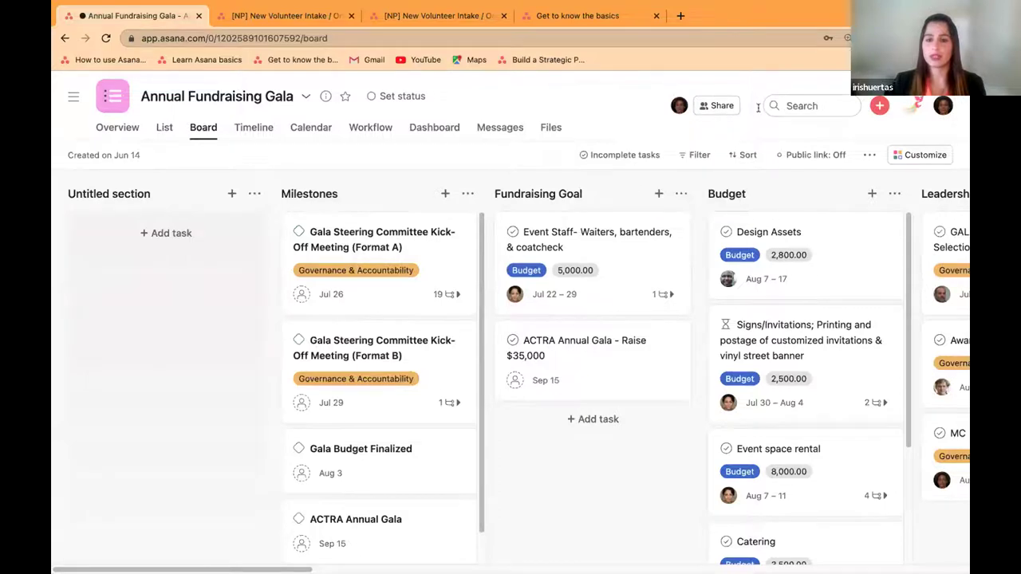
pyautogui.click(713, 104)
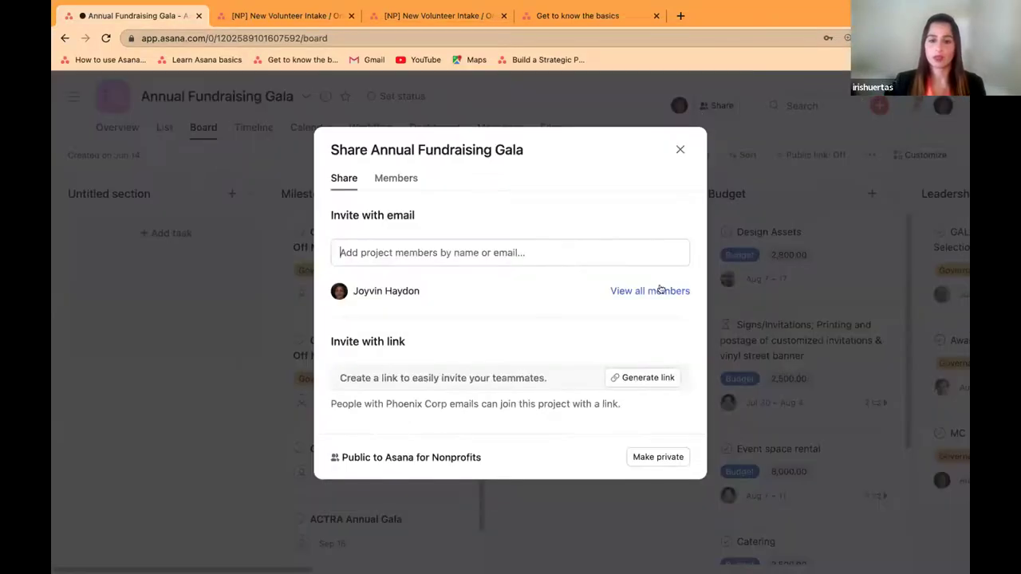
pyautogui.click(654, 290)
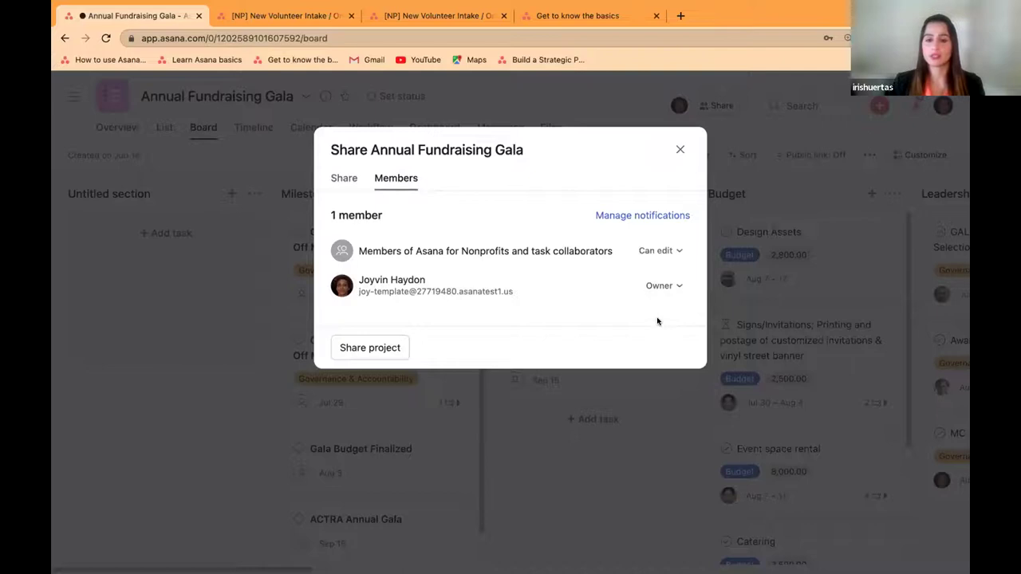
pyautogui.click(672, 252)
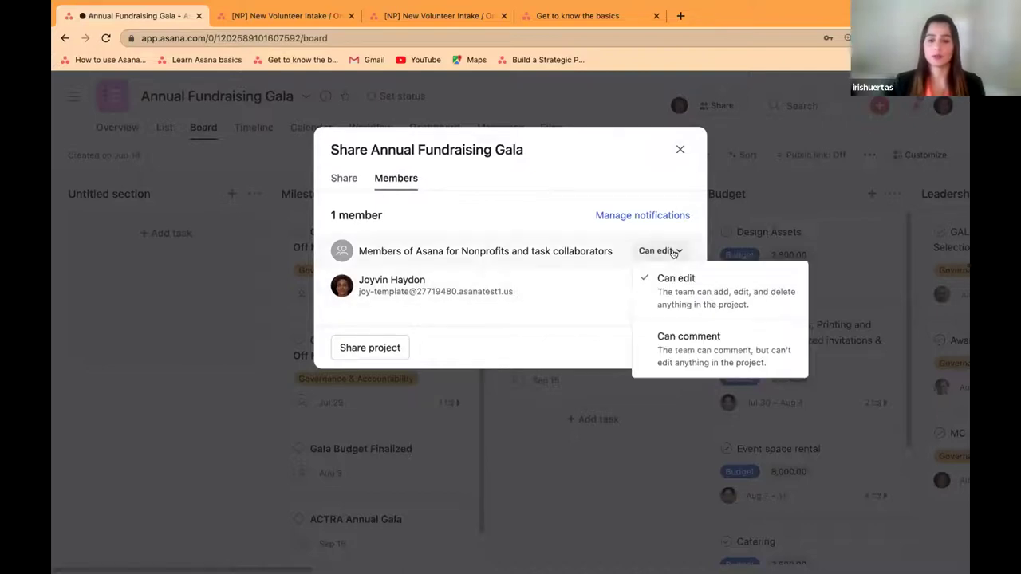
pyautogui.click(678, 152)
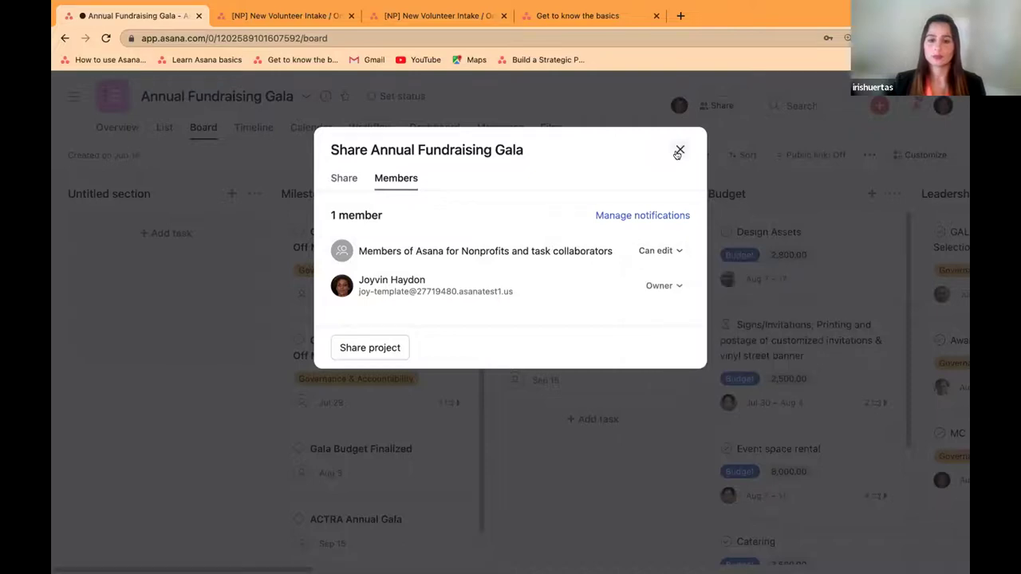
pyautogui.click(678, 152)
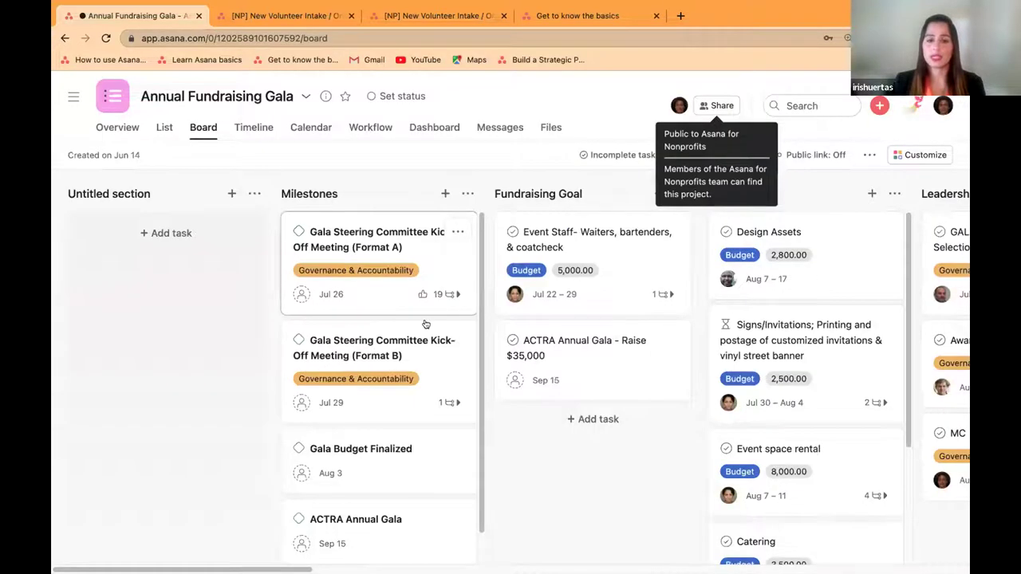
pyautogui.click(558, 237)
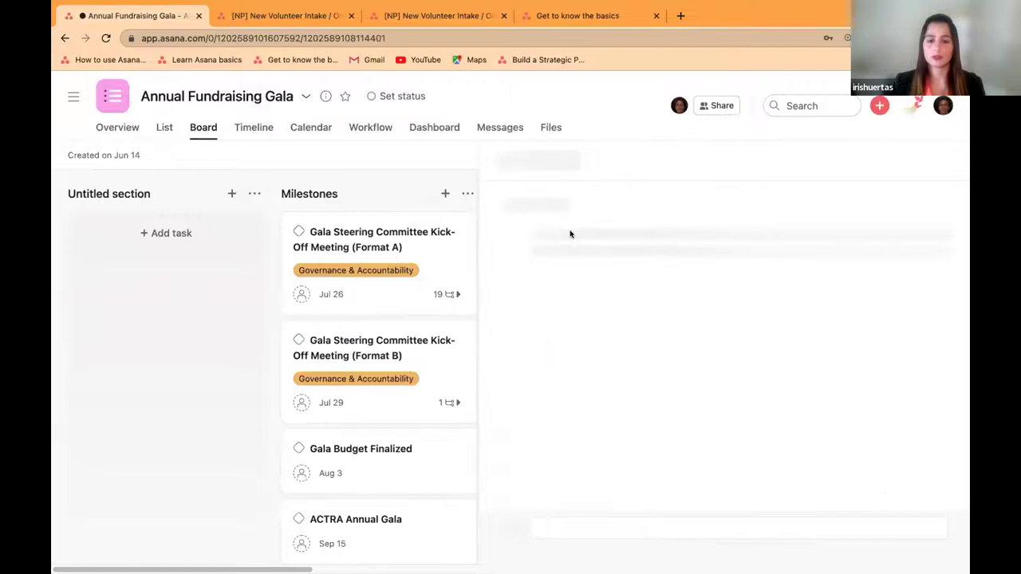
pyautogui.moveTo(629, 239)
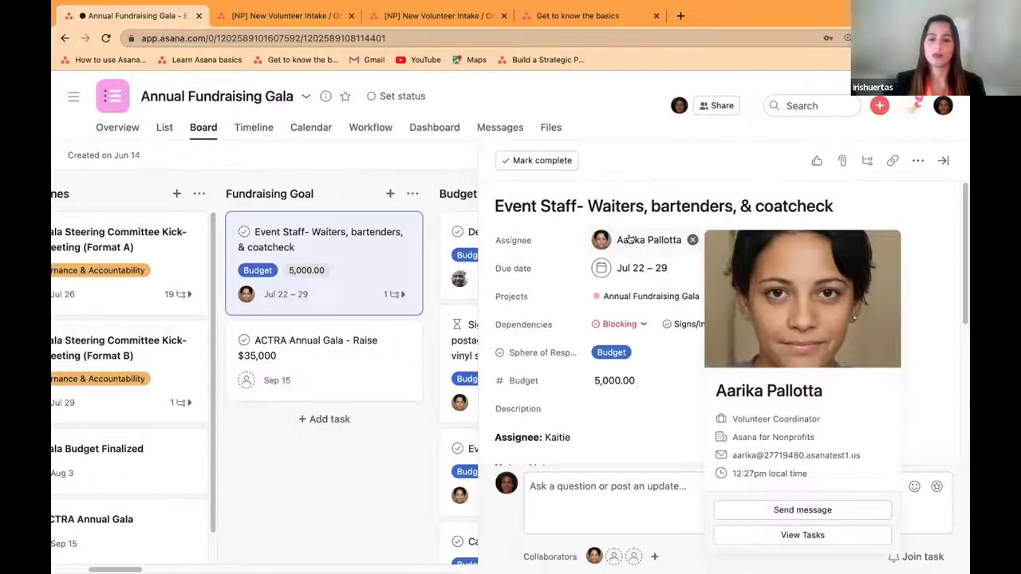
# Step: Assign duplicates of the Event Staff task to two more teammates
pyautogui.click(629, 240)
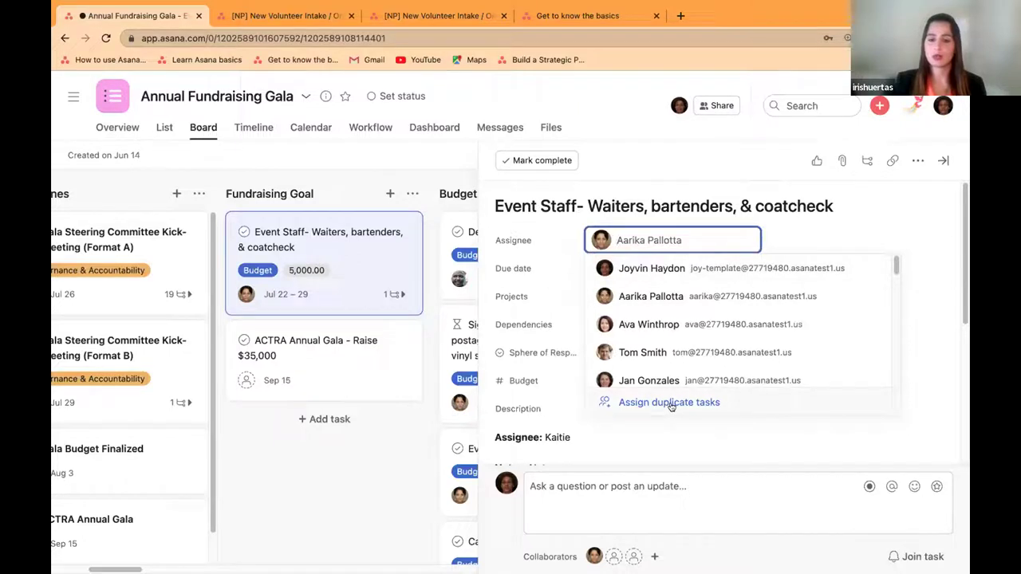
pyautogui.click(670, 403)
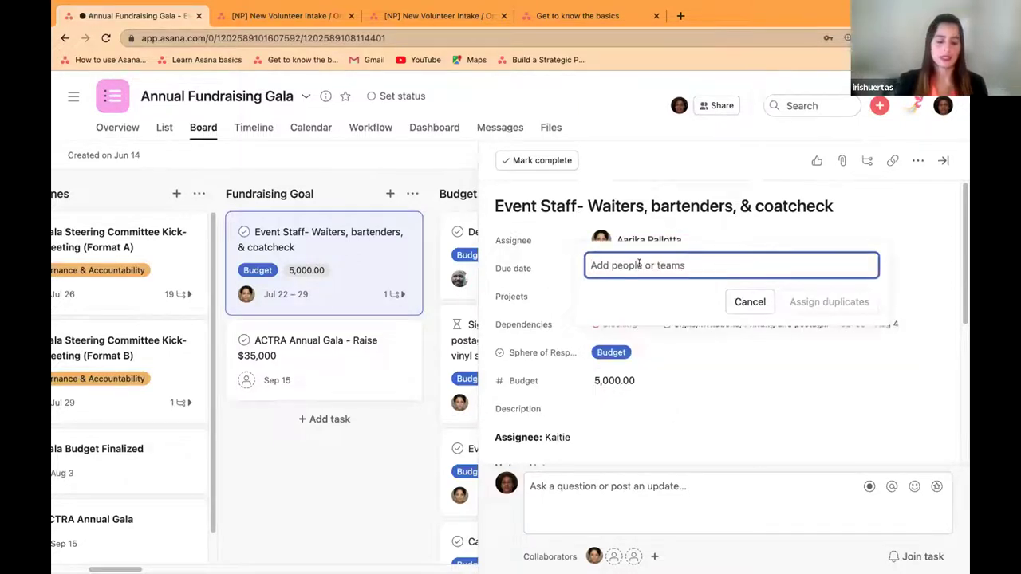
pyautogui.write('Mo')
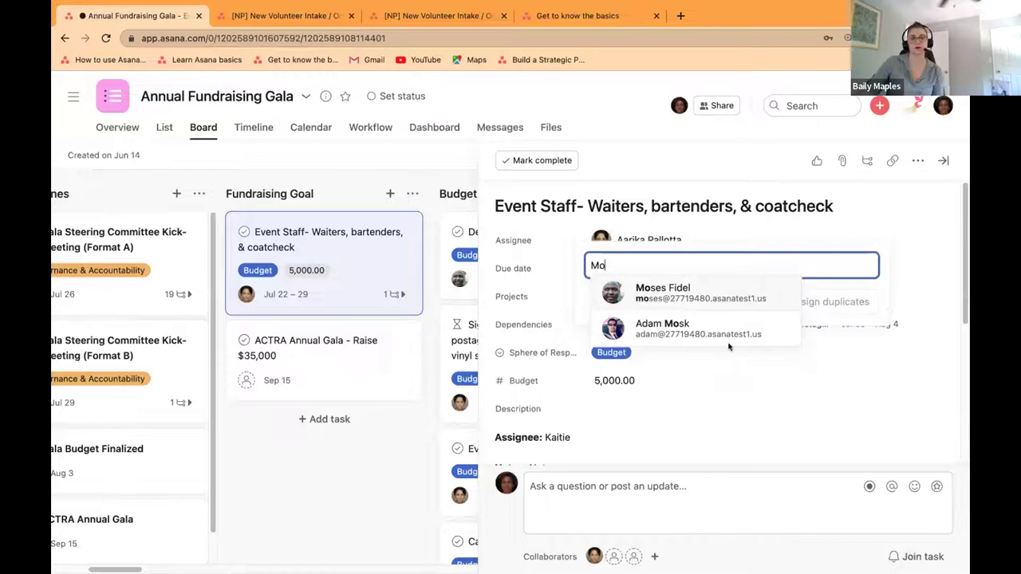
pyautogui.click(712, 296)
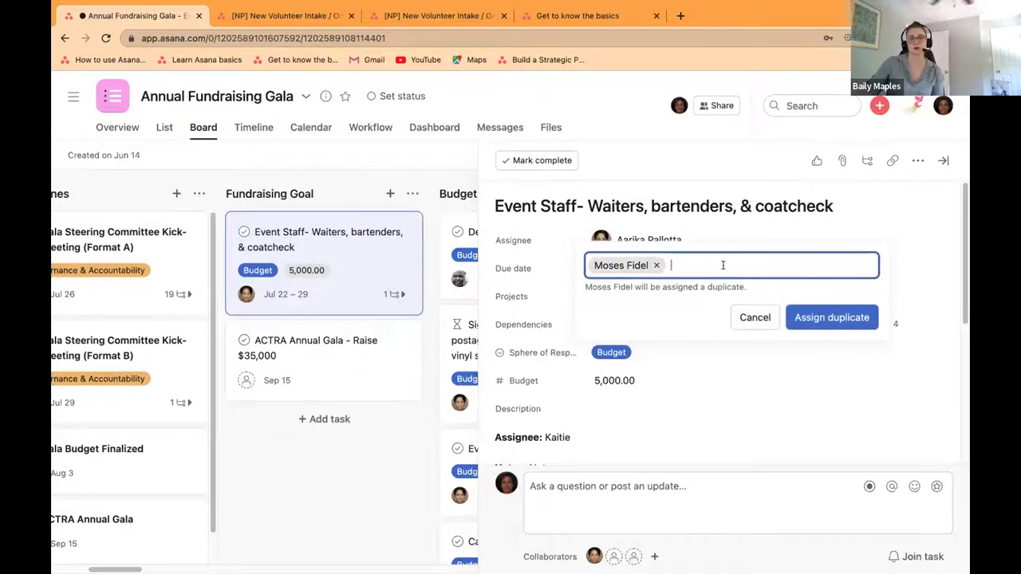
pyautogui.write('Adam')
pyautogui.click(769, 290)
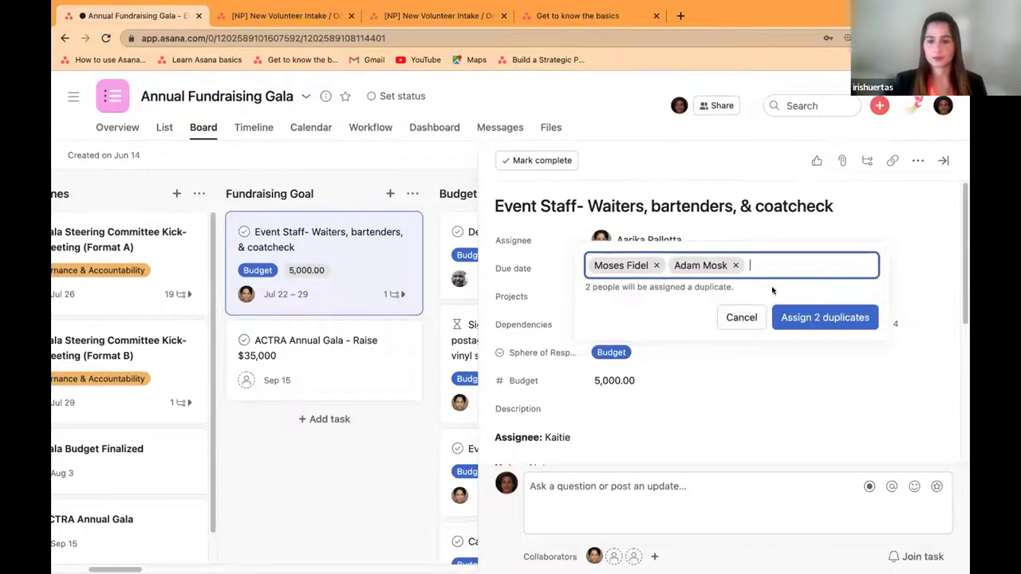
pyautogui.click(807, 317)
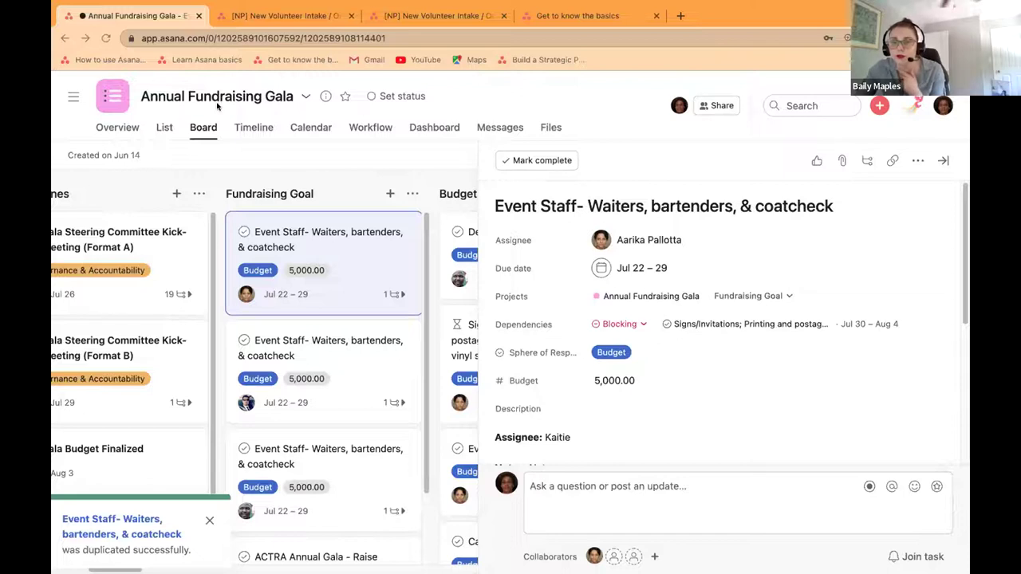
# Step: Open the sidebar and scroll up to the Favorites section
pyautogui.click(72, 96)
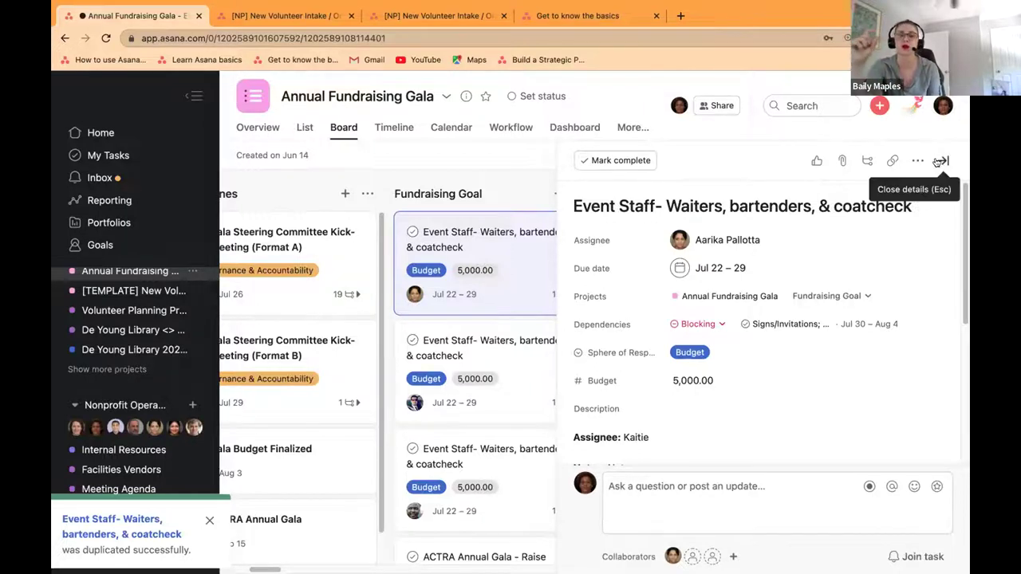
pyautogui.scroll(5, 94, 304)
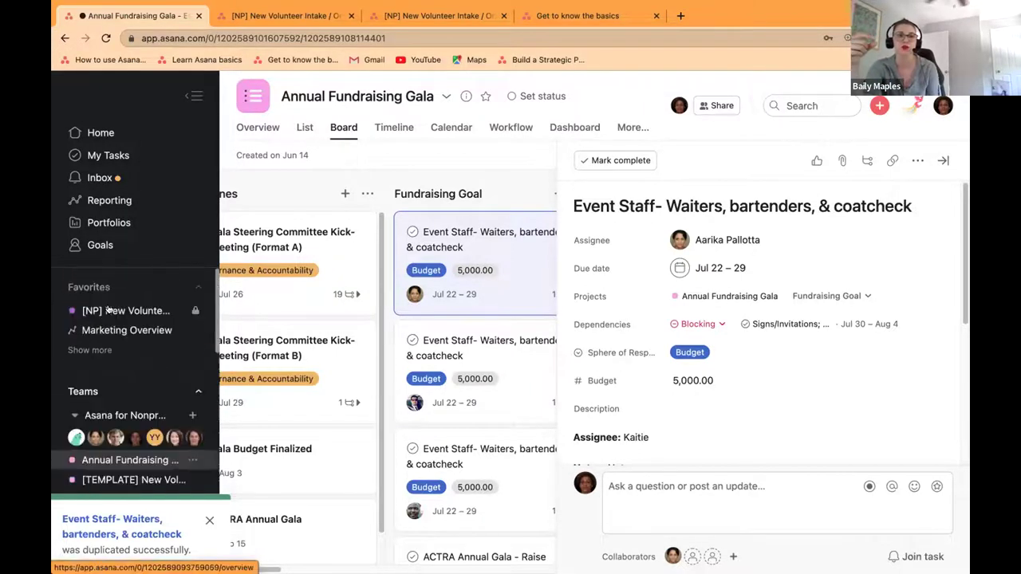
# Step: Open the [NP] New Volunteer Intake / Onboarding favourite, hide the sidebar, and show its Customize panel
pyautogui.click(115, 313)
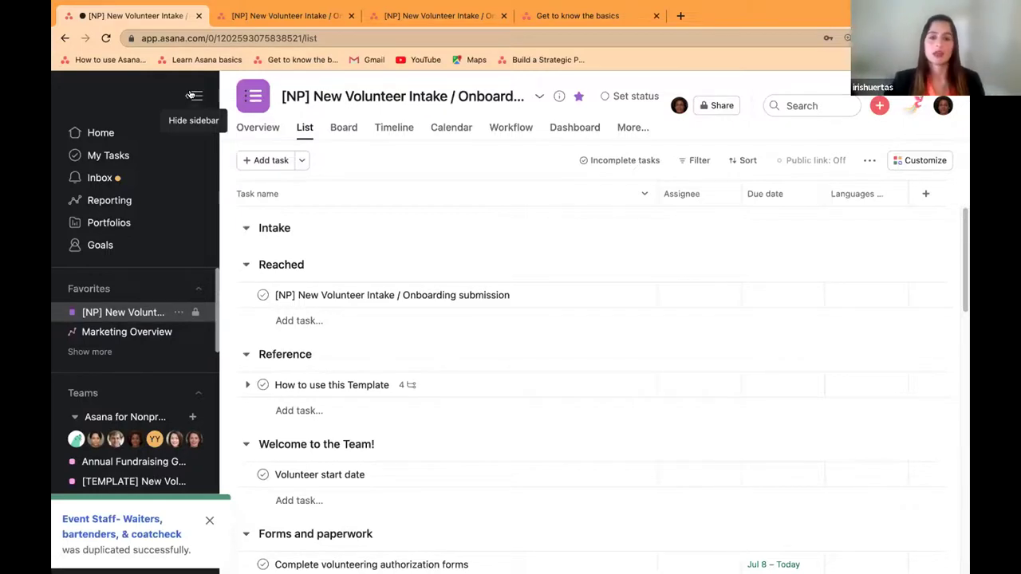
pyautogui.click(192, 95)
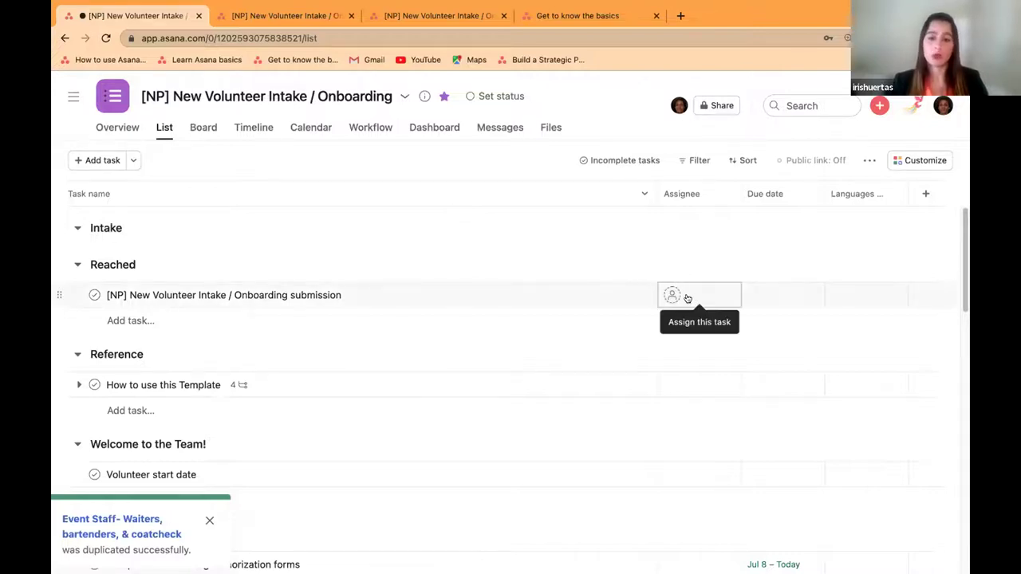
pyautogui.click(915, 162)
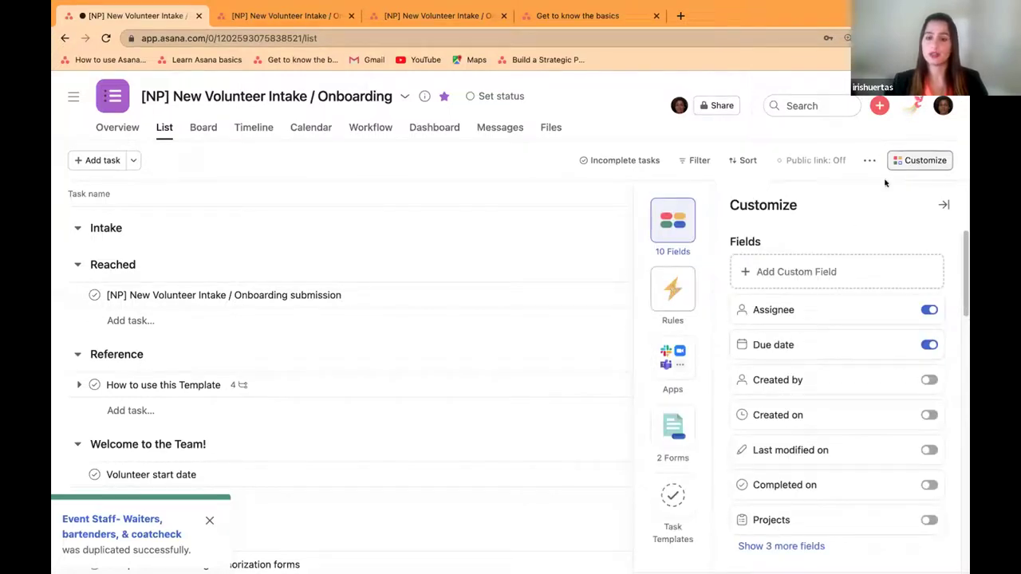
# Step: Start a custom rule triggered by tasks moving to Intake that assigns them to a teammate
pyautogui.click(673, 286)
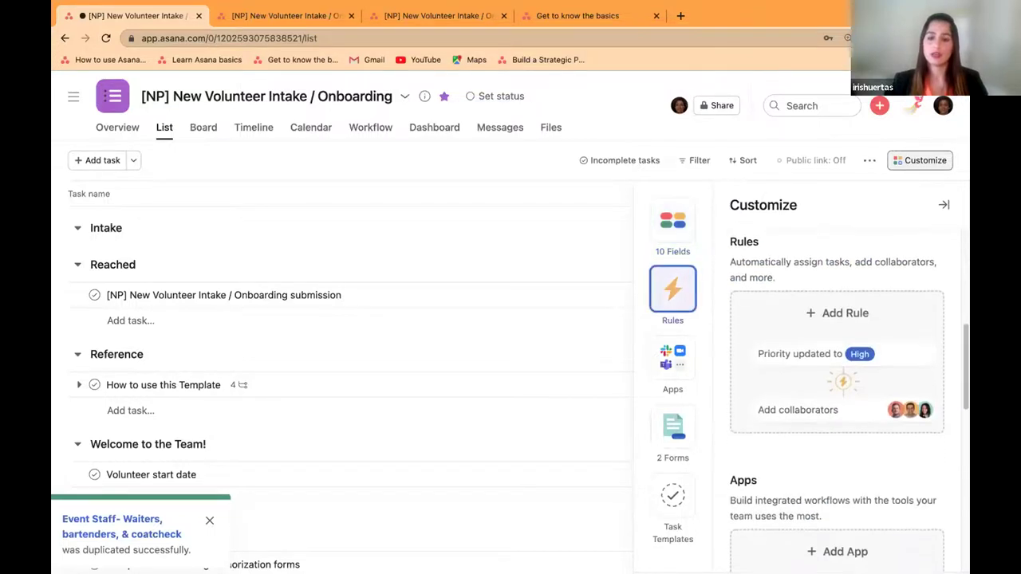
pyautogui.click(869, 334)
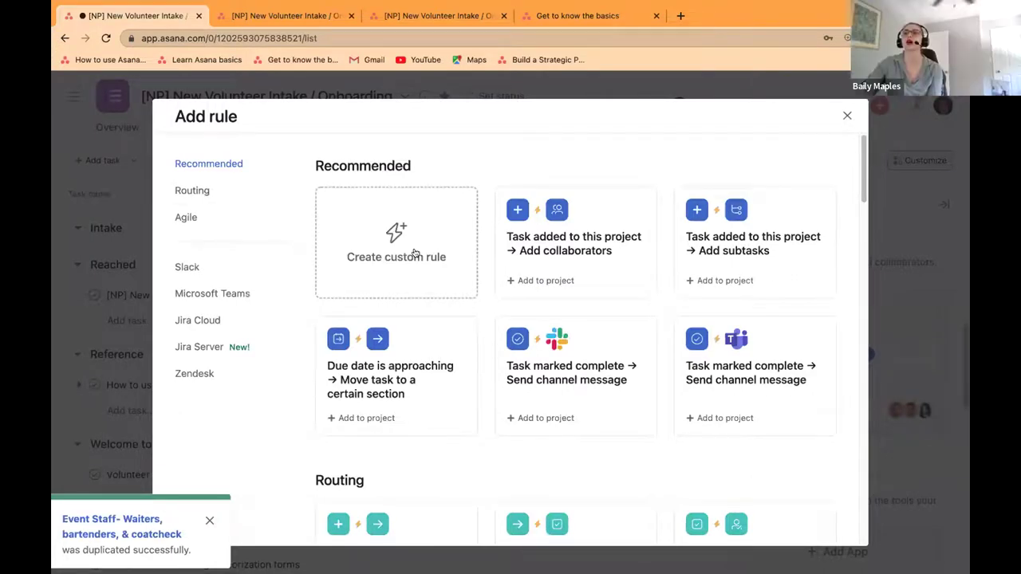
pyautogui.click(393, 230)
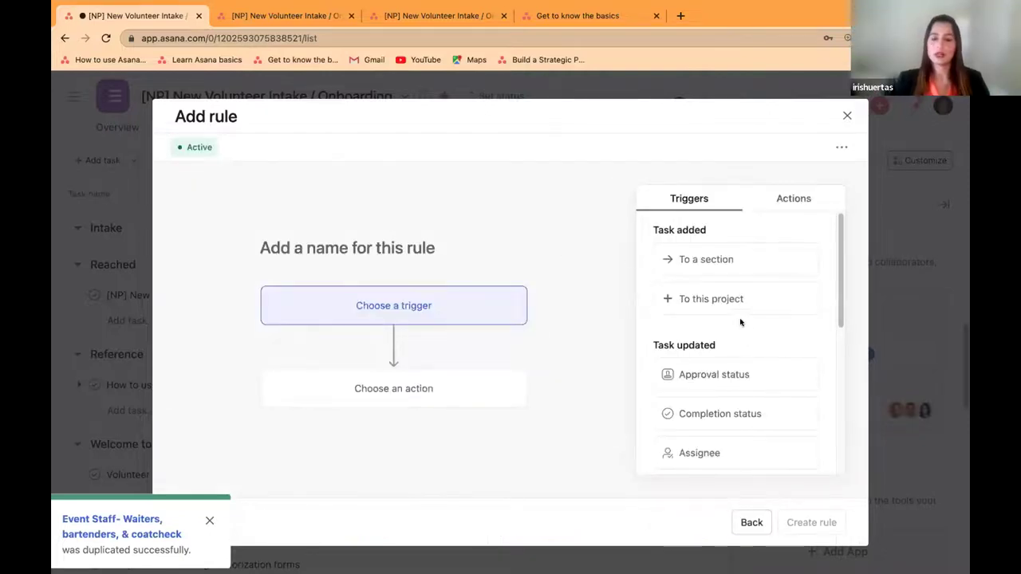
pyautogui.click(749, 266)
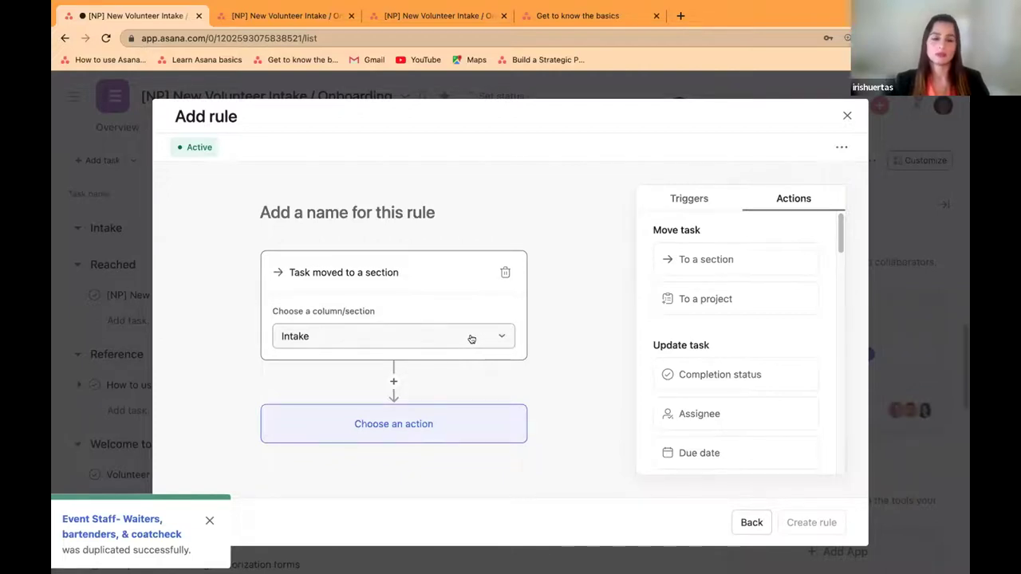
pyautogui.click(722, 415)
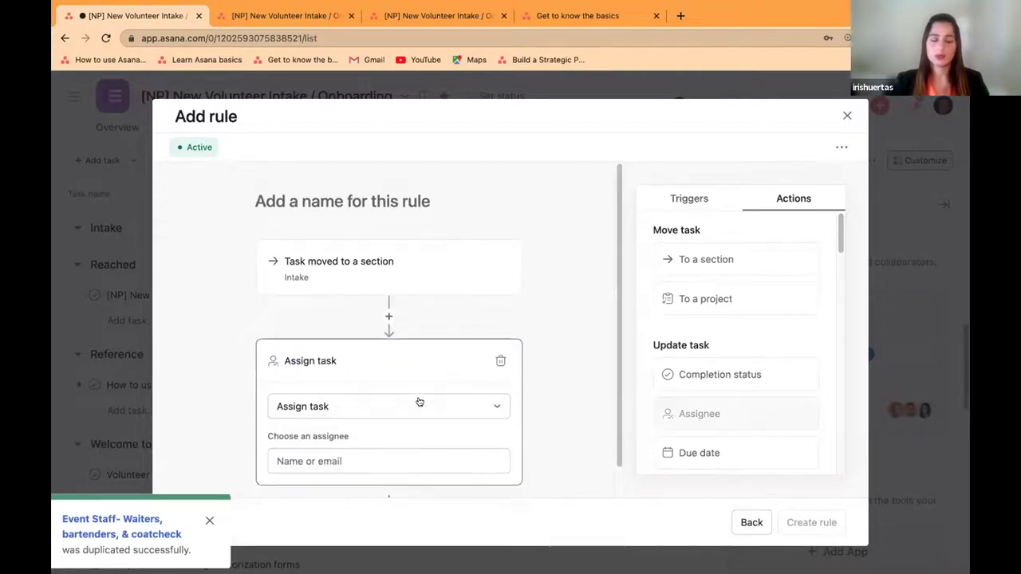
pyautogui.click(385, 456)
pyautogui.click(355, 333)
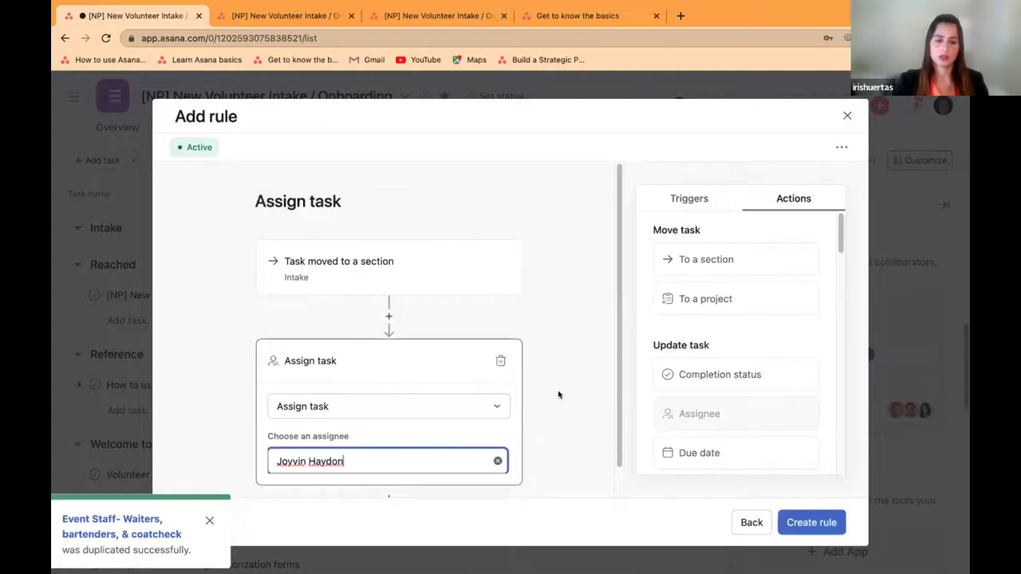
pyautogui.scroll(-1, 557, 413)
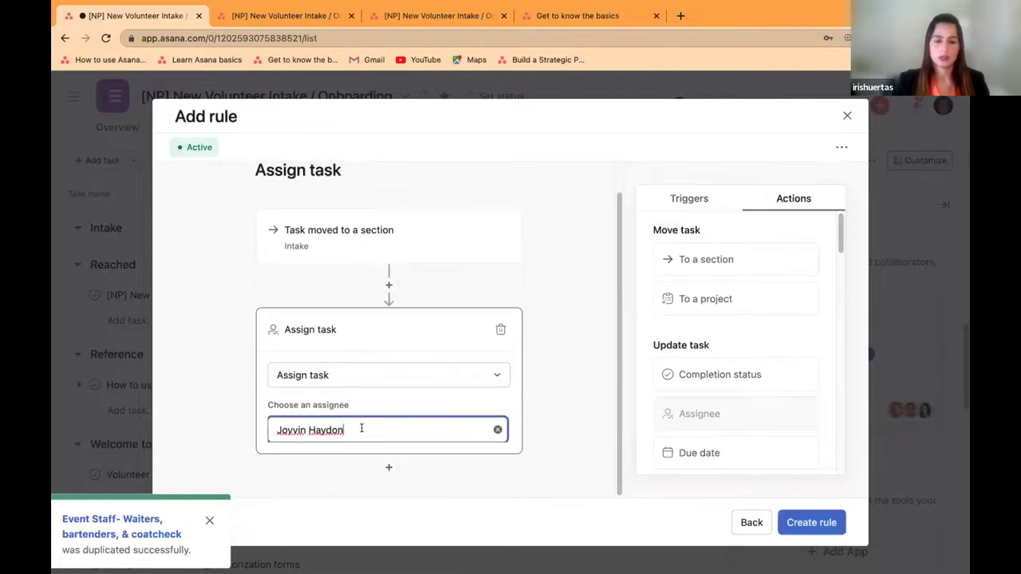
# Step: Add a due-date action of 2 days and create the rule
pyautogui.click(388, 467)
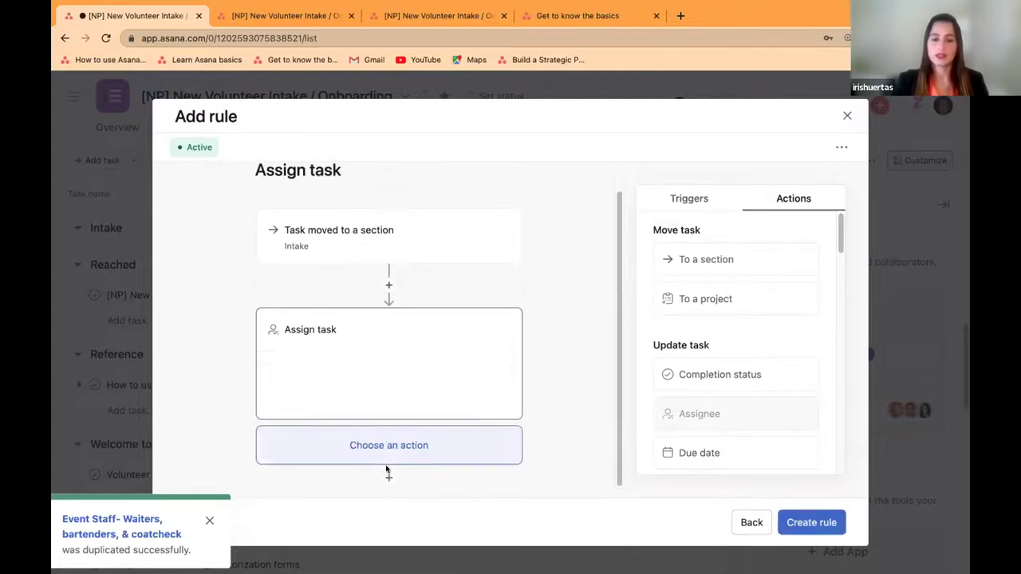
pyautogui.click(700, 453)
pyautogui.click(344, 429)
pyautogui.write('2')
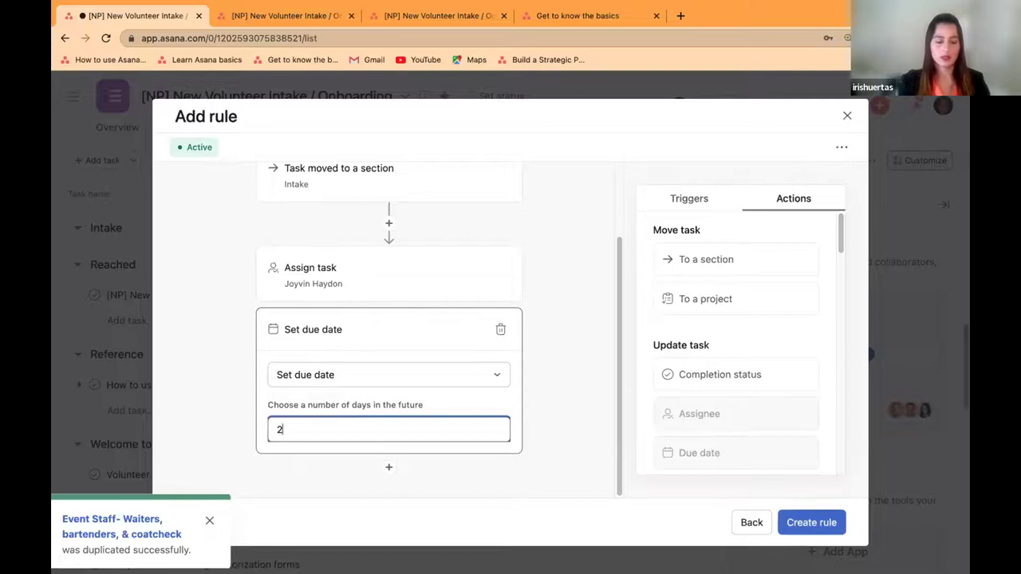
pyautogui.click(560, 420)
pyautogui.click(807, 522)
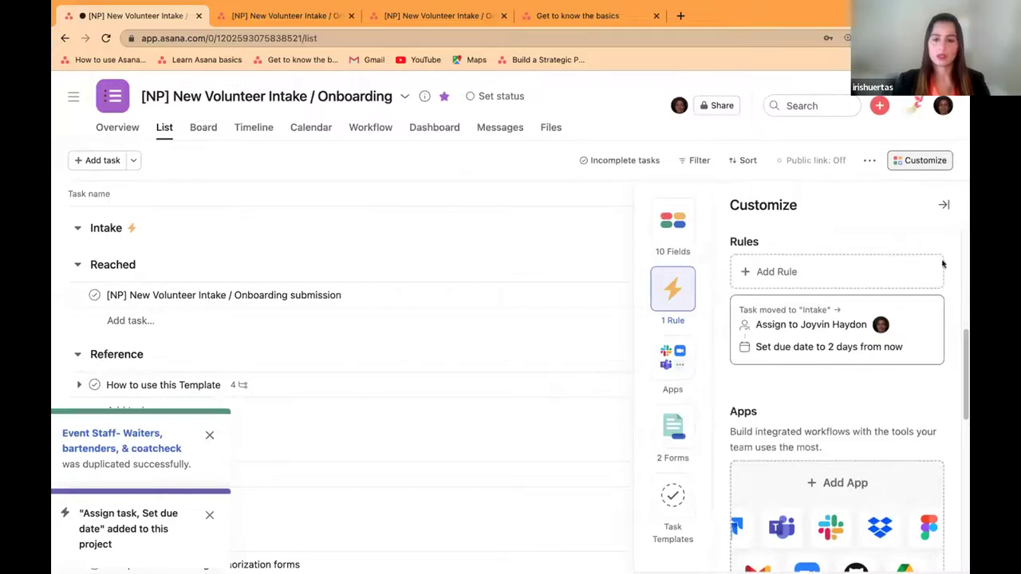
# Step: Open the volunteer intake form and enter the volunteer's name and e-mail address
pyautogui.click(943, 206)
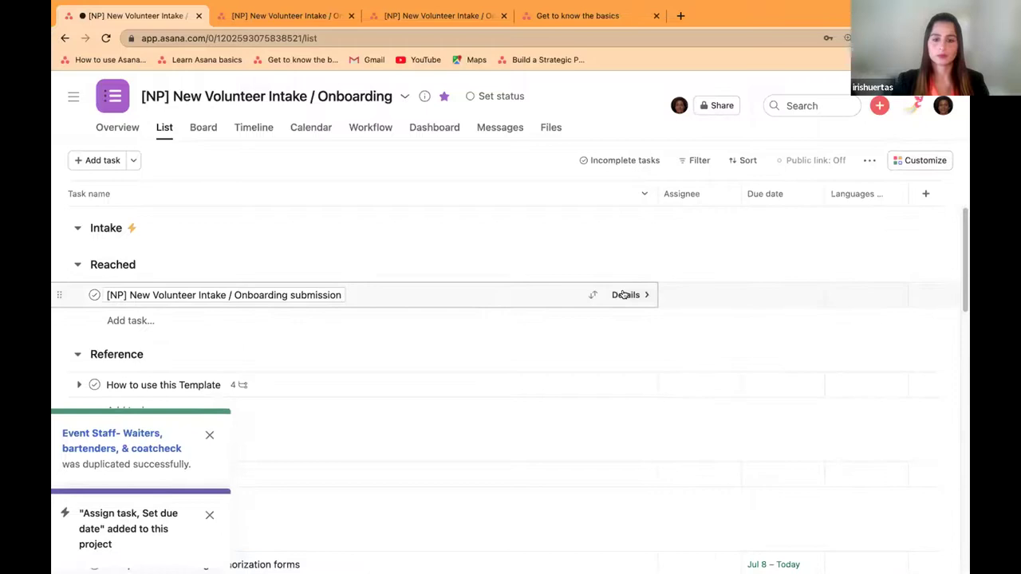
pyautogui.click(279, 17)
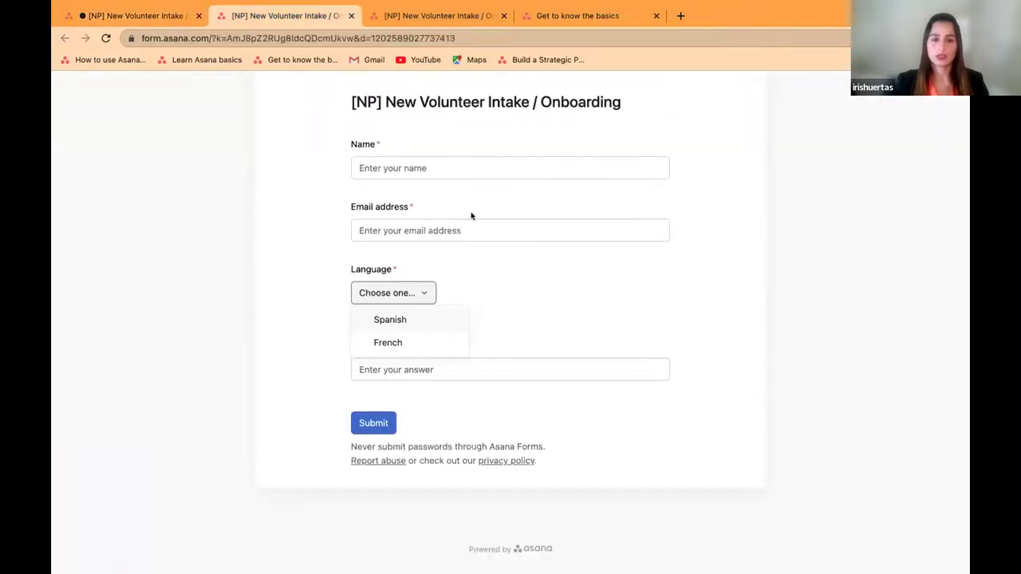
pyautogui.click(428, 168)
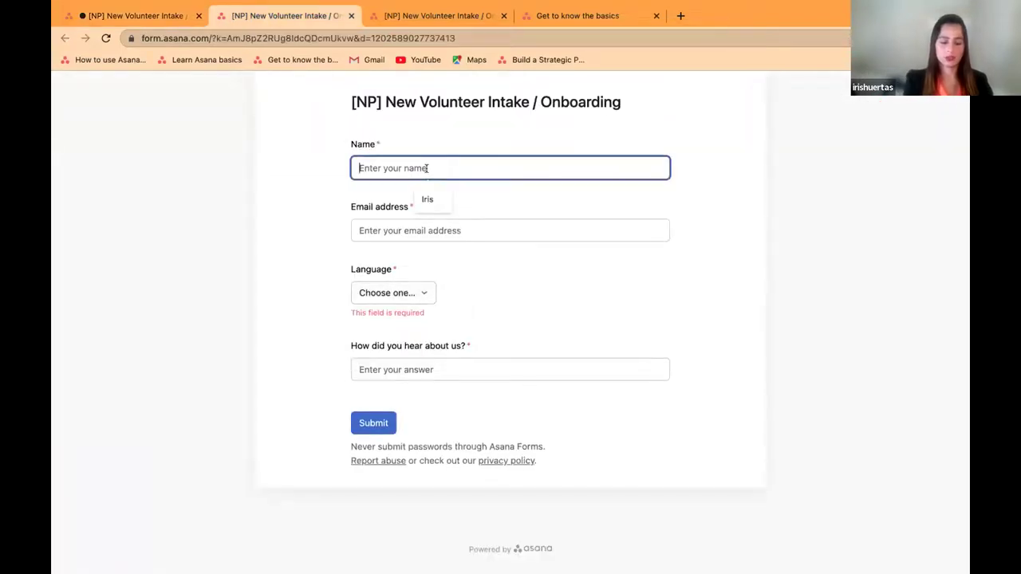
pyautogui.write('Dav')
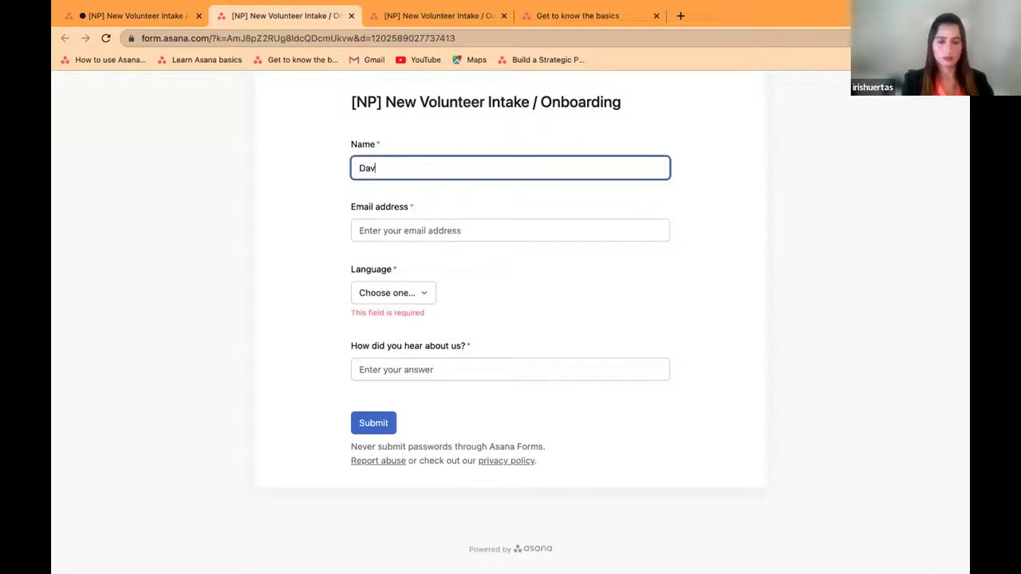
pyautogui.write('i')
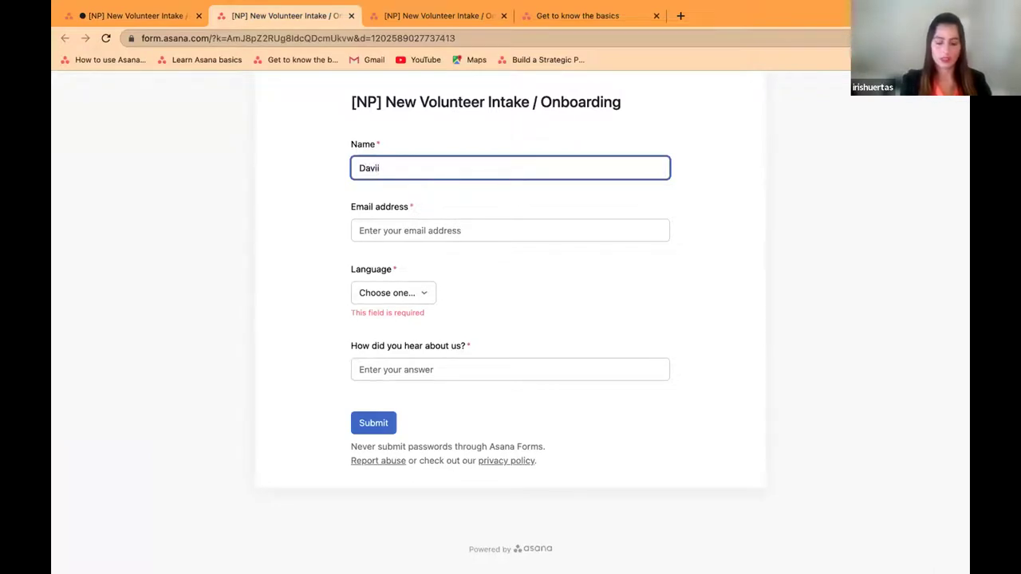
pyautogui.write('d')
pyautogui.click(405, 227)
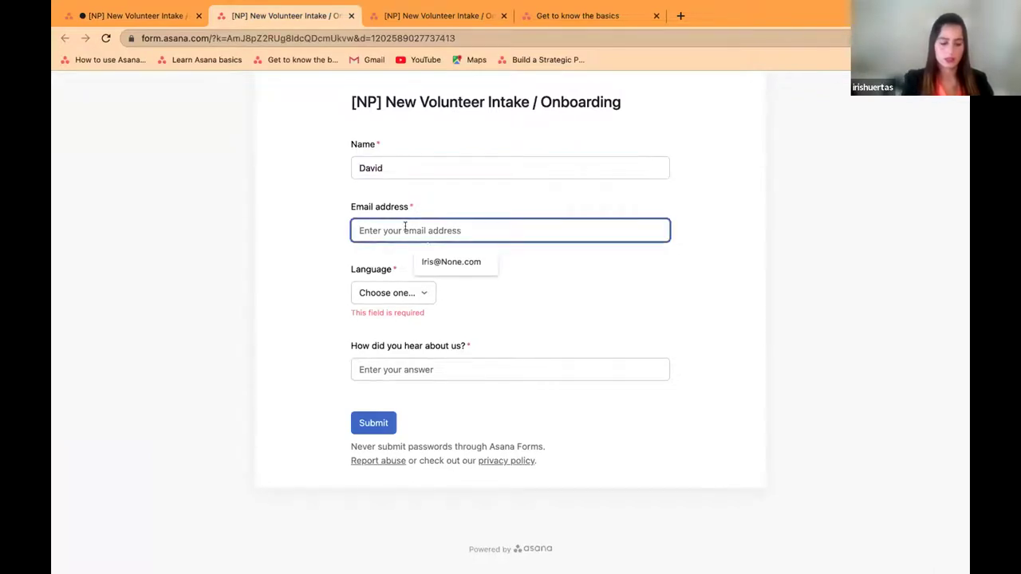
pyautogui.write('David@none')
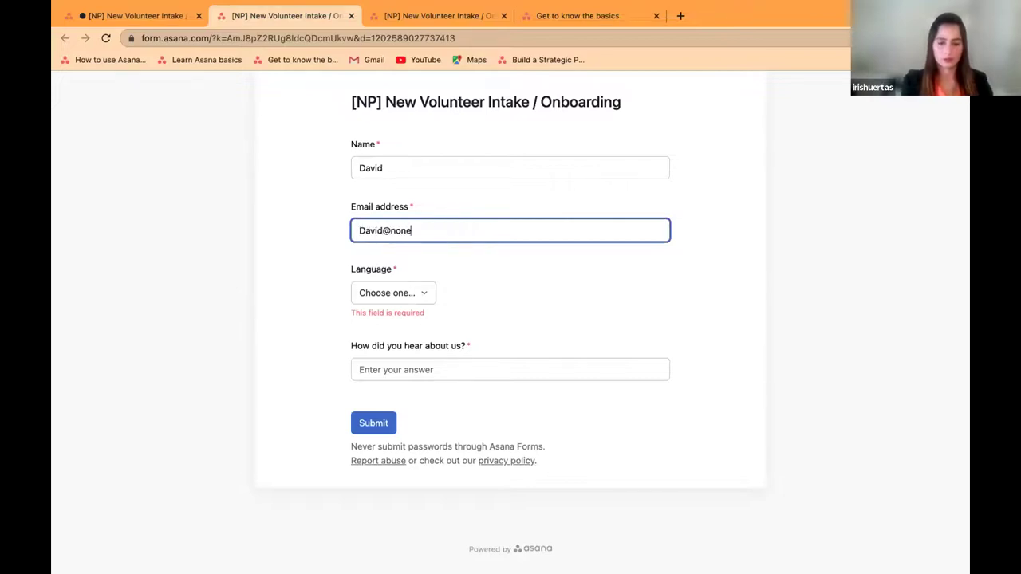
pyautogui.write('com')
# Step: Choose Spanish as the language and Techsoup as how they heard, then submit the form
pyautogui.click(376, 297)
pyautogui.click(379, 319)
pyautogui.click(394, 354)
pyautogui.click(453, 385)
pyautogui.click(376, 408)
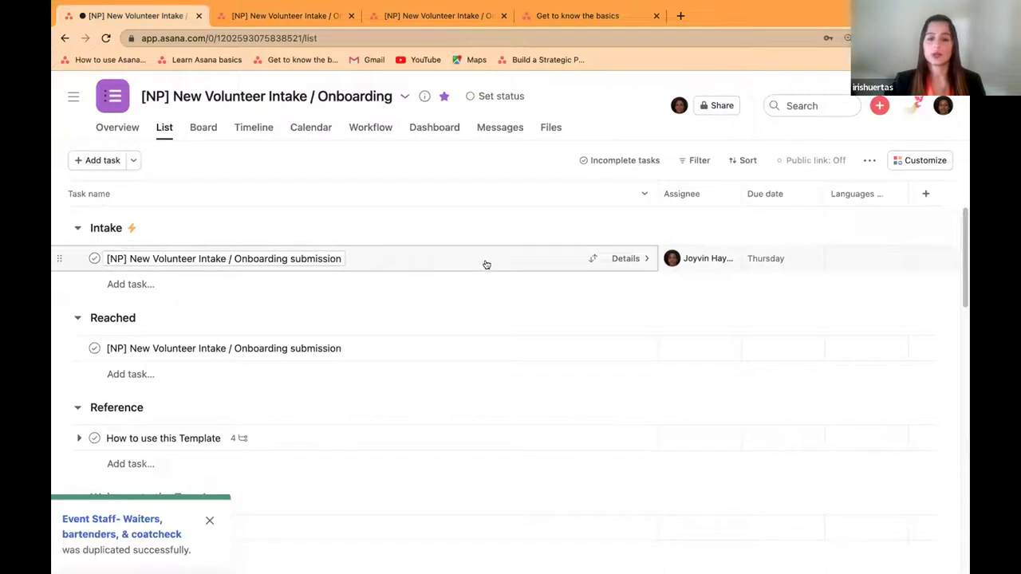
# Step: Review the new submission under Intake in List view, auto-assigned to a teammate and due Thursday
pyautogui.moveTo(694, 263)
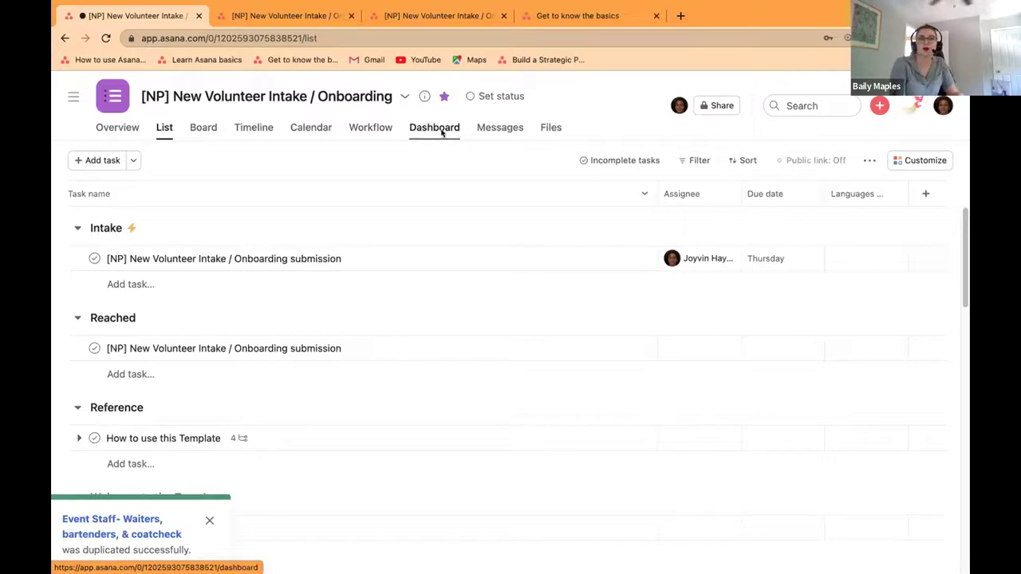
# Step: In board view, move the new submission from Intake to Reached and show its earlier activity updates
pyautogui.click(201, 130)
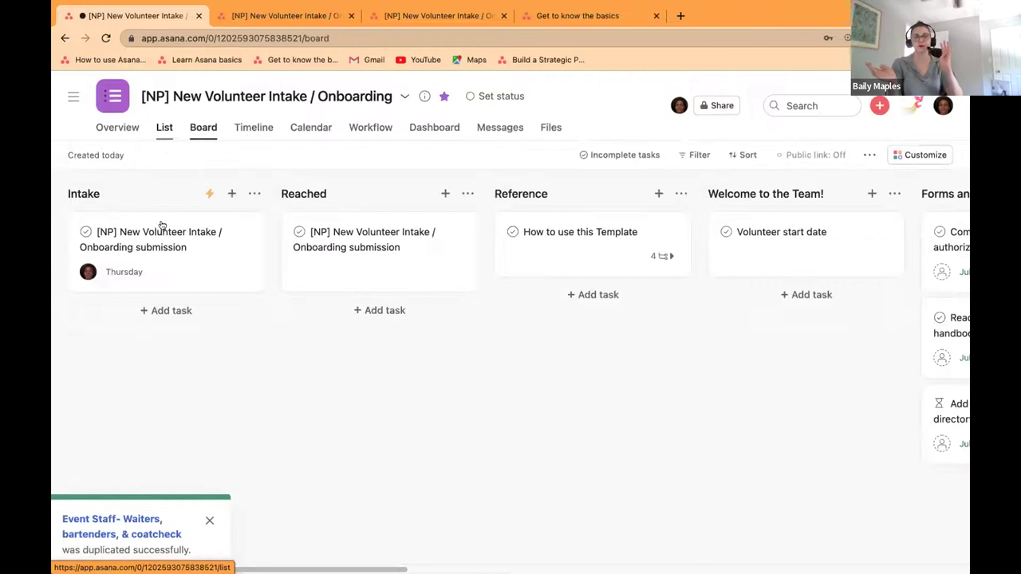
pyautogui.moveTo(159, 240); pyautogui.dragTo(467, 244)
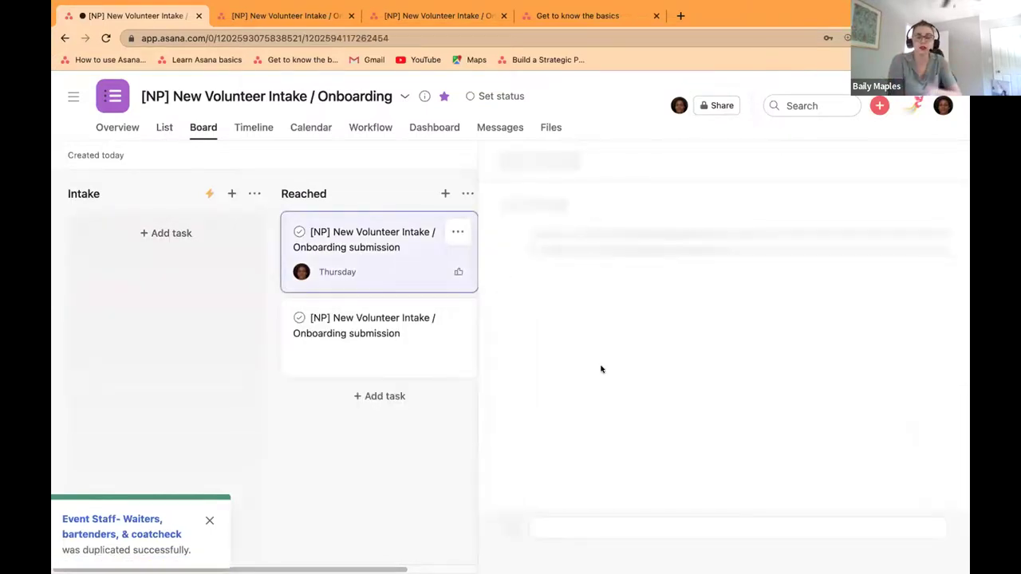
pyautogui.scroll(-5, 650, 386)
pyautogui.click(567, 407)
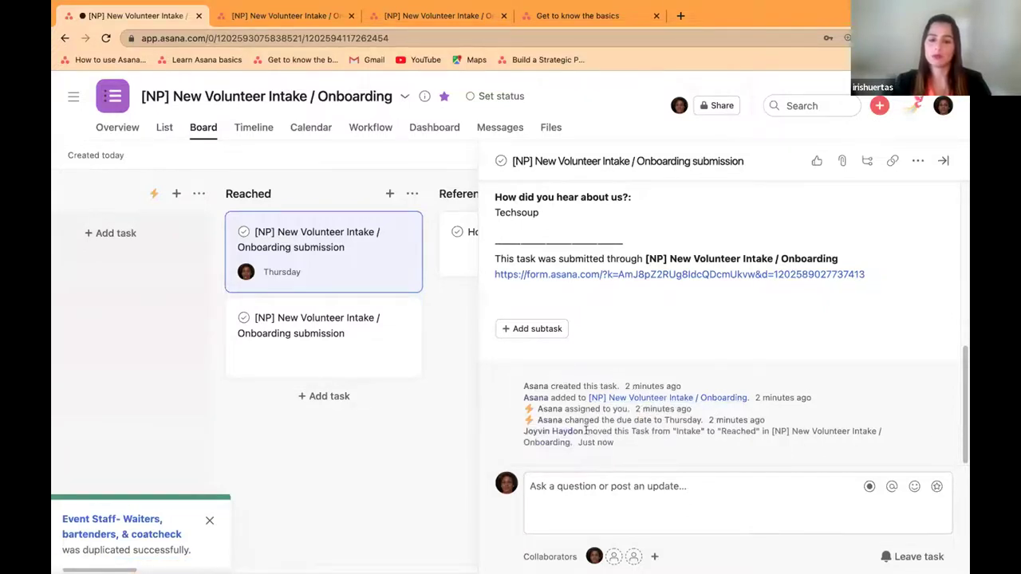
# Step: Compare the older submission's details, then return to the new submission's activity history
pyautogui.click(335, 333)
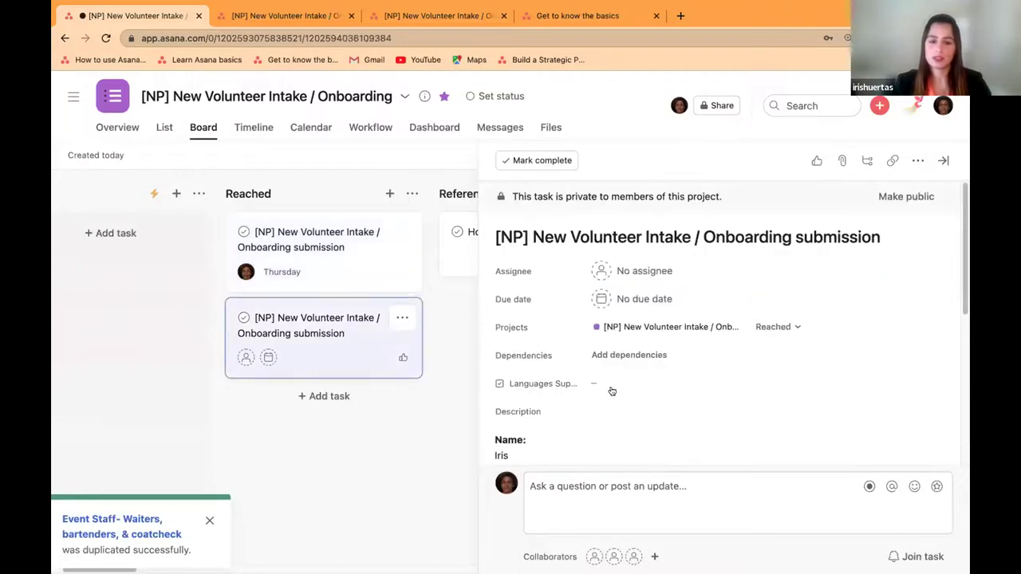
pyautogui.scroll(-10, 625, 395)
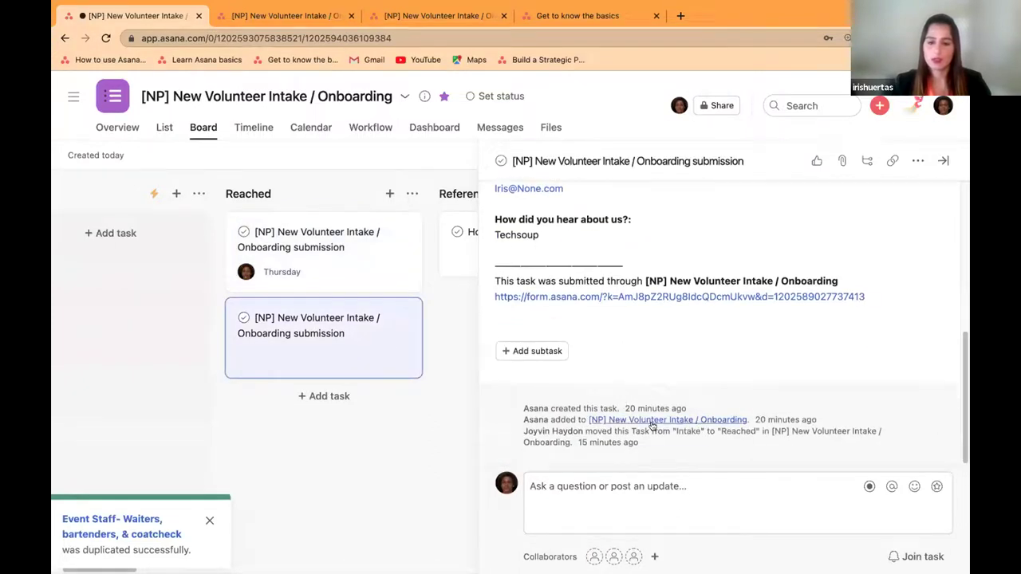
pyautogui.click(307, 269)
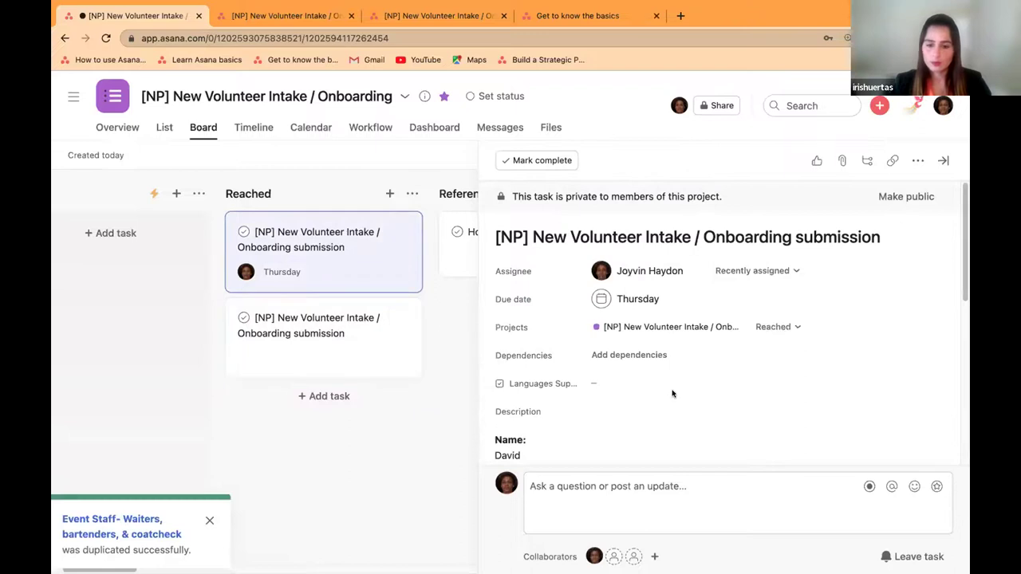
pyautogui.scroll(-3, 667, 391)
pyautogui.scroll(-3, 658, 393)
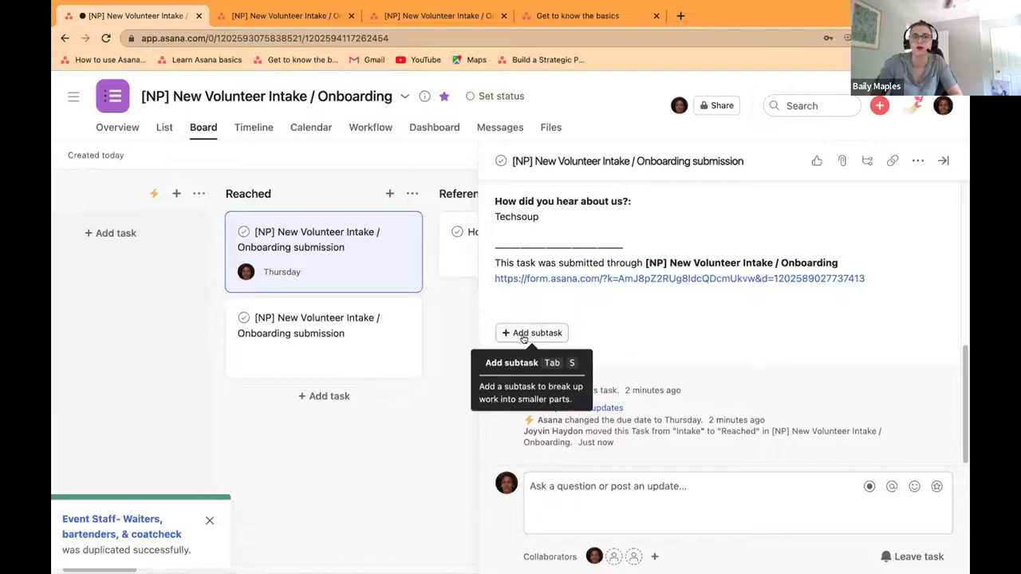
# Step: Review the volunteer intake project dashboard charts and begin adding a new chart
pyautogui.click(419, 130)
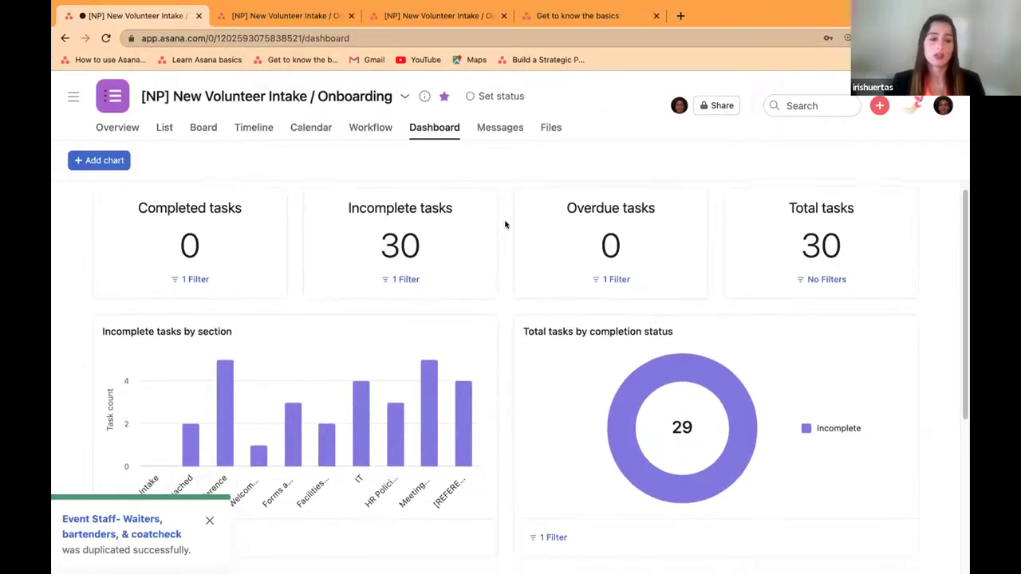
pyautogui.scroll(-2, 504, 228)
pyautogui.scroll(-1, 505, 229)
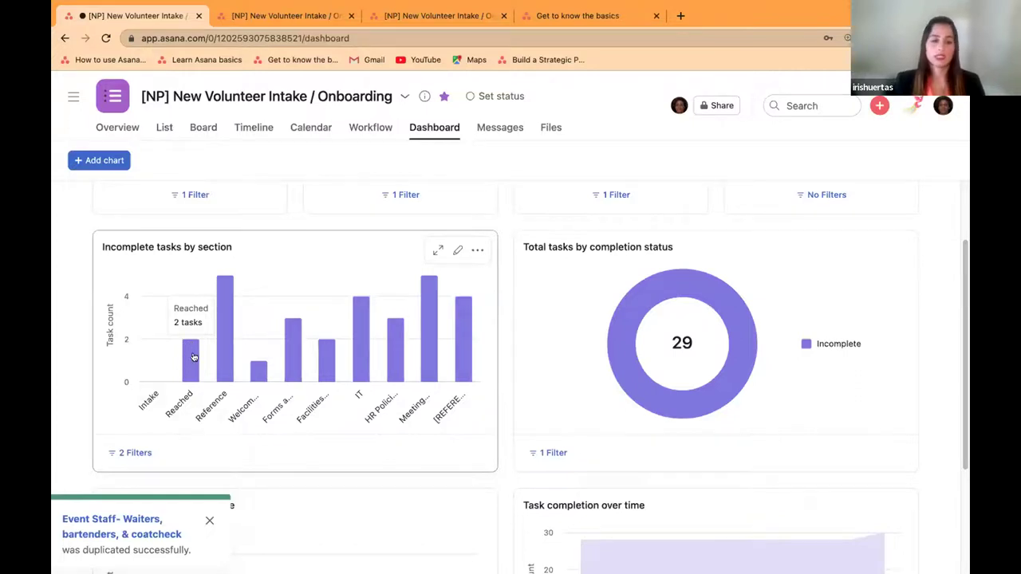
pyautogui.click(106, 161)
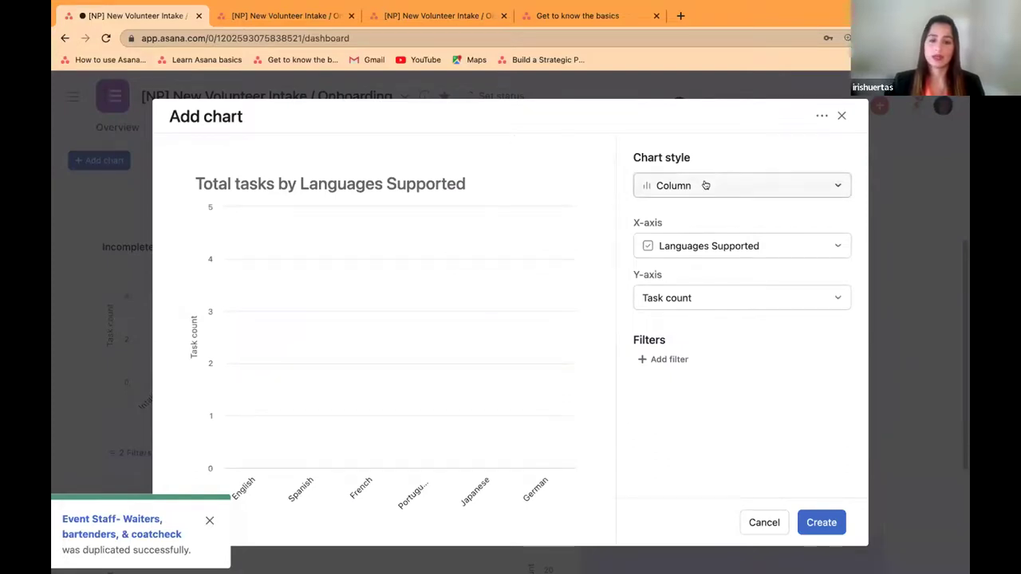
# Step: Look through the chart style, X-axis, Y-axis and filter options without changing them
pyautogui.click(706, 186)
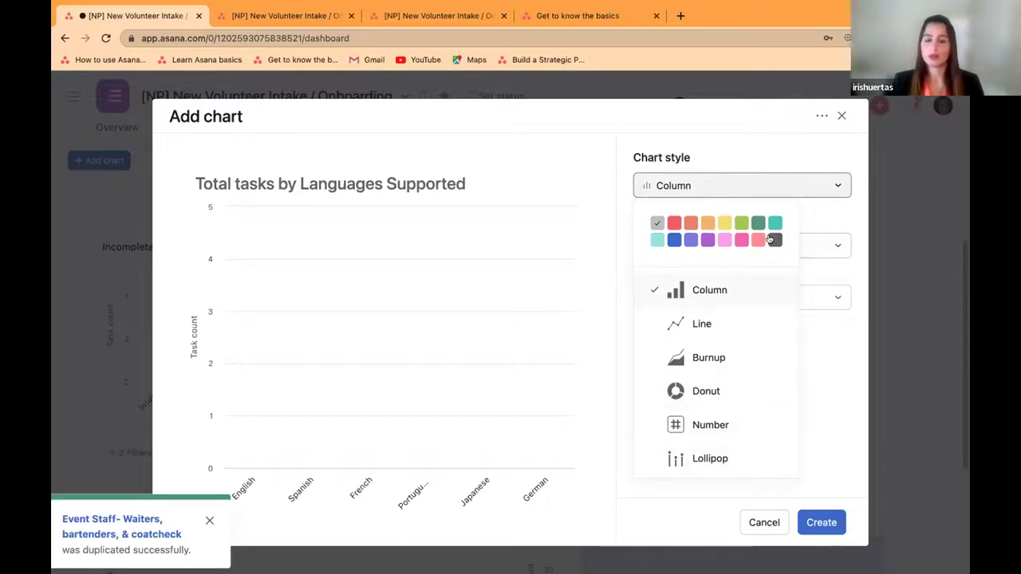
pyautogui.click(835, 244)
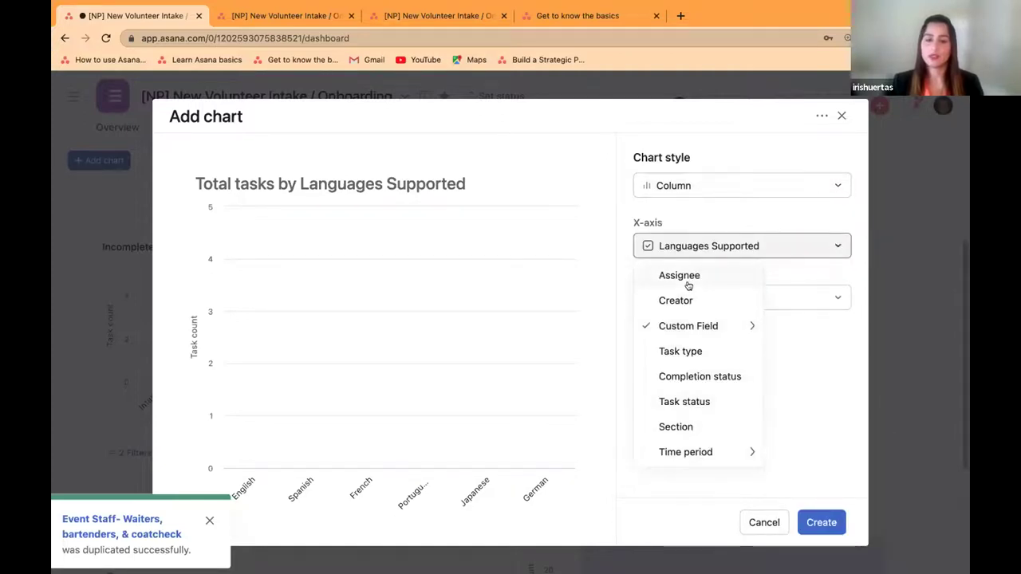
pyautogui.click(813, 300)
pyautogui.click(809, 297)
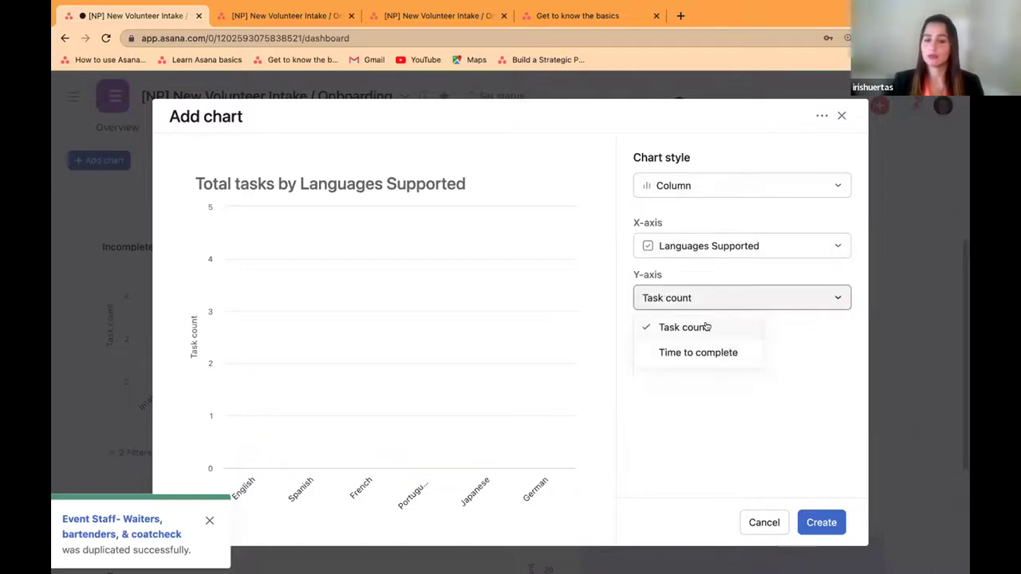
pyautogui.click(813, 342)
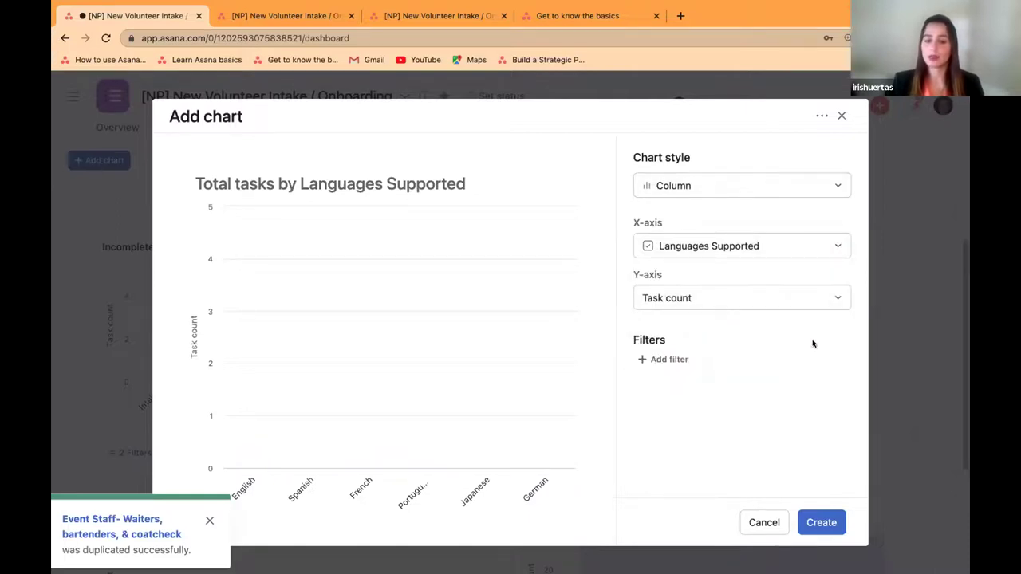
pyautogui.click(651, 359)
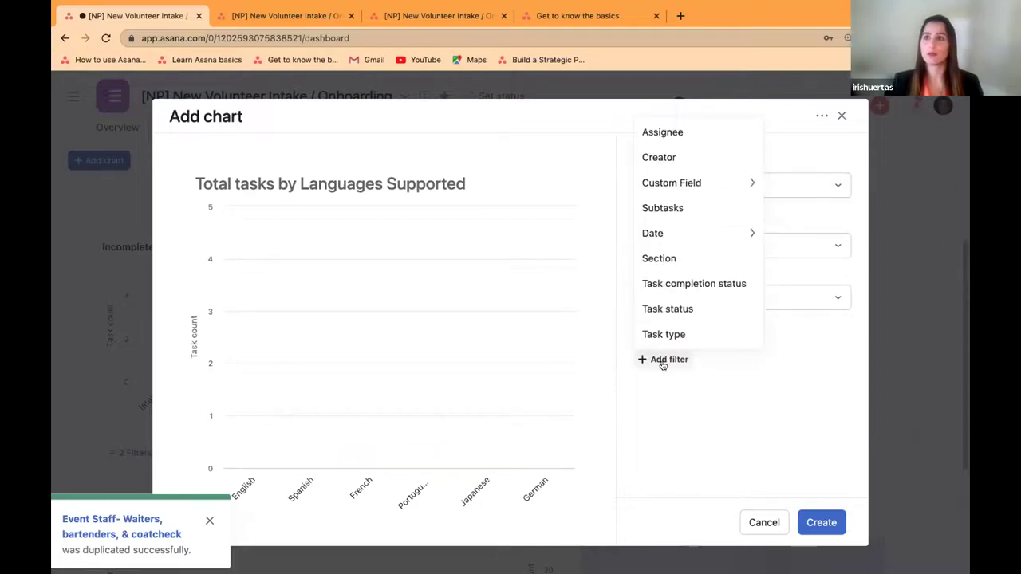
pyautogui.click(730, 396)
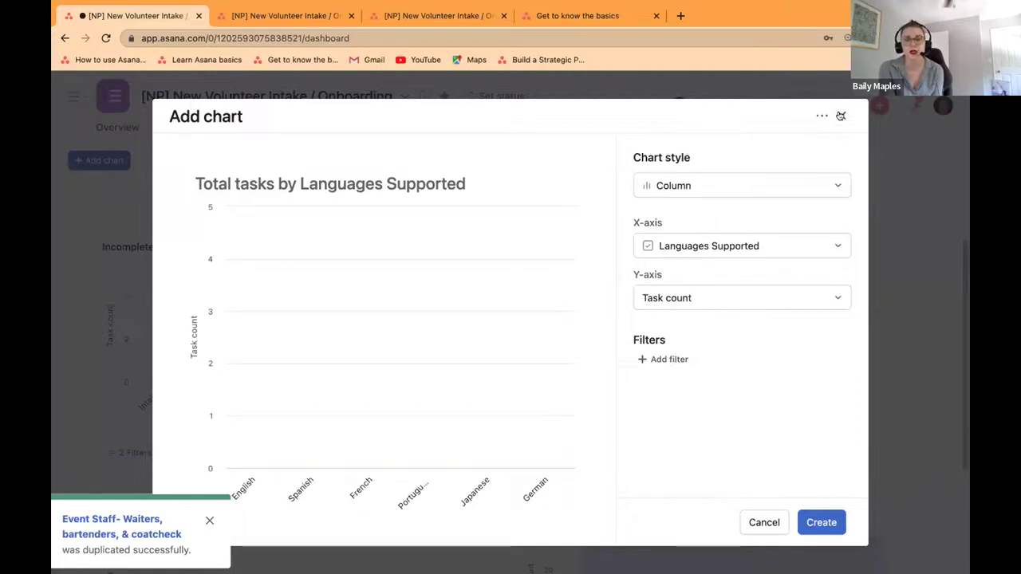
# Step: Chart average time to complete by assignee and add the chart to the dashboard
pyautogui.click(731, 303)
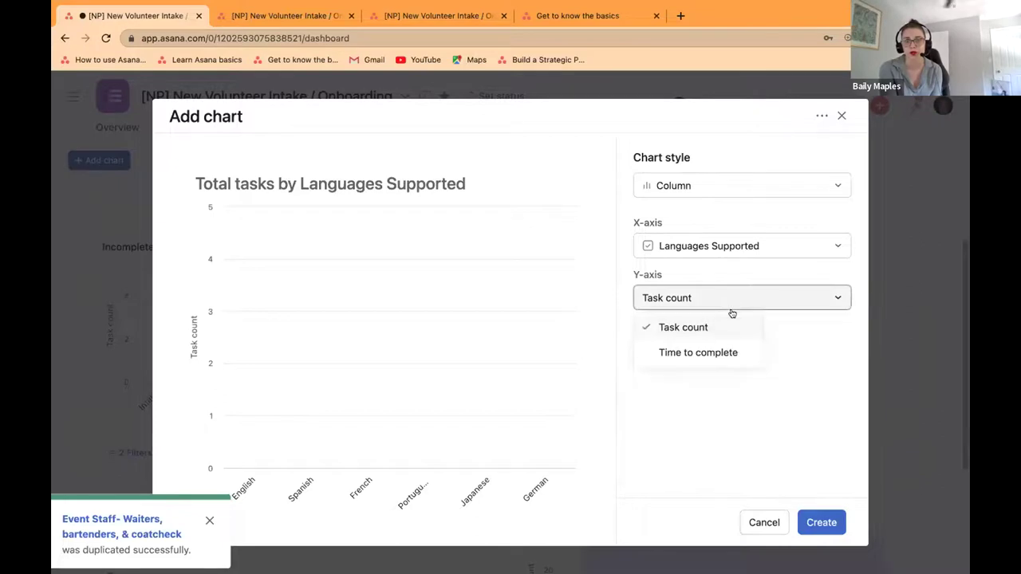
pyautogui.click(696, 352)
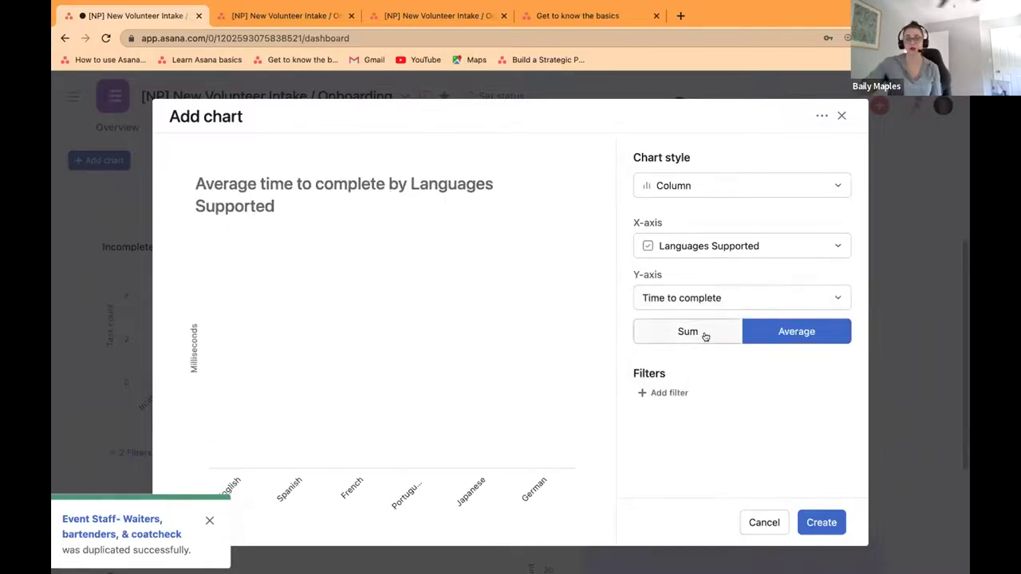
pyautogui.click(739, 246)
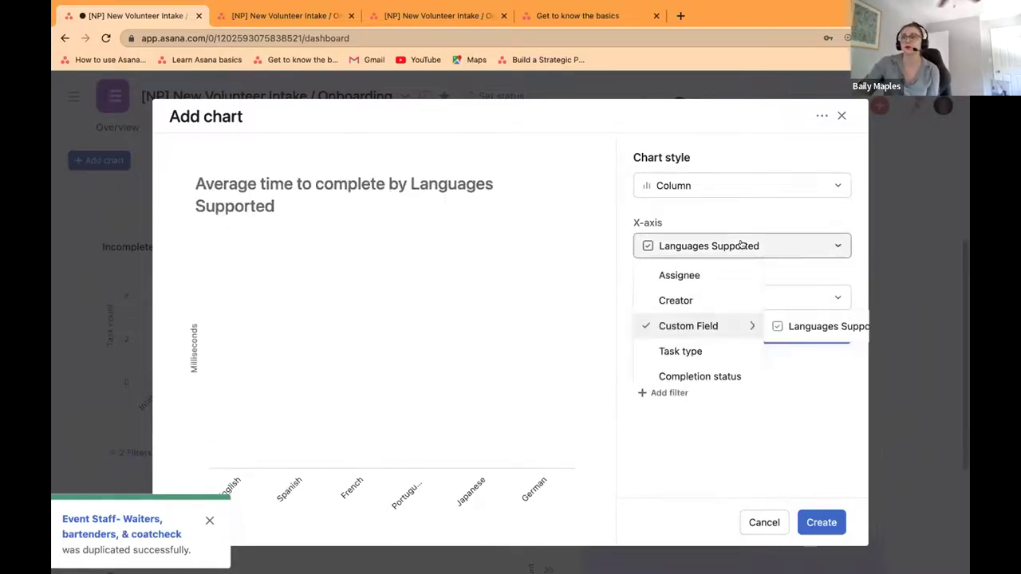
pyautogui.click(713, 277)
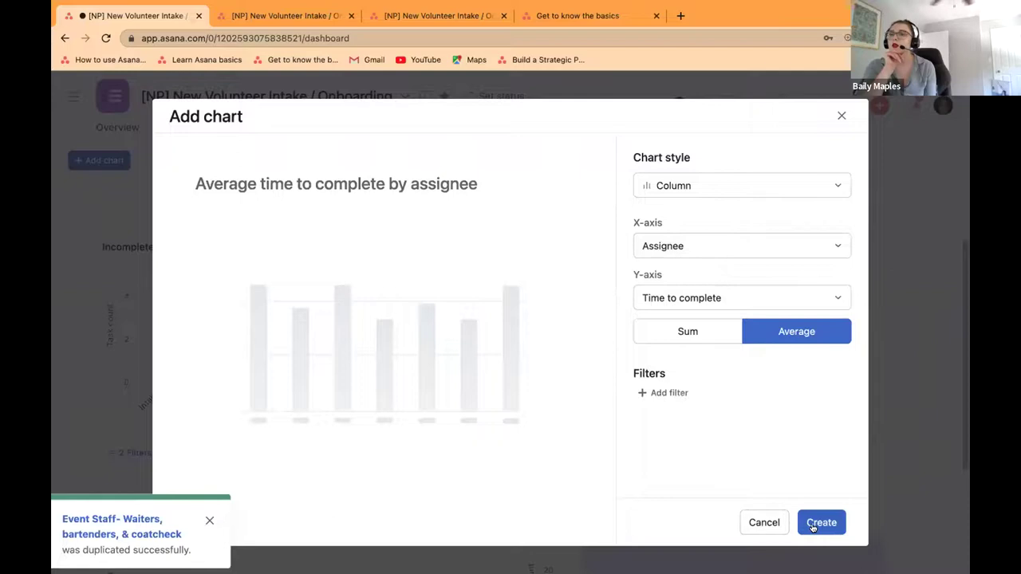
pyautogui.click(764, 522)
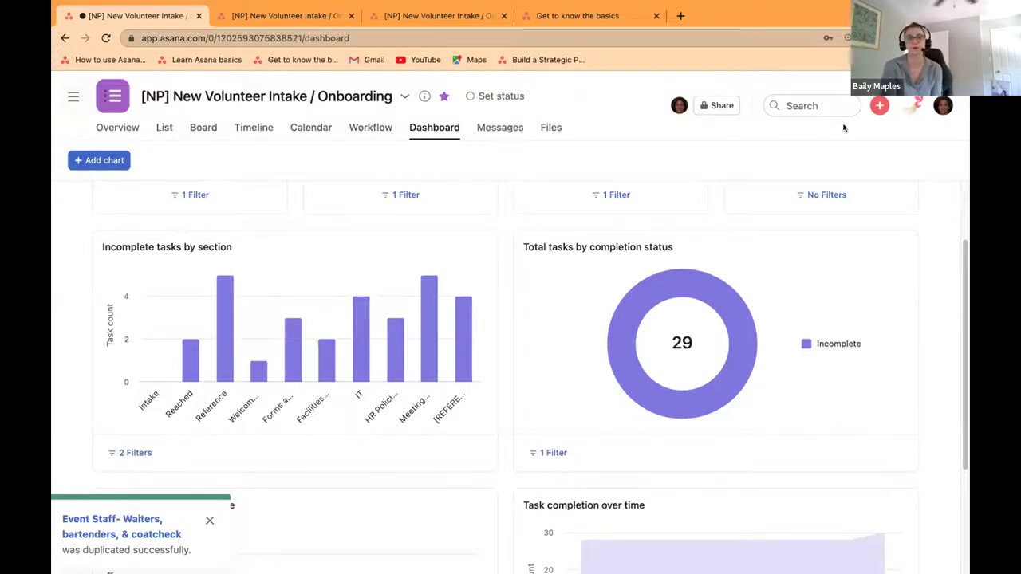
# Step: Bring up the quick-create menu offering Task, Project, Message, Team and Invite
pyautogui.click(880, 105)
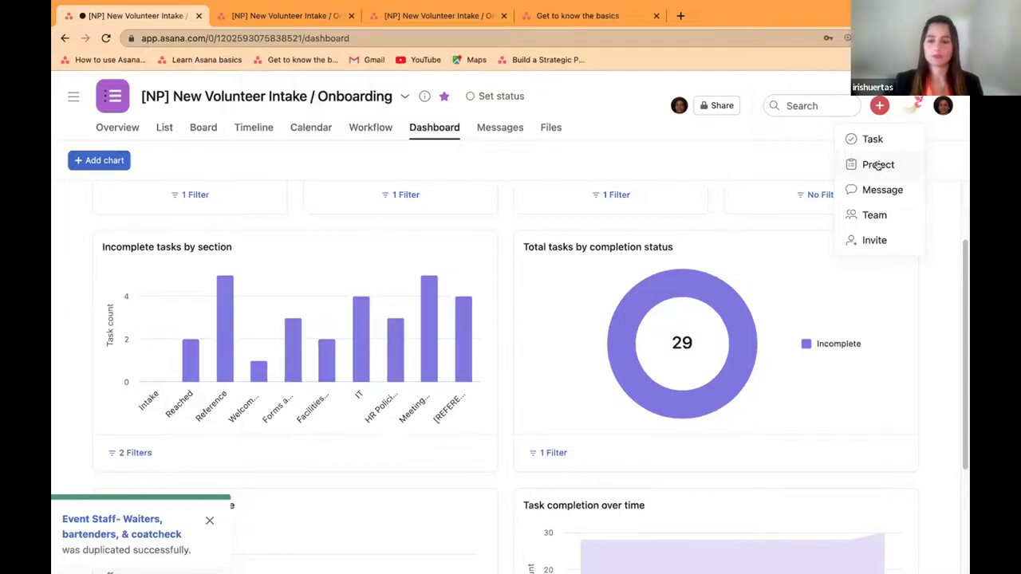
# Step: Create a blank project named 'Grant Tracking' and open it in list view
pyautogui.click(877, 165)
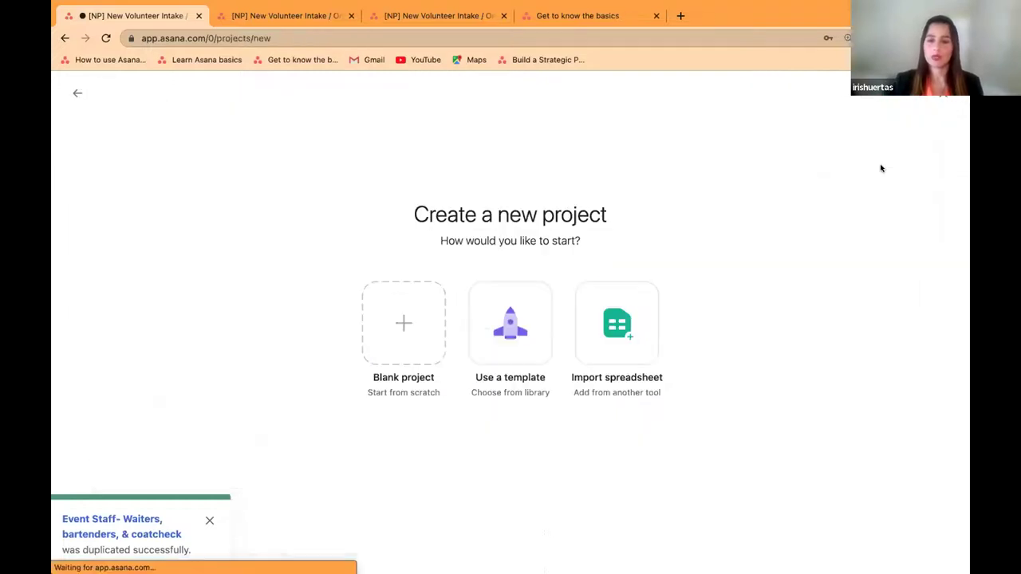
pyautogui.click(502, 316)
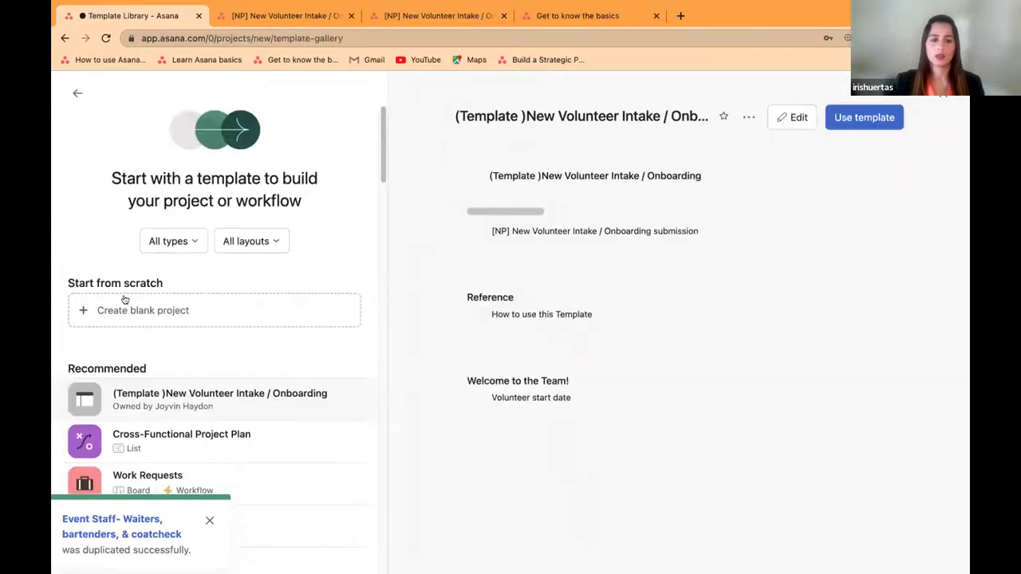
pyautogui.click(214, 310)
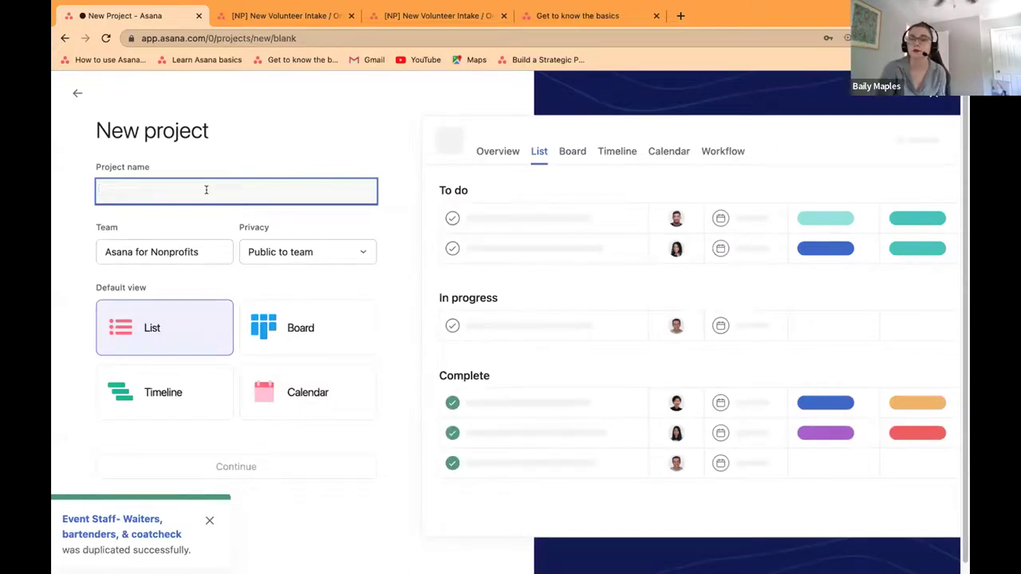
pyautogui.write('Grant')
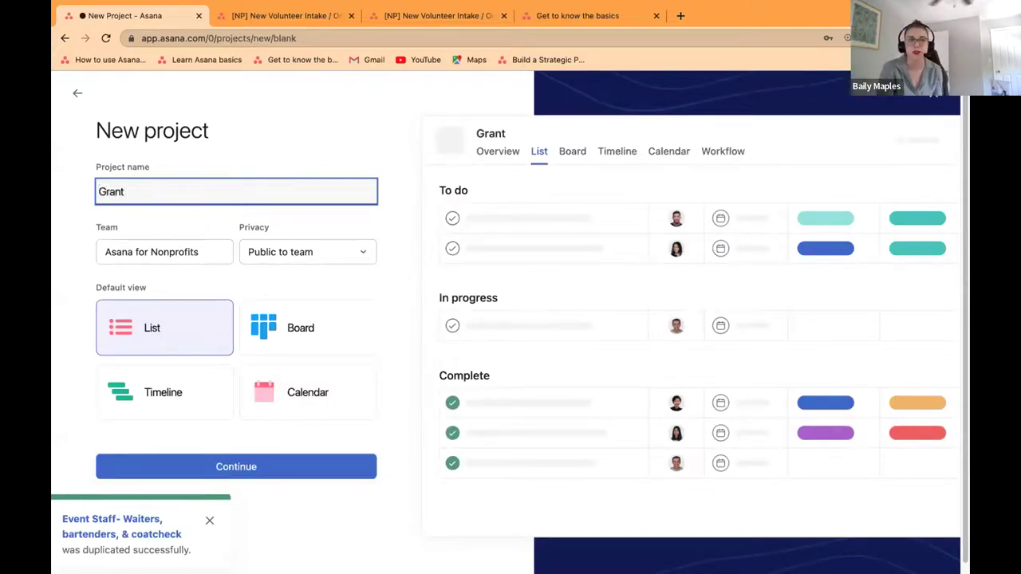
pyautogui.write(' Trackin')
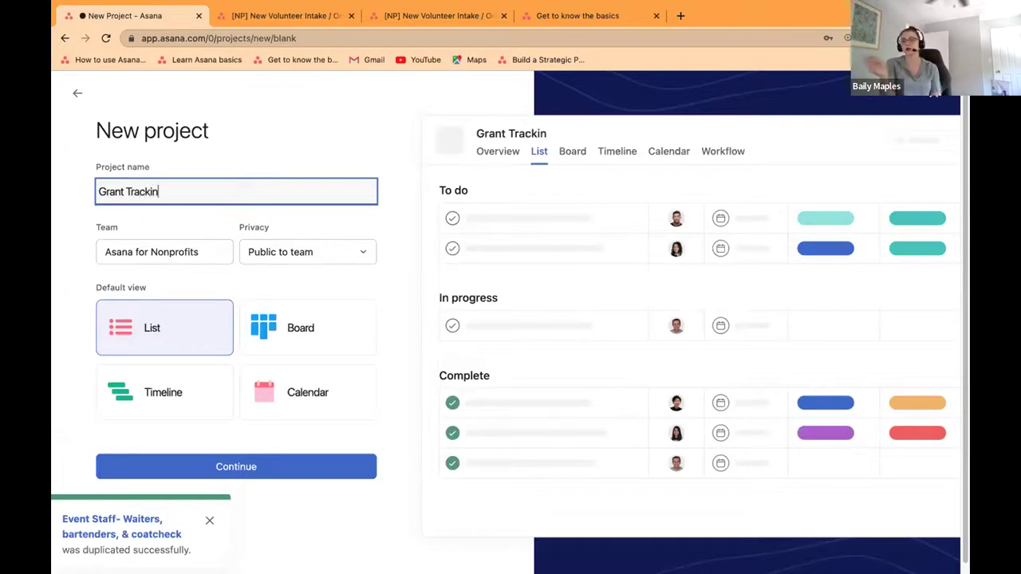
pyautogui.write('g')
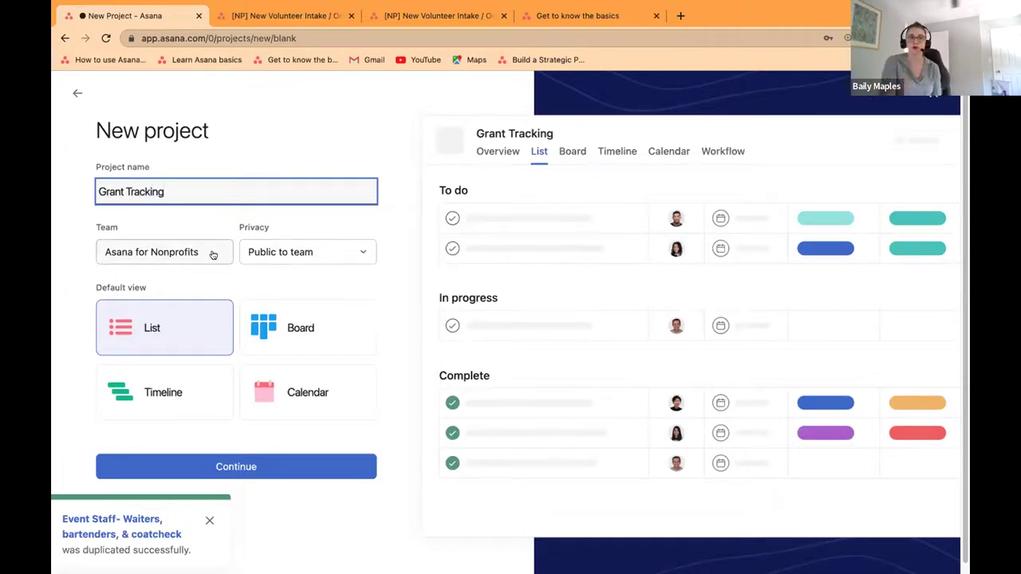
pyautogui.click(246, 468)
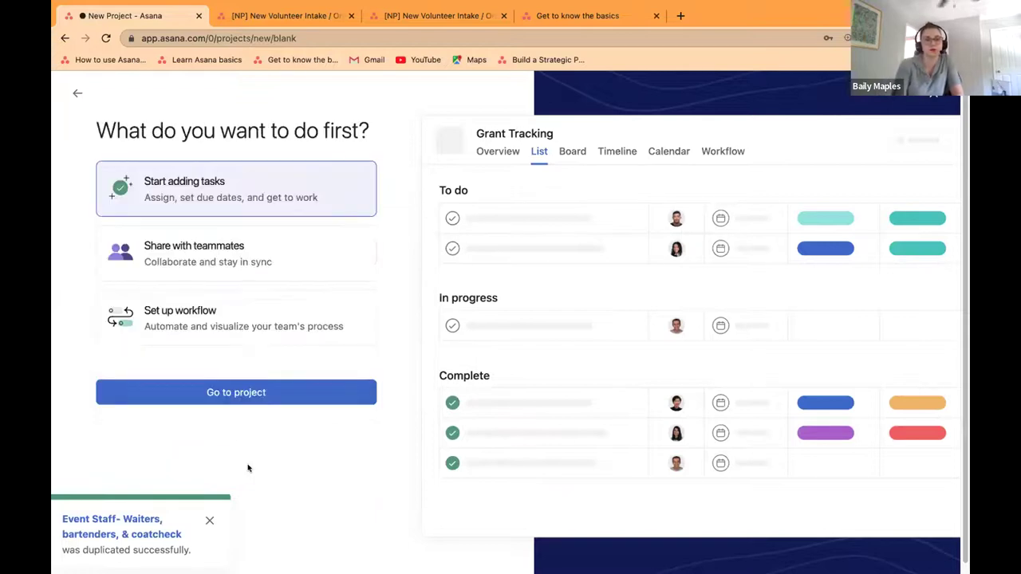
pyautogui.click(244, 185)
pyautogui.click(273, 392)
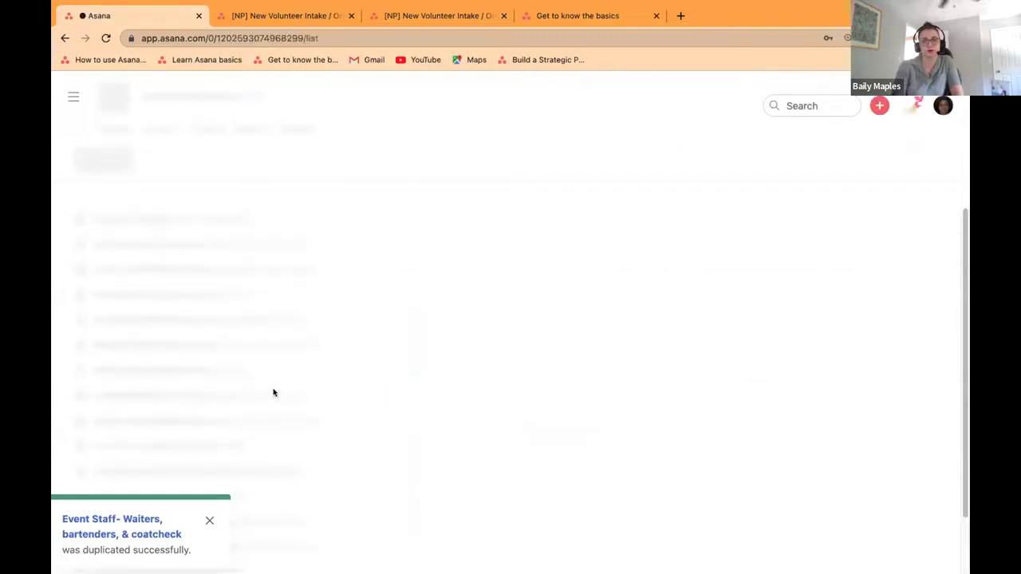
# Step: Browse the project template gallery, looking over its type and layout filters
pyautogui.click(879, 106)
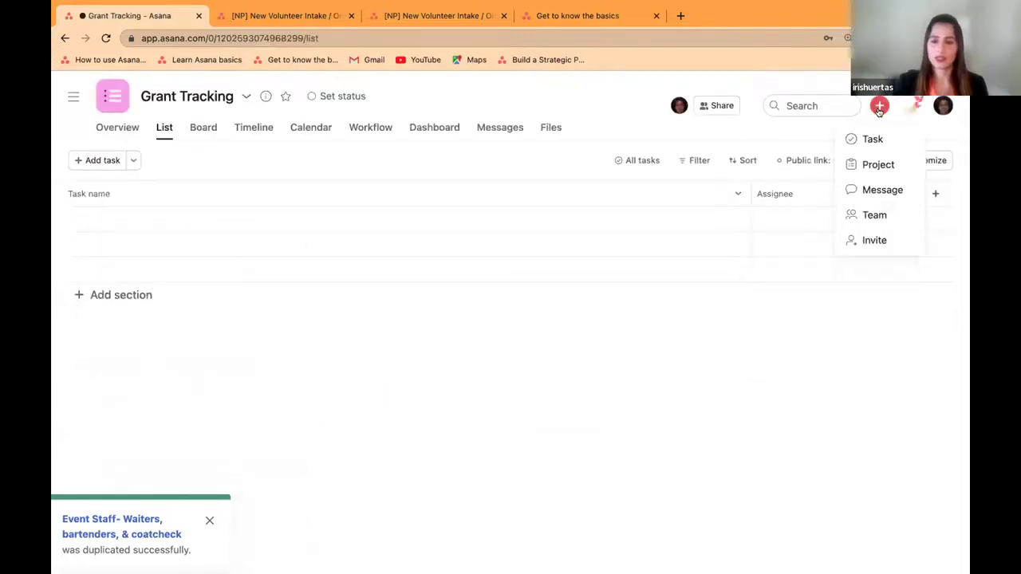
pyautogui.click(878, 165)
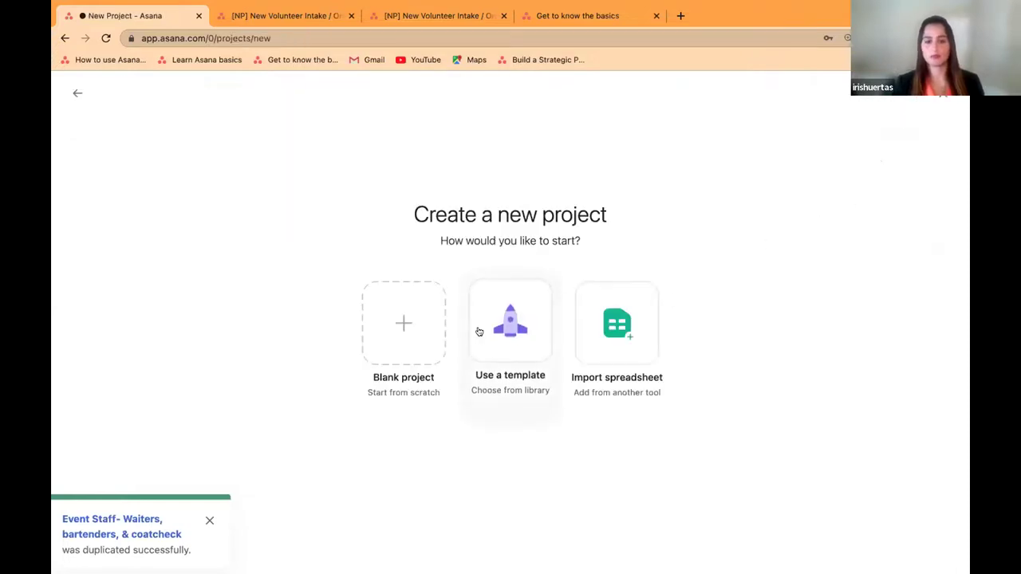
pyautogui.click(524, 308)
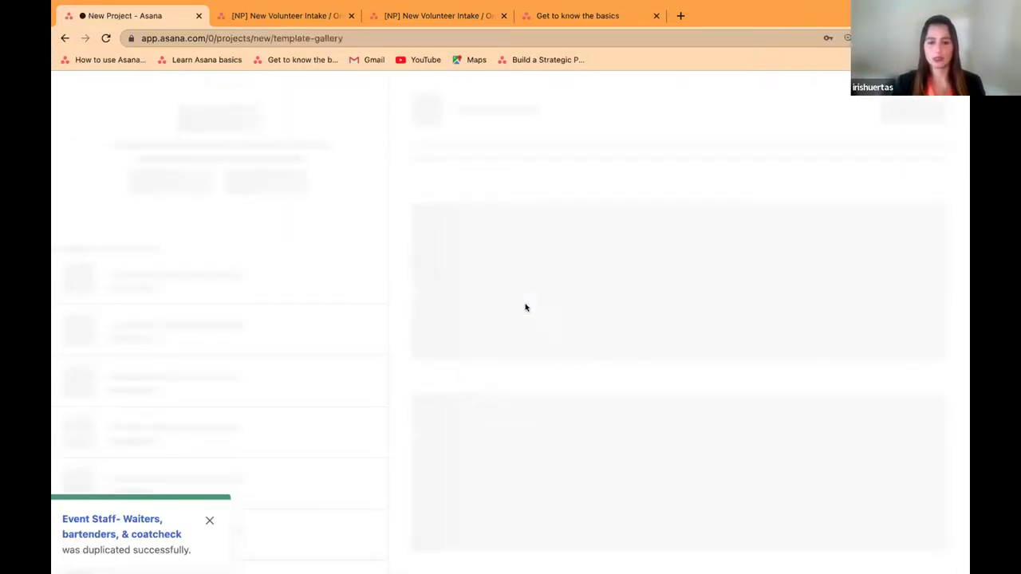
pyautogui.click(182, 240)
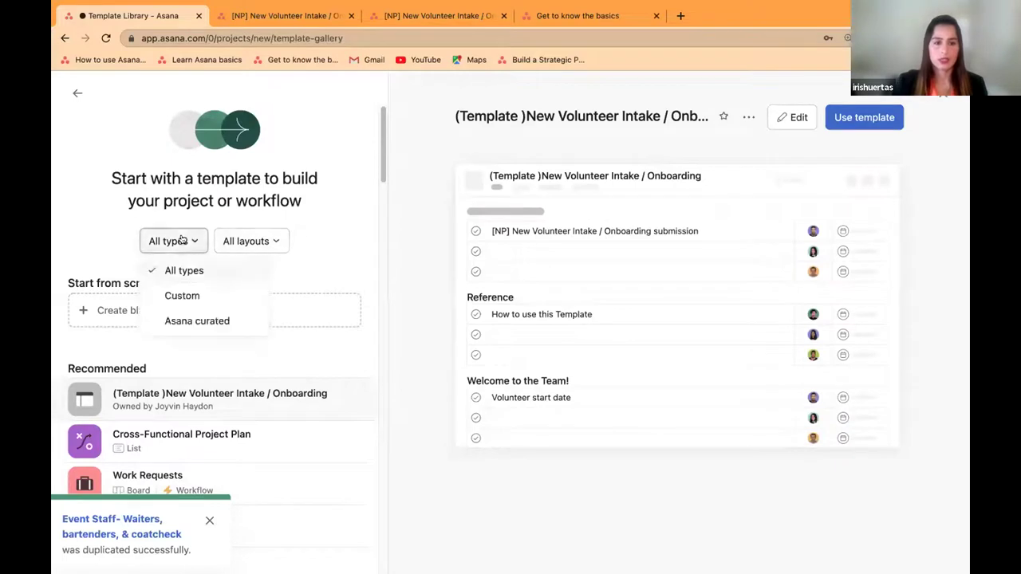
pyautogui.click(264, 245)
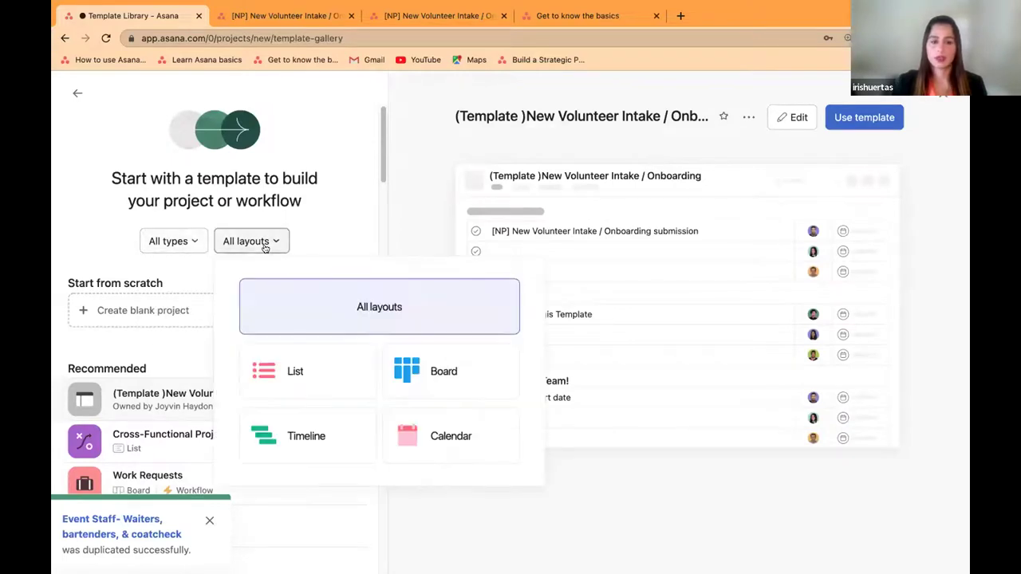
pyautogui.click(150, 345)
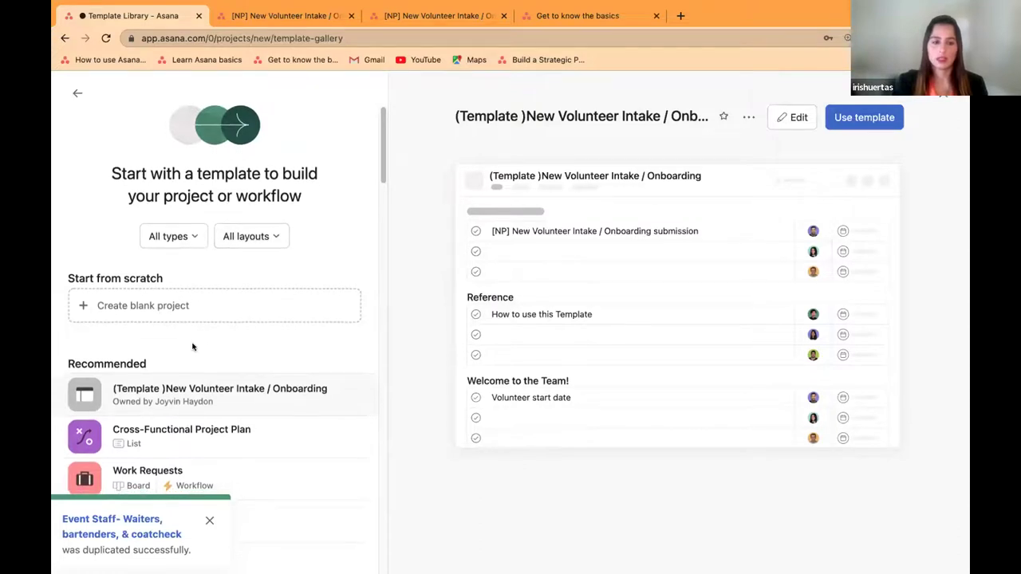
pyautogui.scroll(-1, 208, 347)
pyautogui.scroll(-4, 231, 348)
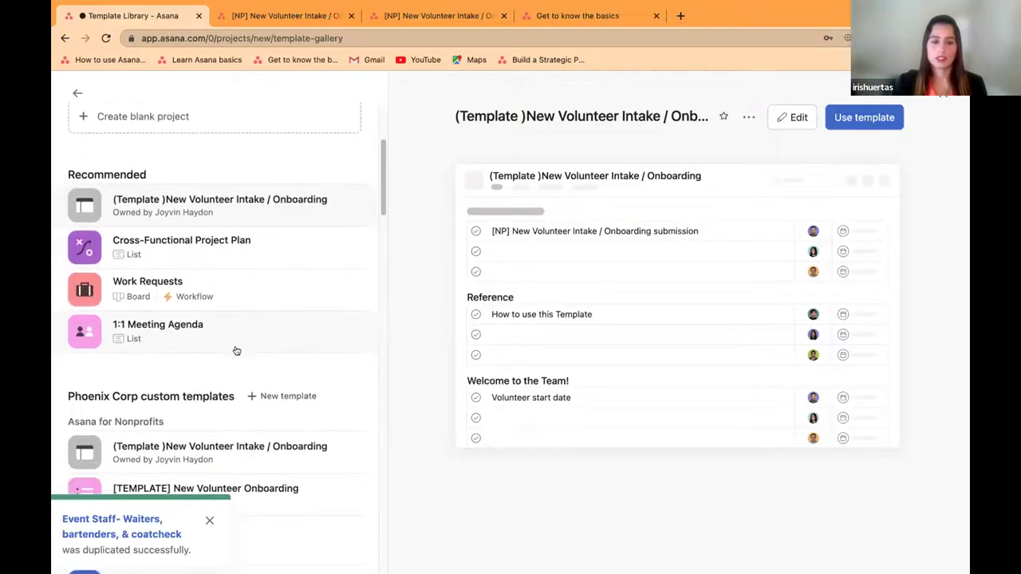
pyautogui.scroll(-6, 235, 353)
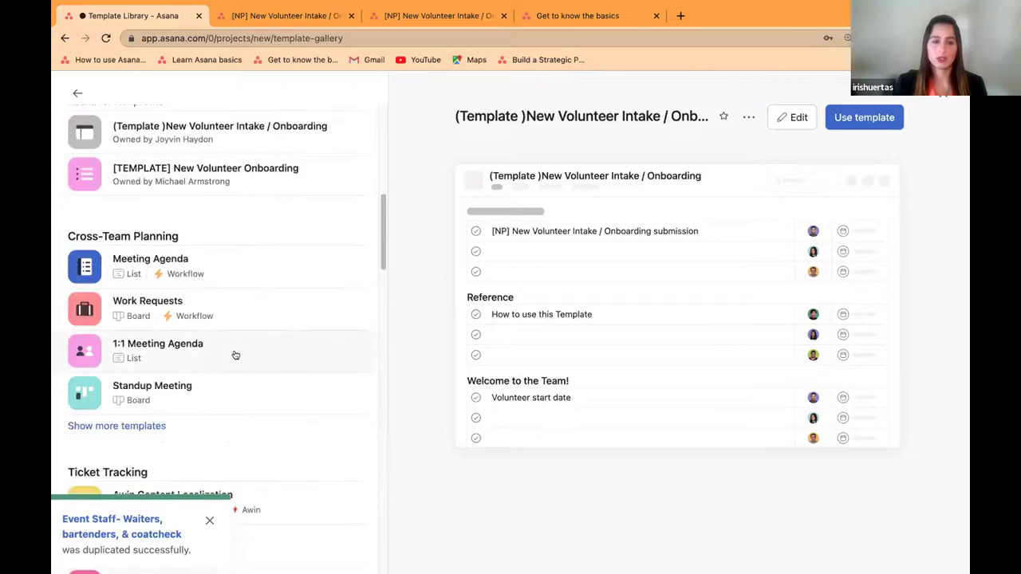
pyautogui.scroll(-6, 235, 355)
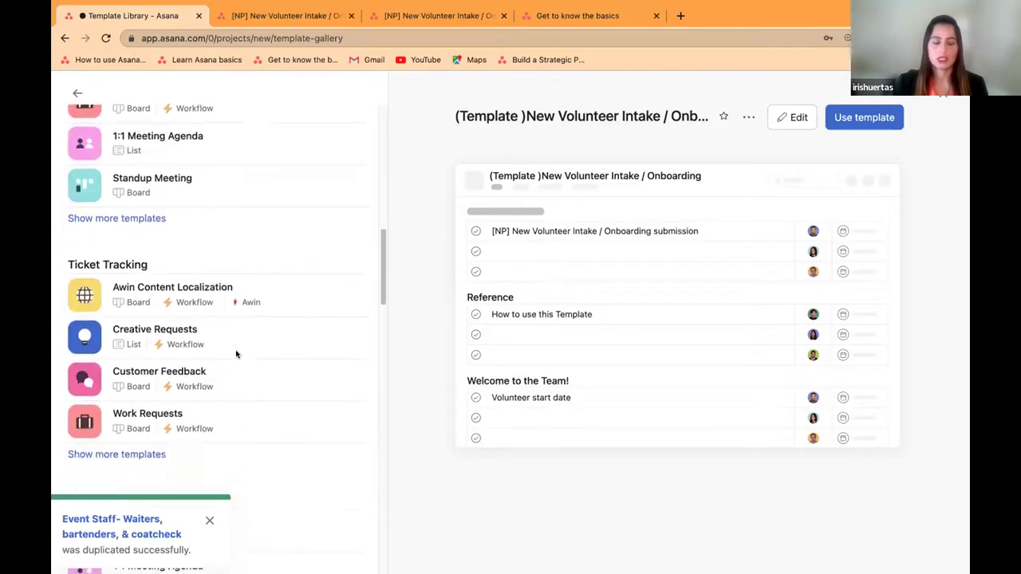
pyautogui.scroll(-1, 237, 358)
pyautogui.scroll(-1, 239, 361)
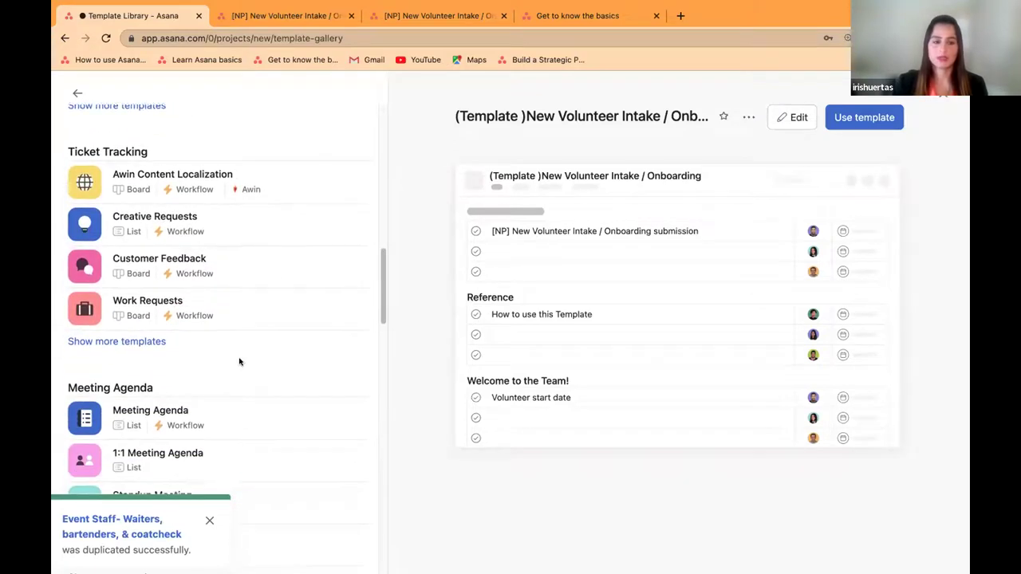
pyautogui.scroll(1, 240, 359)
pyautogui.scroll(10, 239, 359)
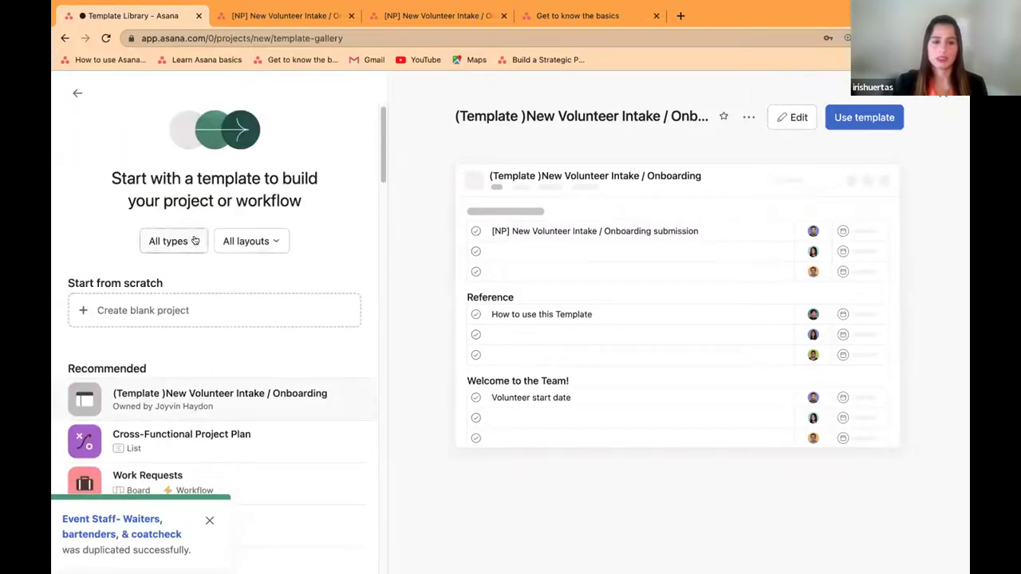
# Step: Filter templates to Custom type and the Nonprofit Operations team, which shows none
pyautogui.click(194, 240)
pyautogui.click(212, 297)
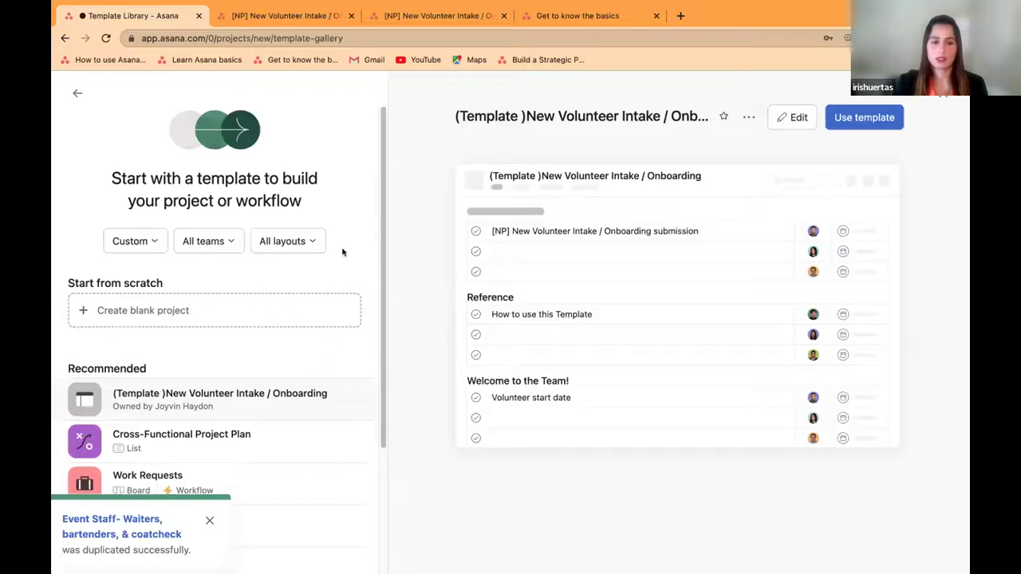
pyautogui.click(213, 243)
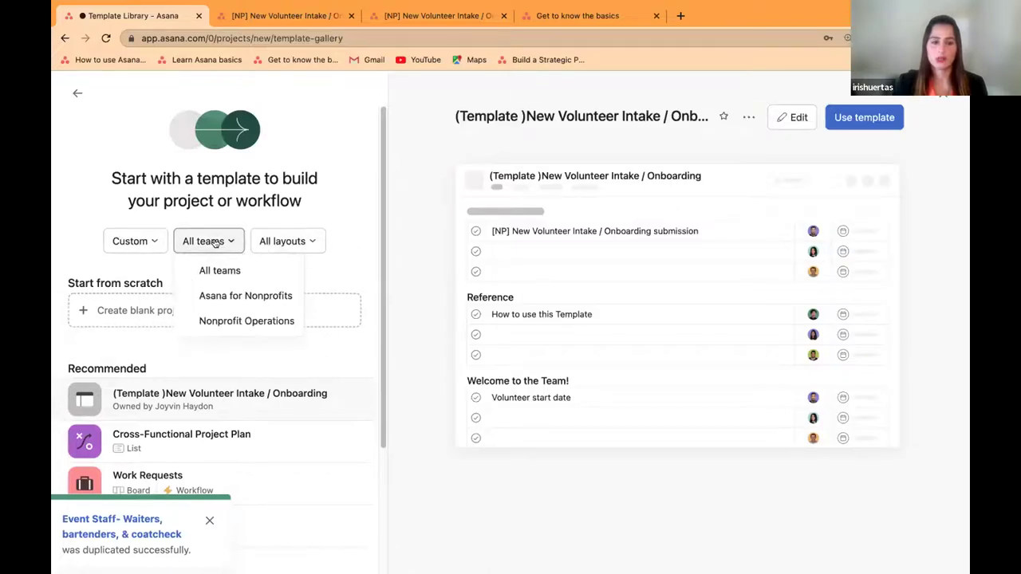
pyautogui.click(239, 320)
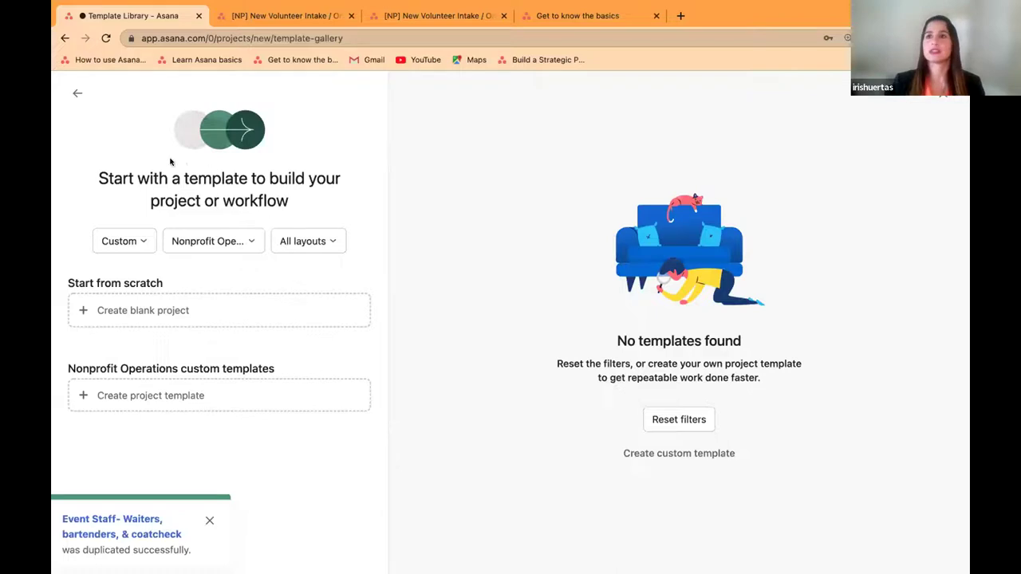
# Step: Leave project creation and return to the Asana Home page
pyautogui.click(75, 91)
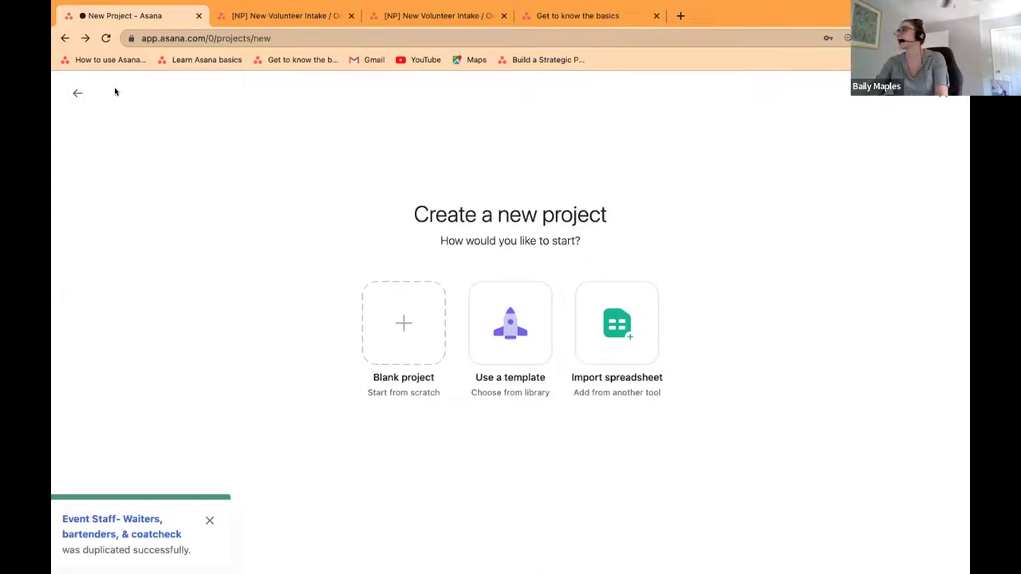
pyautogui.click(75, 93)
pyautogui.click(72, 94)
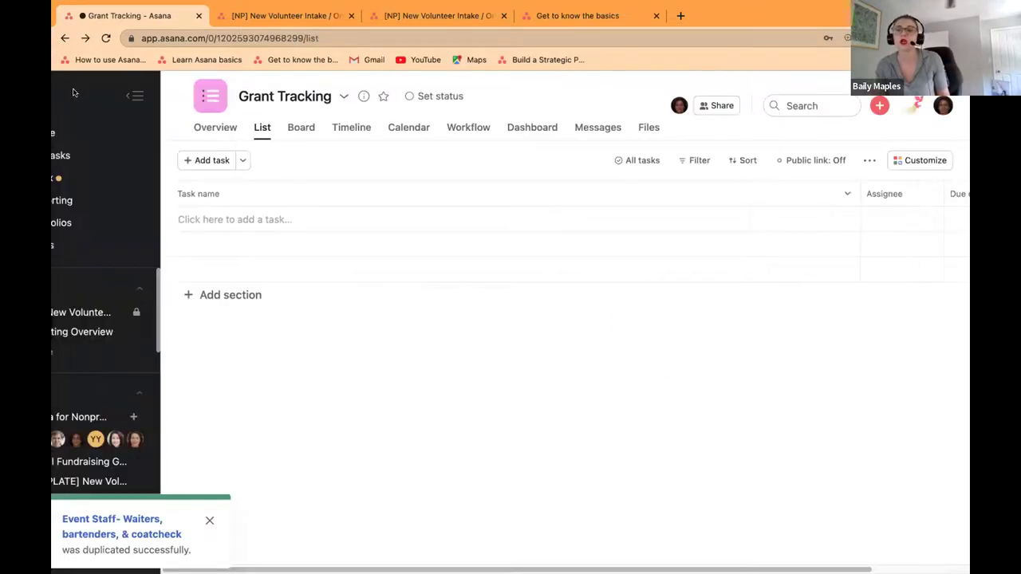
pyautogui.click(100, 132)
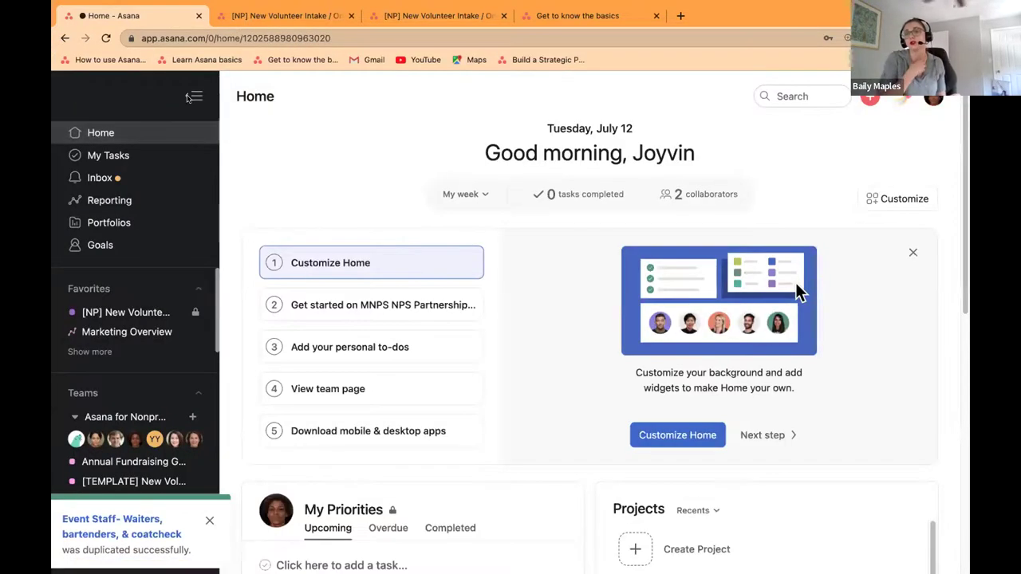
# Step: Collapse the sidebar to view My Priorities, then close both New Volunteer Intake tabs
pyautogui.click(193, 97)
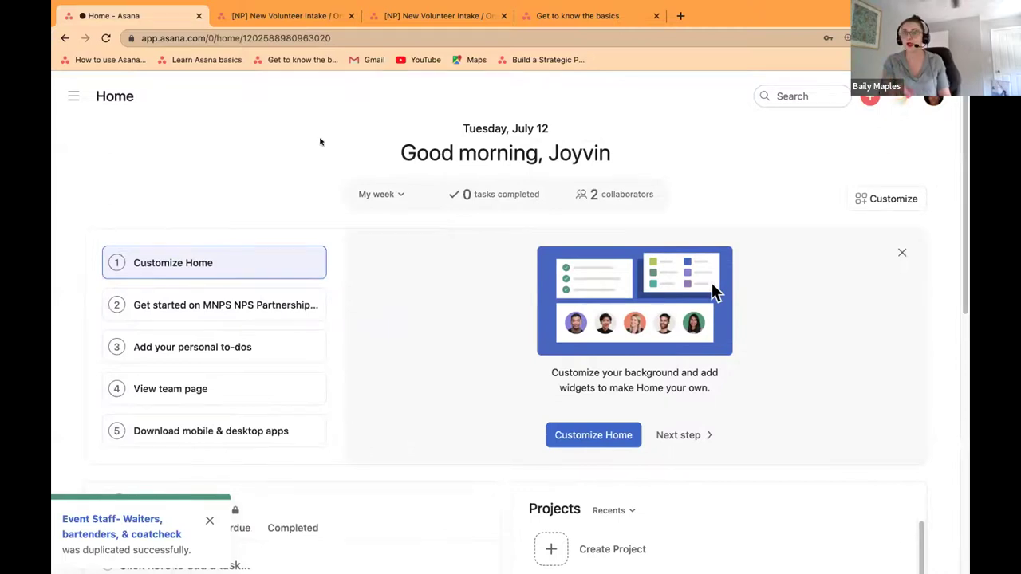
pyautogui.scroll(-3, 323, 144)
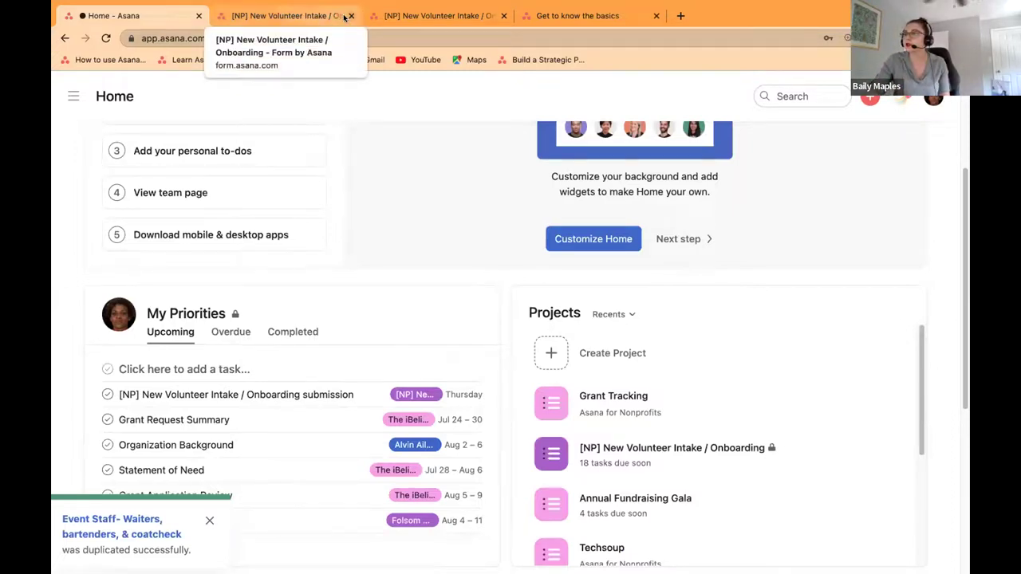
pyautogui.click(351, 16)
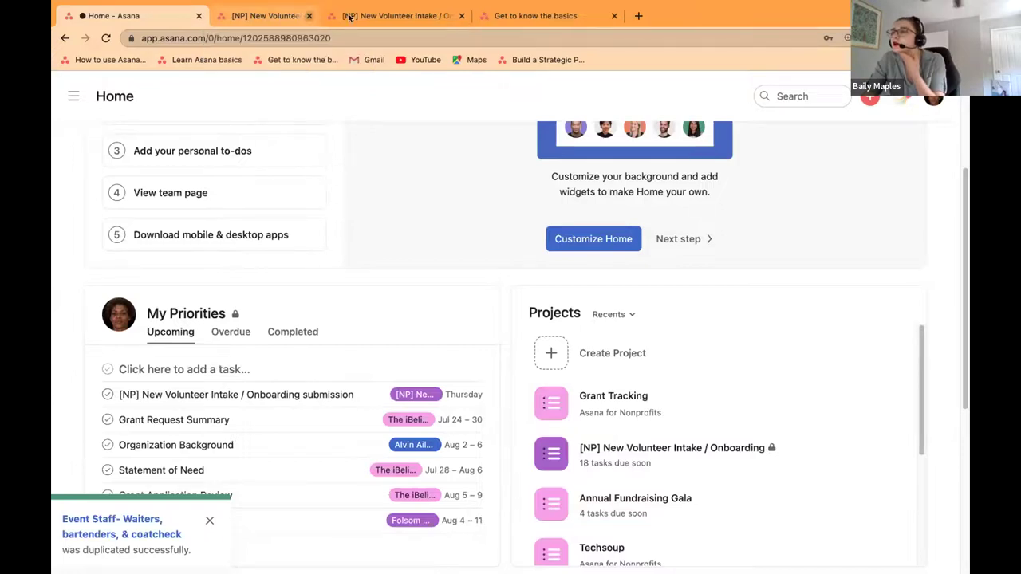
pyautogui.click(351, 16)
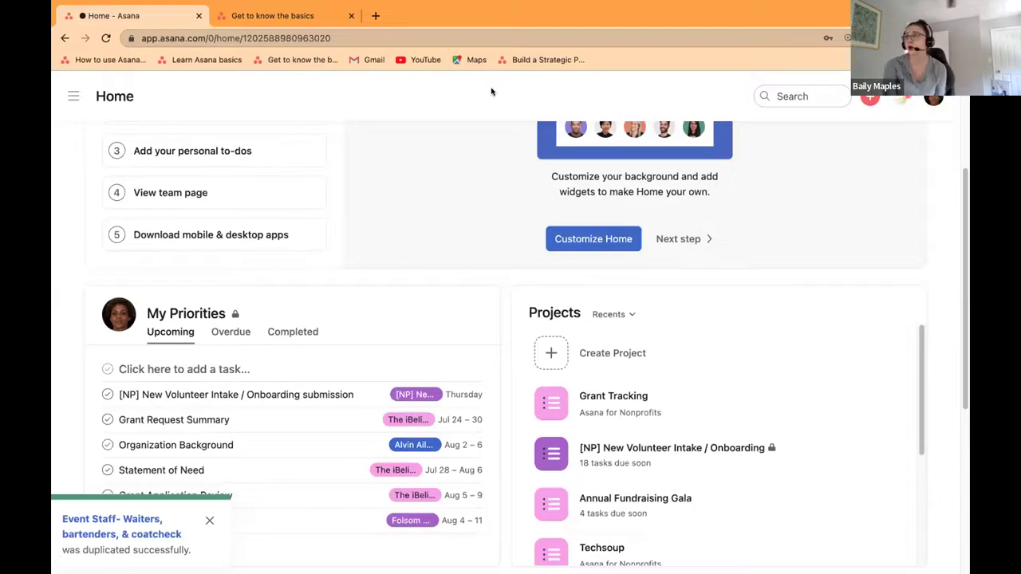
# Step: Set up a new team named 'Marketing Nonprofit' with membership by request
pyautogui.click(73, 97)
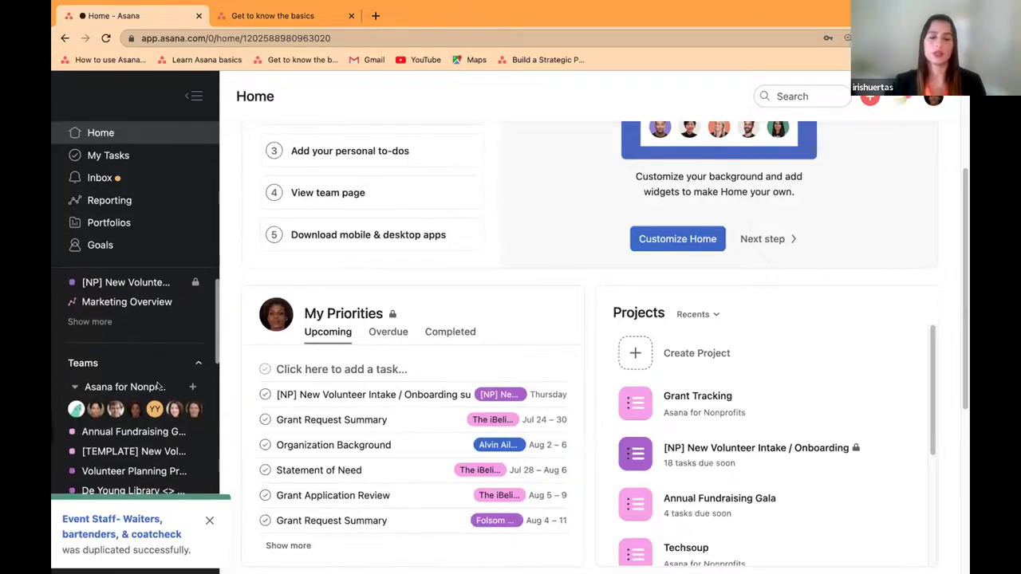
pyautogui.scroll(-1, 168, 367)
pyautogui.scroll(-1, 188, 337)
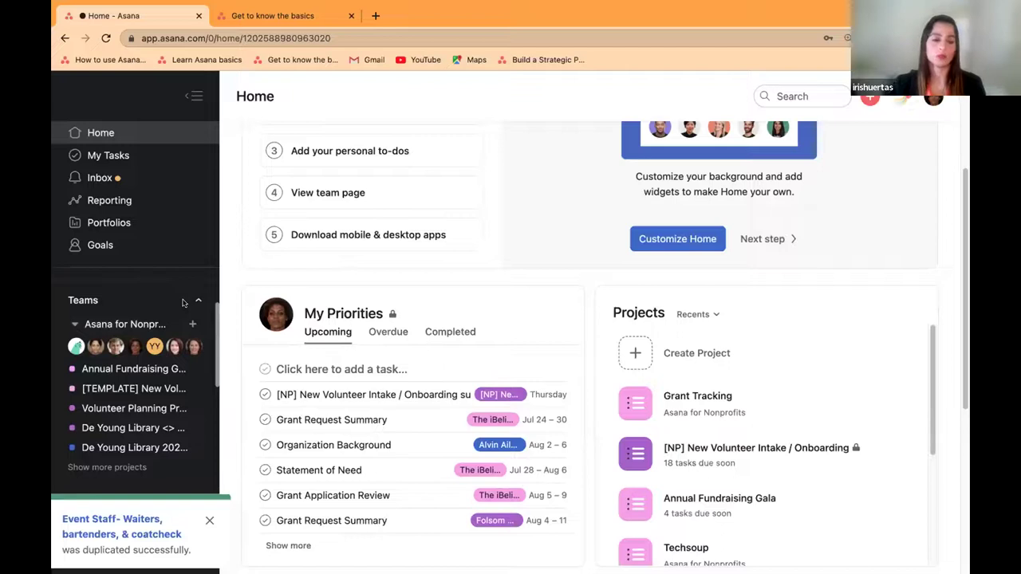
pyautogui.scroll(-1, 182, 305)
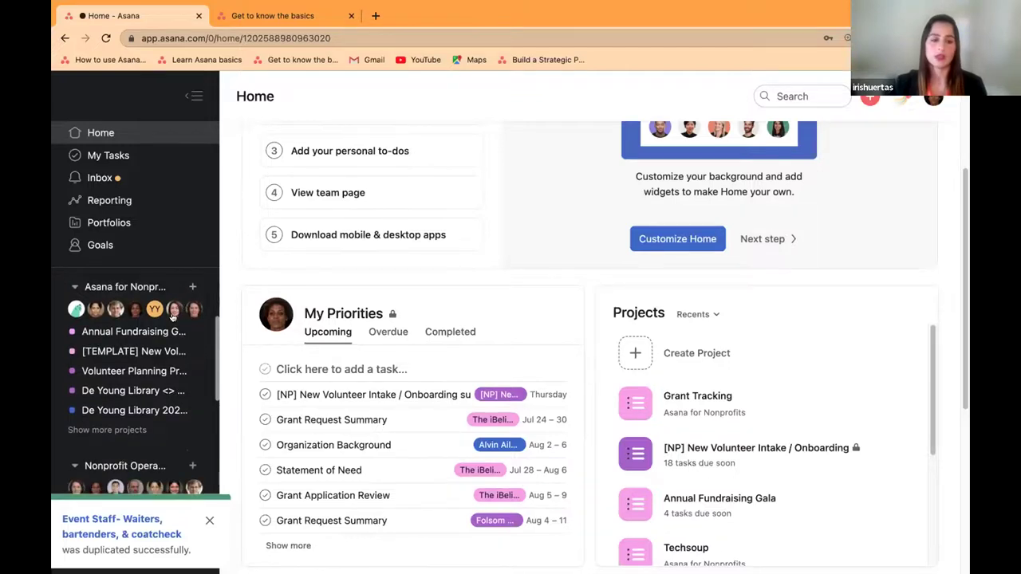
pyautogui.scroll(-1, 159, 399)
pyautogui.scroll(-5, 151, 432)
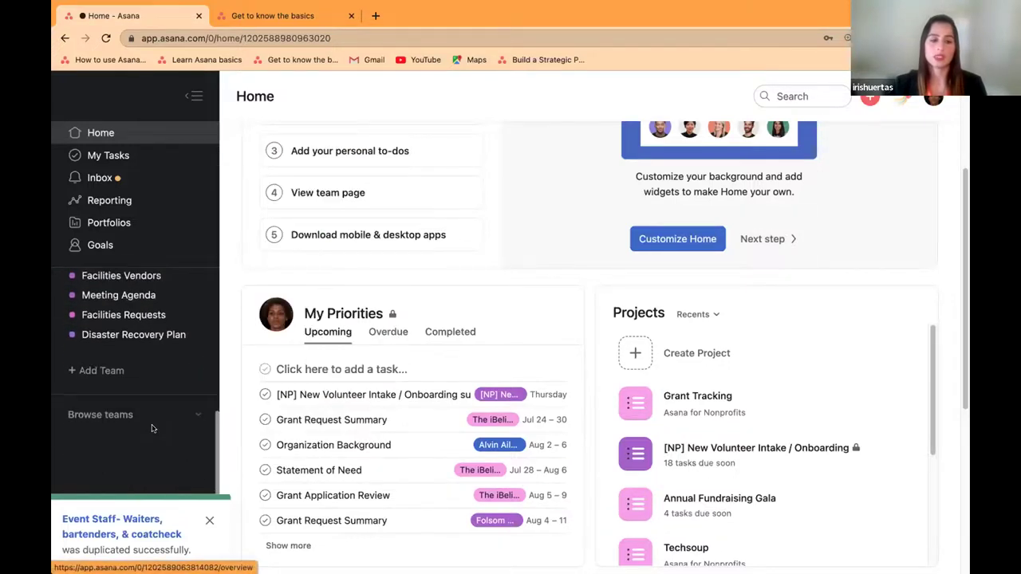
pyautogui.click(97, 370)
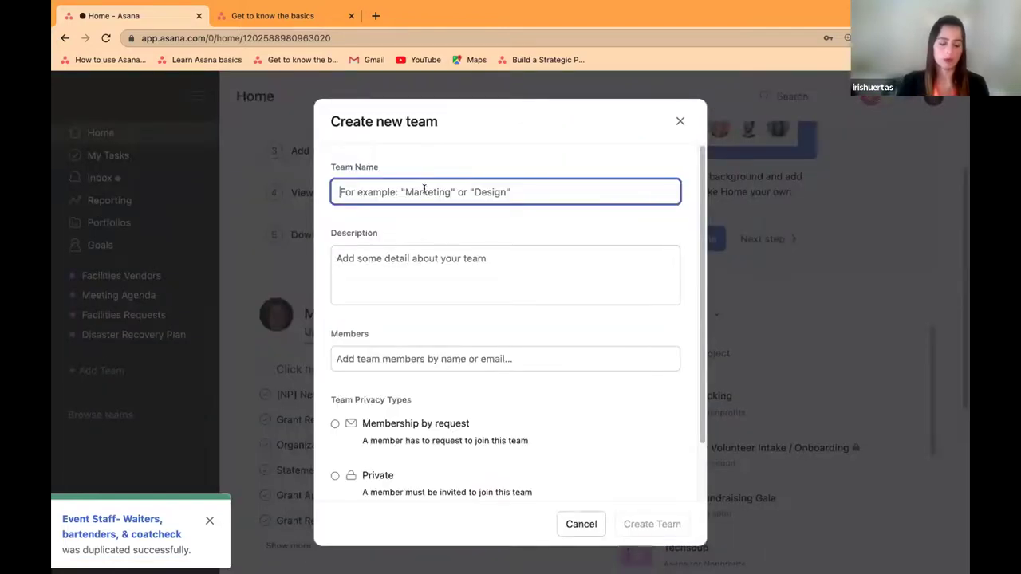
pyautogui.write('Marketing')
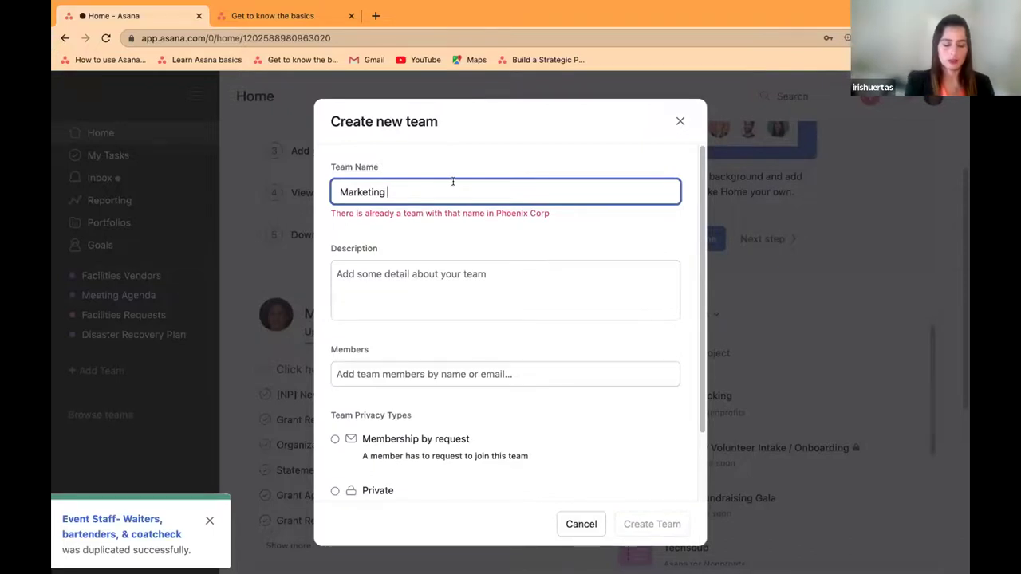
pyautogui.write(' N')
pyautogui.write('O')
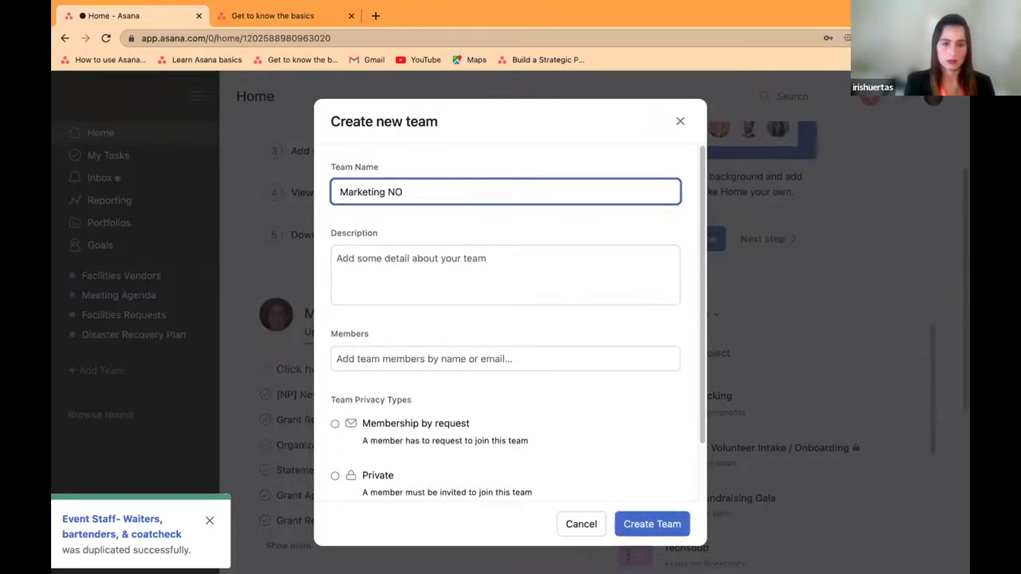
pyautogui.press('BackSpace')
pyautogui.write('no')
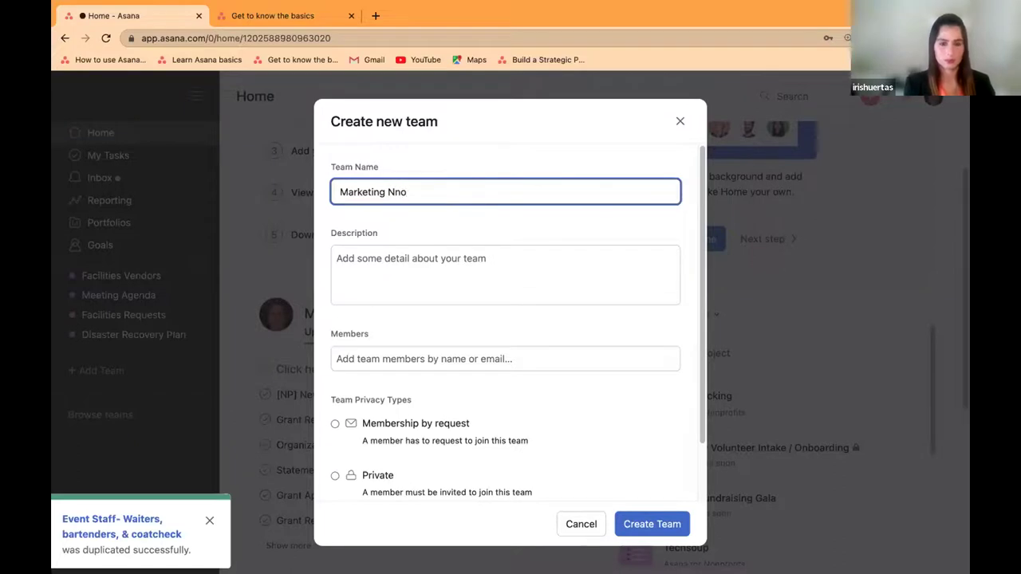
pyautogui.press('BackSpace')
pyautogui.press('BackSpace')
pyautogui.write('onprofit')
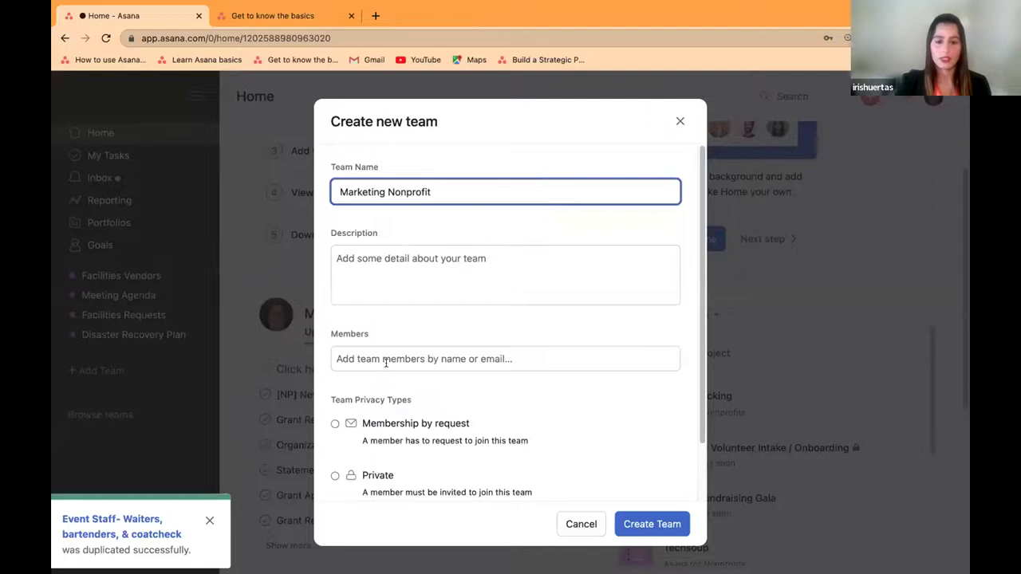
pyautogui.click(334, 423)
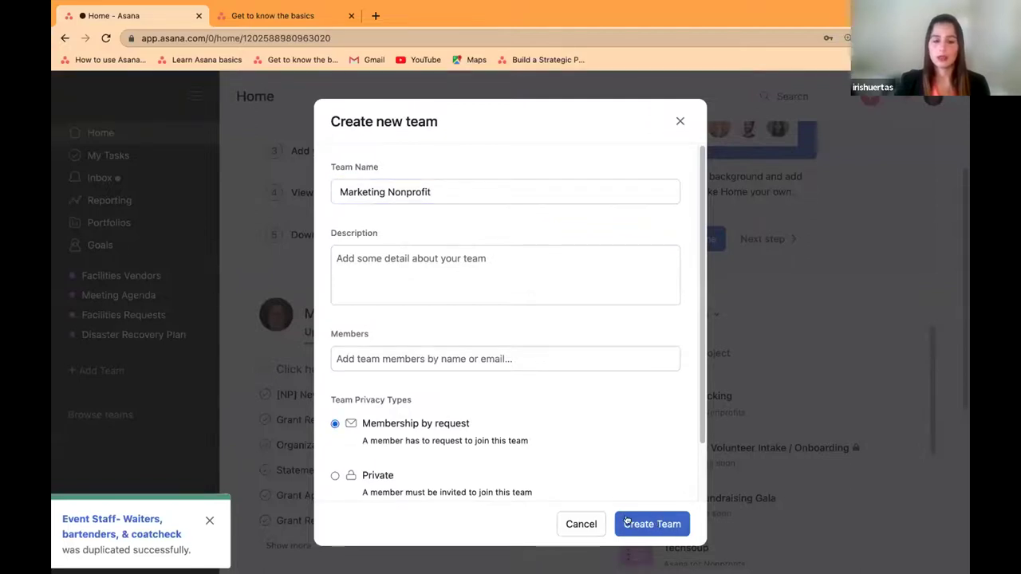
pyautogui.scroll(-1, 406, 460)
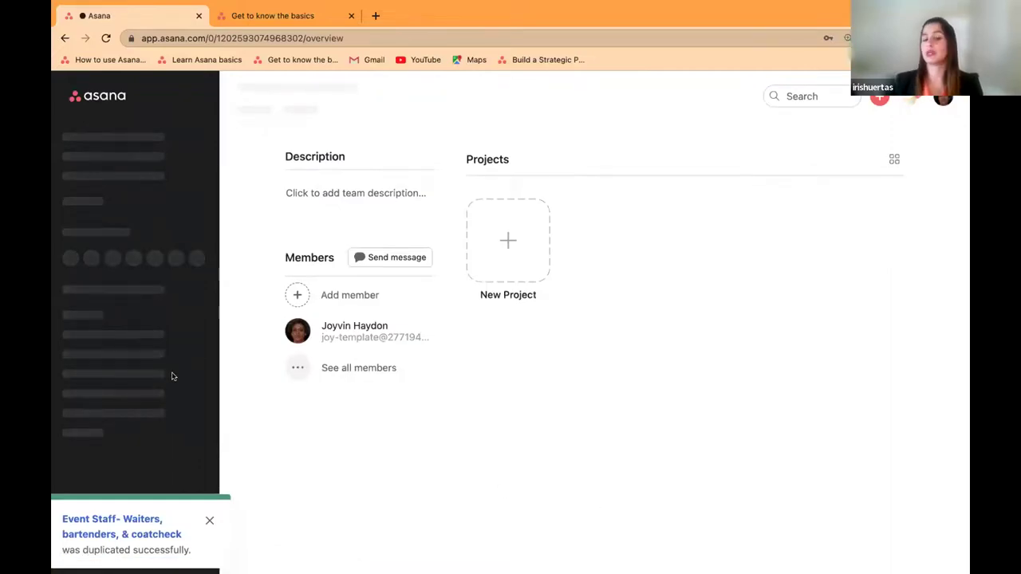
# Step: Open the Asana for Nonprofits team overview and scroll to its two volunteer intake templates
pyautogui.scroll(-2, 171, 392)
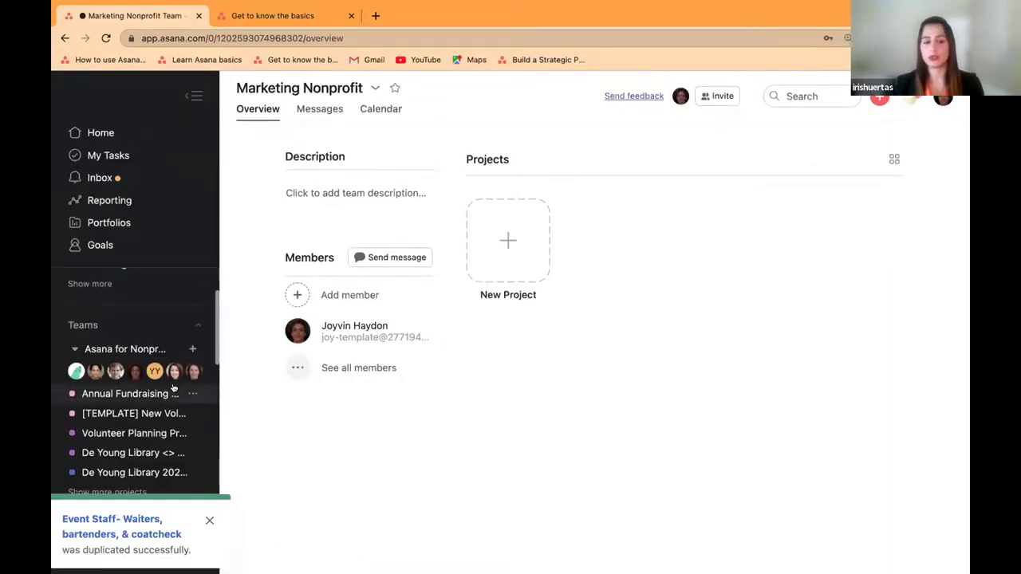
pyautogui.click(150, 342)
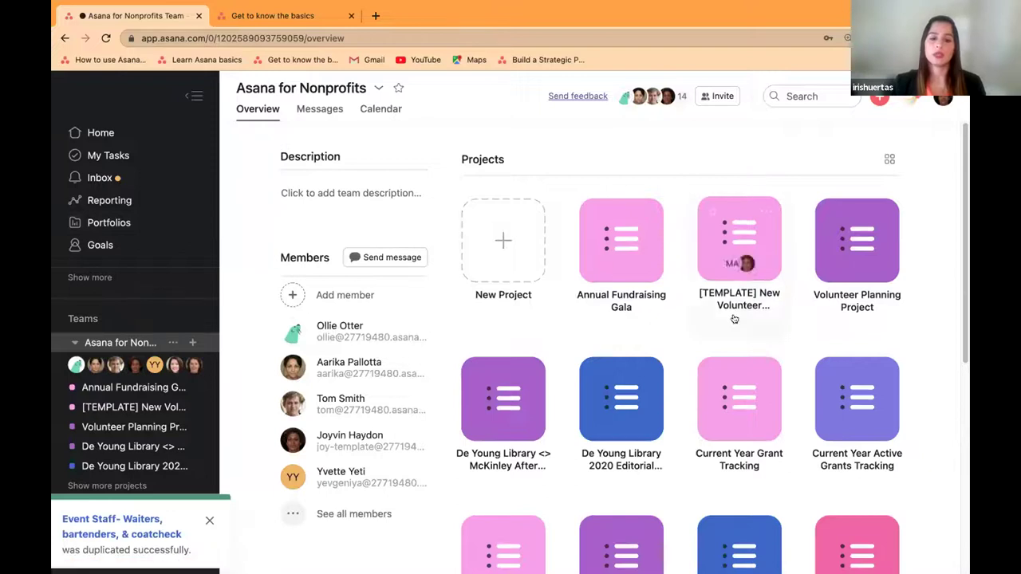
pyautogui.scroll(-1, 933, 353)
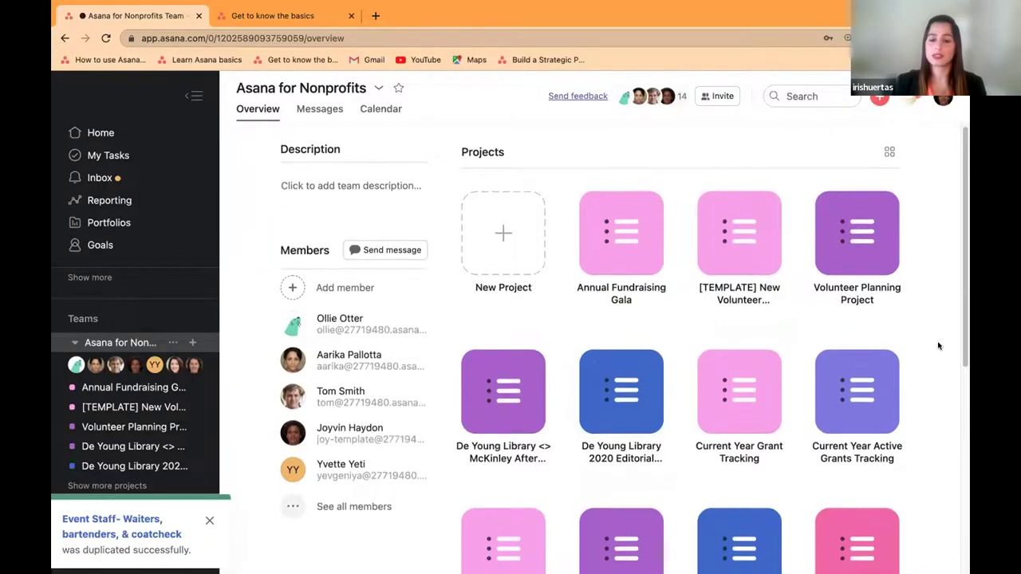
pyautogui.scroll(-4, 936, 355)
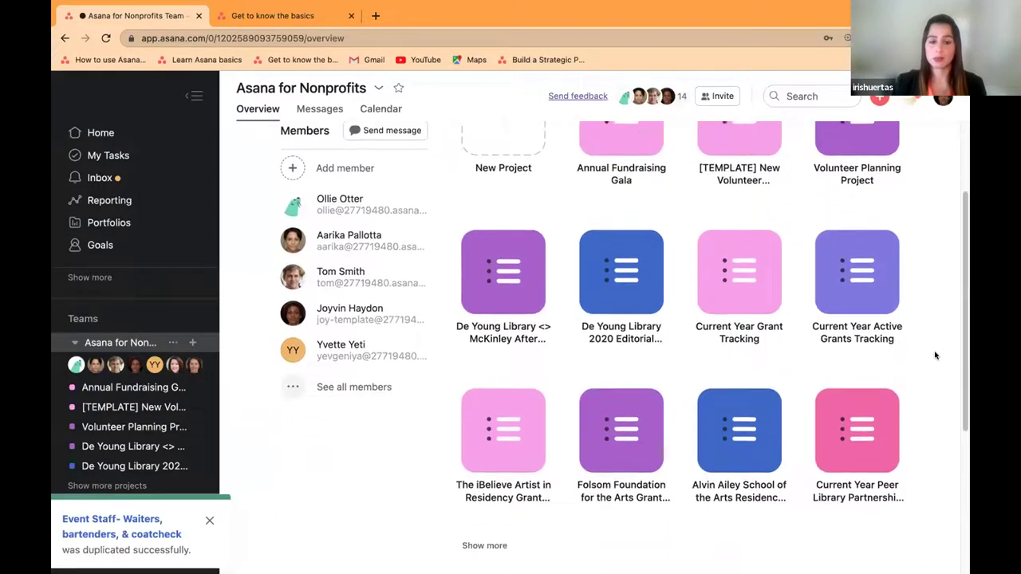
pyautogui.scroll(-5, 936, 355)
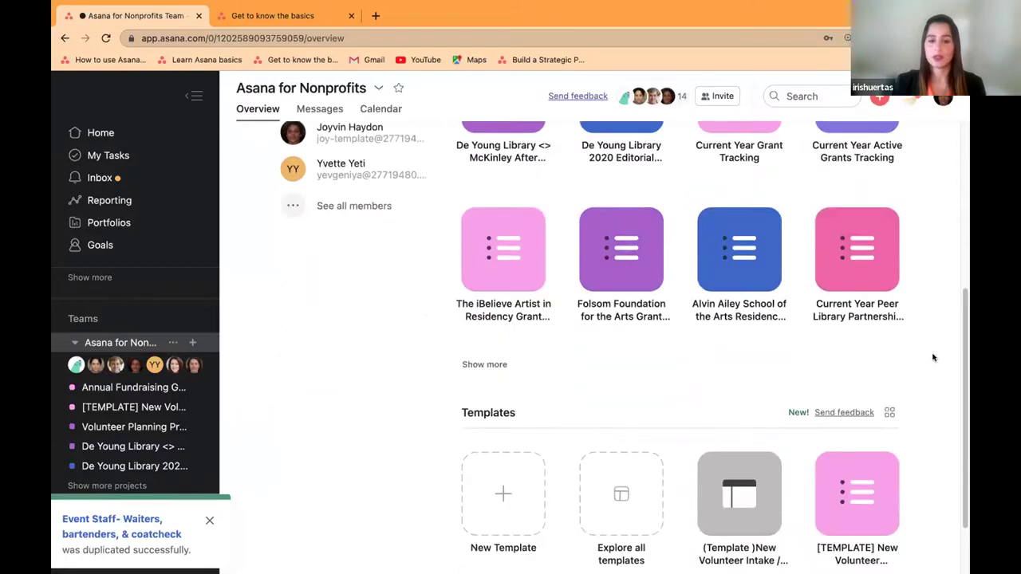
pyautogui.scroll(-2, 934, 358)
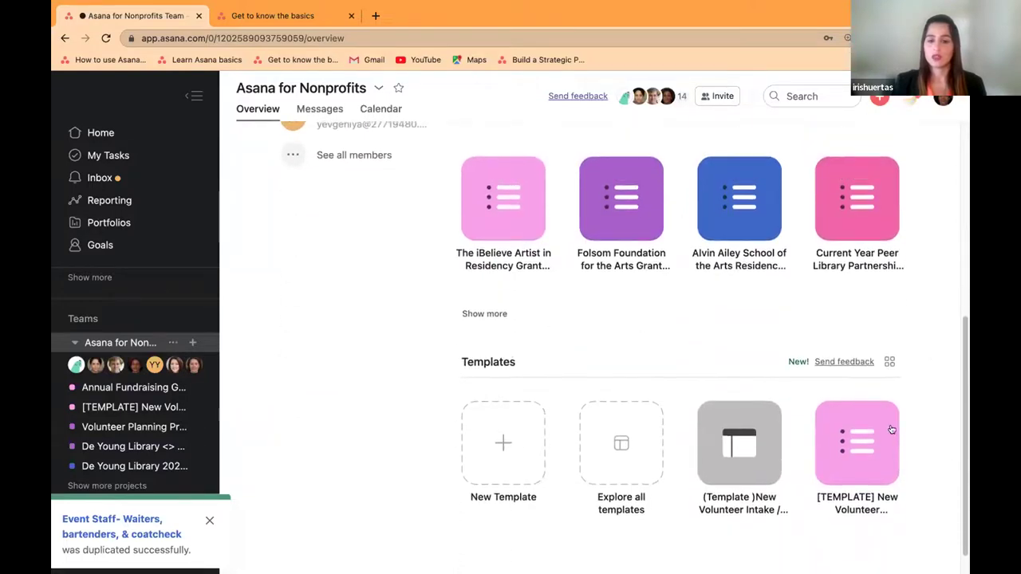
# Step: Review the Asana for Nonprofits member list, then open the team's empty Messages page
pyautogui.click(361, 156)
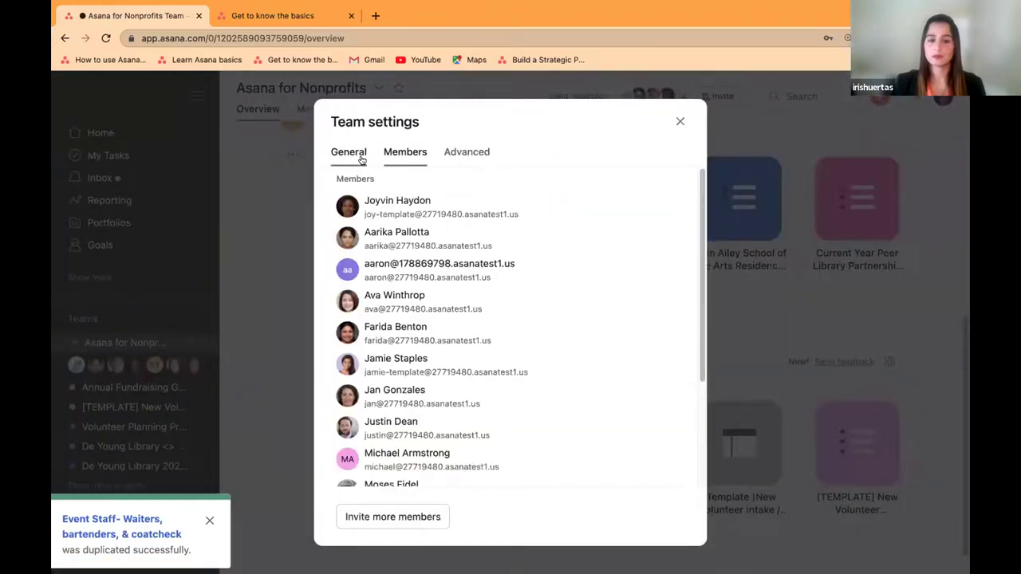
pyautogui.scroll(-3, 517, 362)
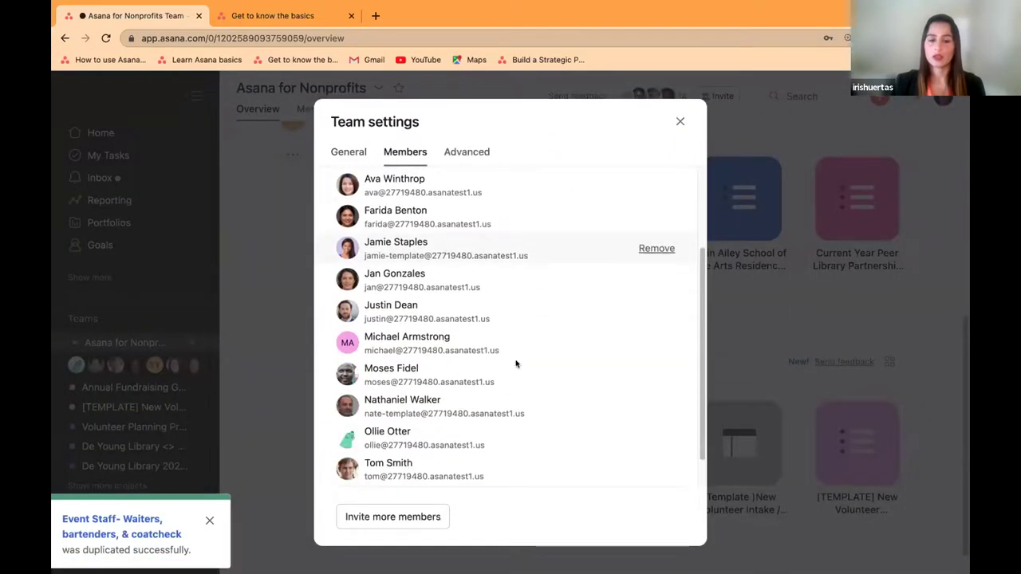
pyautogui.click(680, 123)
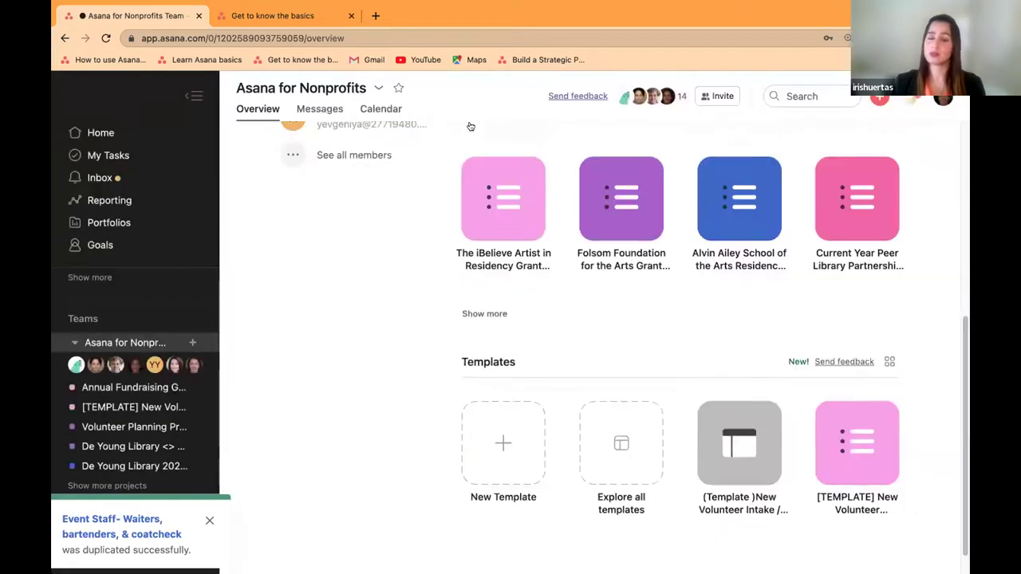
pyautogui.click(310, 110)
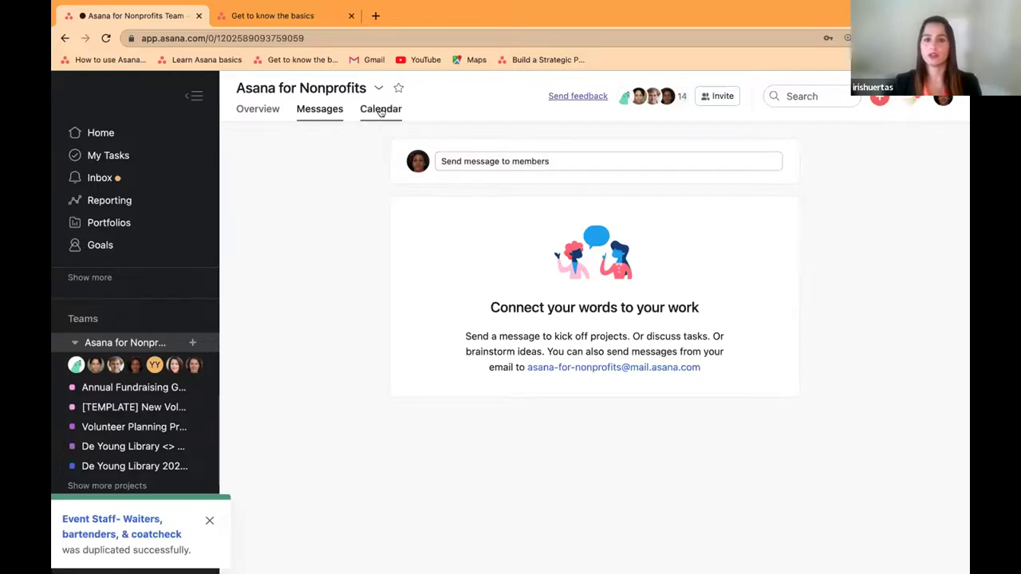
# Step: Show the Asana for Nonprofits team's July 2022 calendar and dismiss the duplication success notice
pyautogui.click(380, 111)
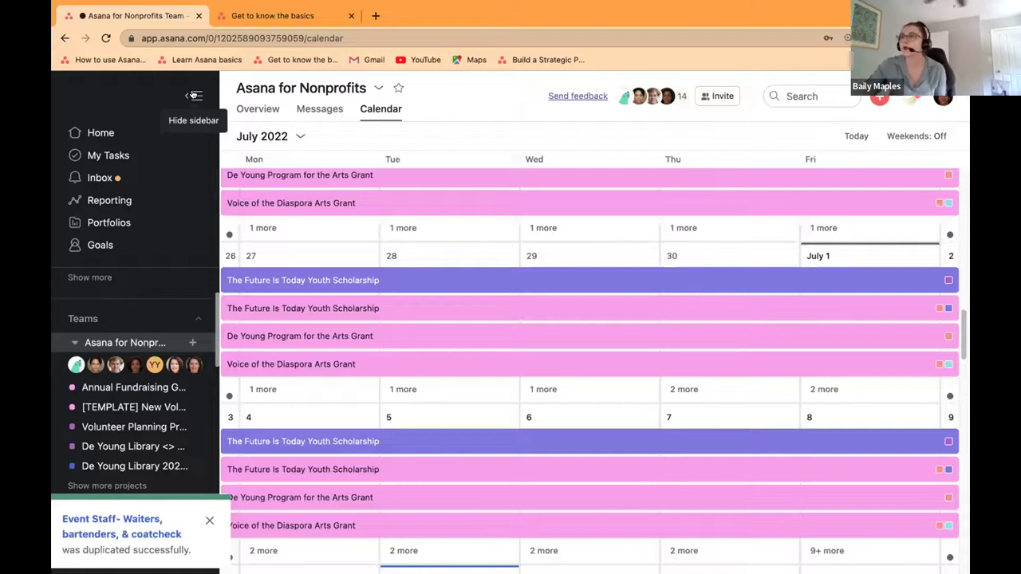
pyautogui.click(206, 521)
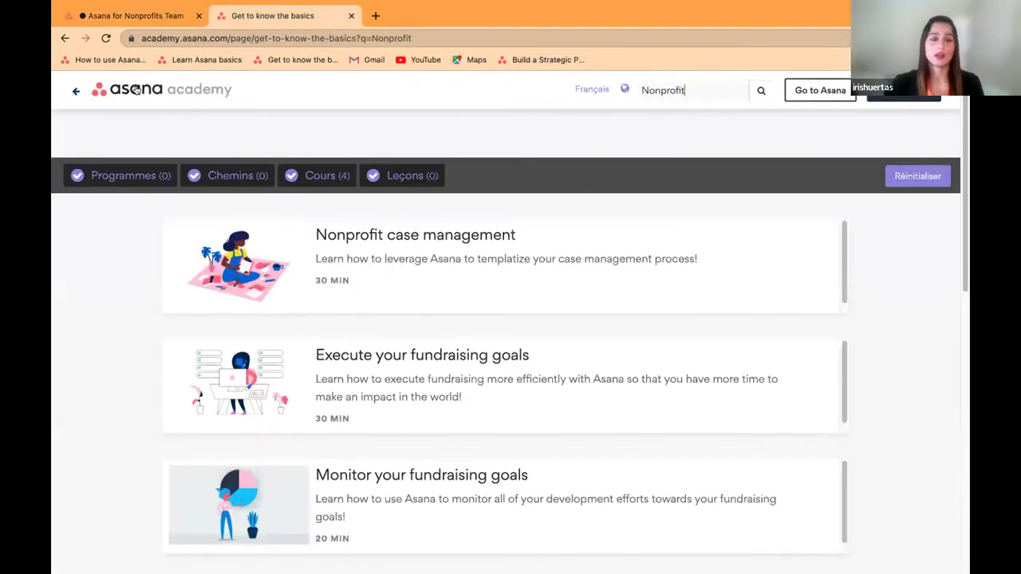
# Step: Search the Asana Guide for 'outlook' and open the 'Asana for Outlook' article
pyautogui.click(103, 60)
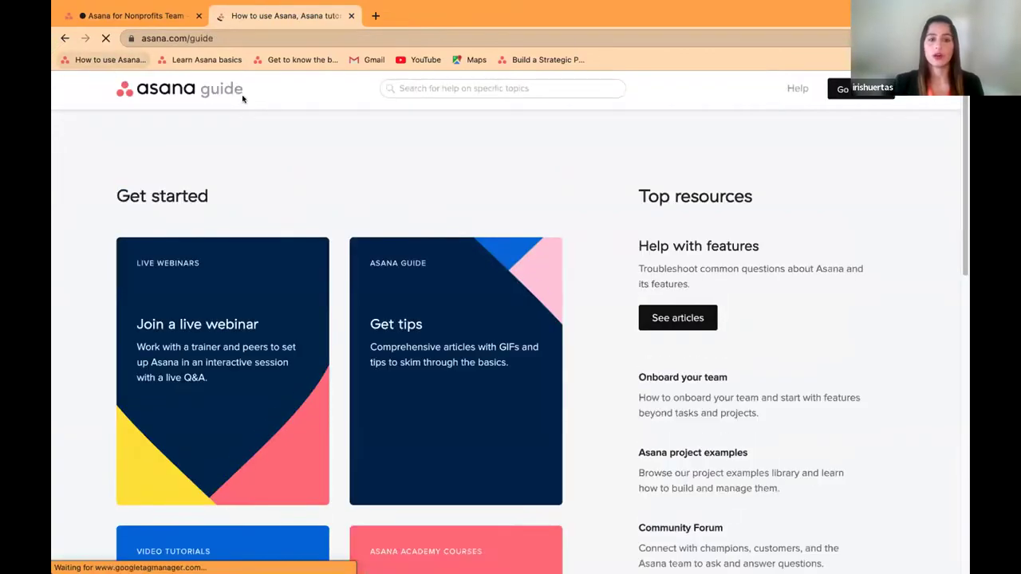
pyautogui.click(504, 89)
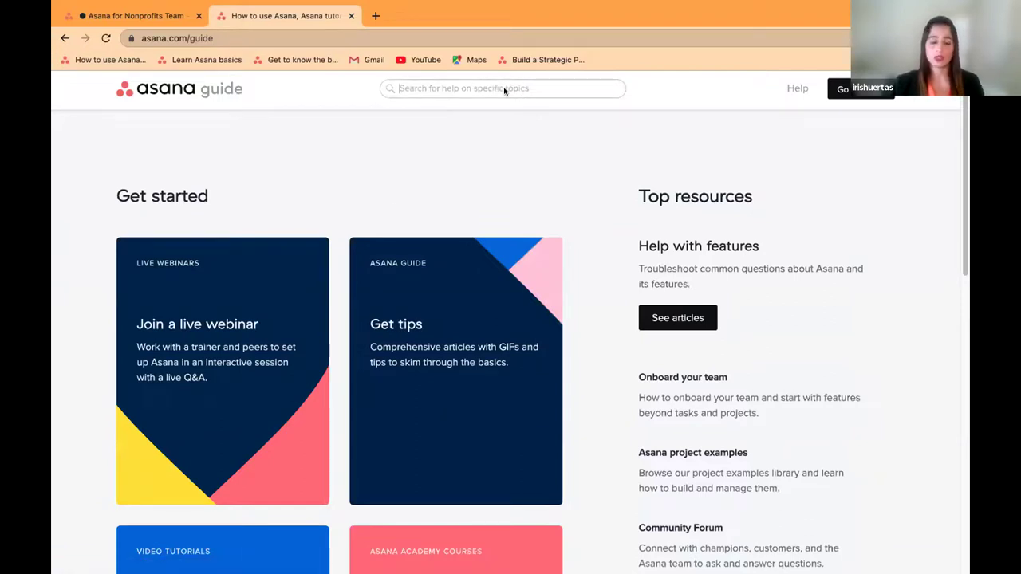
pyautogui.write('utlook')
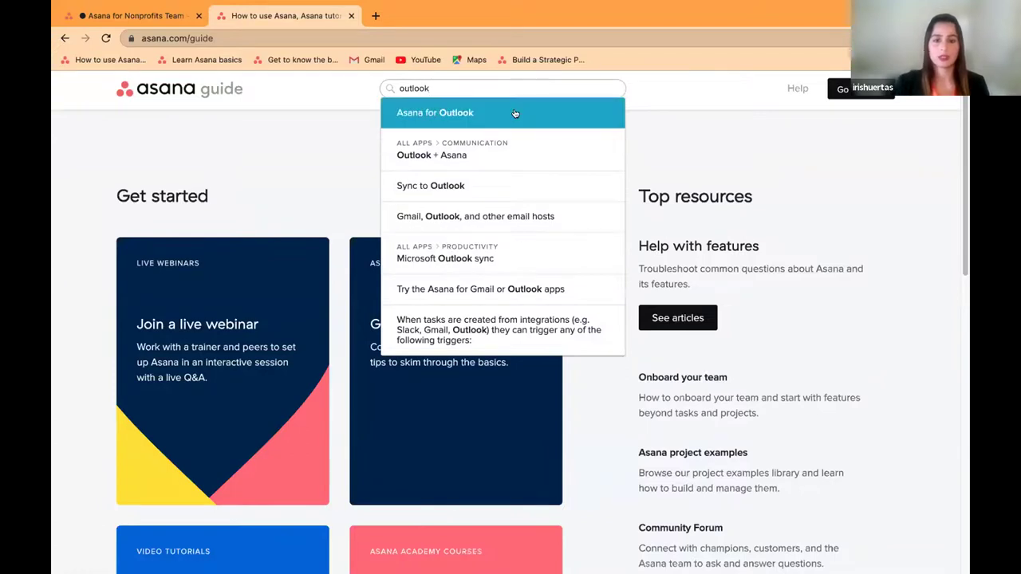
pyautogui.click(514, 112)
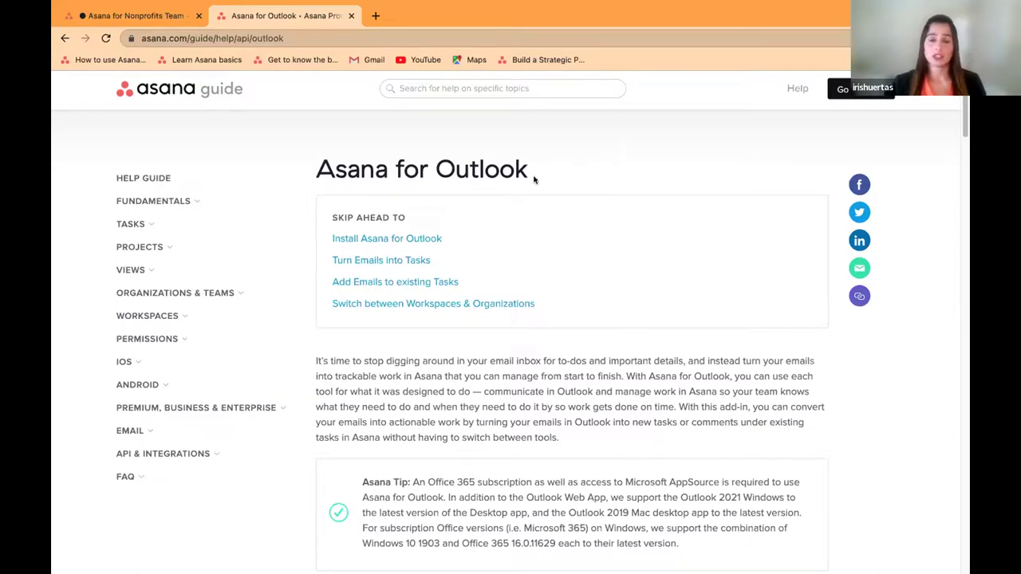
# Step: Read down the Asana for Outlook article, then return to the guide's home page
pyautogui.scroll(-1, 559, 183)
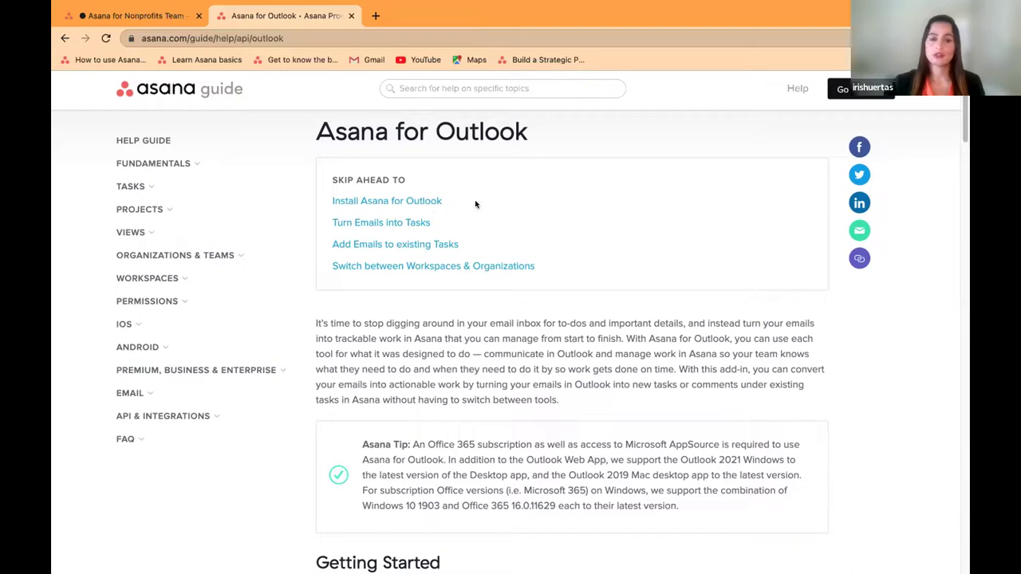
pyautogui.scroll(-5, 590, 322)
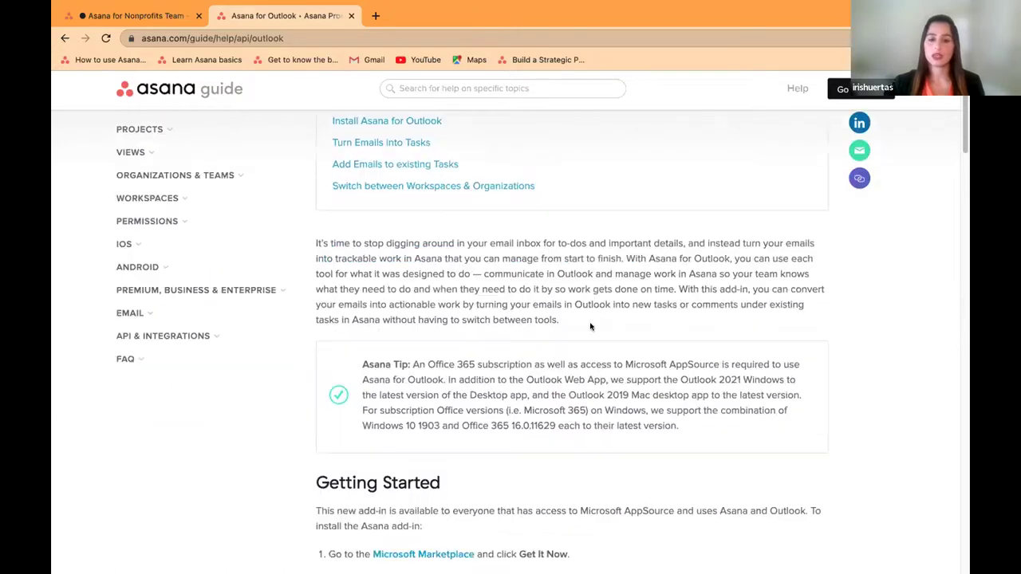
pyautogui.scroll(-4, 593, 323)
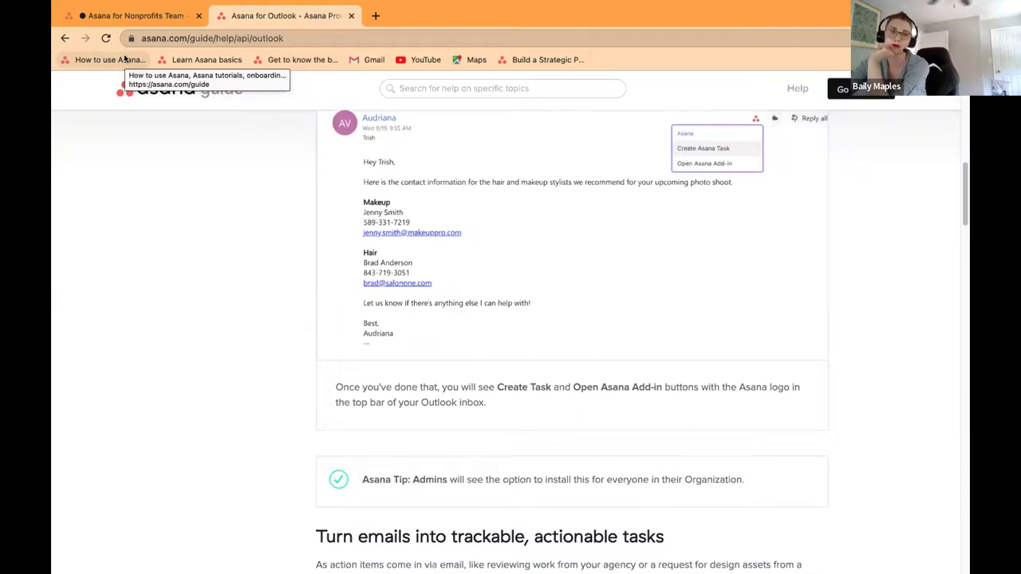
pyautogui.click(125, 59)
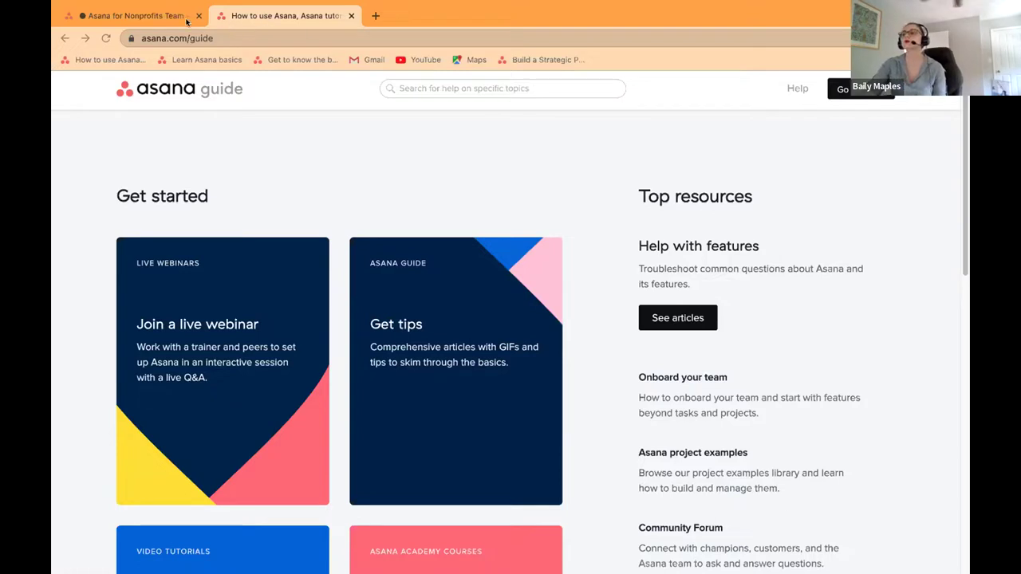
# Step: Run an advanced workspace search for 'approval', then open the Annual Fundraising Gala project
pyautogui.click(156, 16)
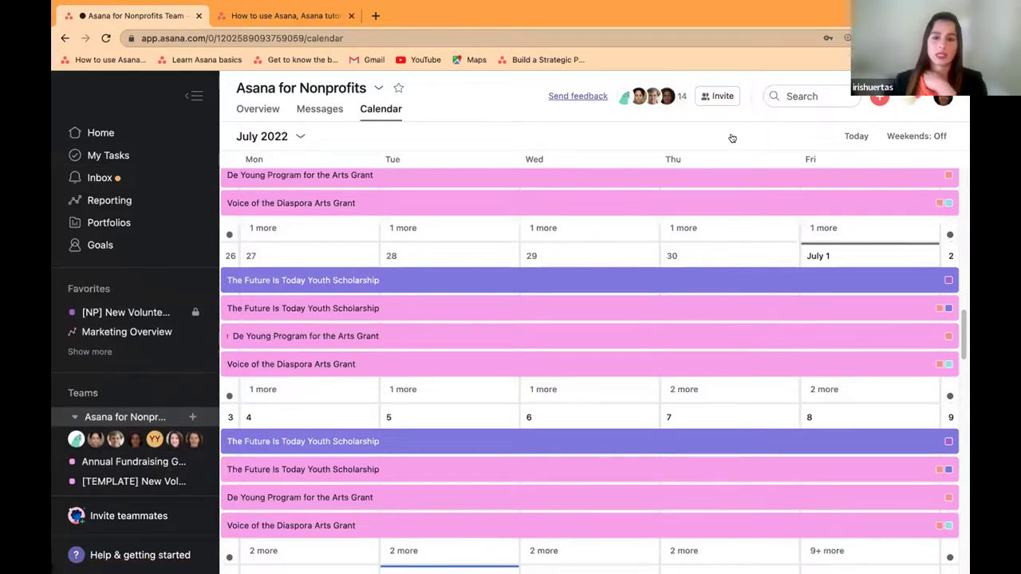
pyautogui.click(801, 95)
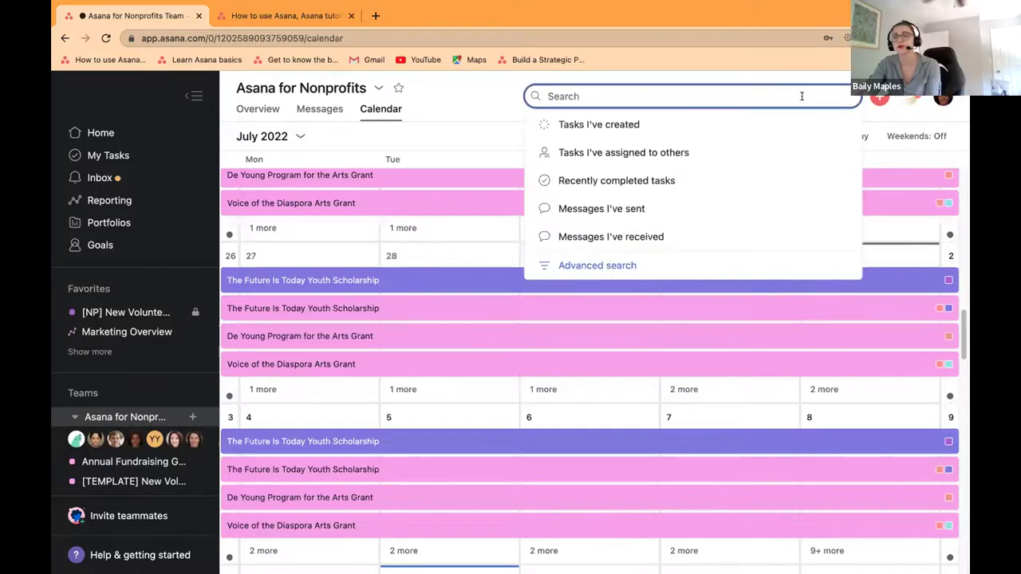
pyautogui.click(594, 266)
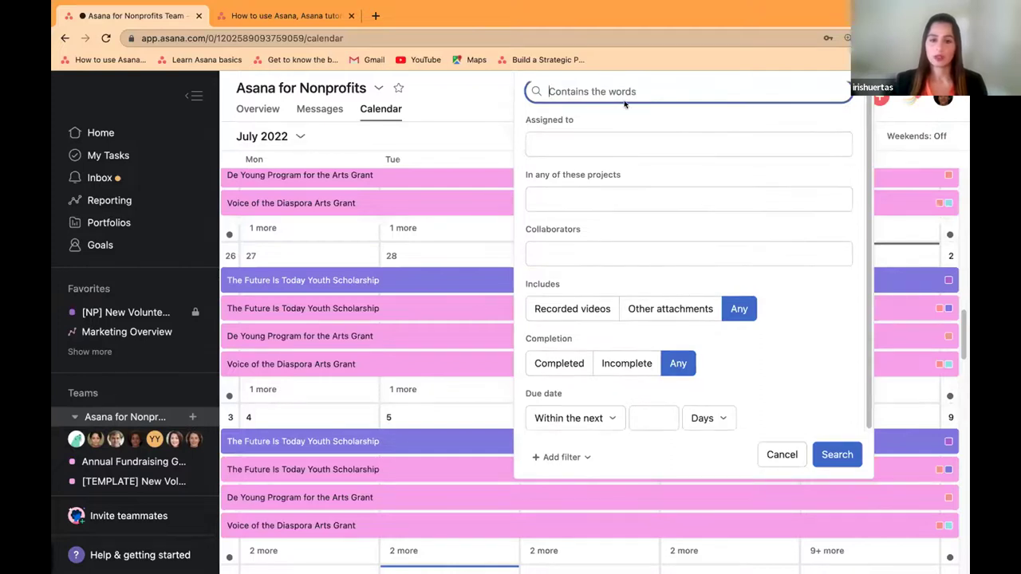
pyautogui.write('apr')
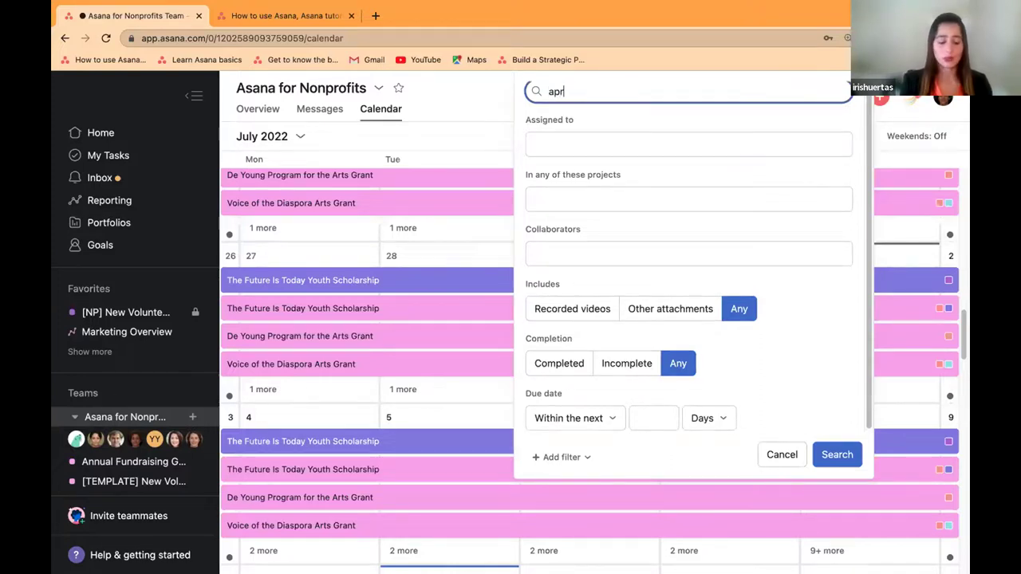
pyautogui.write('o')
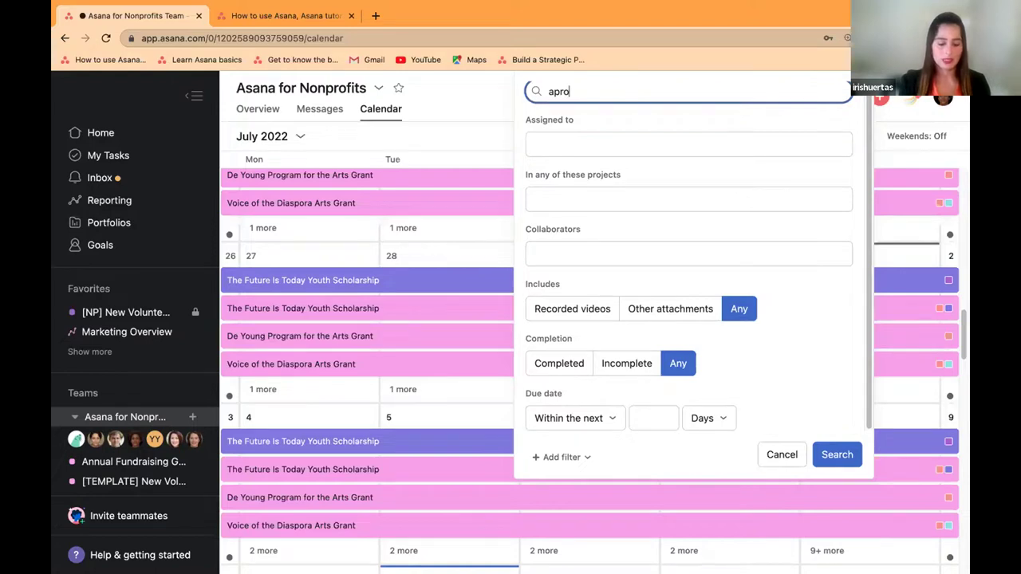
pyautogui.write('va')
pyautogui.press('BackSpace')
pyautogui.press('BackSpace')
pyautogui.press('BackSpace')
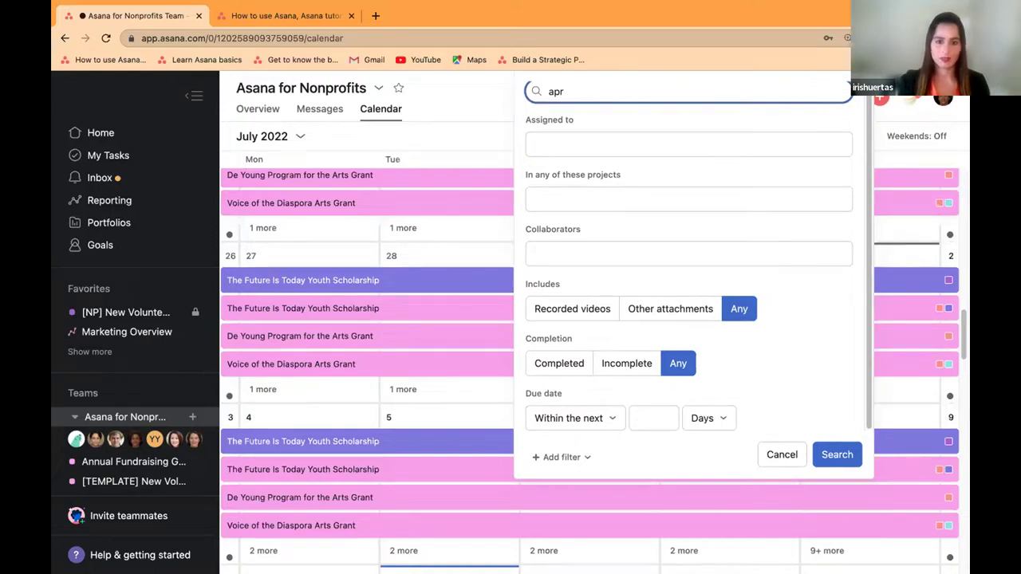
pyautogui.write('proval')
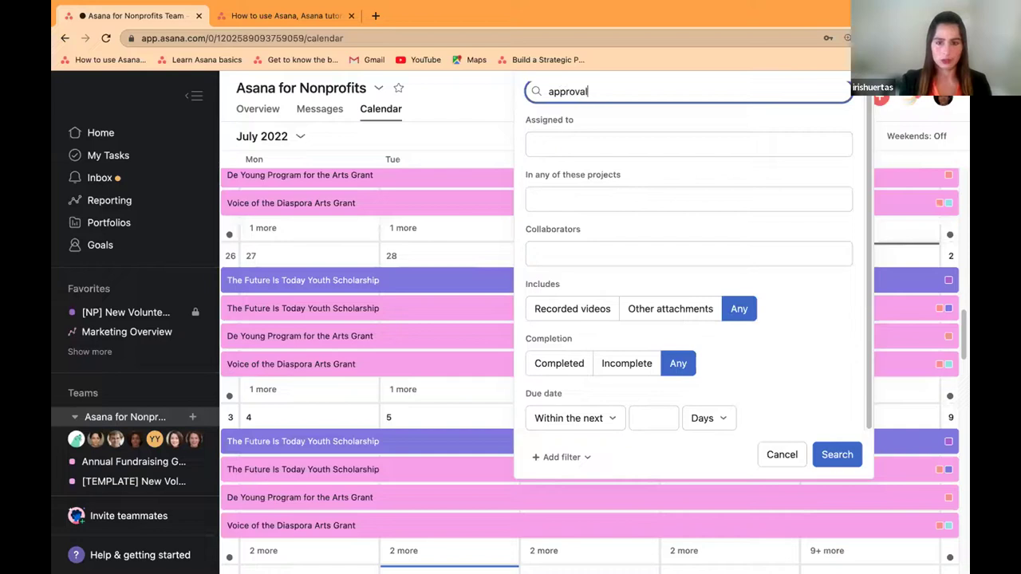
pyautogui.press('Return')
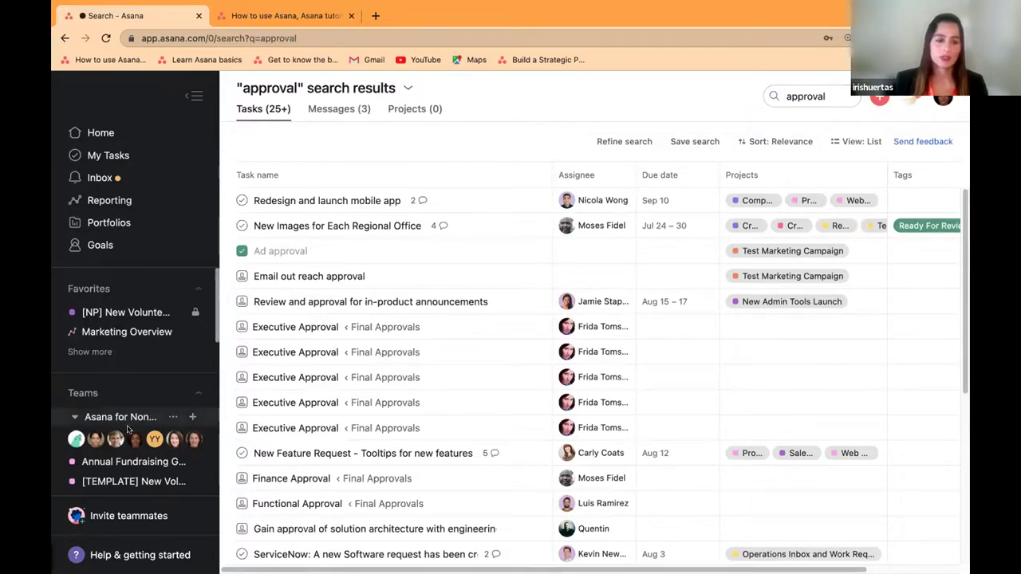
pyautogui.click(119, 461)
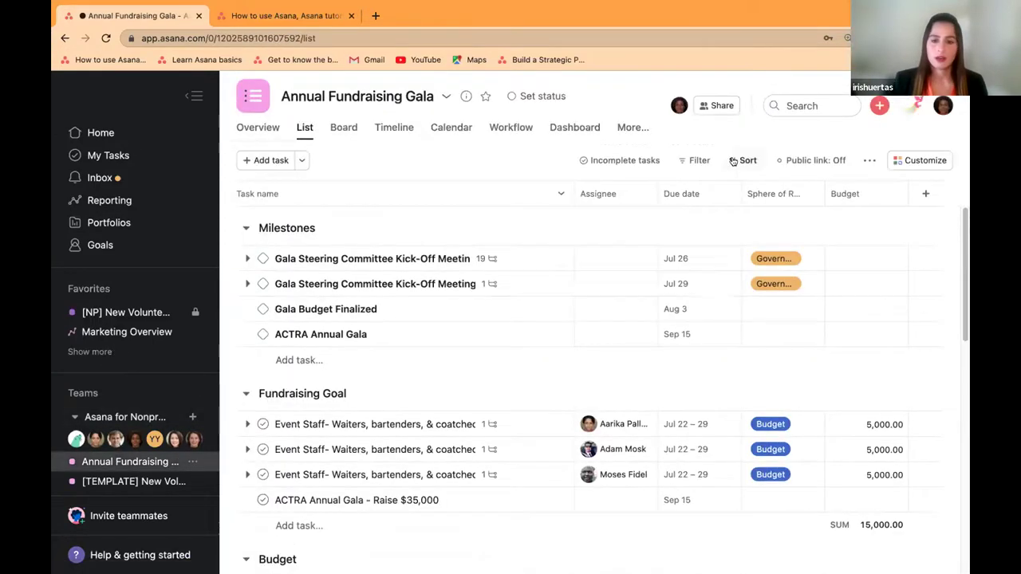
# Step: Mark the first Event Staff task as an approval, then close its details panel
pyautogui.click(742, 161)
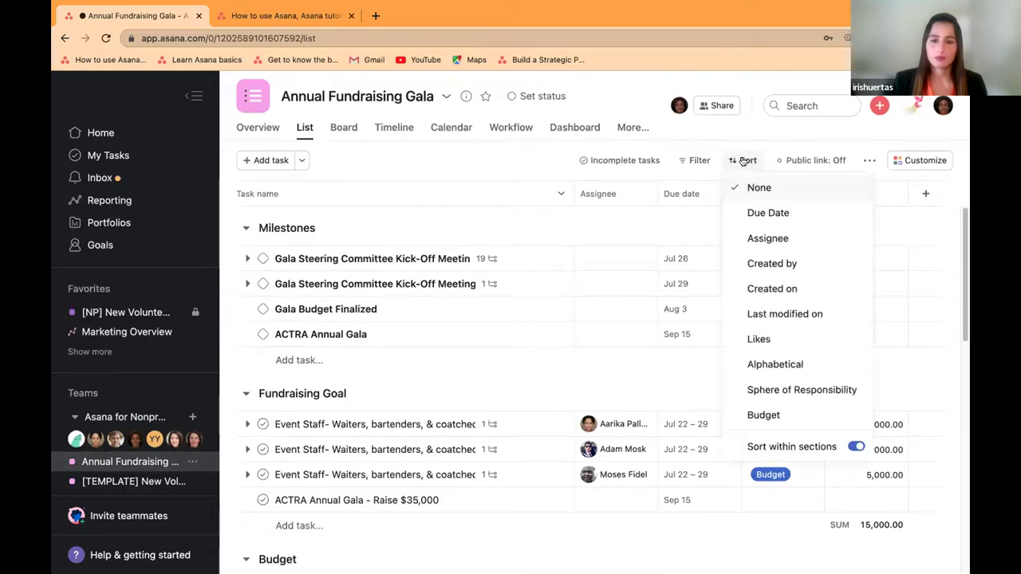
pyautogui.click(461, 192)
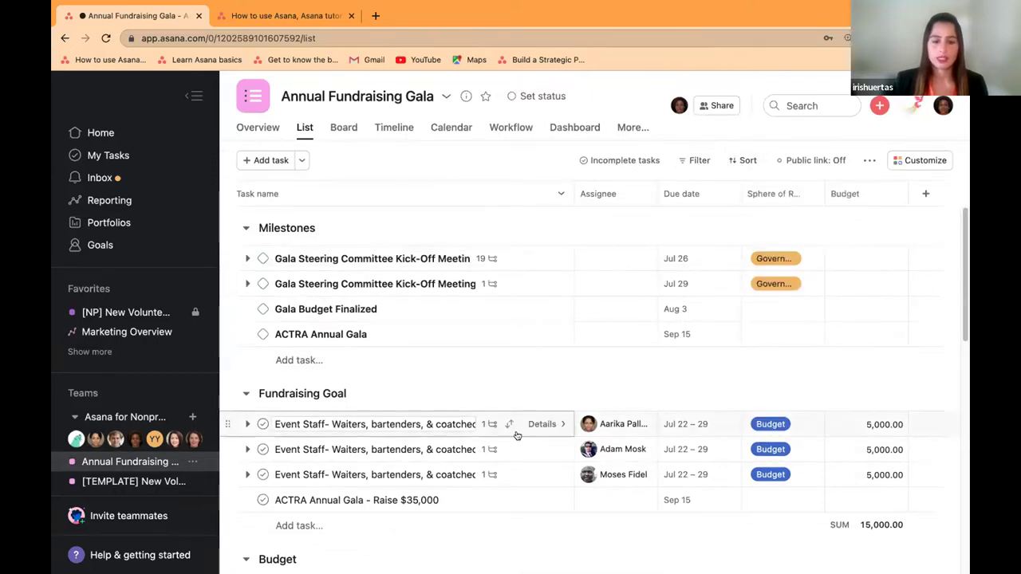
pyautogui.click(540, 424)
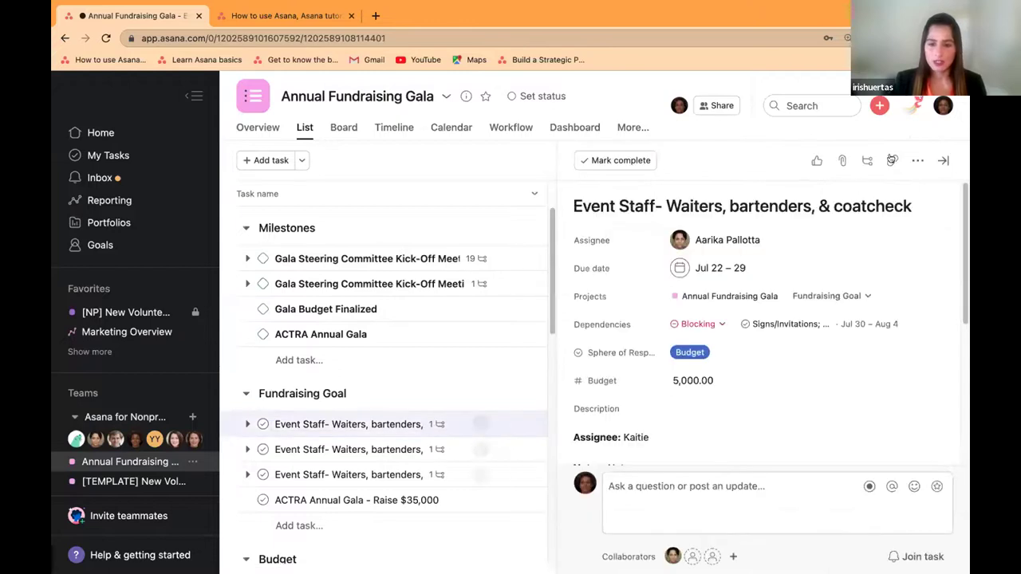
pyautogui.click(917, 161)
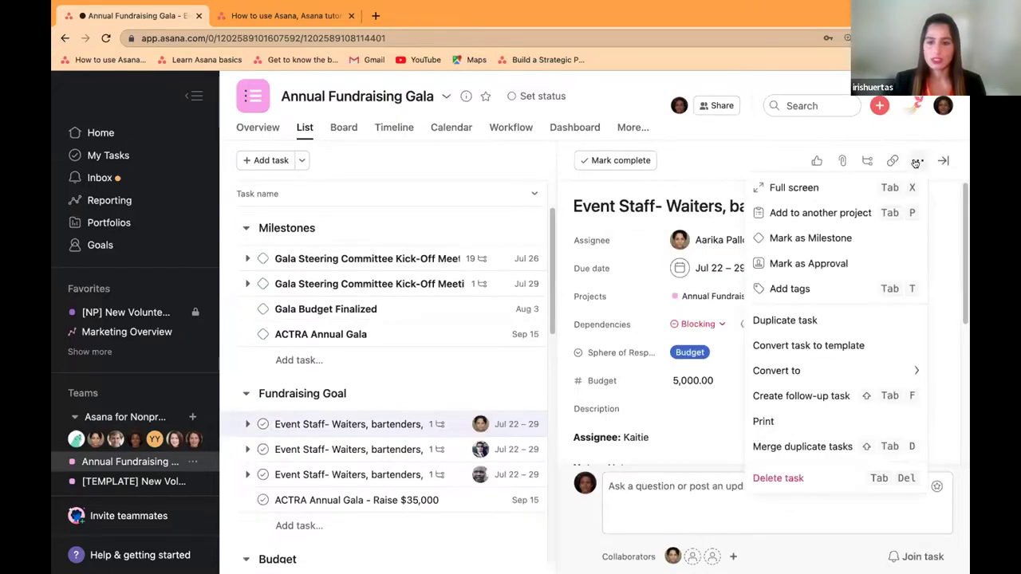
pyautogui.click(869, 264)
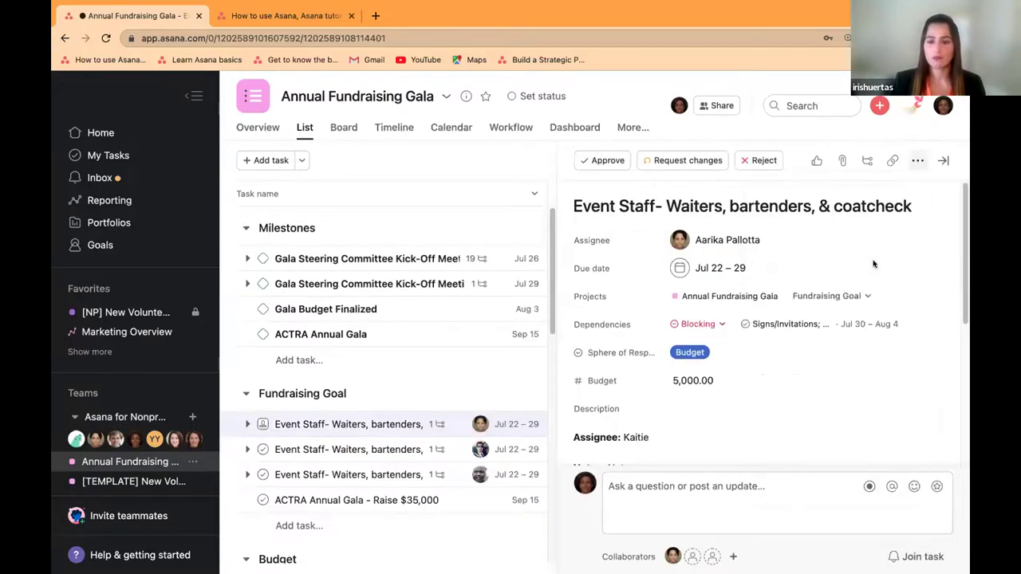
pyautogui.click(496, 169)
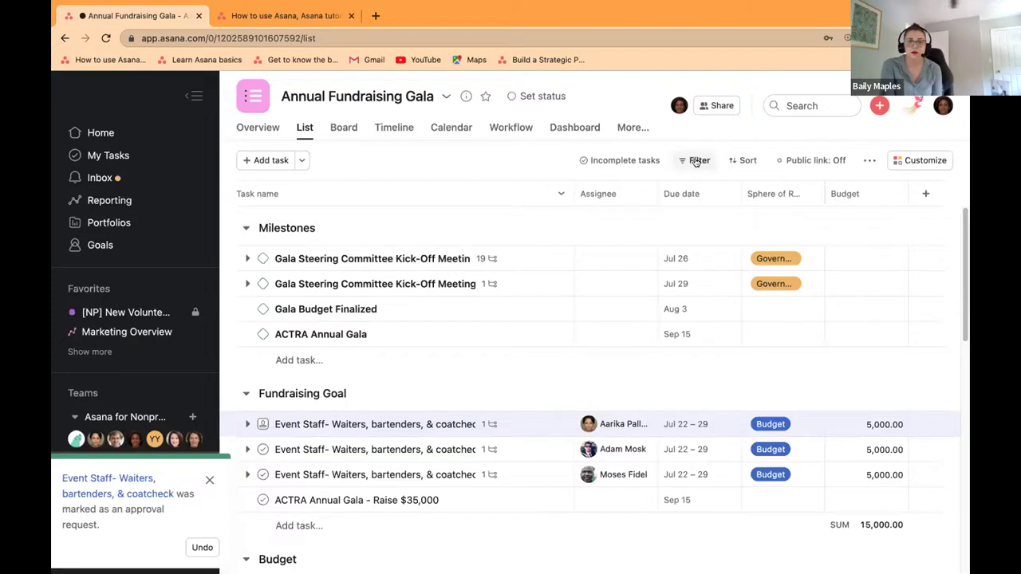
# Step: Reopen the Event Staff task, re-mark it as an approval and request changes
pyautogui.click(696, 162)
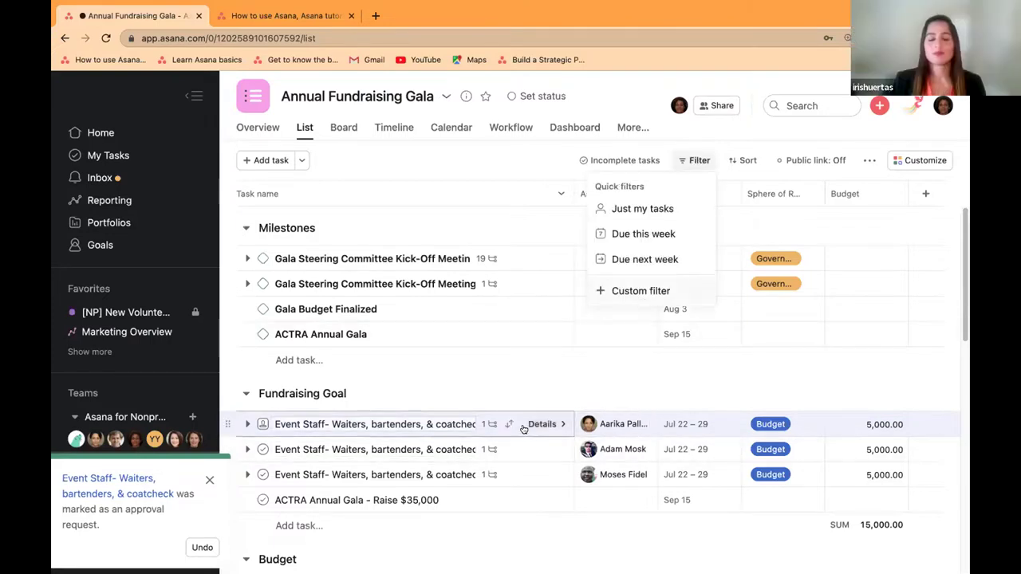
pyautogui.click(540, 425)
pyautogui.click(532, 426)
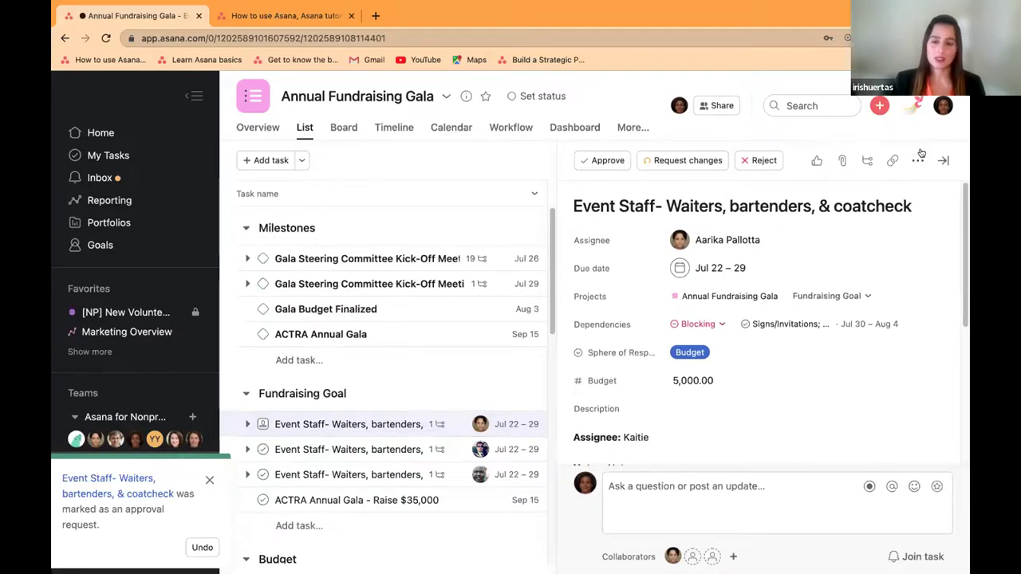
pyautogui.click(918, 160)
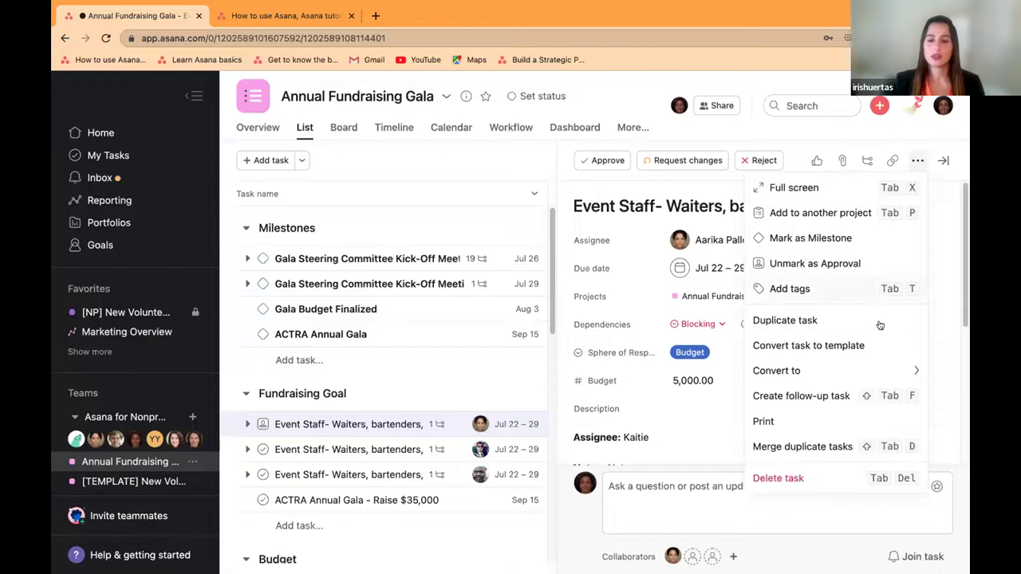
pyautogui.click(845, 266)
pyautogui.click(915, 164)
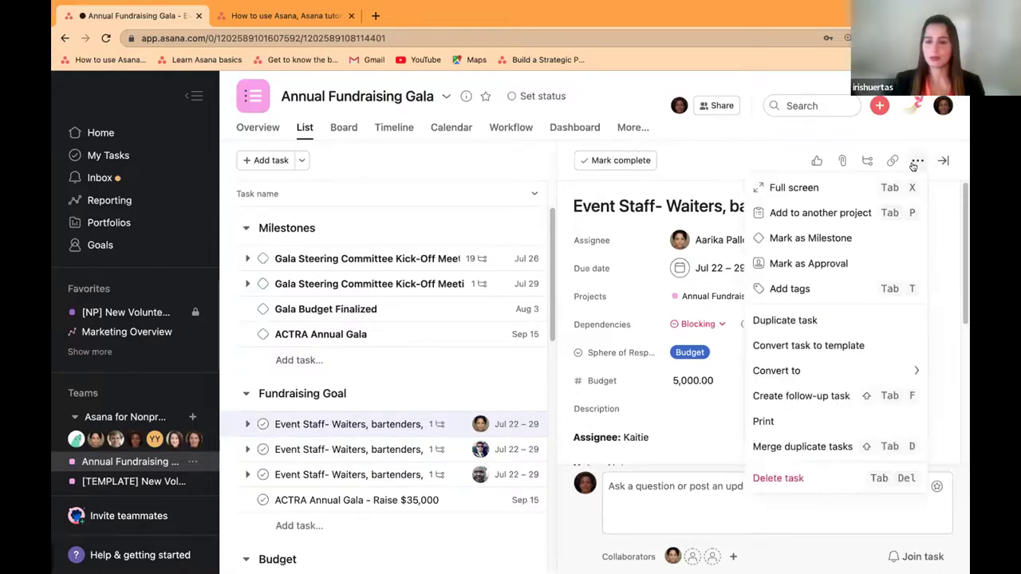
pyautogui.click(876, 264)
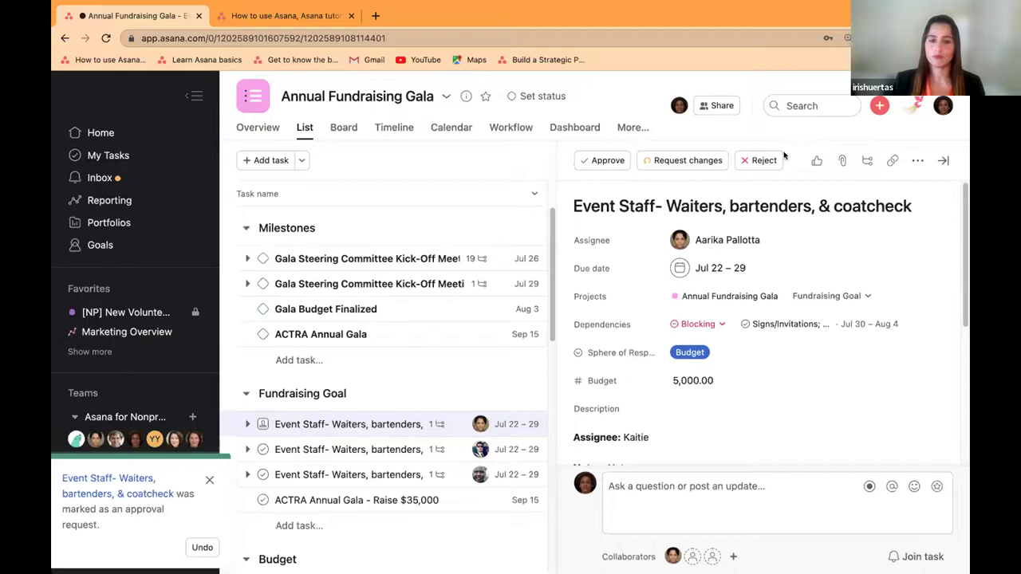
pyautogui.click(684, 162)
pyautogui.click(519, 162)
pyautogui.click(694, 161)
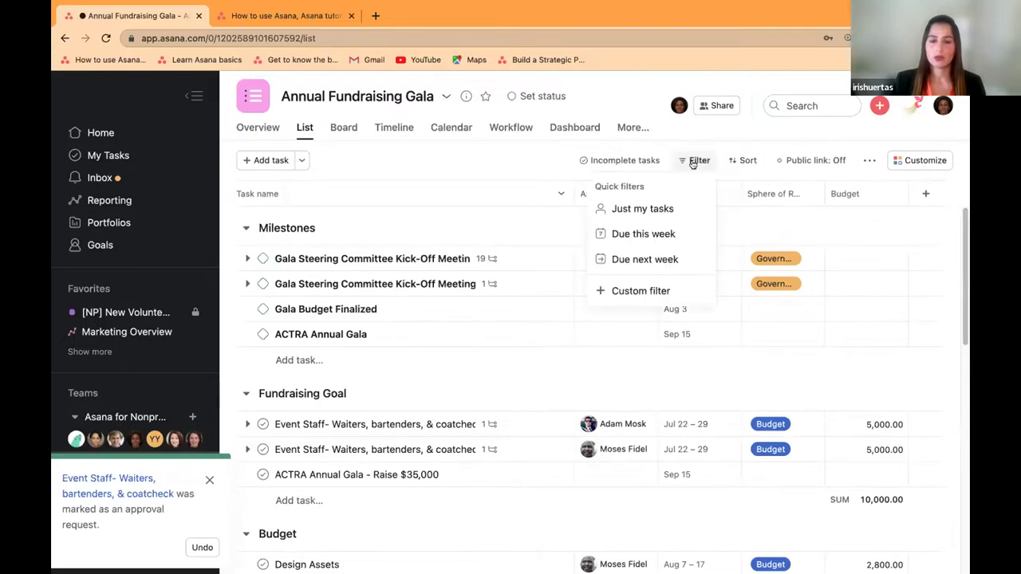
pyautogui.click(739, 163)
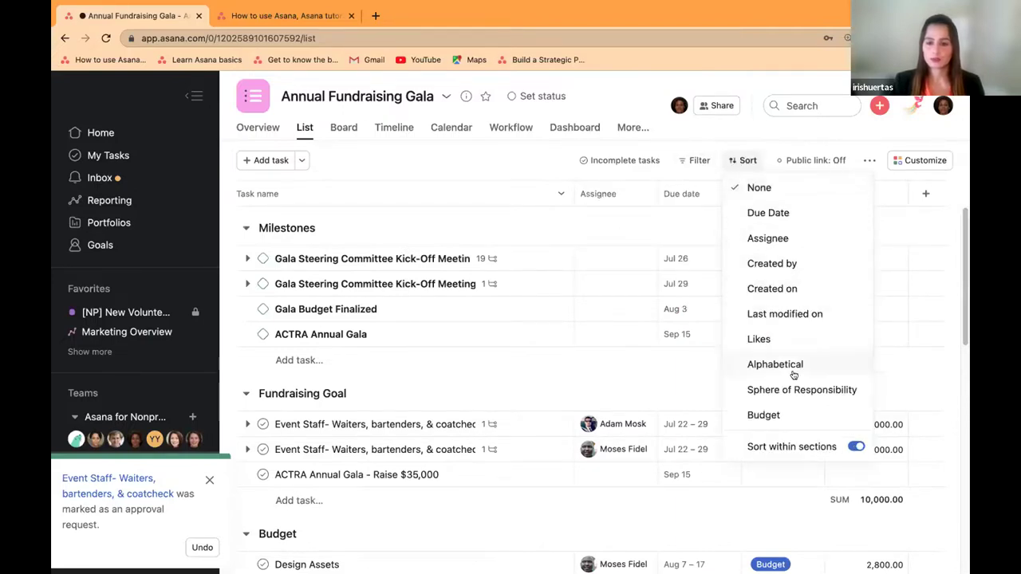
pyautogui.click(687, 162)
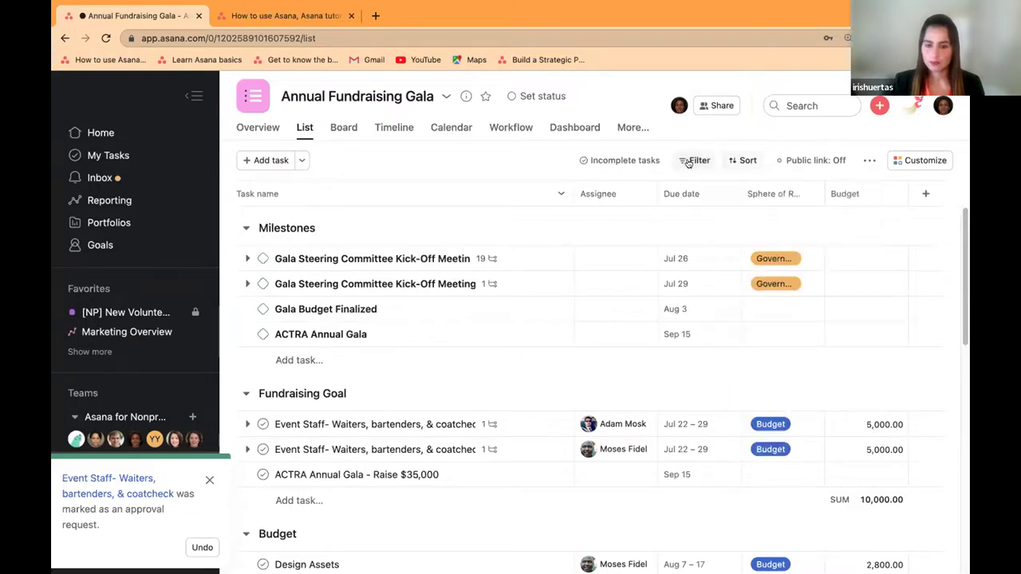
pyautogui.click(688, 162)
pyautogui.click(658, 289)
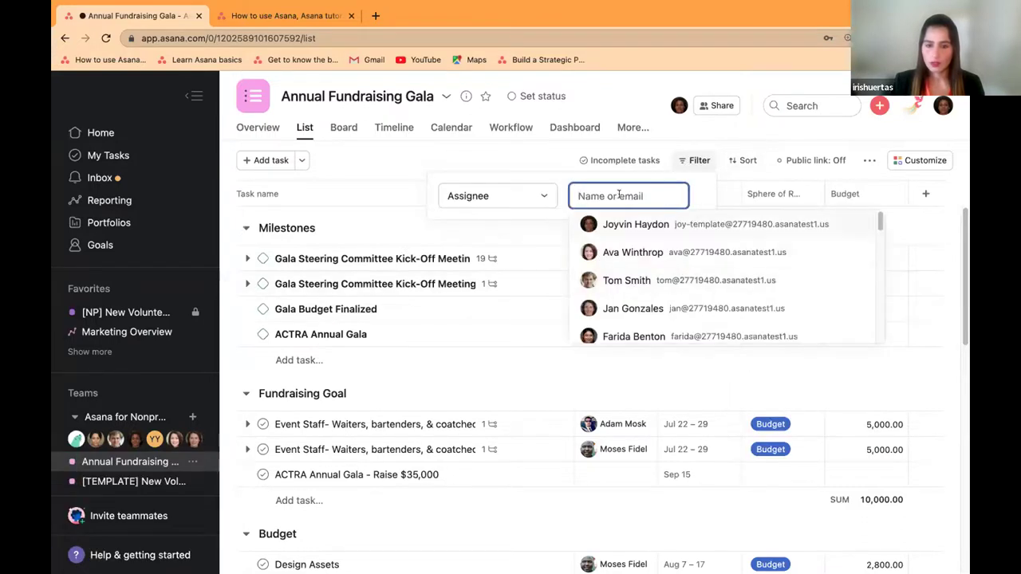
pyautogui.click(540, 196)
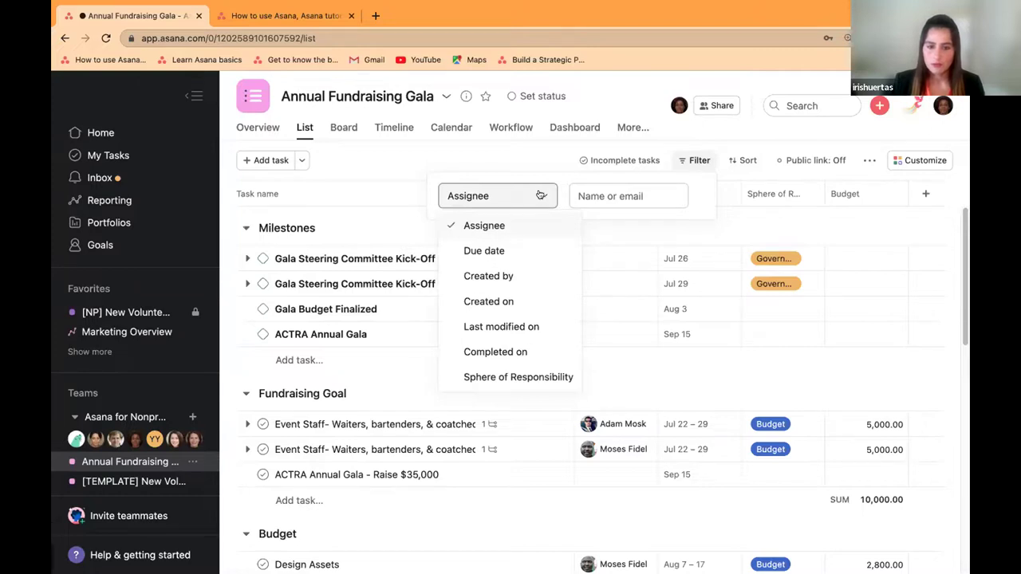
pyautogui.click(535, 160)
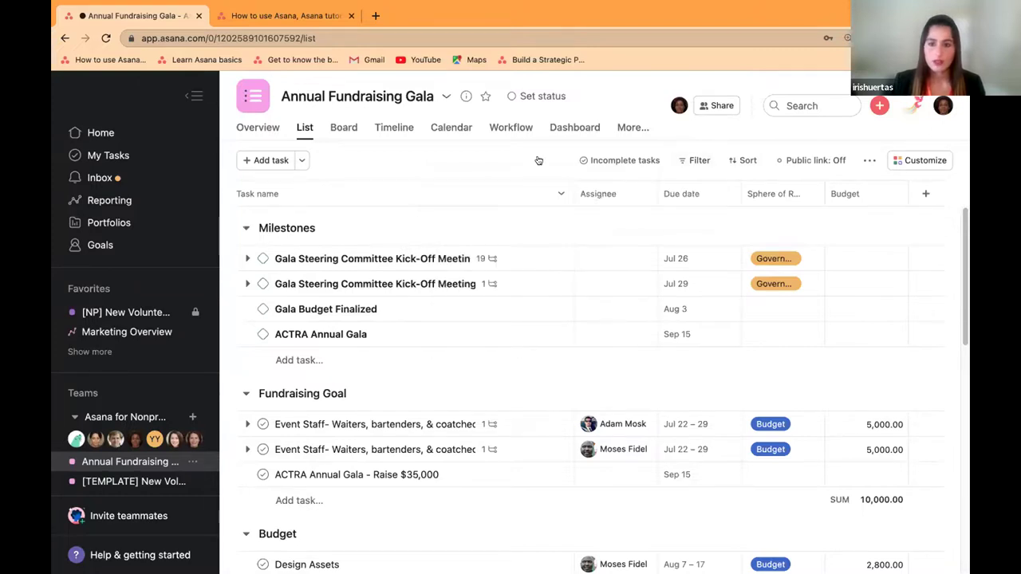
# Step: Open the '...' menu beside Public link in the Annual Fundraising Gala list toolbar
pyautogui.click(869, 160)
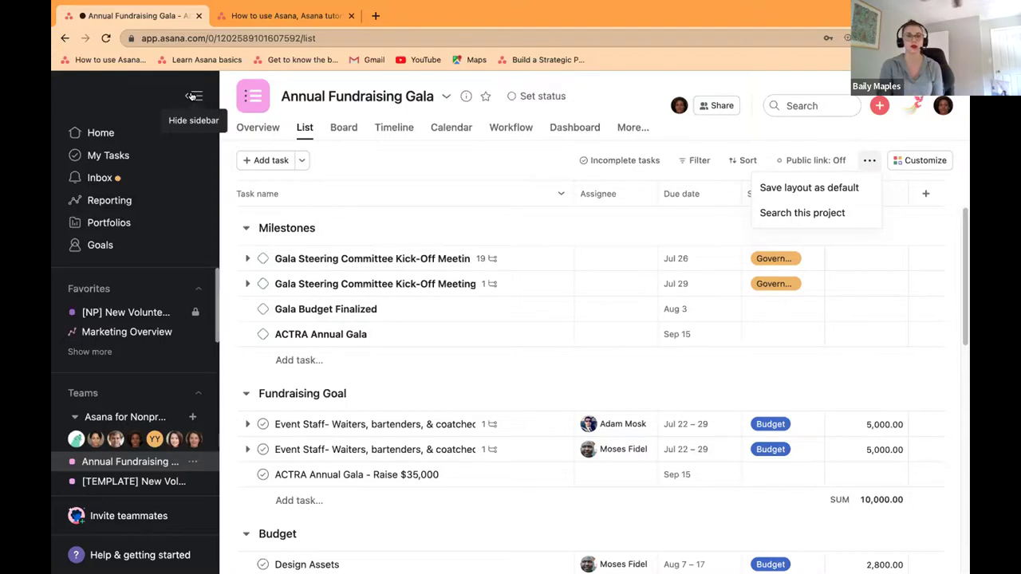
# Step: Hide the Asana sidebar and scroll the Asana Guide home page down to the Academy Courses card
pyautogui.click(191, 96)
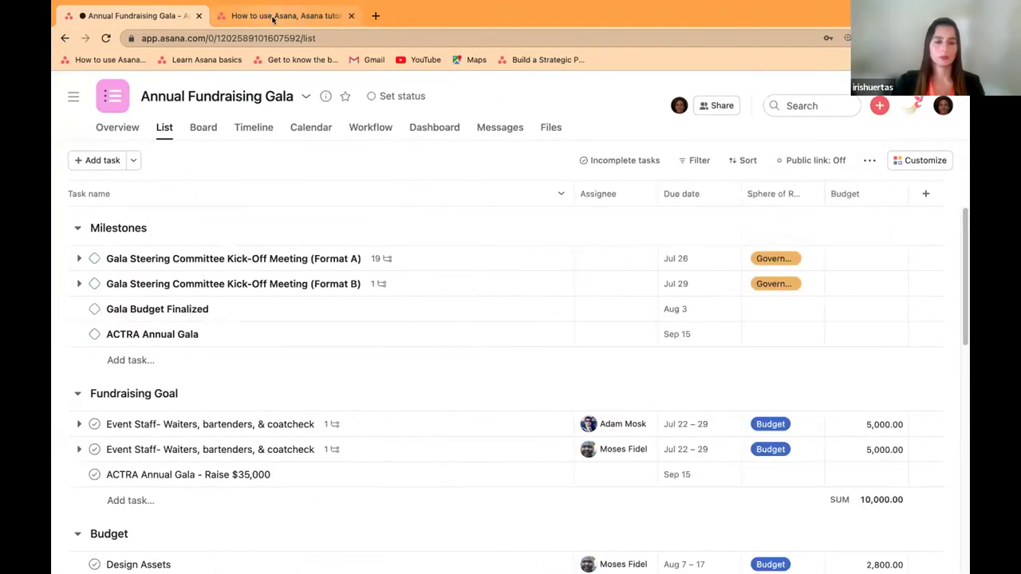
pyautogui.click(283, 15)
pyautogui.scroll(-1, 364, 191)
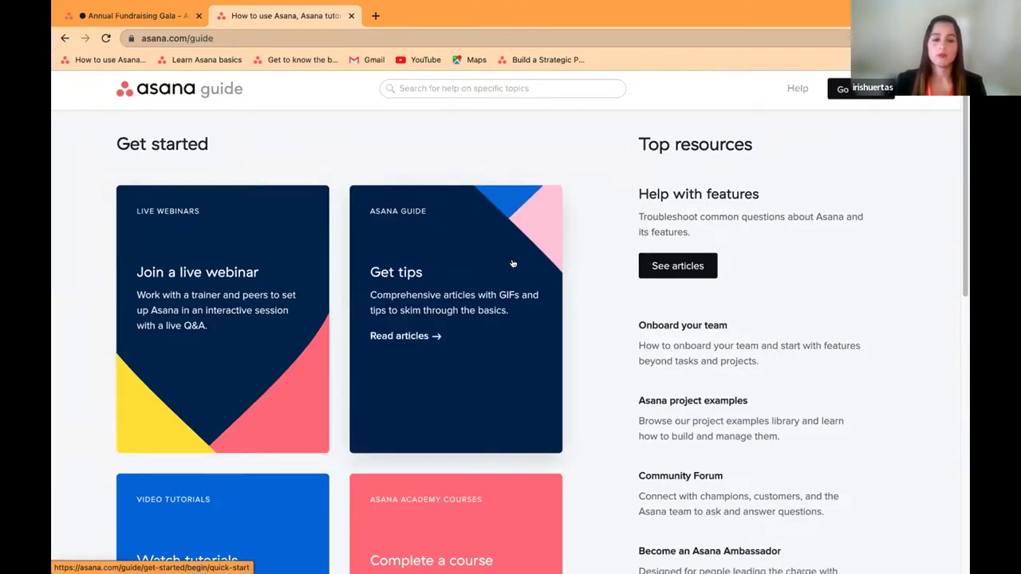
pyautogui.scroll(-1, 511, 264)
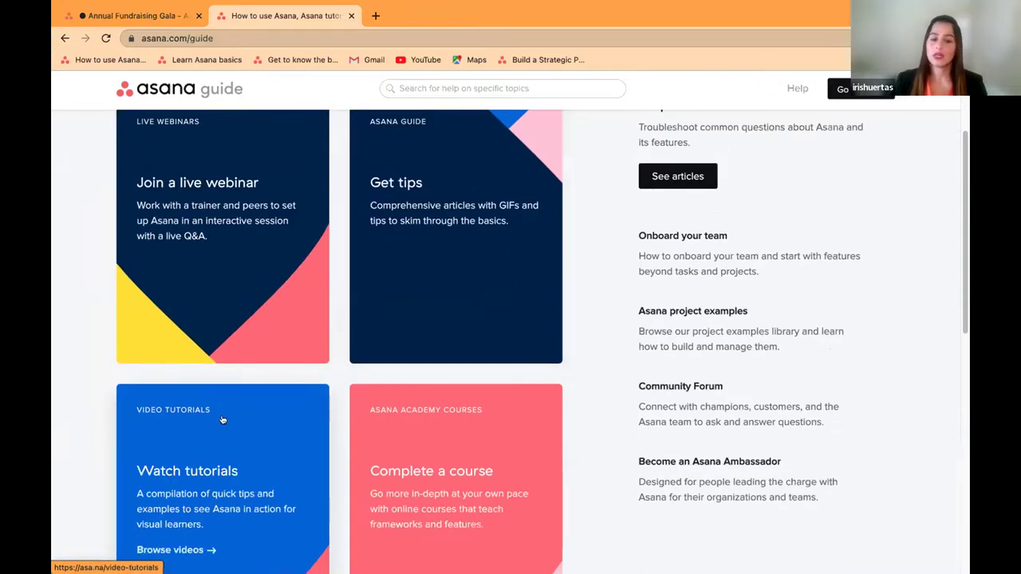
pyautogui.scroll(-1, 503, 432)
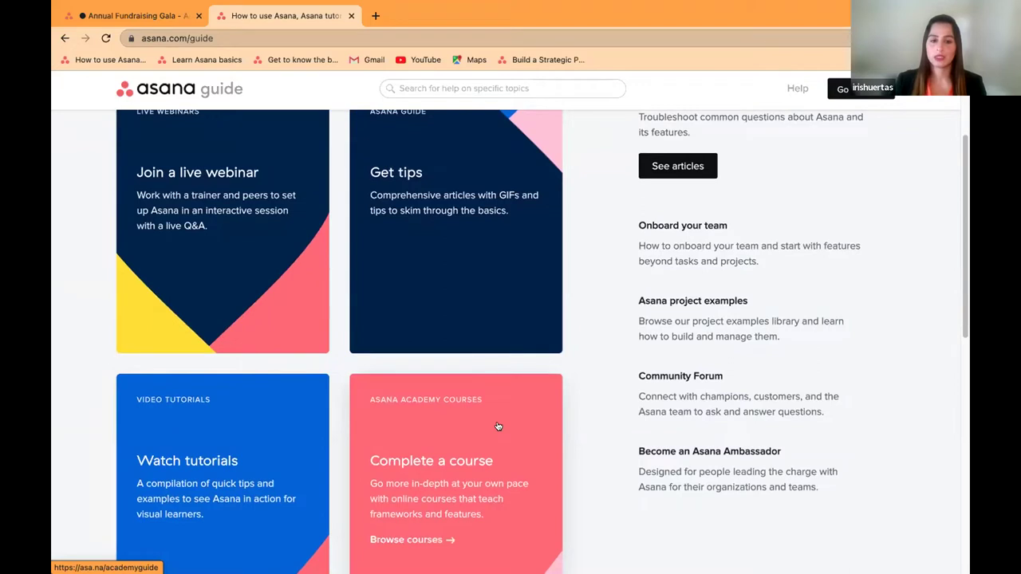
pyautogui.scroll(-1, 497, 426)
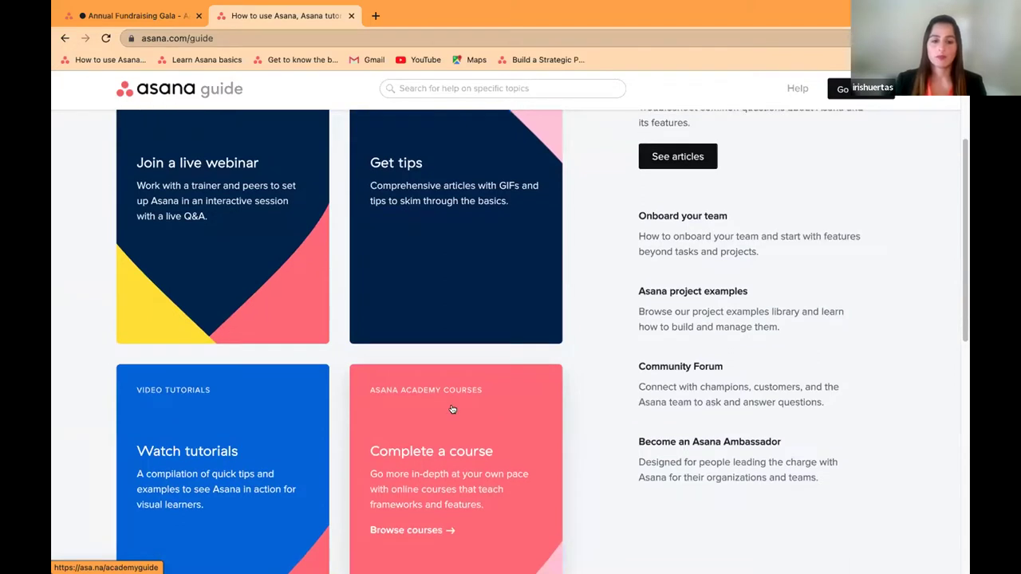
# Step: Open Asana Academy and search its courses for 'Nonprofit'
pyautogui.click(452, 409)
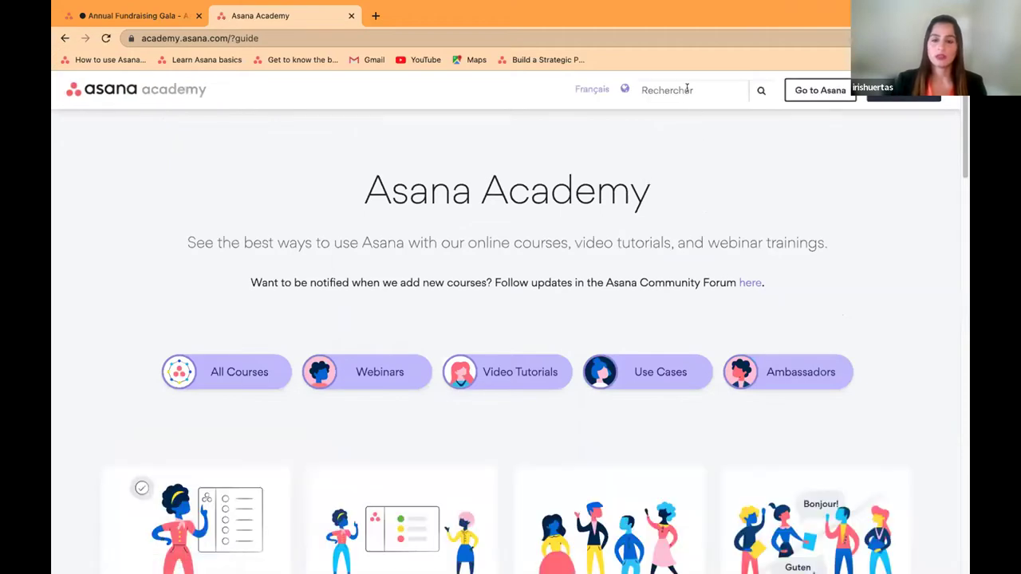
pyautogui.click(687, 90)
pyautogui.write('Nonp')
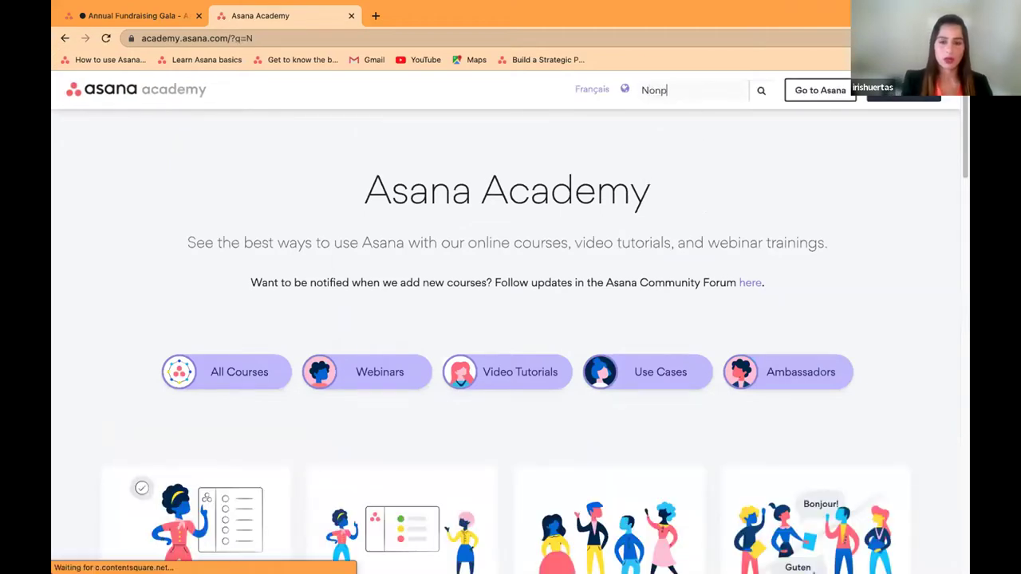
pyautogui.write('rofit')
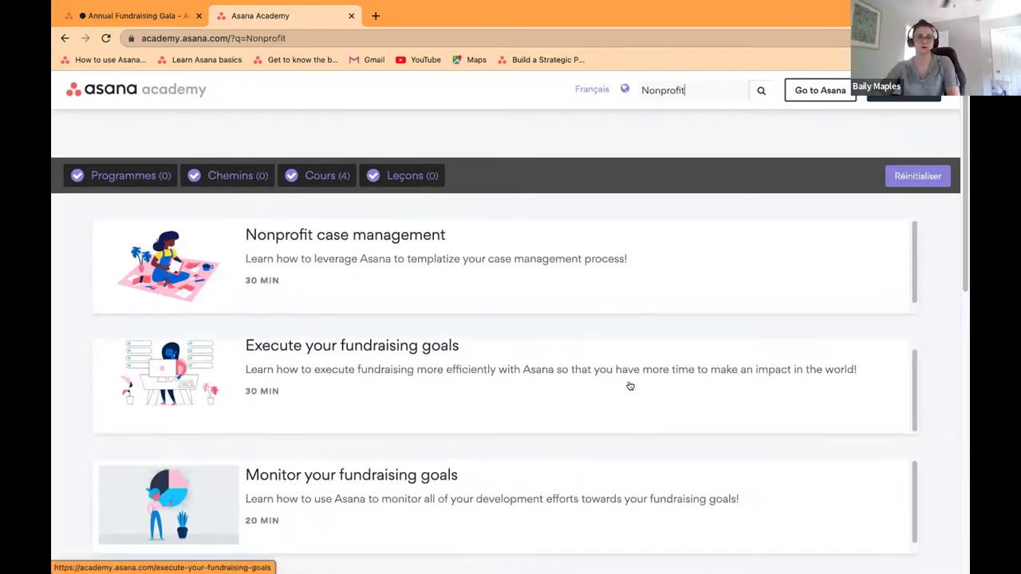
pyautogui.scroll(-3, 629, 385)
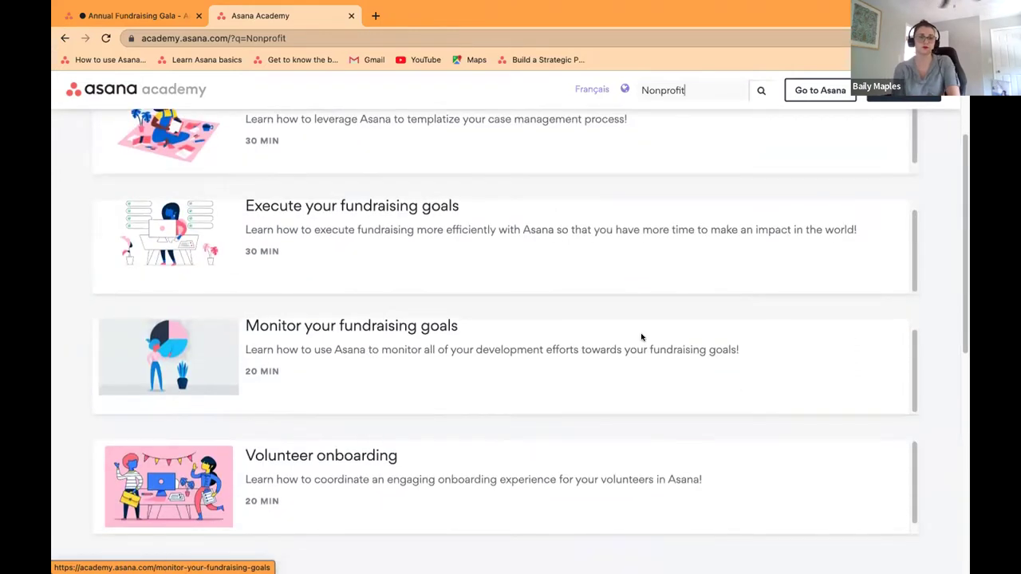
pyautogui.scroll(3, 642, 335)
# Step: Clear the Nonprofit search and scroll through the Academy's course collections
pyautogui.click(700, 87)
pyautogui.press('BackSpace')
pyautogui.press('BackSpace')
pyautogui.press('BackSpace')
pyautogui.press('BackSpace')
pyautogui.press('BackSpace')
pyautogui.press('BackSpace')
pyautogui.press('BackSpace')
pyautogui.press('BackSpace')
pyautogui.press('BackSpace')
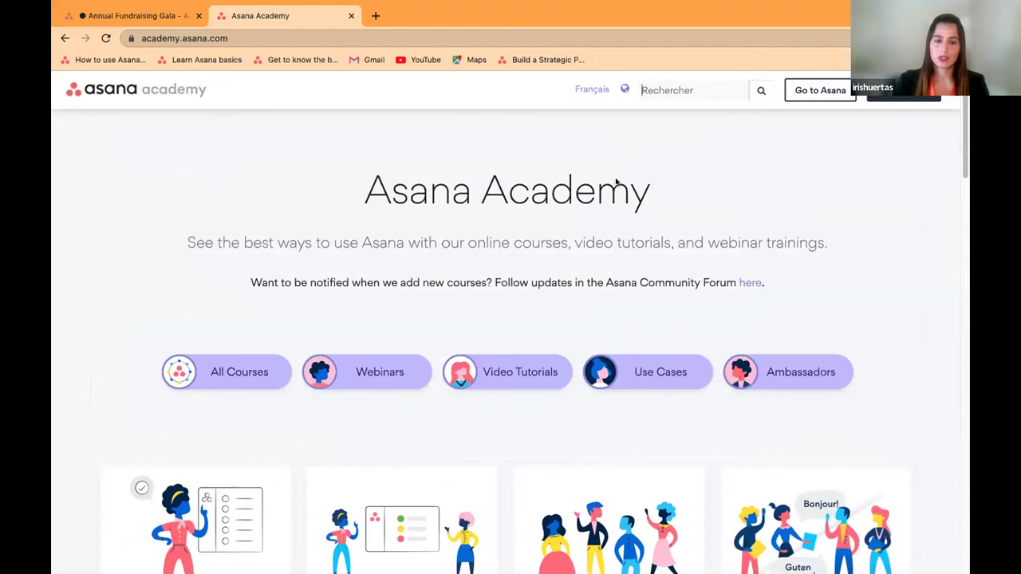
pyautogui.scroll(-2, 390, 305)
pyautogui.scroll(-6, 391, 307)
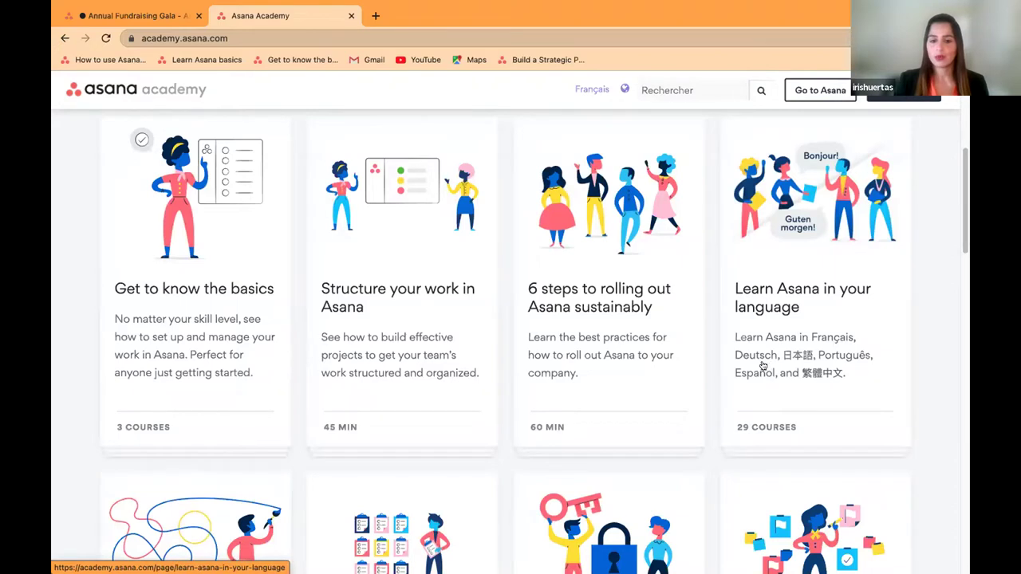
pyautogui.scroll(-3, 755, 363)
pyautogui.scroll(-1, 718, 341)
pyautogui.scroll(-3, 713, 340)
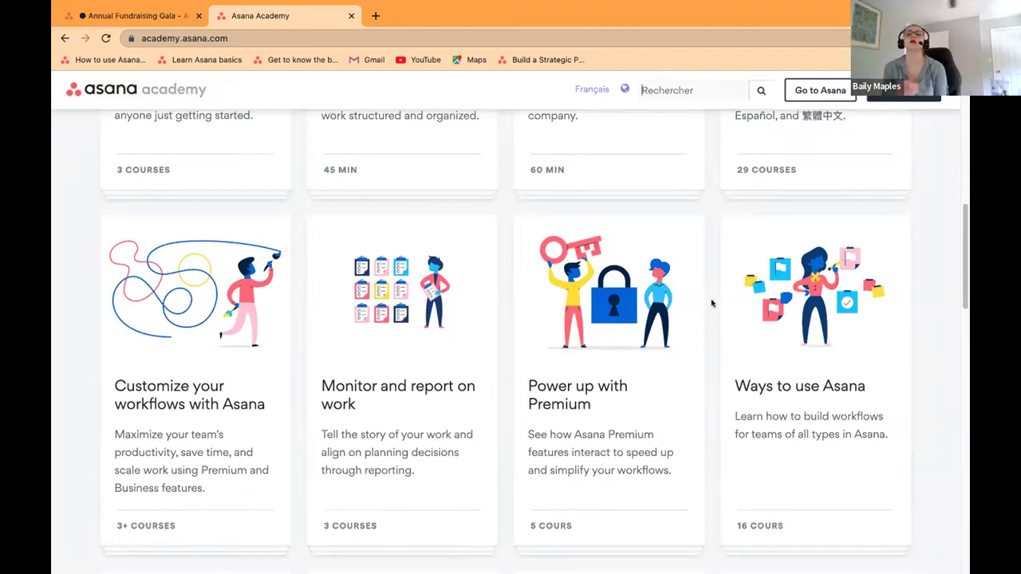
# Step: Stop the Zoom screen share to show the 'What's one thing you learned today?' slide
pyautogui.scroll(-1, 712, 303)
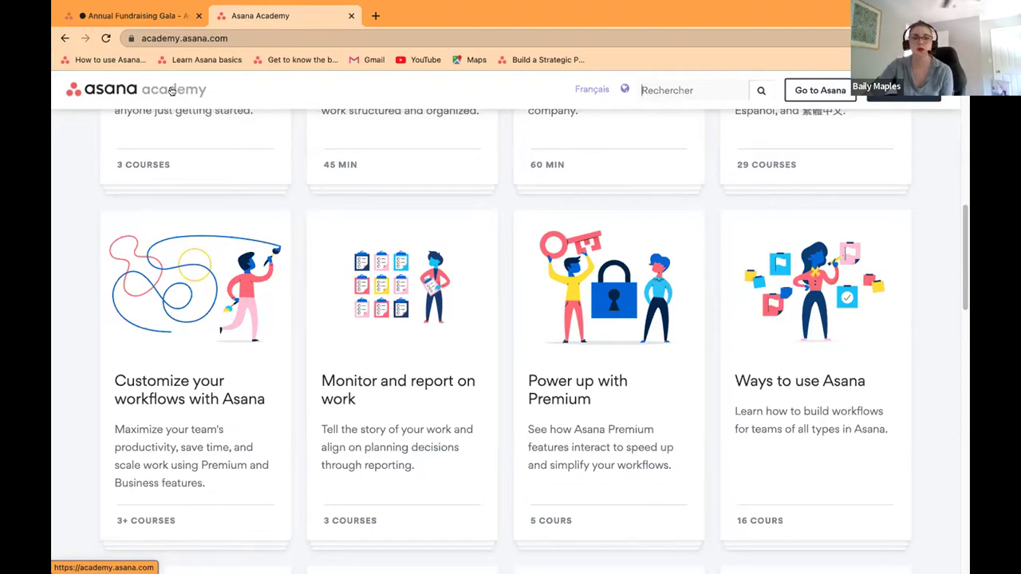
pyautogui.click(606, 37)
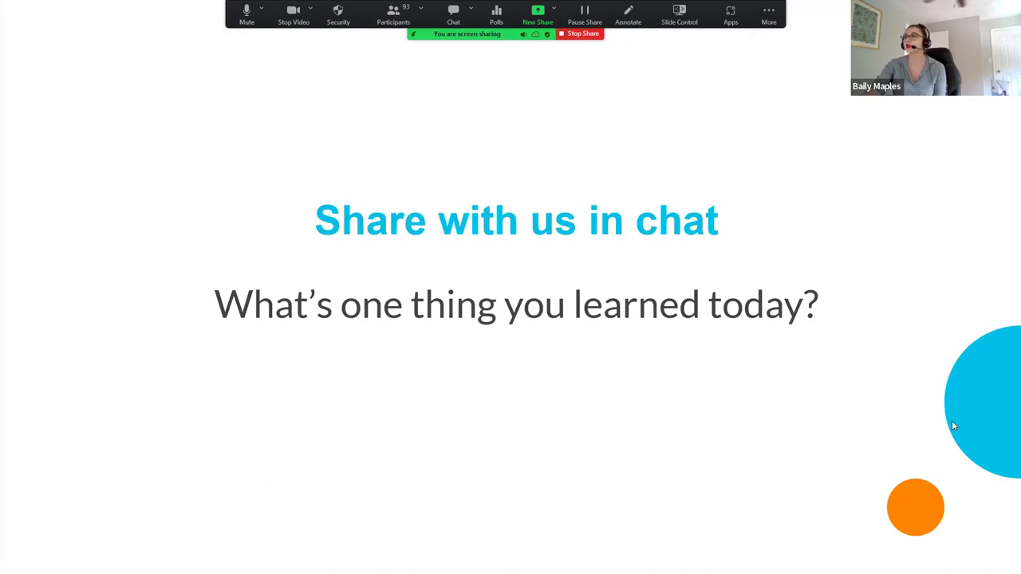
# Step: Advance past the Become a Sponsor slide to slide 11, 'Thank you for attending'
pyautogui.press('Right')
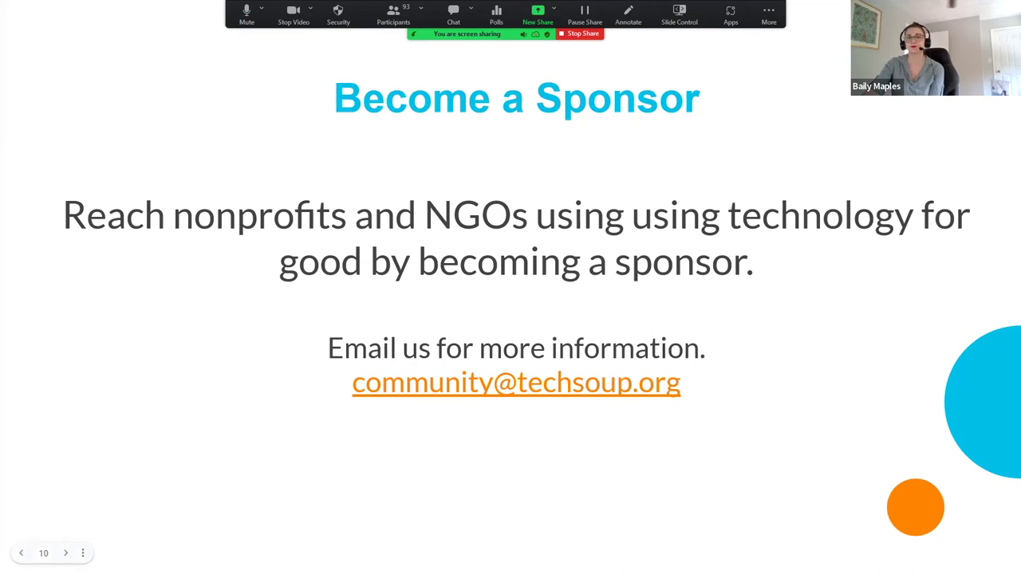
pyautogui.click(953, 492)
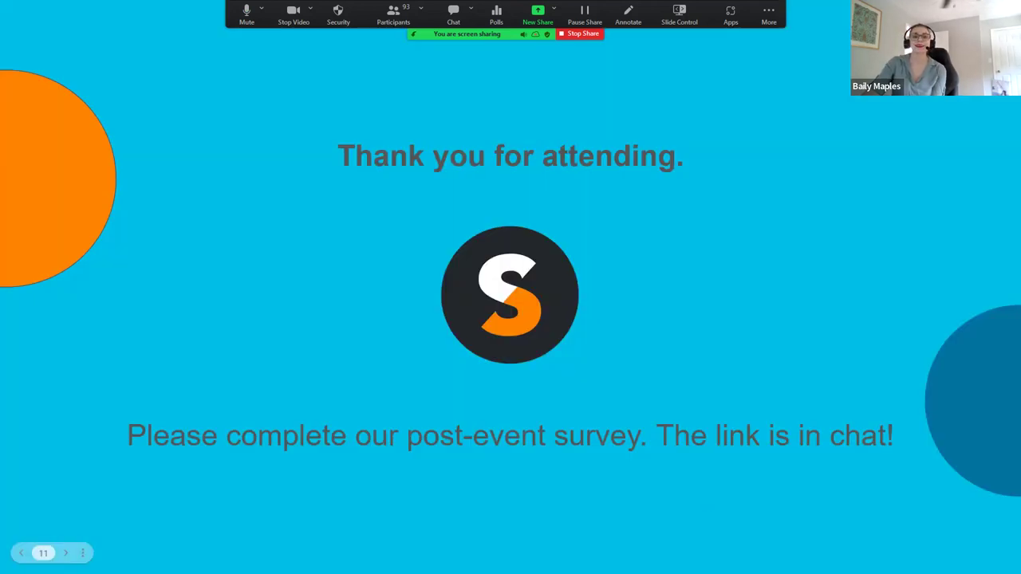